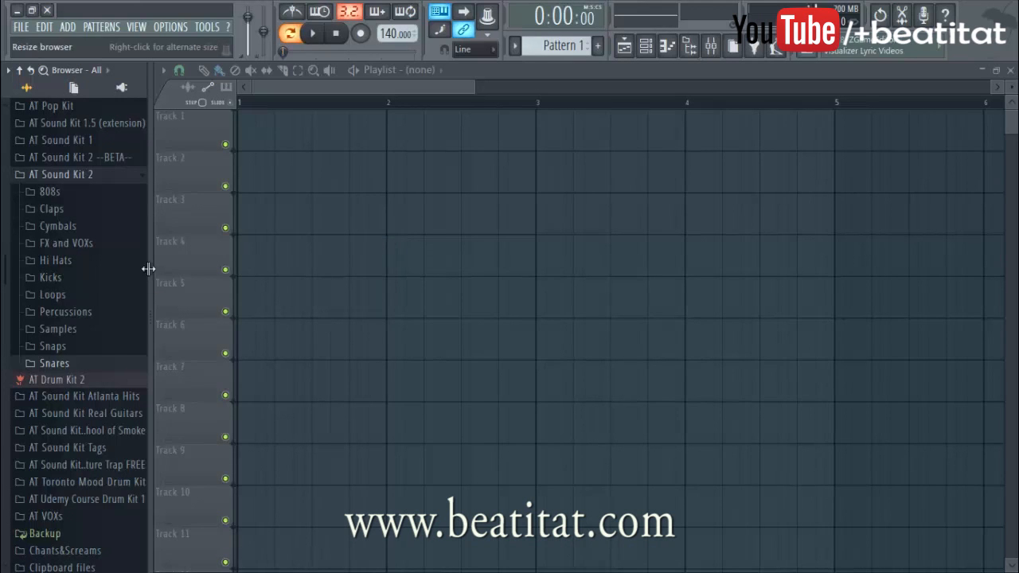
Step: Open the channel rack and reposition it over the upper tracks of the playlist
left_click(646, 46)
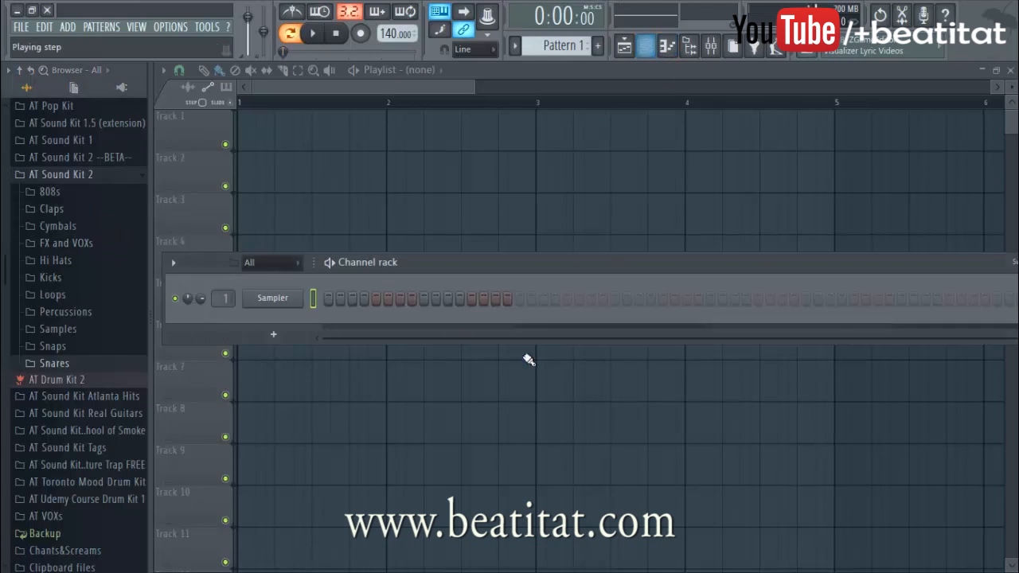
left_click_drag(482, 263, 557, 116)
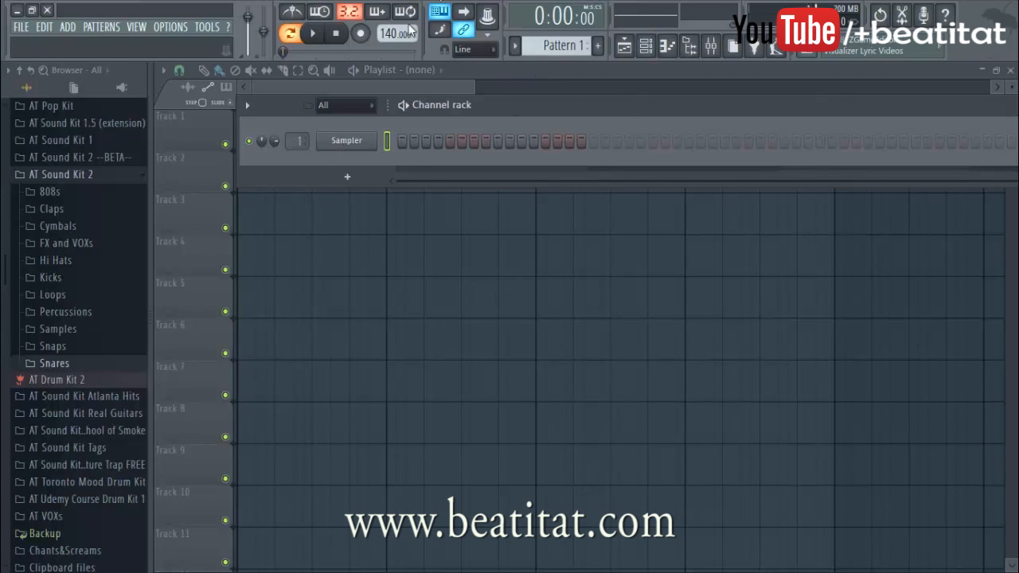
Step: Set the project tempo to 145 BPM
right_click(384, 36)
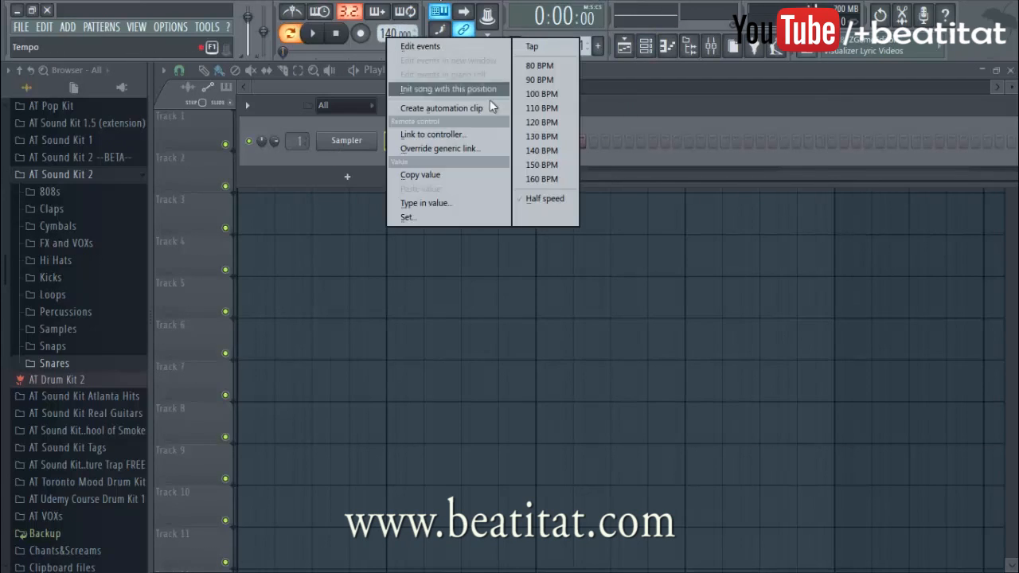
left_click(552, 138)
right_click(372, 141)
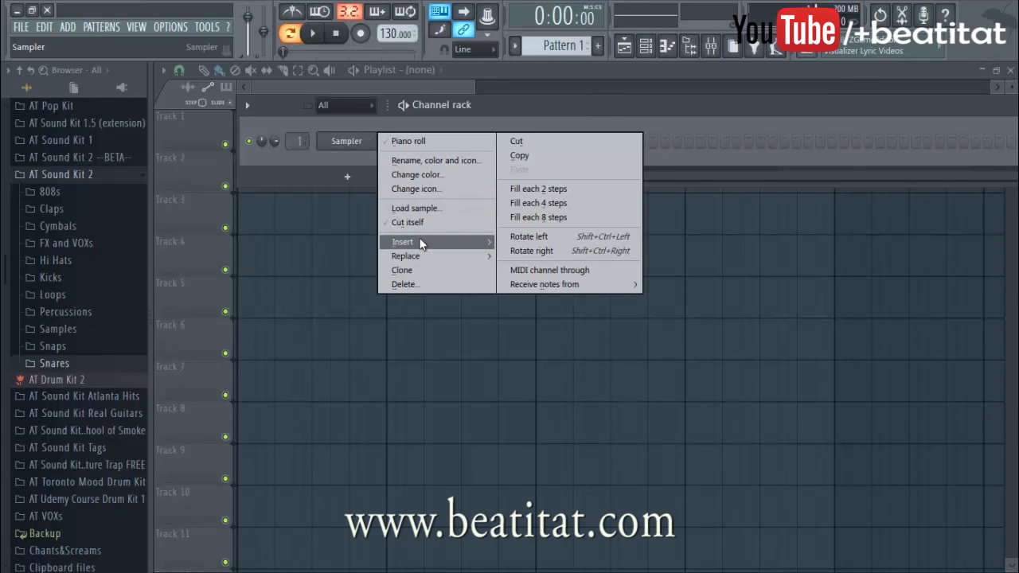
mouse_move(446, 242)
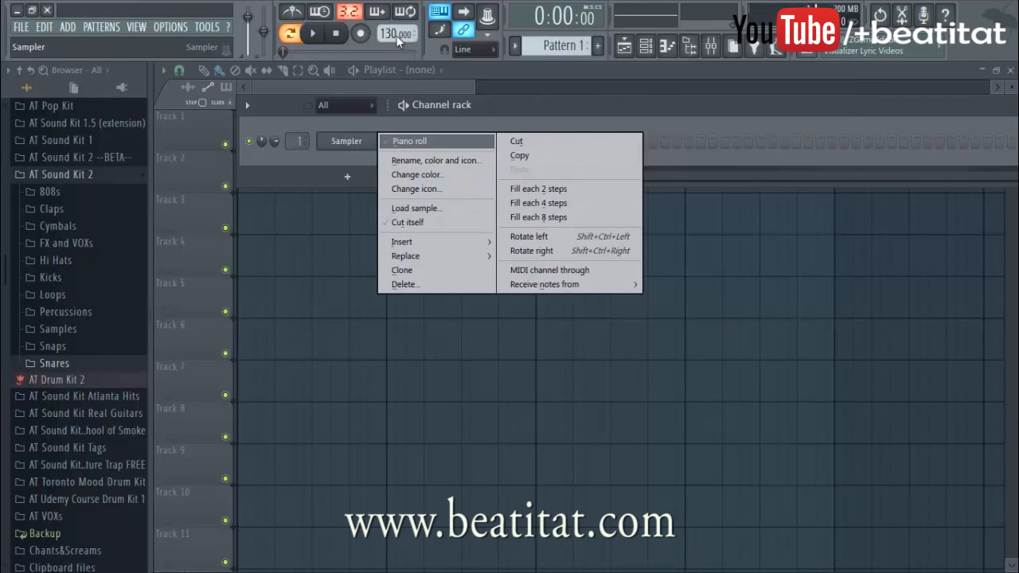
right_click(395, 36)
left_click(556, 150)
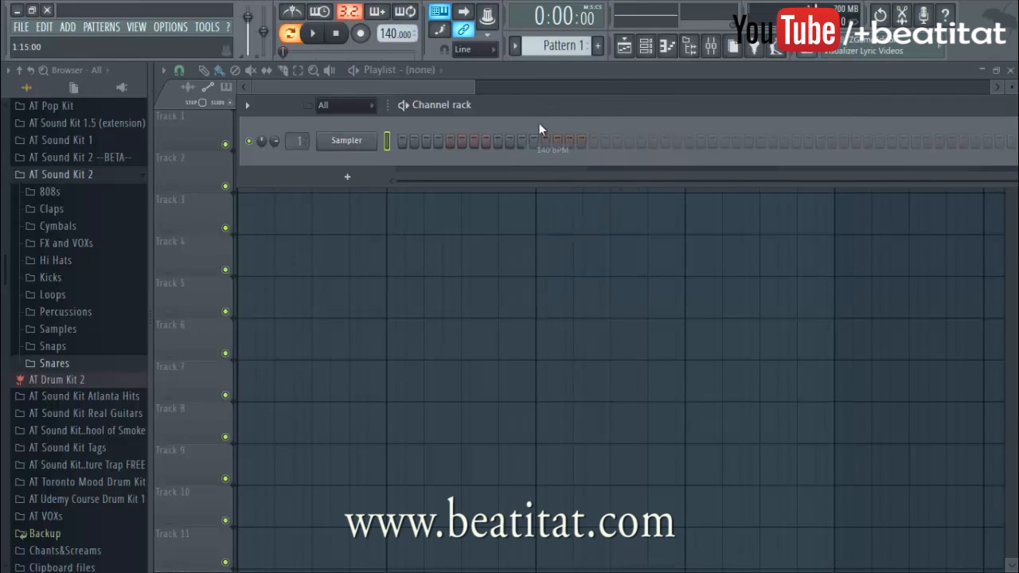
left_click_drag(390, 33, 389, 27)
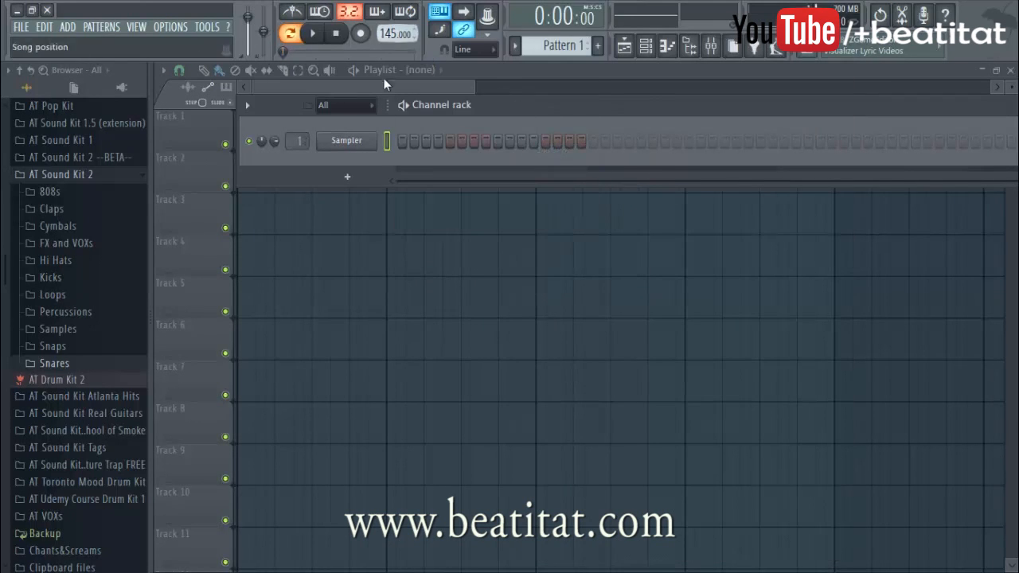
Step: Insert a Slicex instrument channel alongside the Sampler channel
right_click(358, 141)
mouse_move(488, 239)
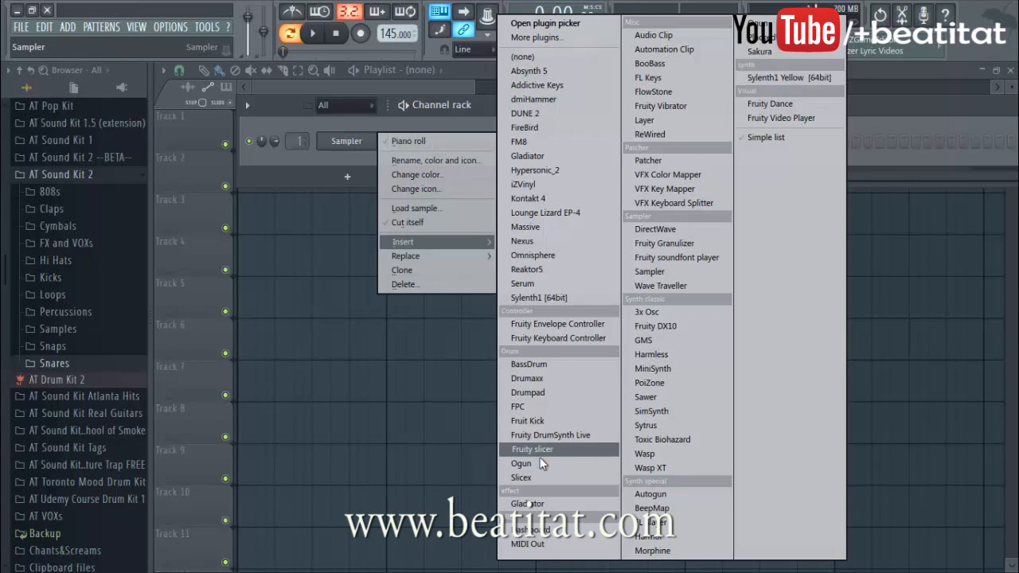
left_click(551, 476)
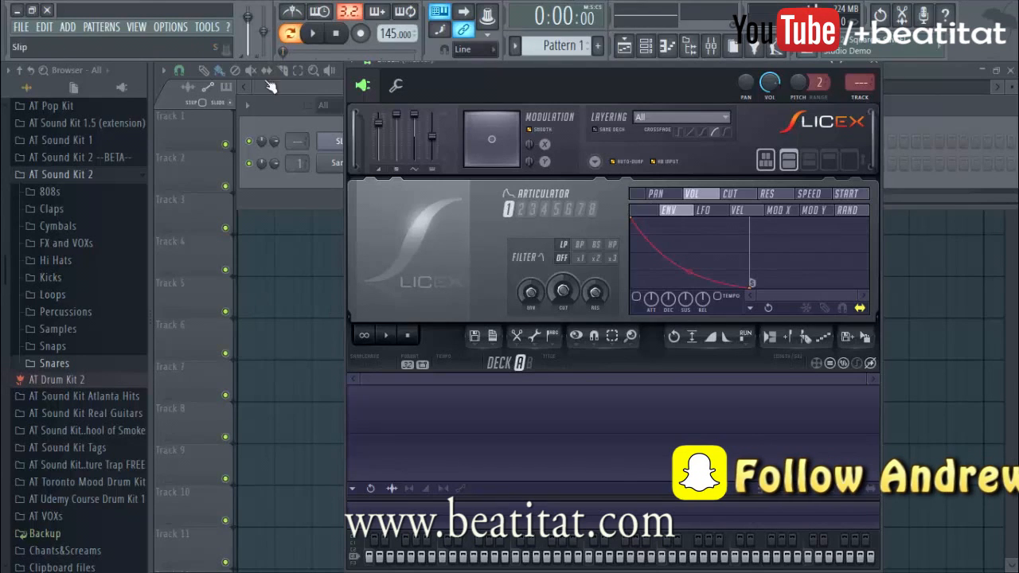
right_click(340, 141)
mouse_move(452, 227)
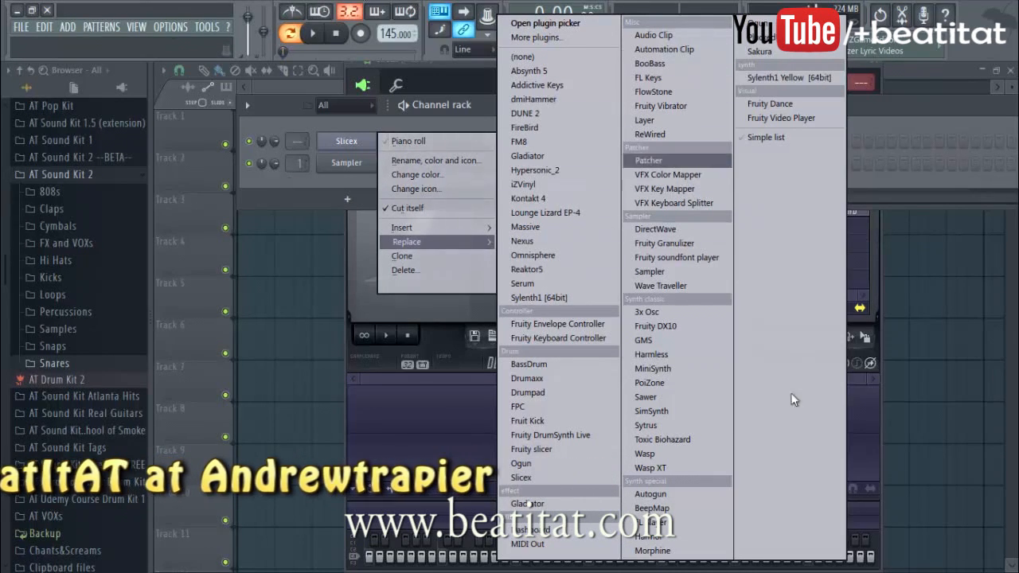
left_click(297, 183)
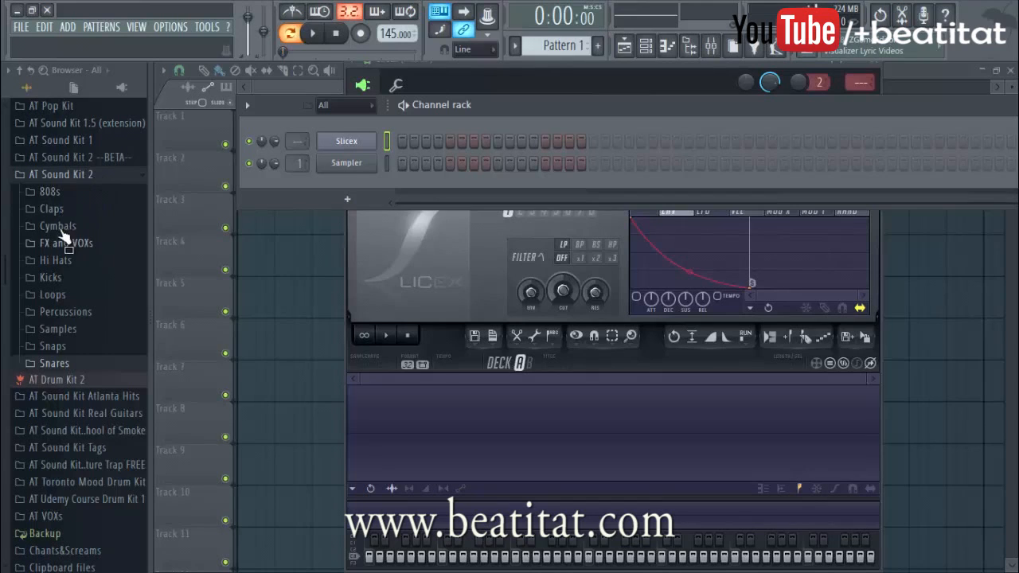
Step: Audition samples in AT Sound Kit 2's Samples folder and load VINYL Classical Strings x Horns x Piano 90 BPM into Slicex deck A
left_click(73, 330)
scroll(100, 360, "down", 2)
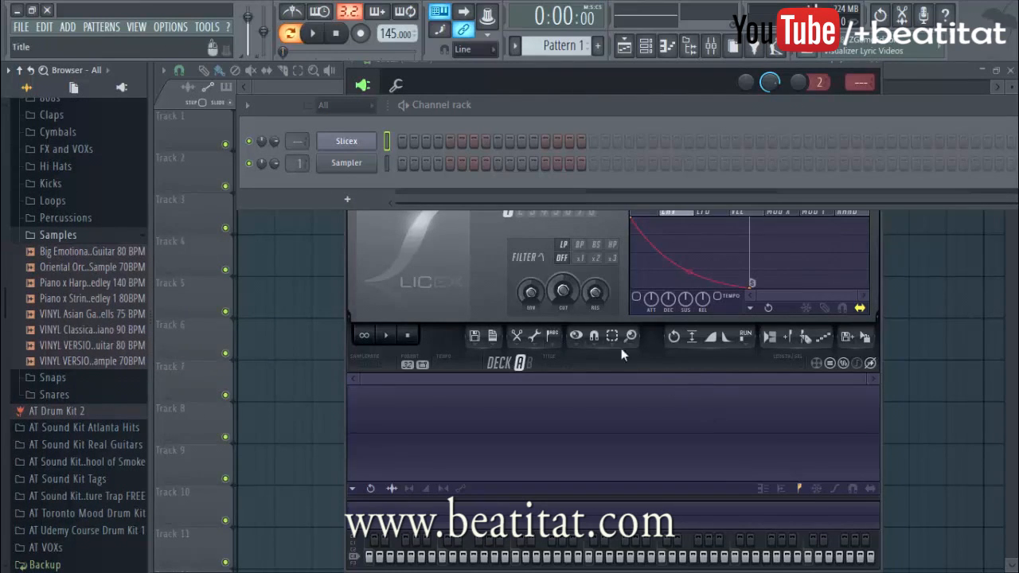
left_click(488, 254)
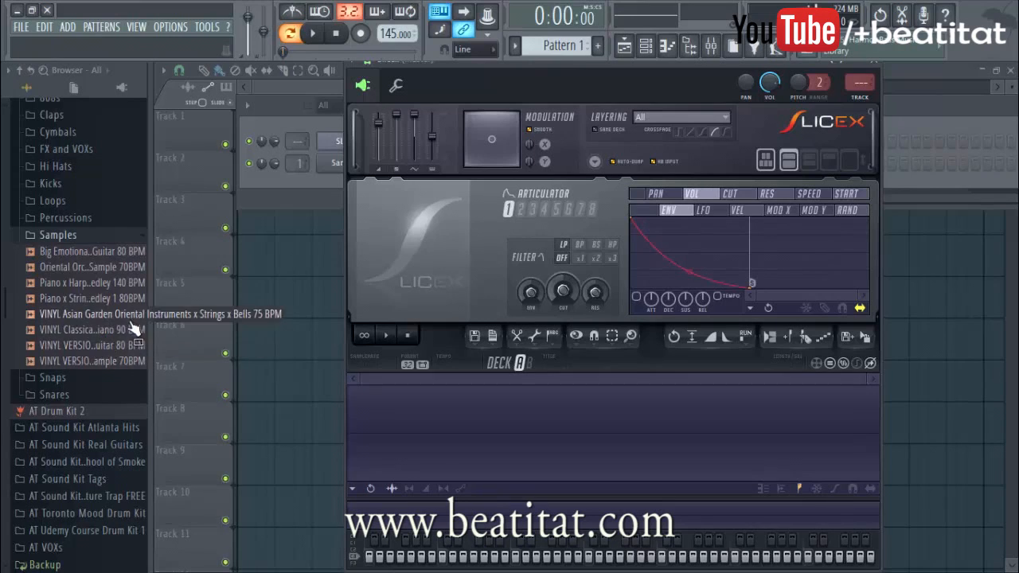
left_click(87, 314)
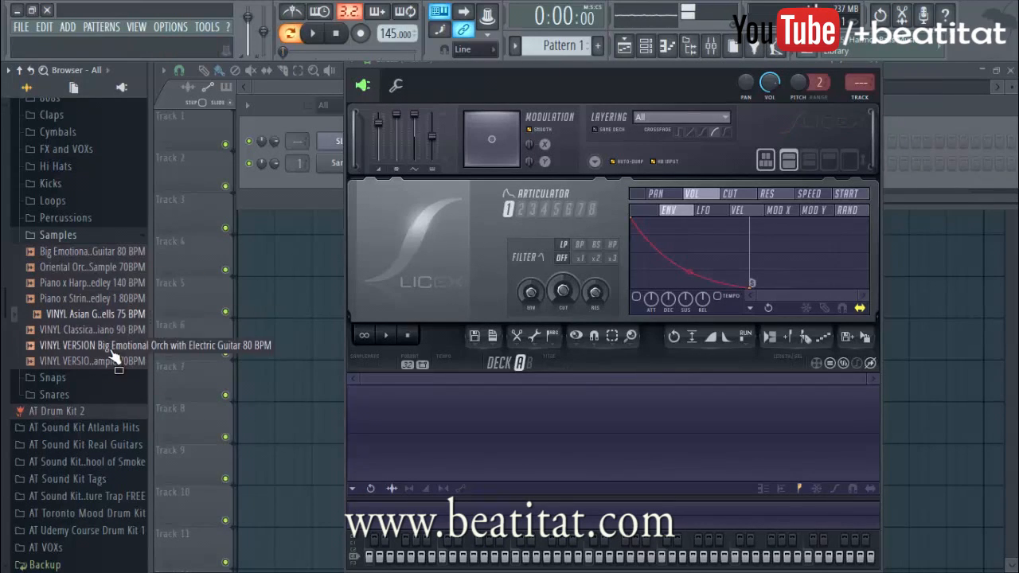
left_click(65, 330)
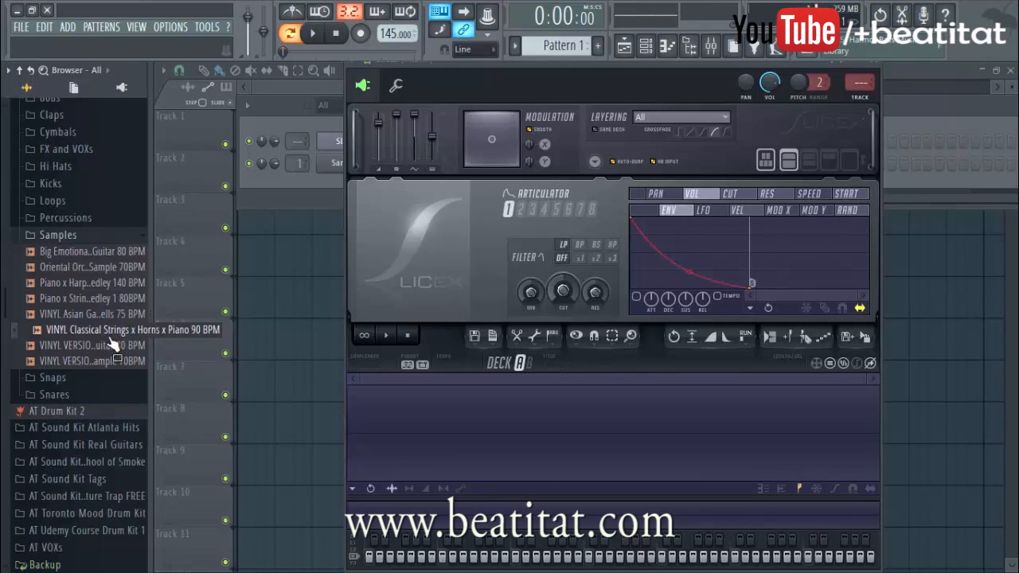
left_click_drag(115, 339, 462, 423)
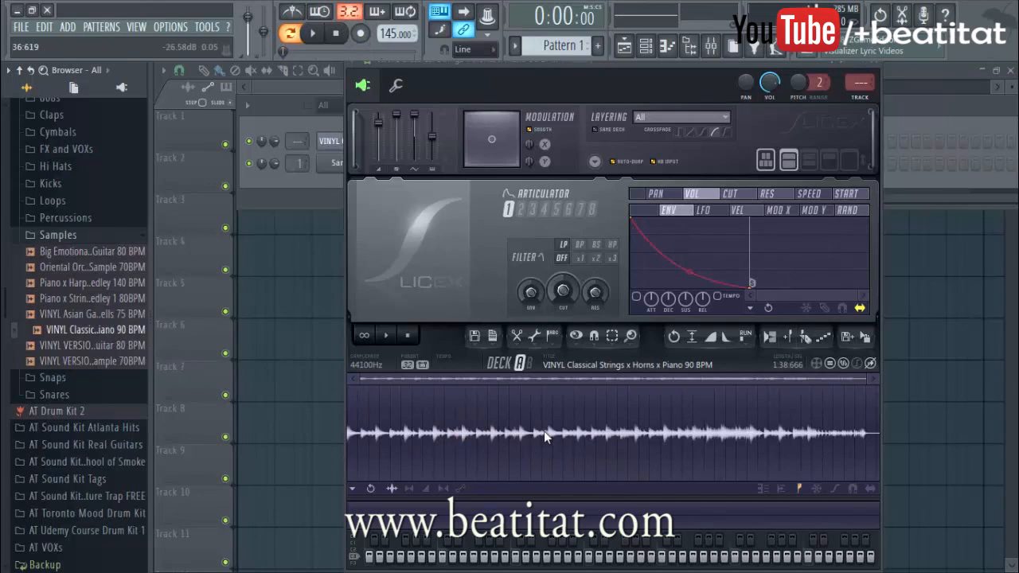
Step: Play the loaded sample from several points in its waveform
scroll(544, 431, "down", 7)
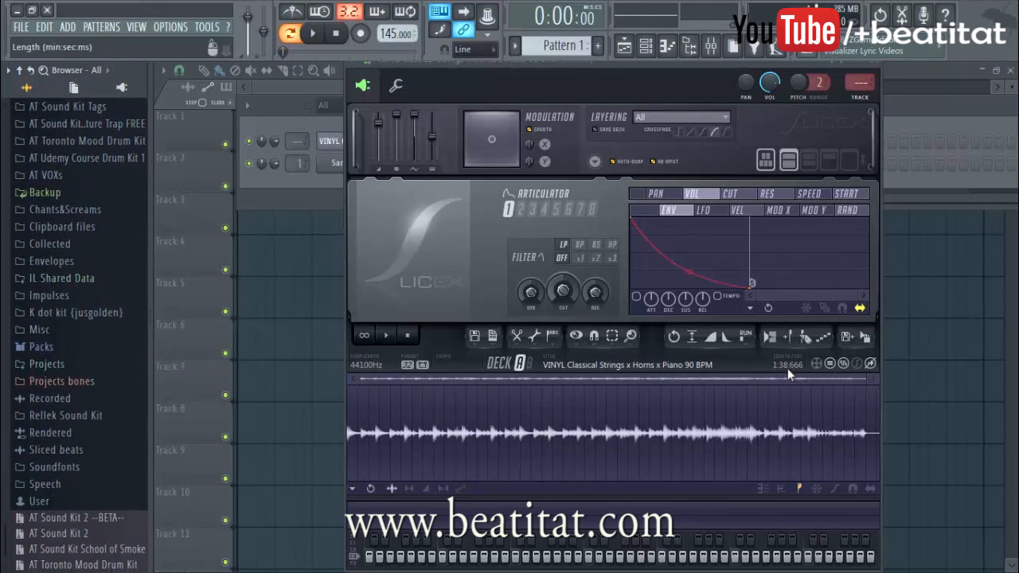
scroll(80, 357, "up", 3)
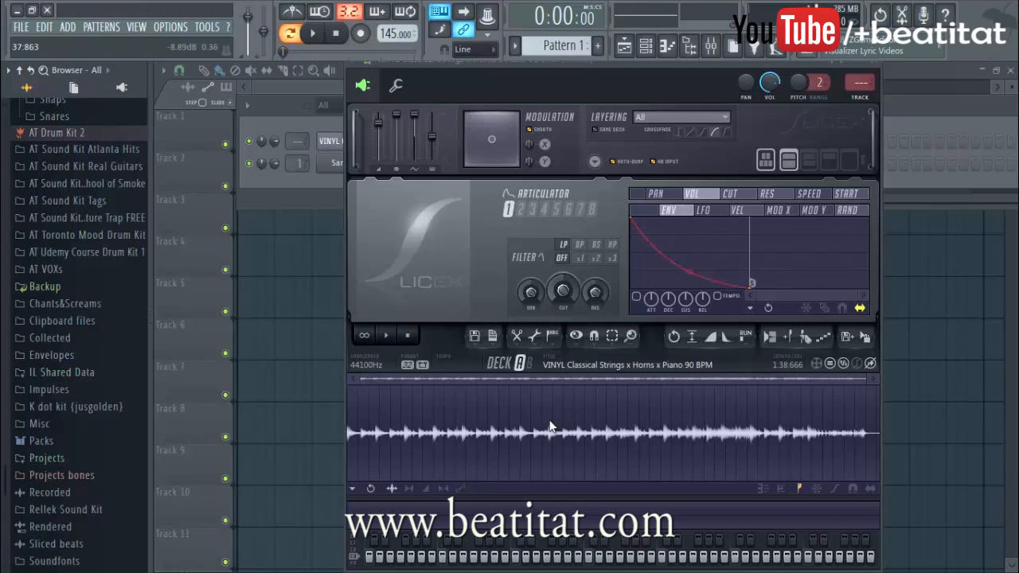
left_click(590, 416)
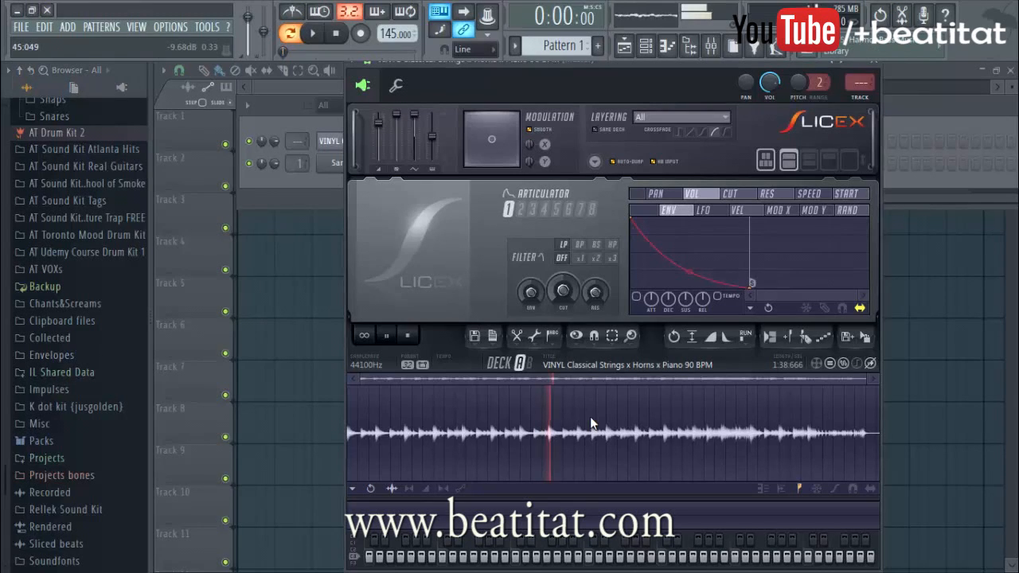
scroll(605, 423, "up", 3)
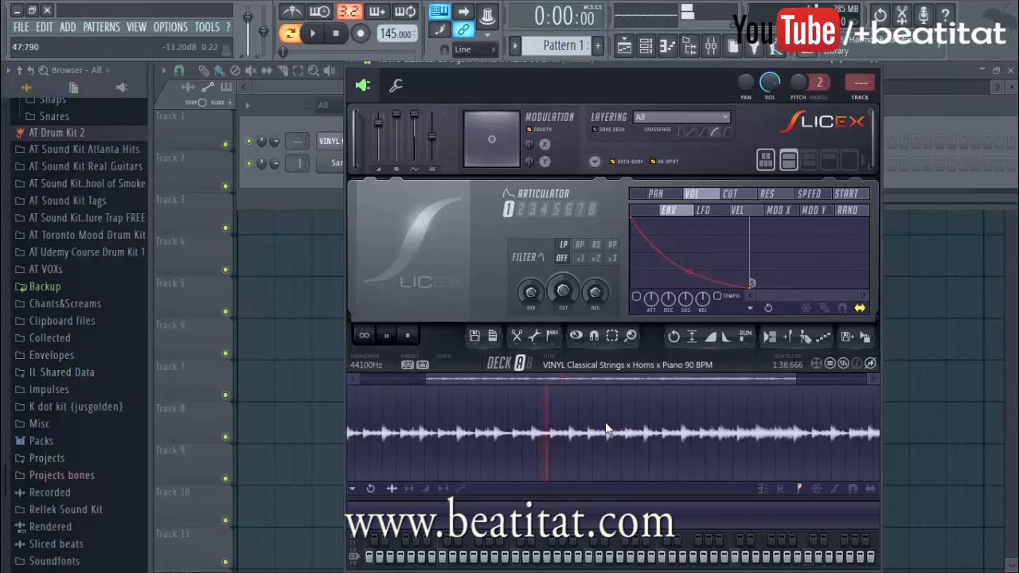
left_click(728, 431)
left_click(785, 431)
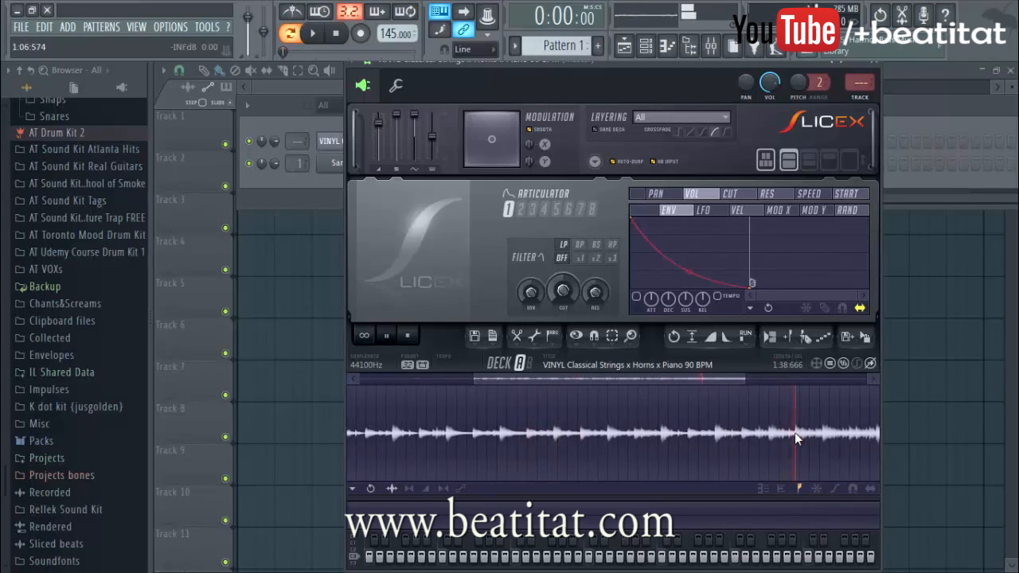
double_click(795, 433)
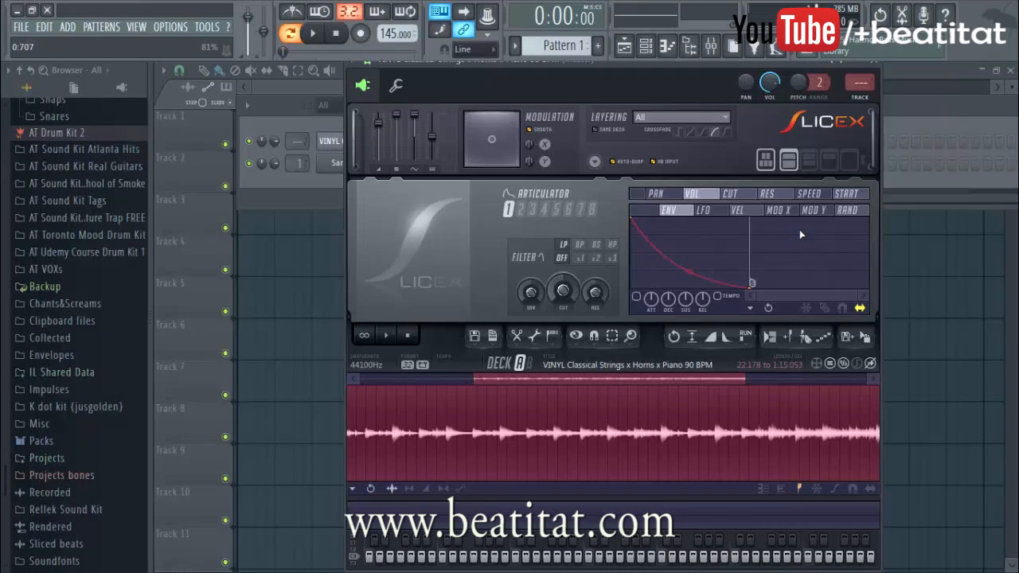
key("alt+t")
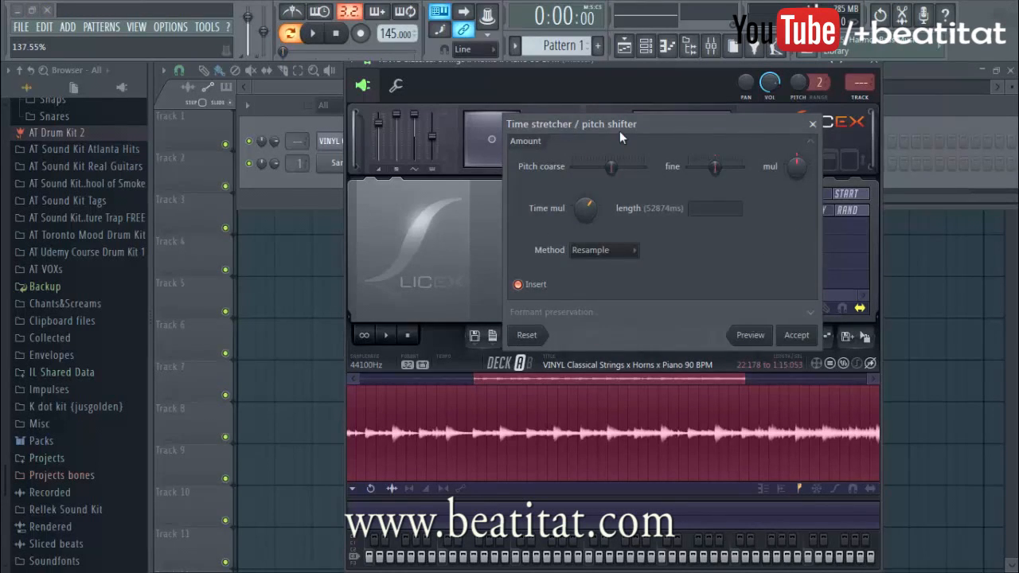
left_click(750, 344)
left_click(813, 124)
Step: Clone the Slicex channel that holds the VINYL Classical Strings sample
right_click(343, 141)
left_click(403, 257)
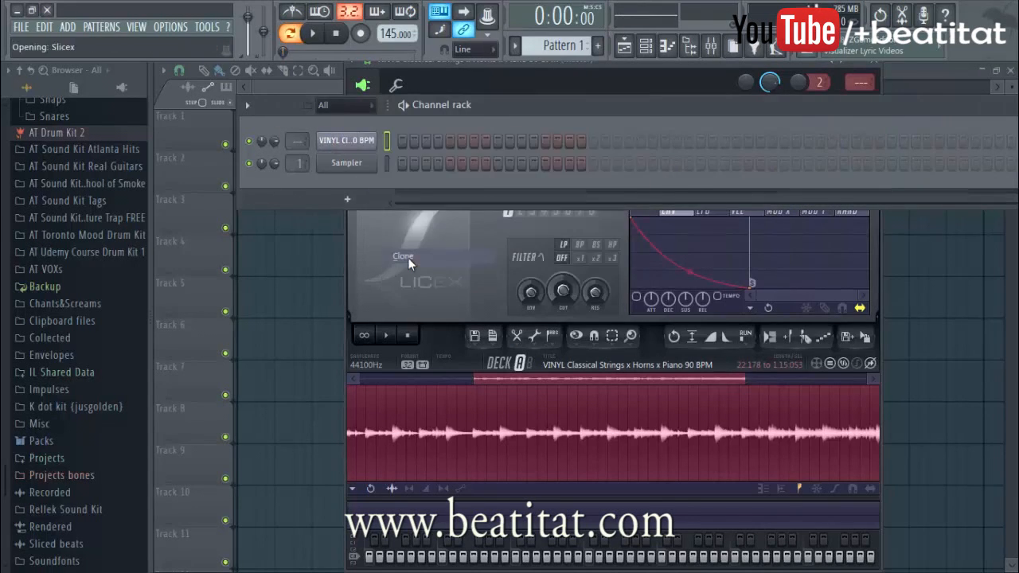
left_click(356, 175)
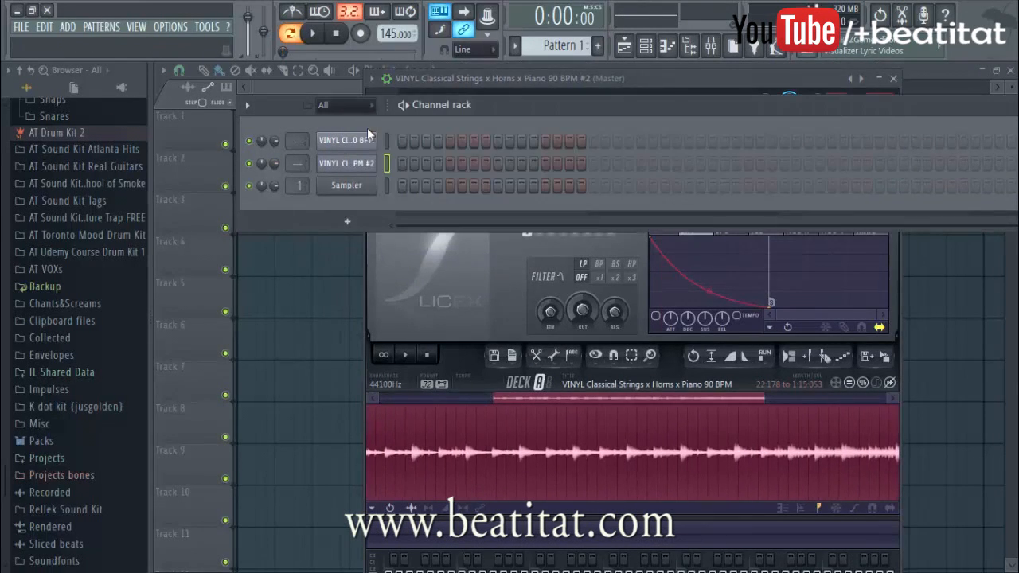
Step: Stretch the whole sample in the original Slicex channel to about 2:08 with the Resample time stretcher, and audition the result
left_click(370, 138)
scroll(510, 451, "down", 4)
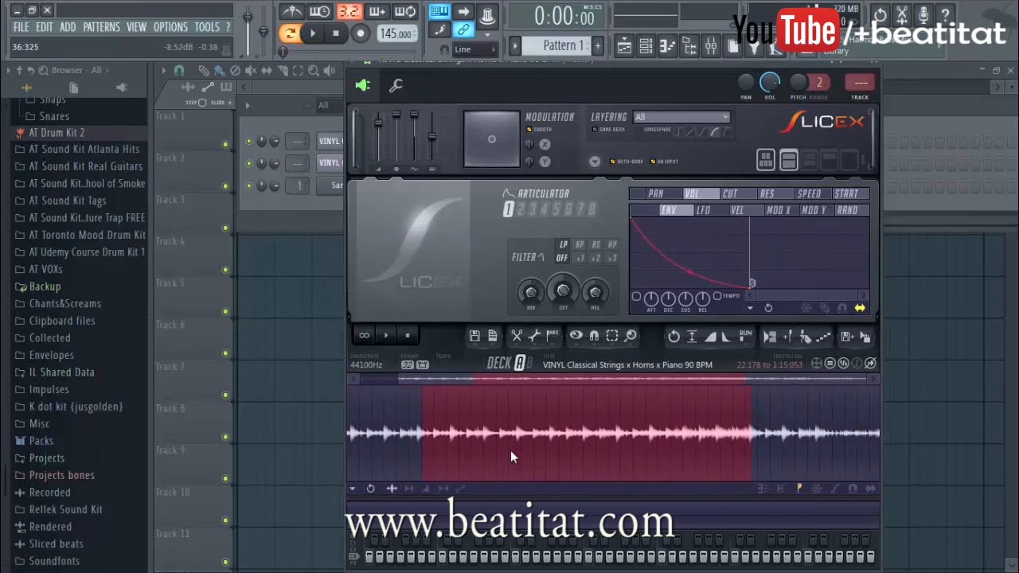
double_click(511, 451)
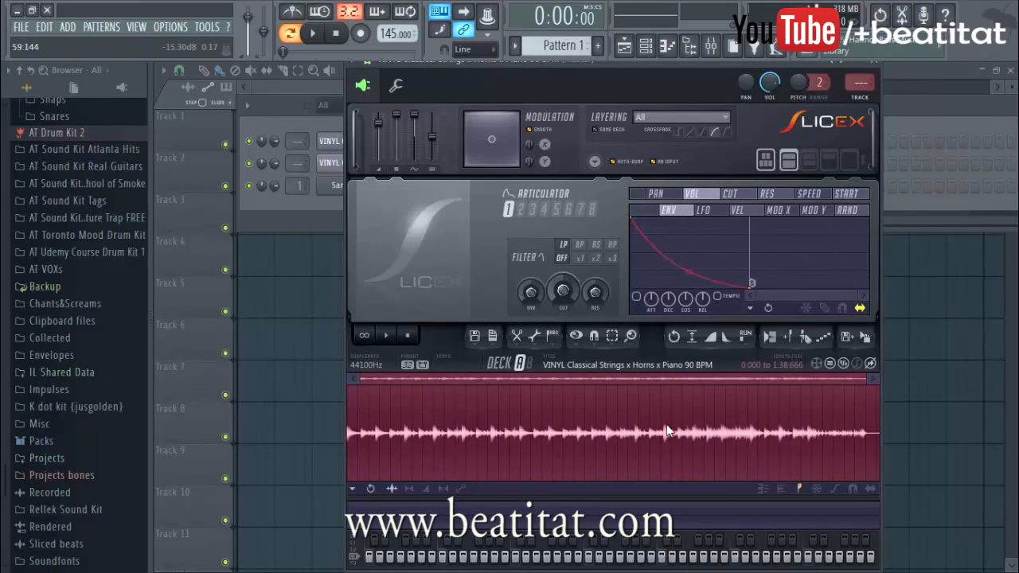
key("alt+t")
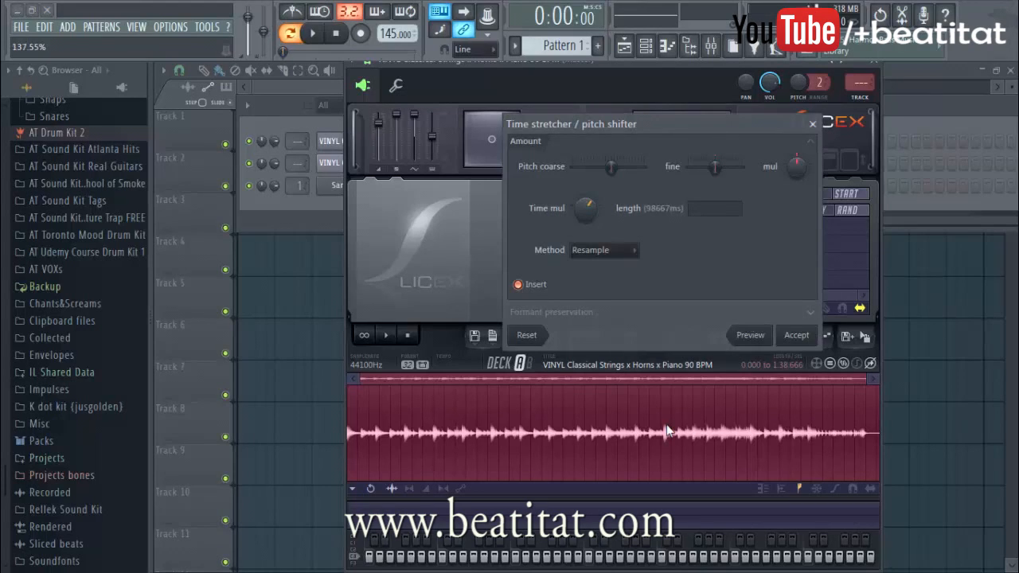
key("Return")
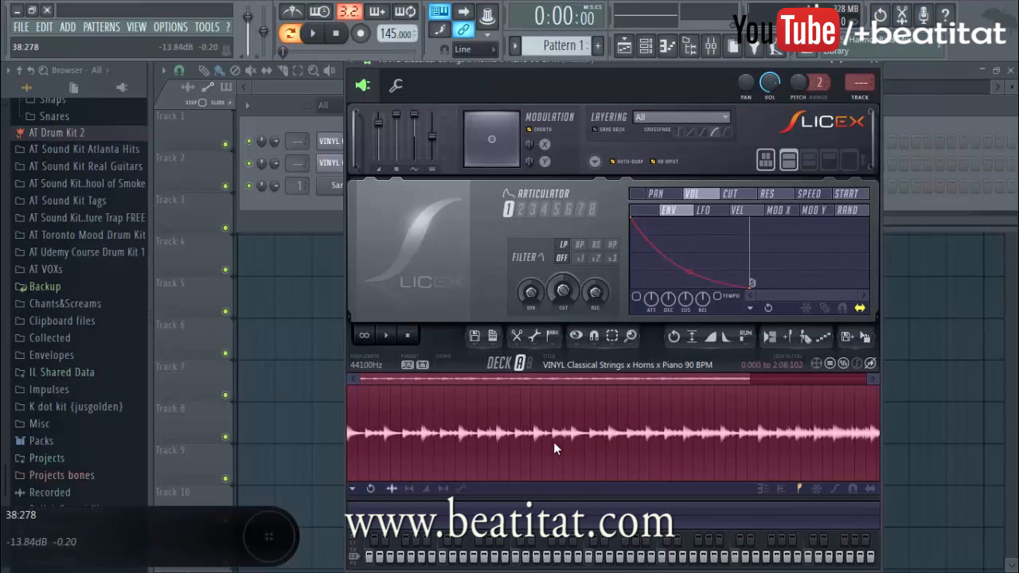
left_click(581, 421)
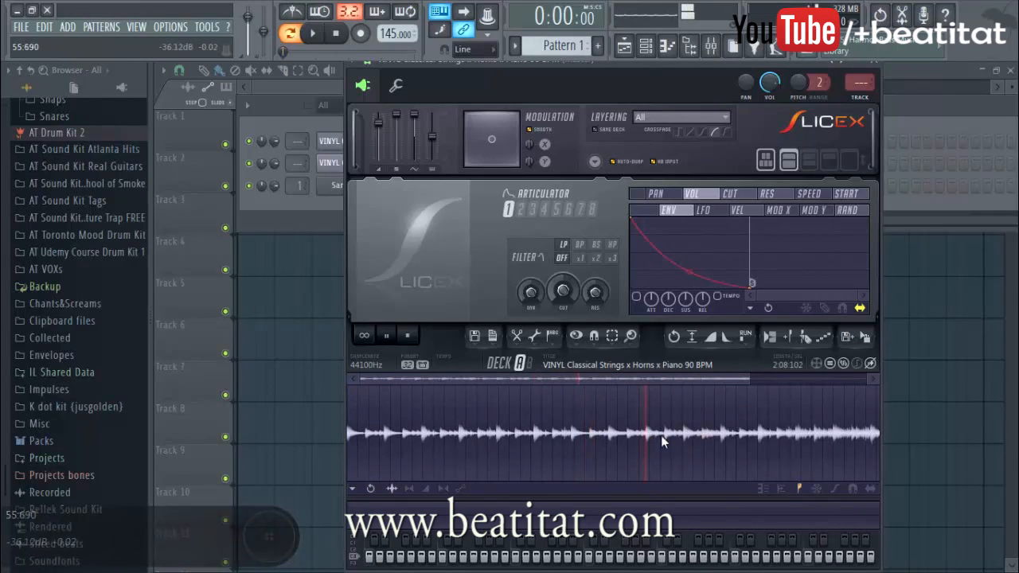
left_click(761, 437)
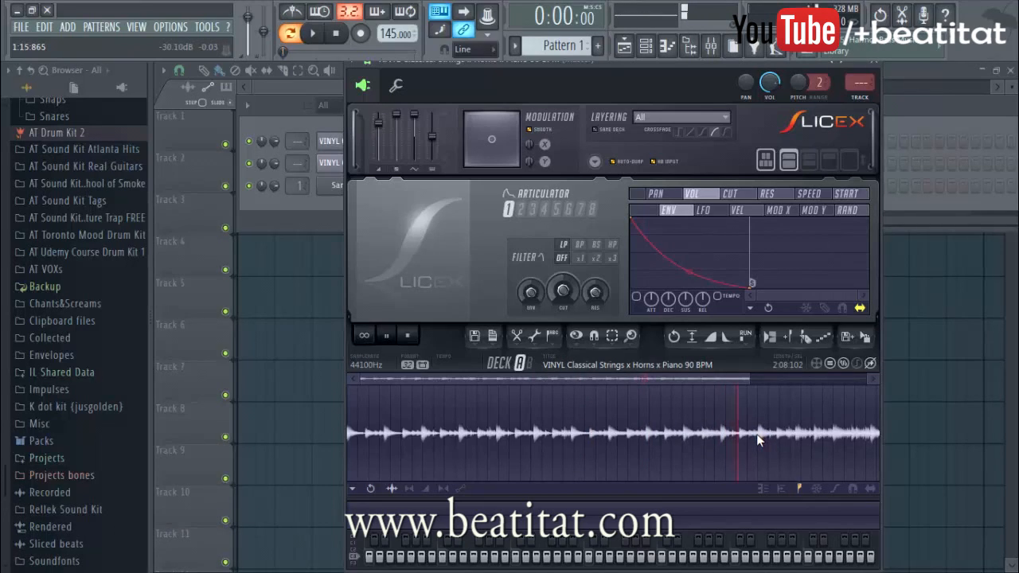
Step: Stretch the whole sample in the cloned Slicex channel to about 1:04 with the Resample time stretcher, and look over the resulting waveform
left_click(278, 198)
left_click(346, 167)
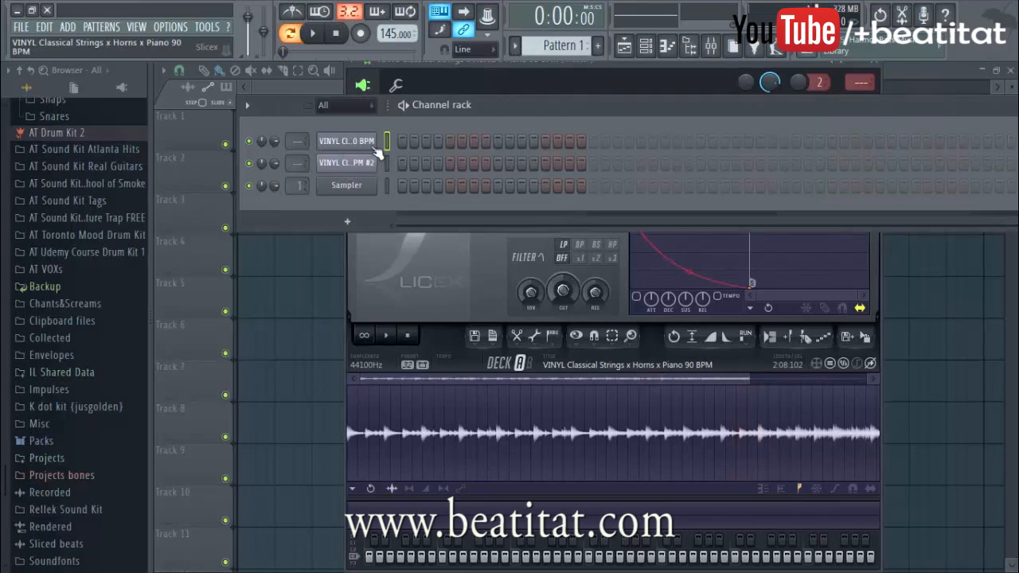
scroll(584, 453, "down", 3)
left_click(590, 456)
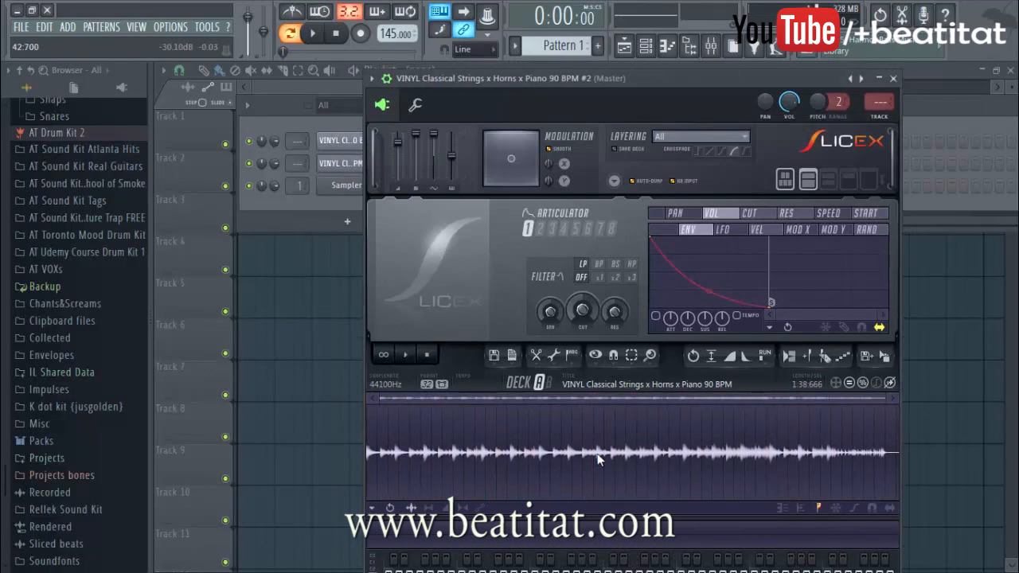
double_click(599, 460)
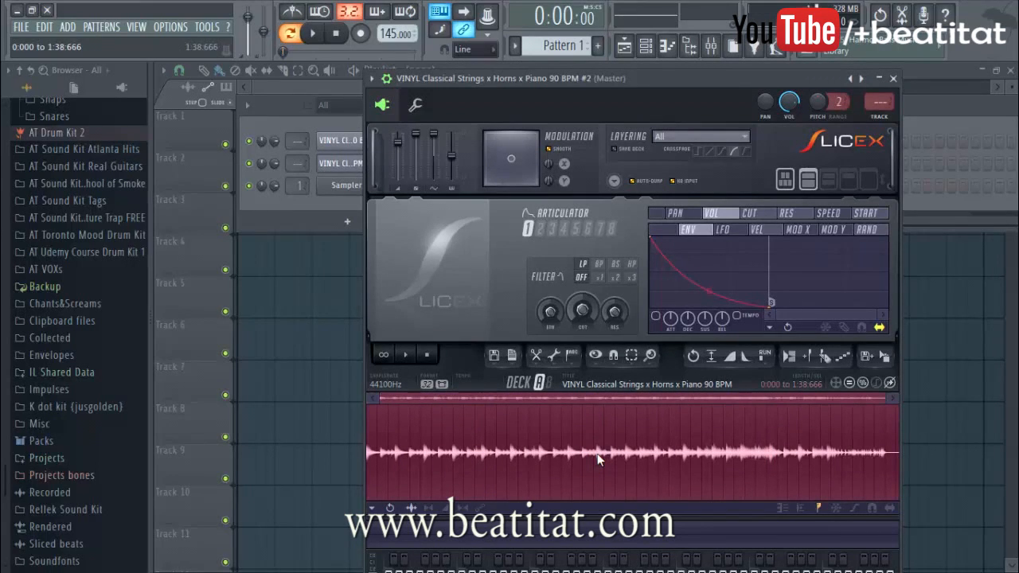
key("alt+t")
left_click_drag(593, 209, 593, 216)
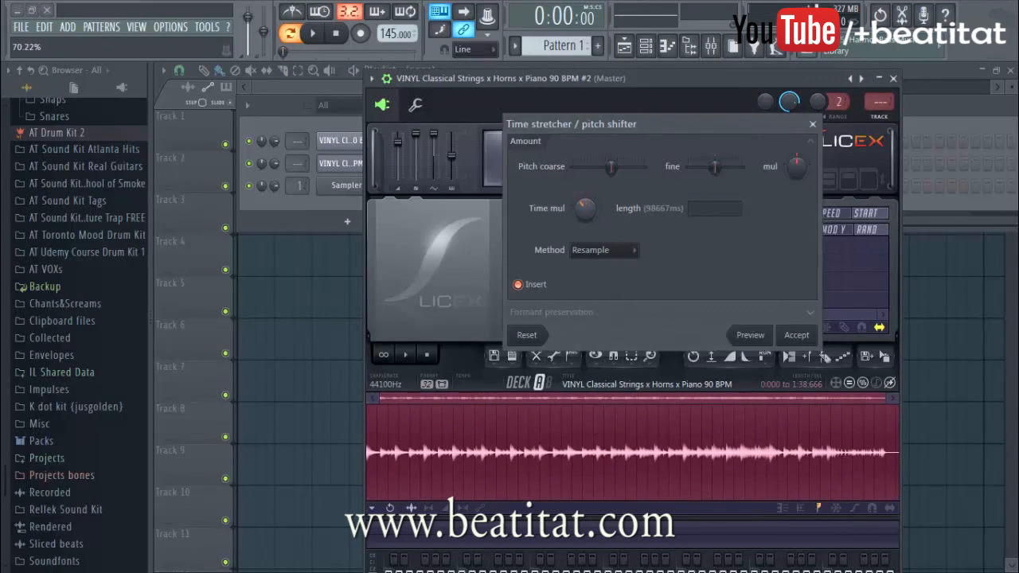
left_click(748, 335)
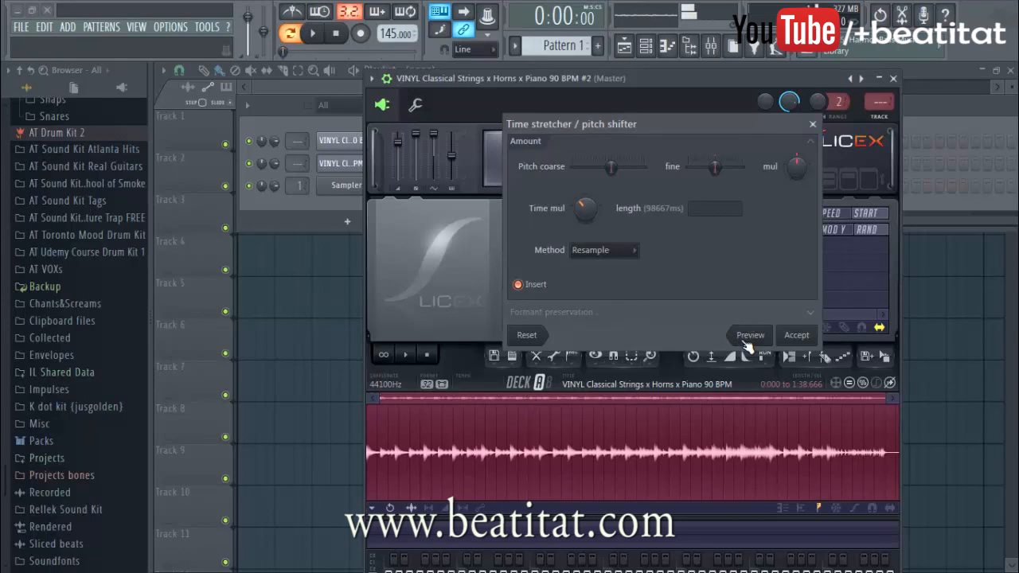
left_click_drag(591, 219, 591, 221)
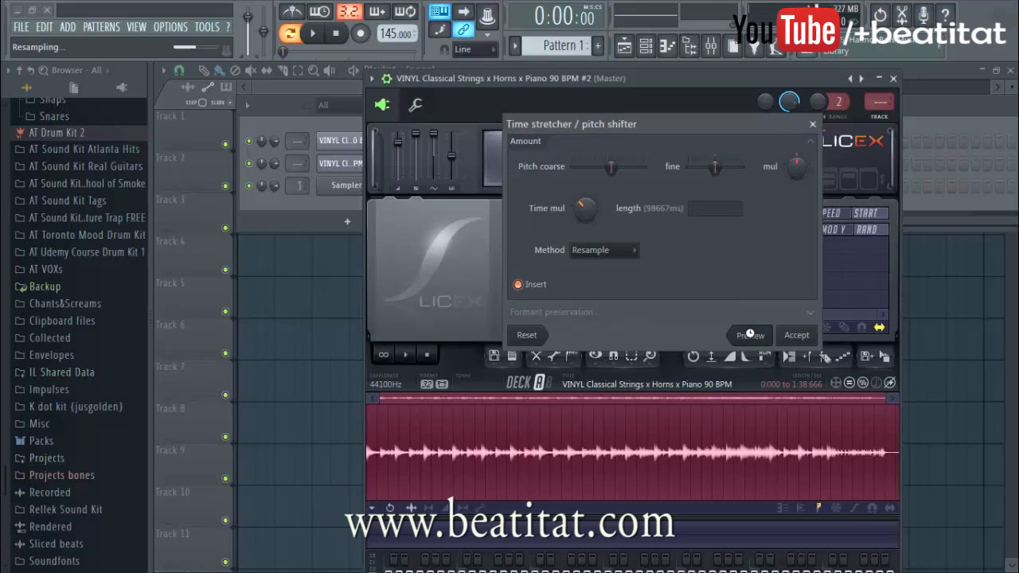
left_click(797, 336)
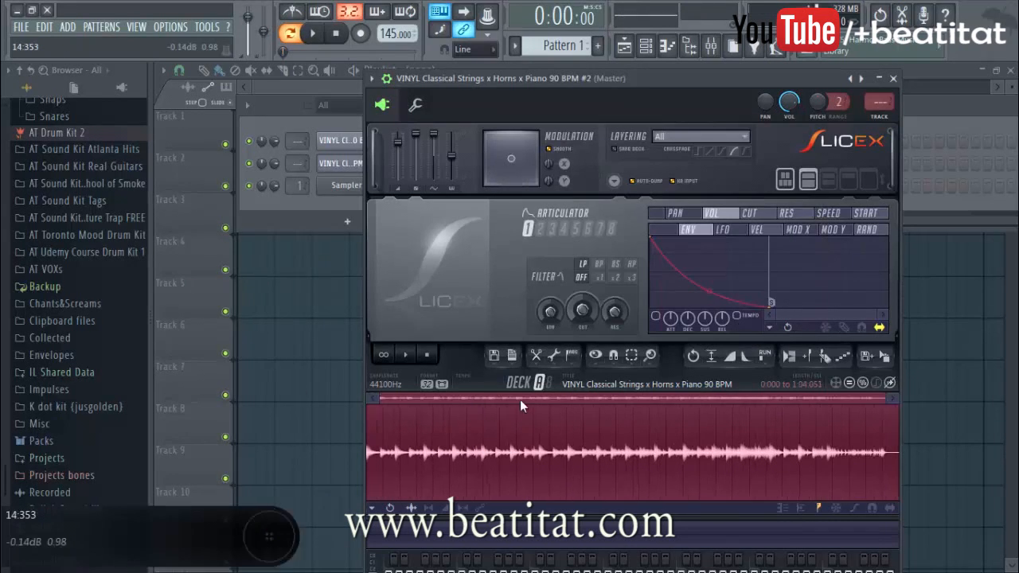
scroll(519, 436, "up", 3)
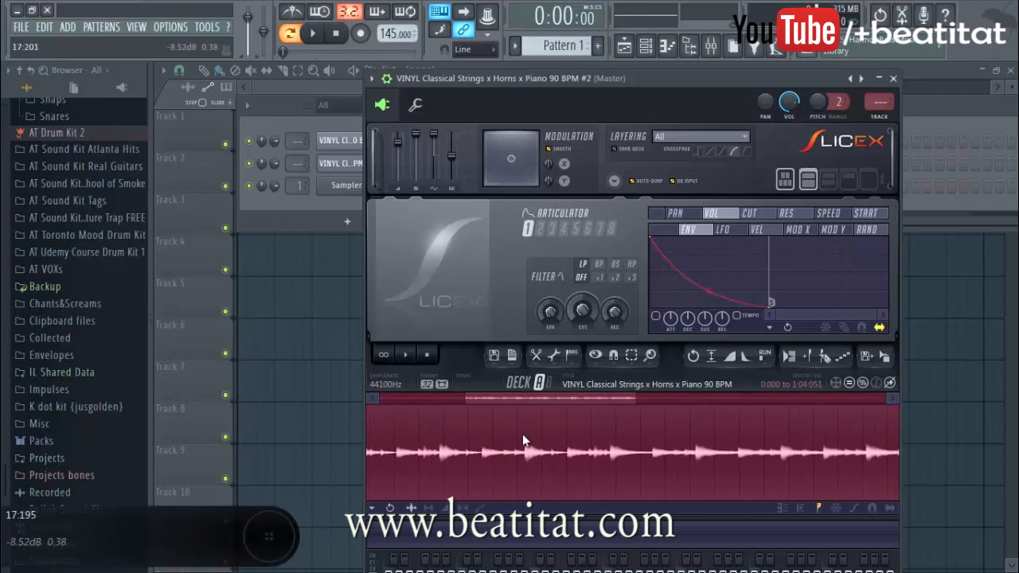
left_click_drag(538, 399, 507, 407)
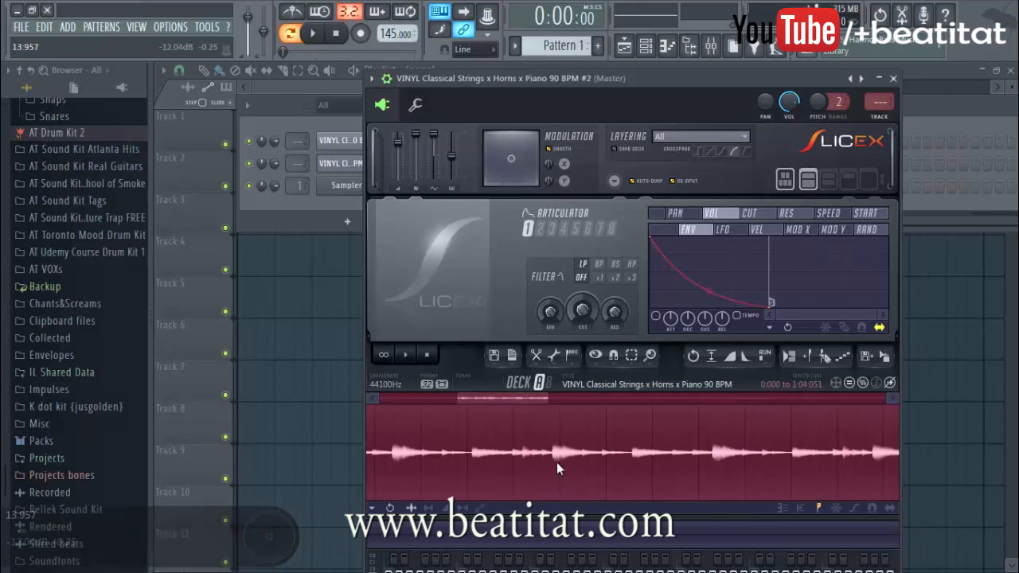
left_click_drag(536, 400, 595, 400)
Step: Delete the empty Sampler channel from the channel rack
right_click(350, 186)
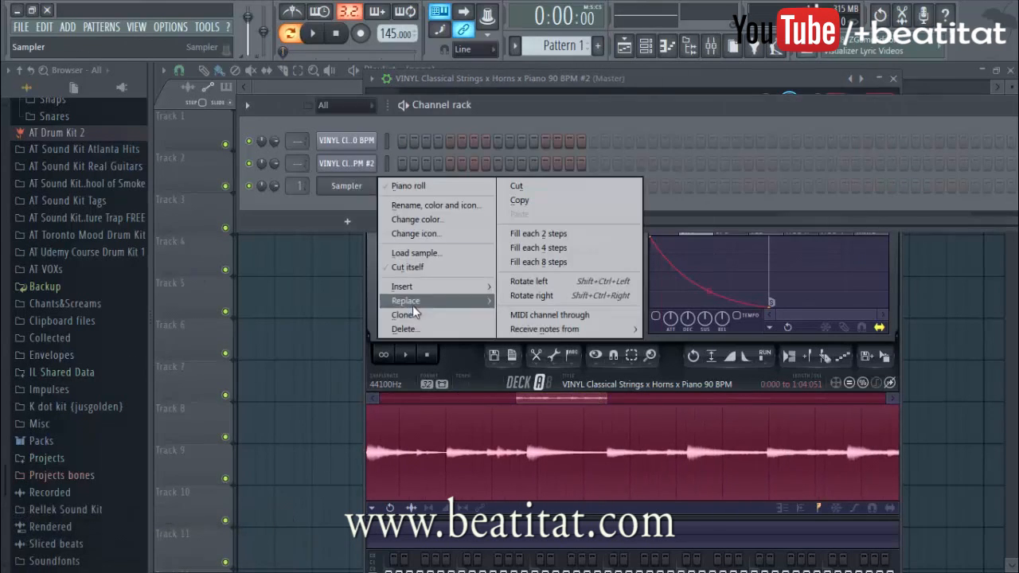
left_click(413, 323)
left_click(585, 334)
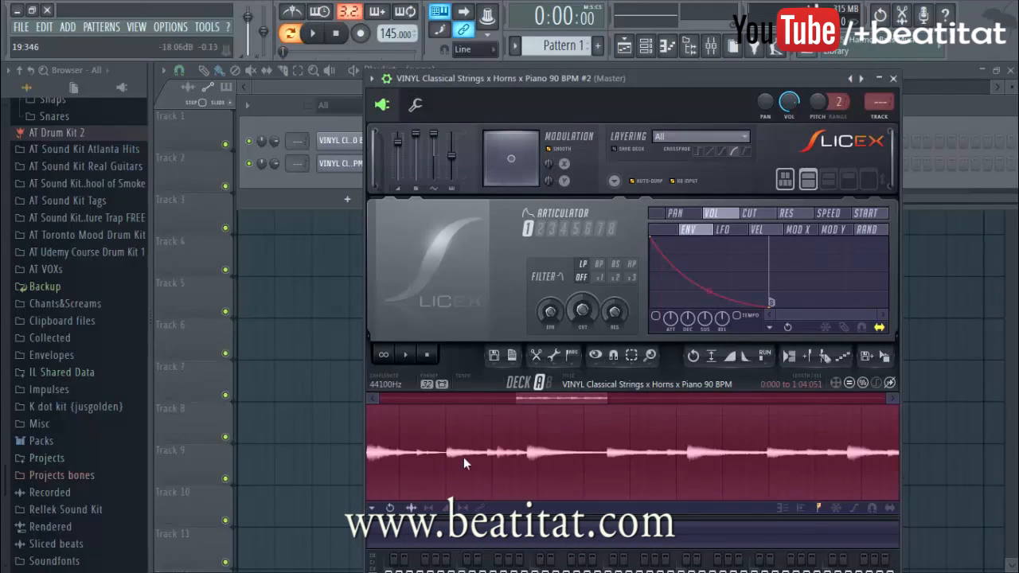
Step: Rename the cloned Slicex channel with the sped-up sample as Higher Pitch Sample
right_click(347, 168)
key("F2")
type("Higher Pitch Sample")
key("Return")
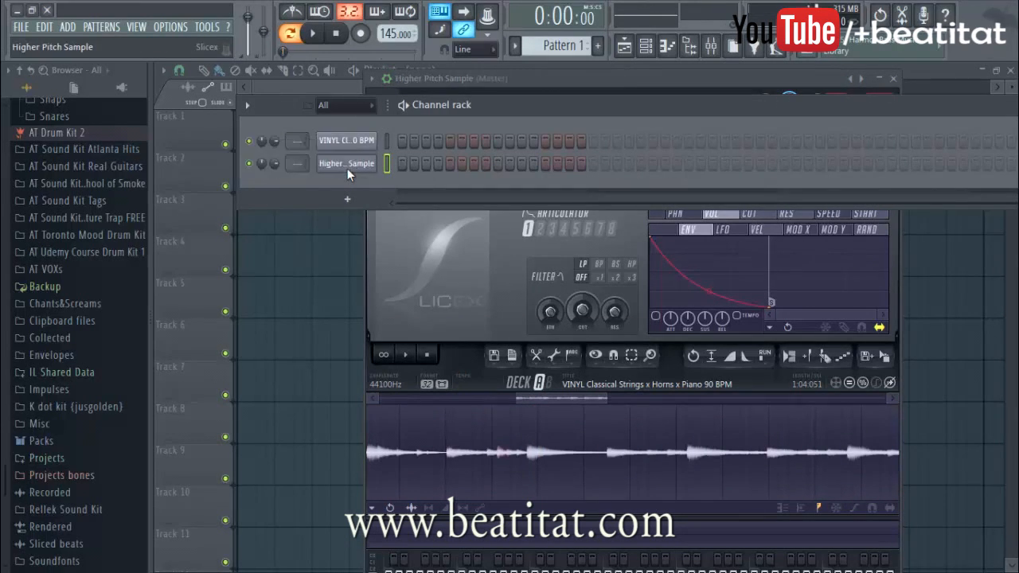
Step: Rename the original Slicex channel with the slowed-down sample as Low Pitch Sample
right_click(341, 147)
key("F2")
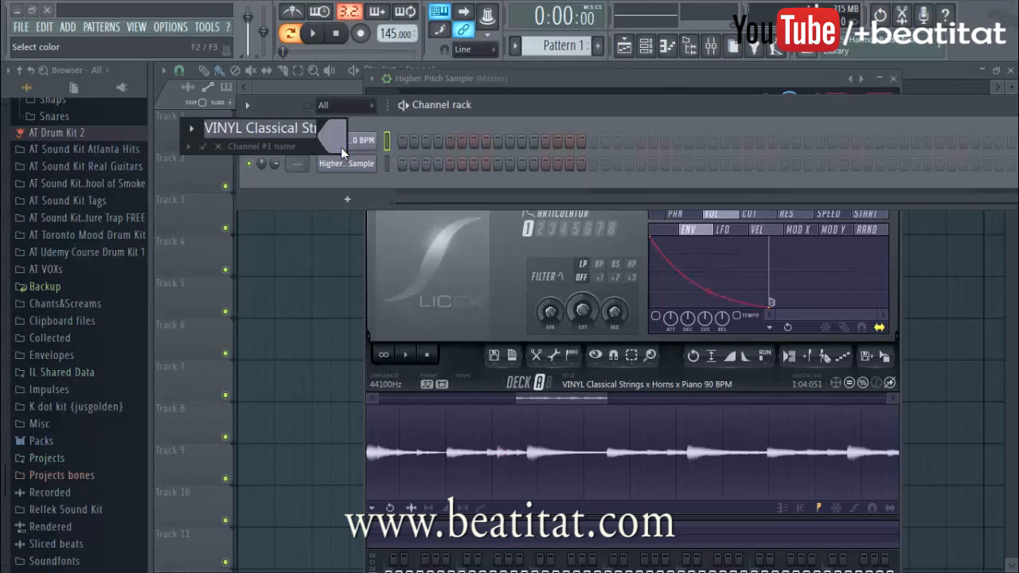
type("Low Pitch Sample")
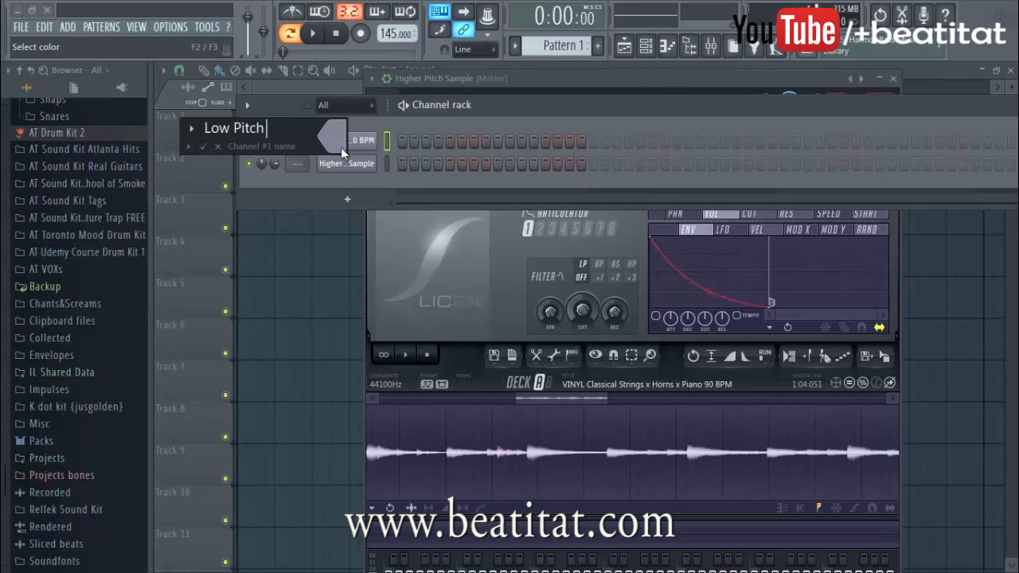
key("Return")
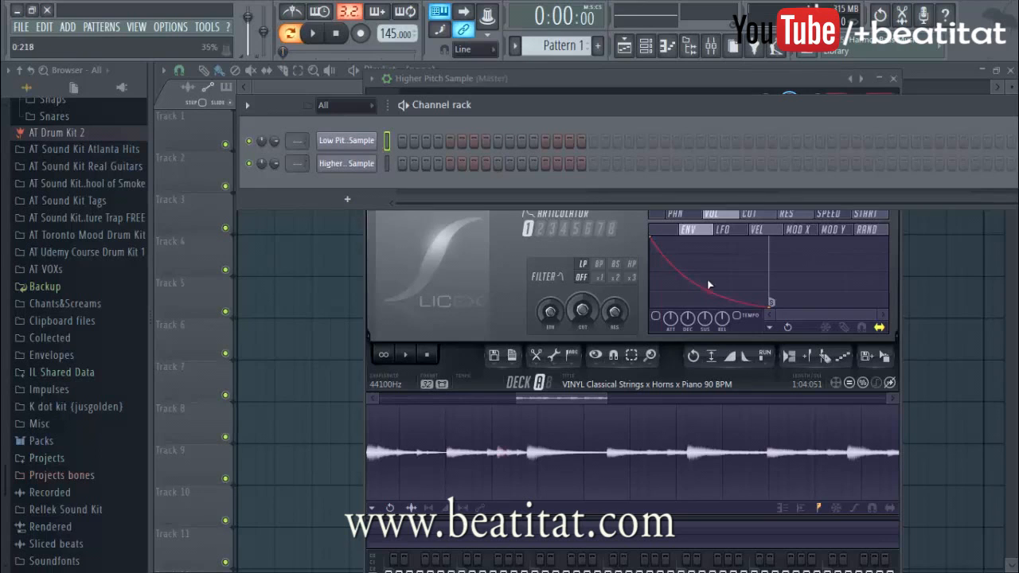
left_click(517, 233)
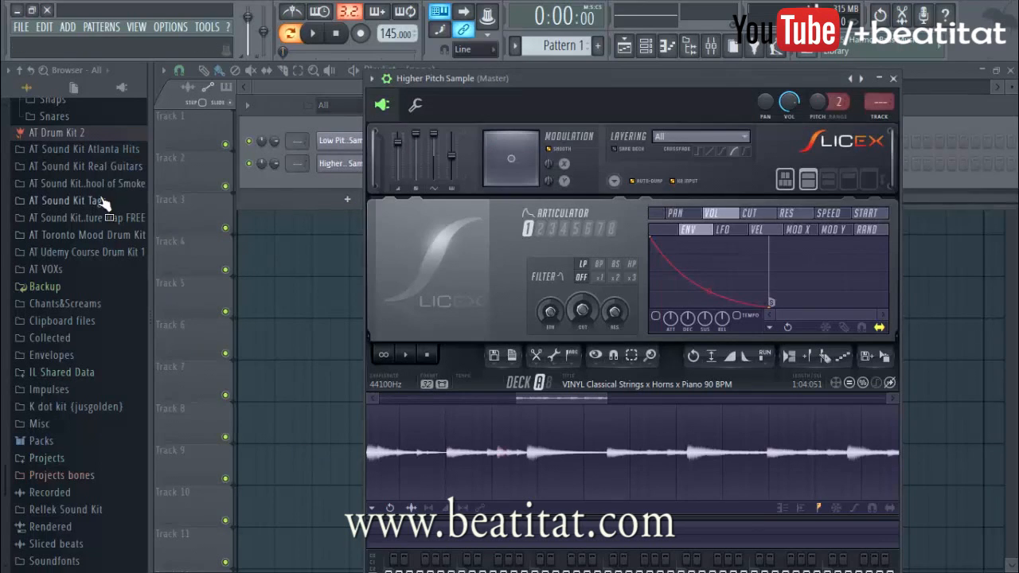
Step: Collapse the sound kit's Samples folder in the browser and expand its Percussions folder
scroll(80, 230, "up", 1)
scroll(79, 230, "up", 8)
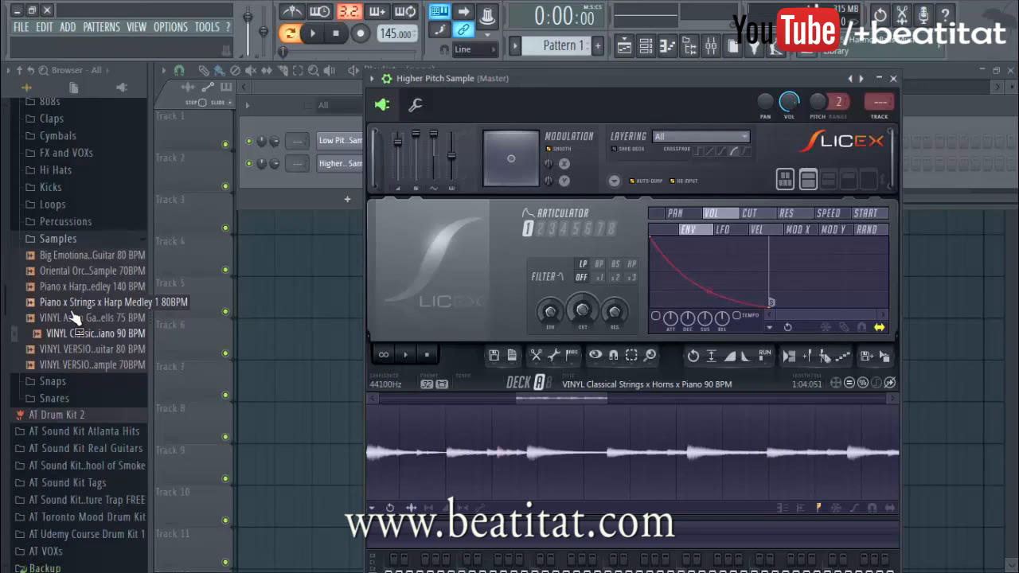
left_click(133, 239)
left_click(71, 223)
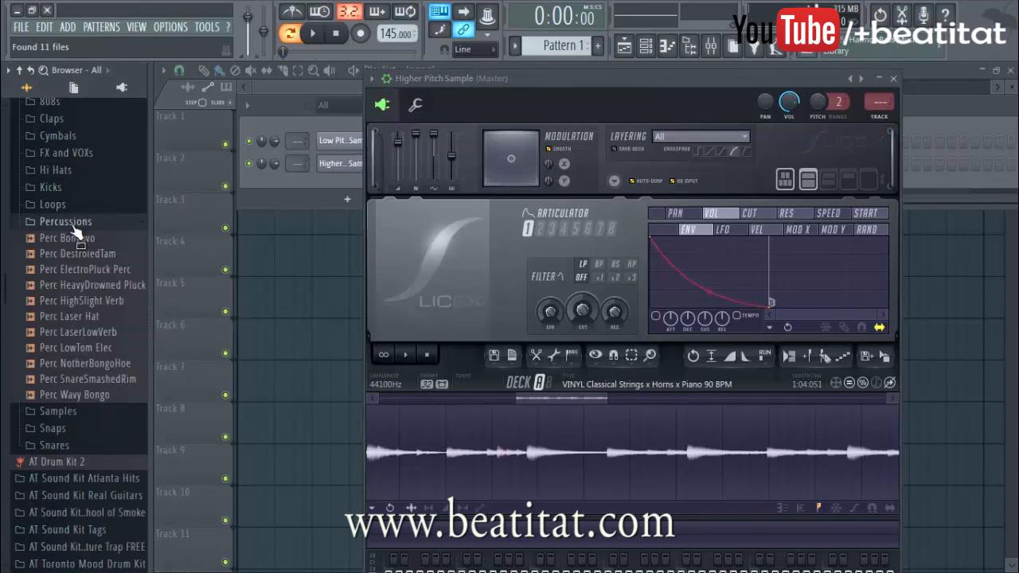
Step: Turn on the metronome and switch to Pattern 7
left_click(324, 183)
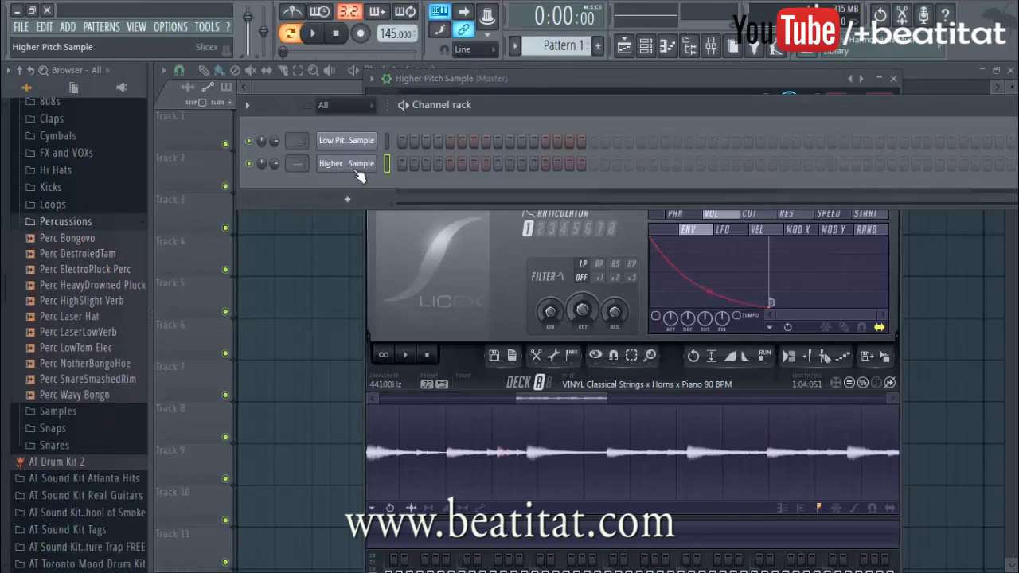
right_click(370, 164)
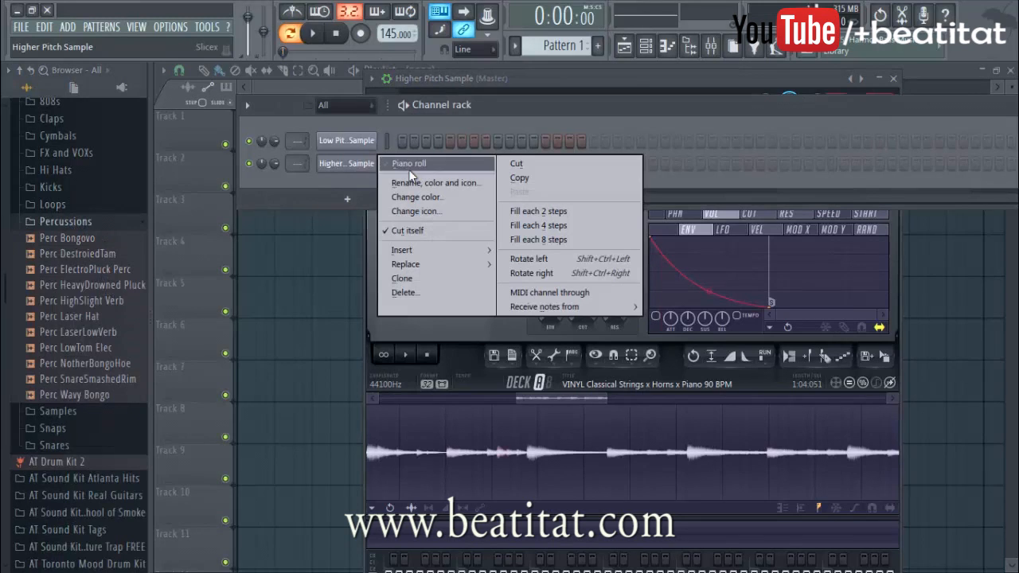
left_click(357, 176)
left_click(293, 13)
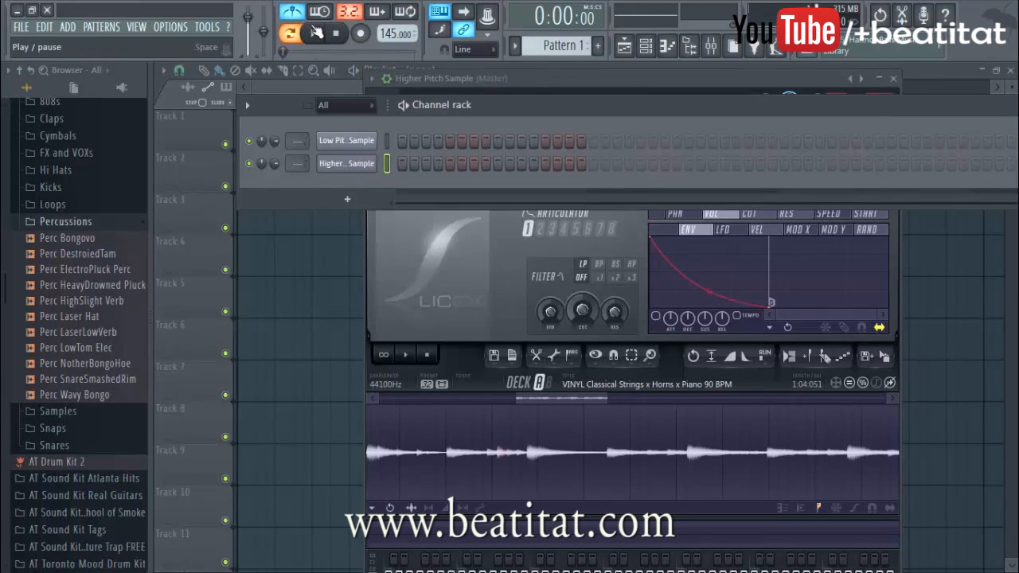
right_click(373, 163)
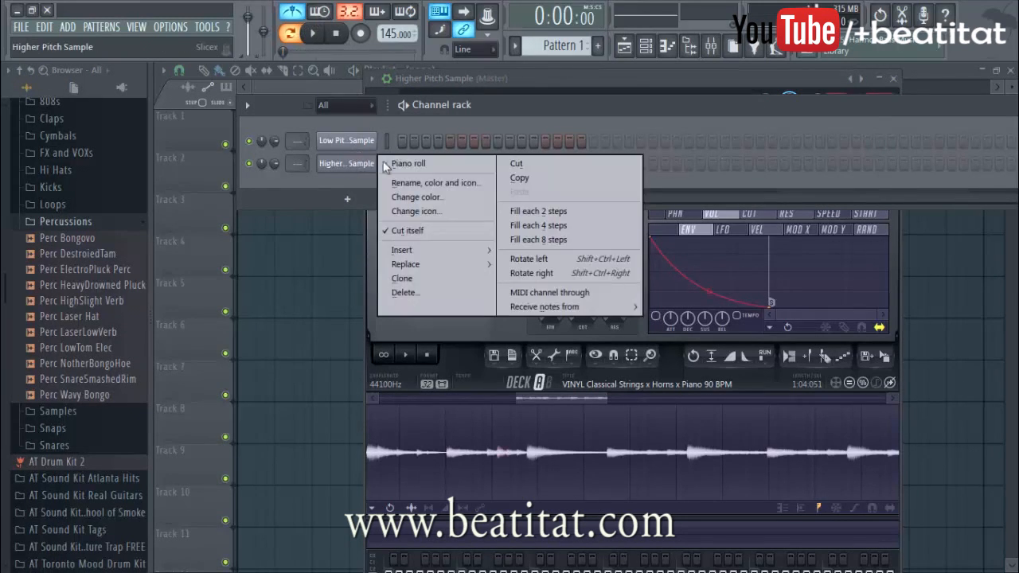
left_click(386, 163)
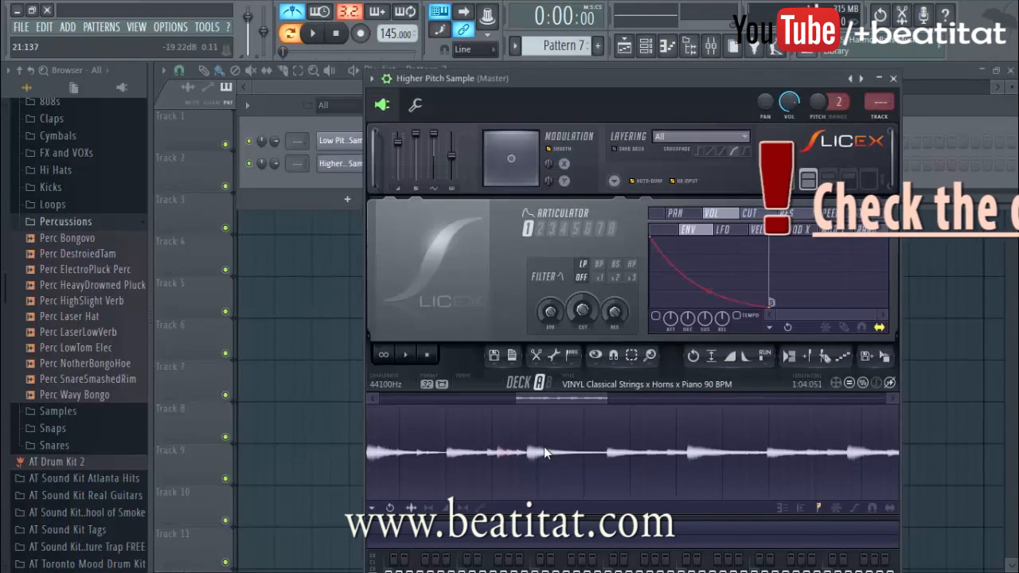
Step: Select the passage from about 41.53 to 43.24 seconds in the Higher Pitch Sample's waveform and play it
scroll(541, 398, "up", 3)
left_click_drag(534, 401, 688, 402)
scroll(689, 448, "down", 4)
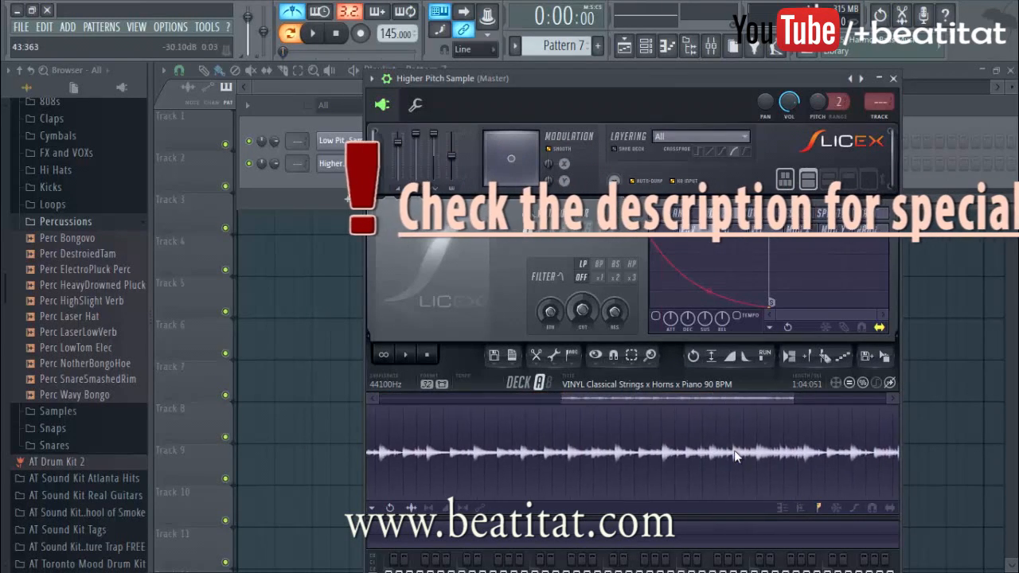
scroll(734, 452, "up", 3)
left_click_drag(662, 446, 739, 459)
key("space")
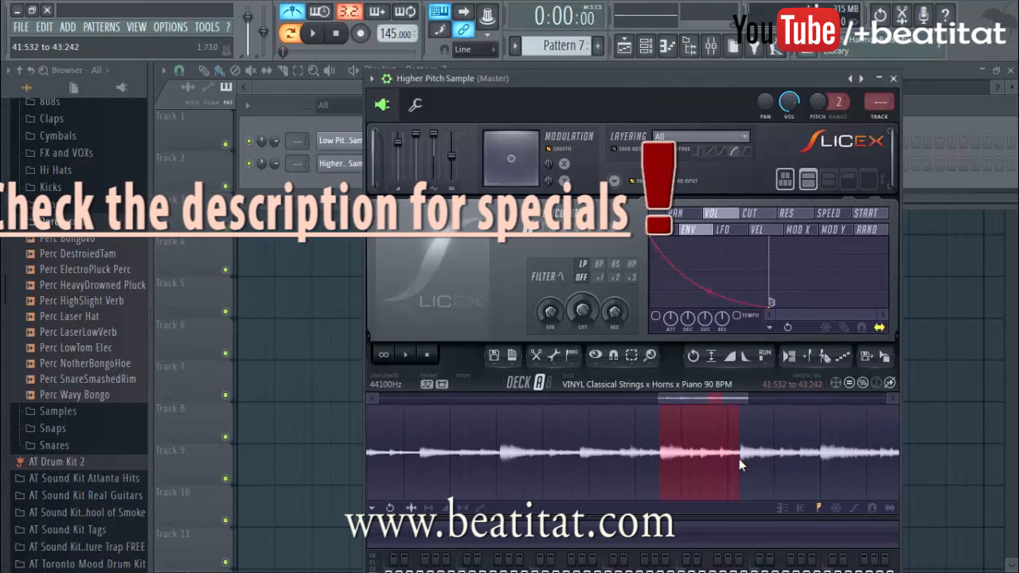
Step: Refine the waveform selection to 41.549–43.276 seconds and play it with looping turned on
scroll(740, 458, "up", 4)
left_click_drag(740, 460, 743, 461)
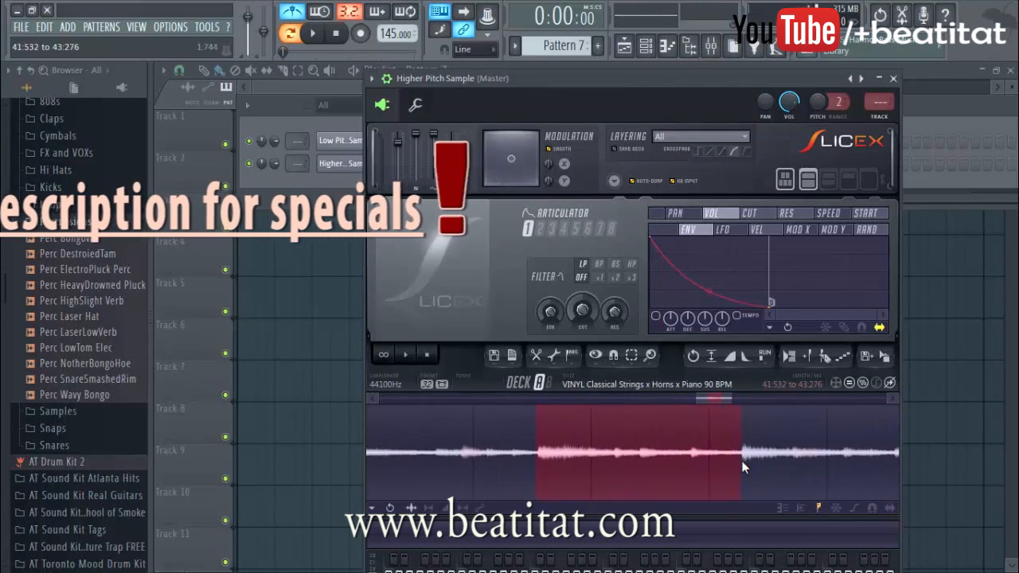
scroll(739, 463, "up", 4)
scroll(738, 461, "down", 3)
scroll(502, 464, "up", 4)
left_click_drag(506, 452, 513, 454)
left_click(405, 355)
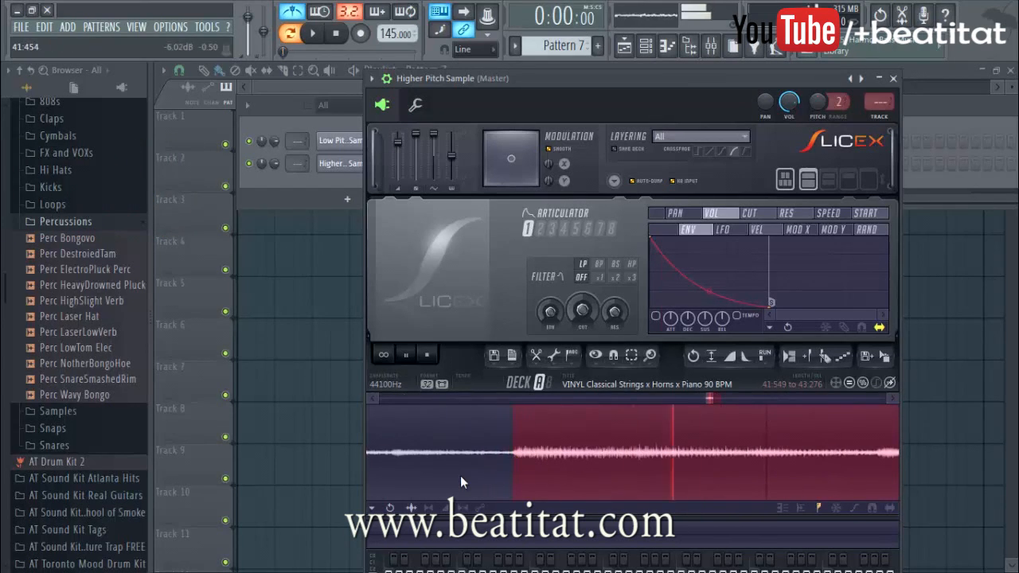
left_click(384, 355)
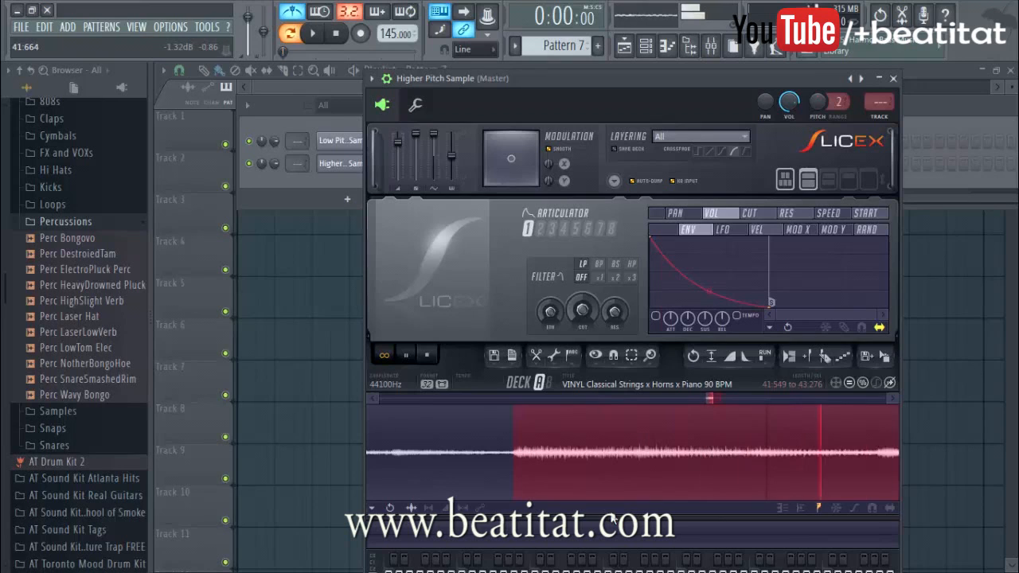
Step: Add a region named Sample 1 over the selected passage
key("alt+r")
type("Sample 1")
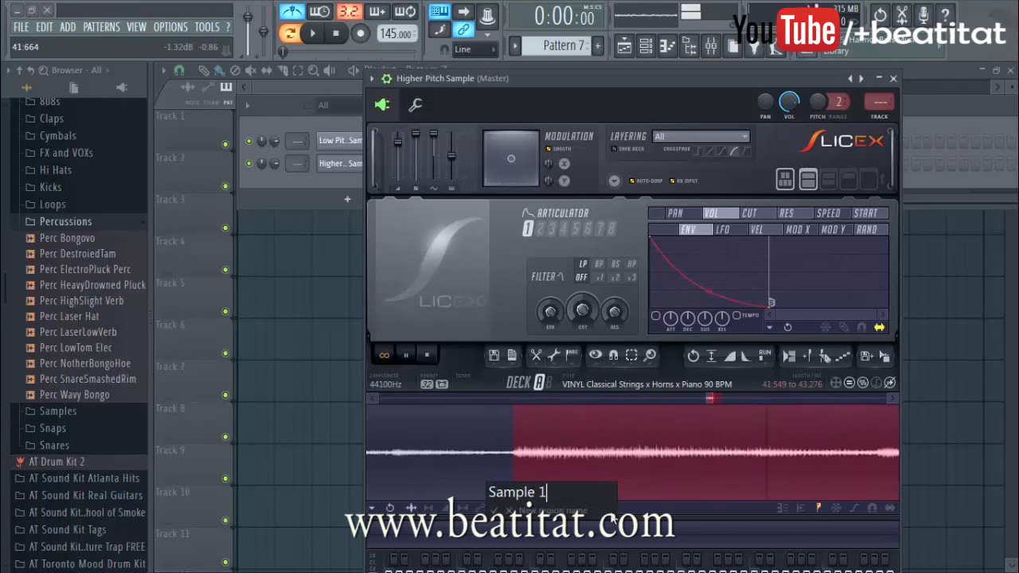
key("Return")
Step: Select the following passage from 43.276 to 44.997 seconds, play it, and add it as a region named Sample 2
scroll(630, 474, "down", 4)
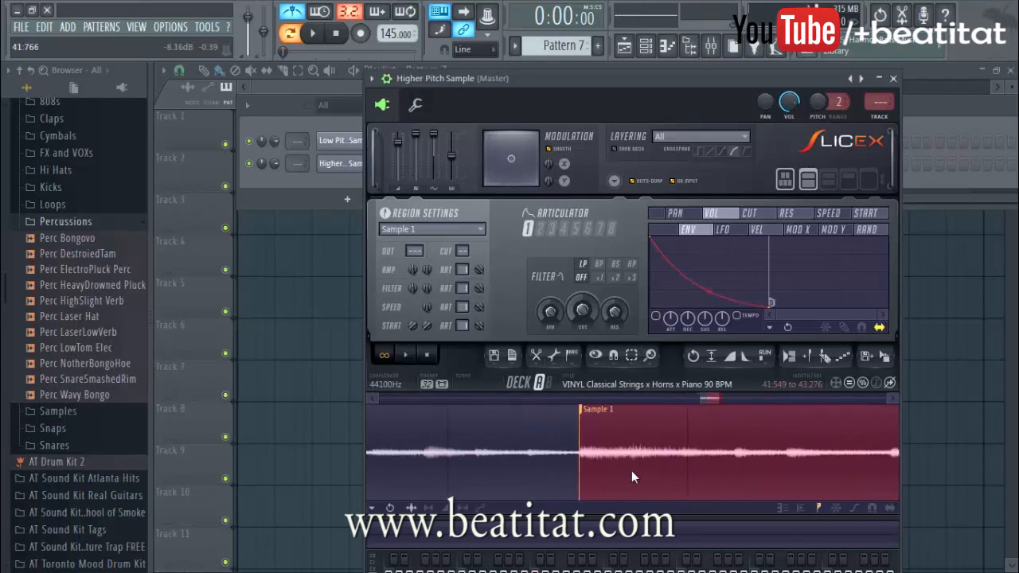
mouse_move(764, 466)
left_mouse_down()
mouse_move(899, 467)
mouse_move(625, 465)
left_mouse_up()
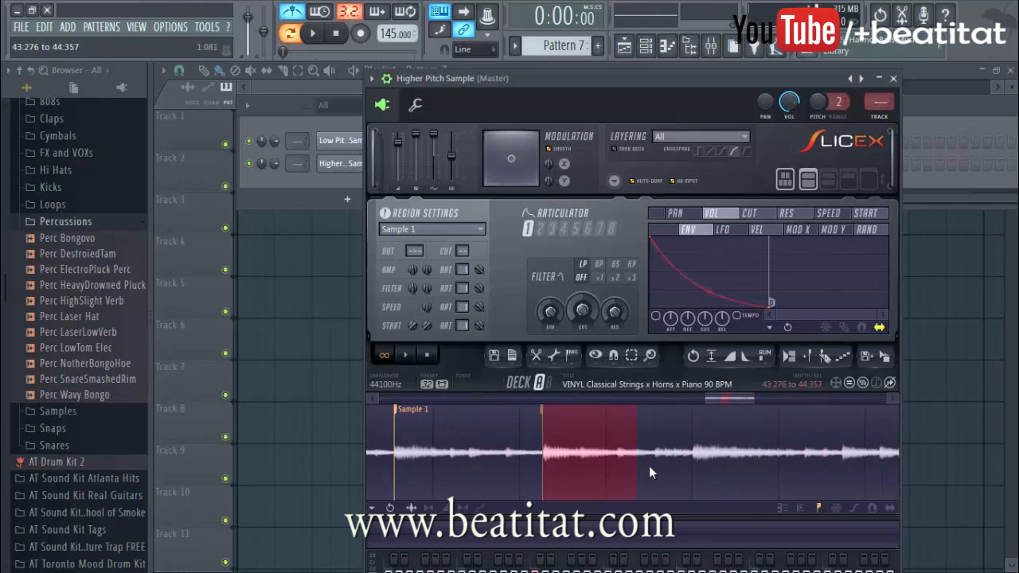
left_click_drag(694, 465, 692, 465)
key("space")
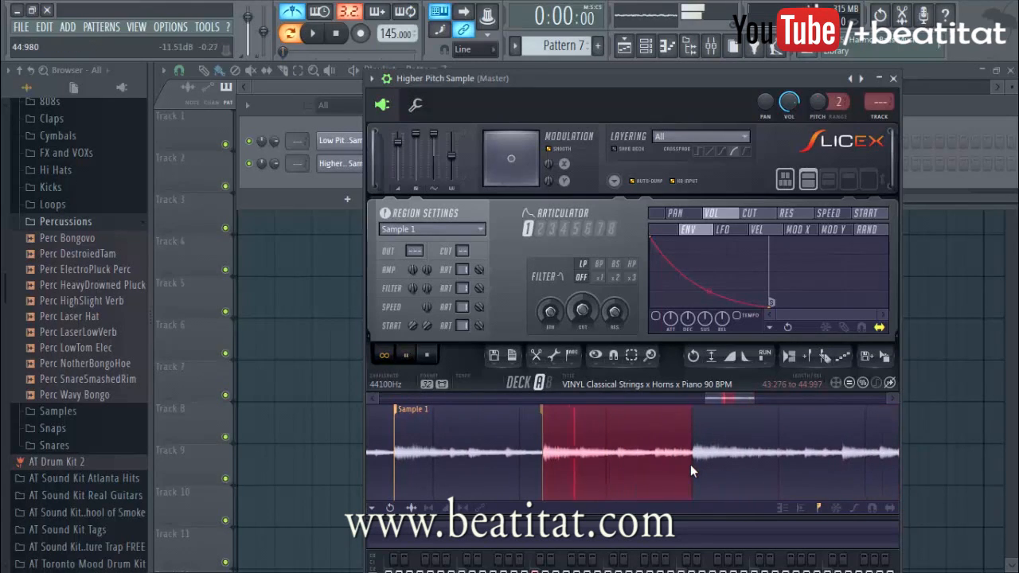
key("alt+m")
type("Sample 2")
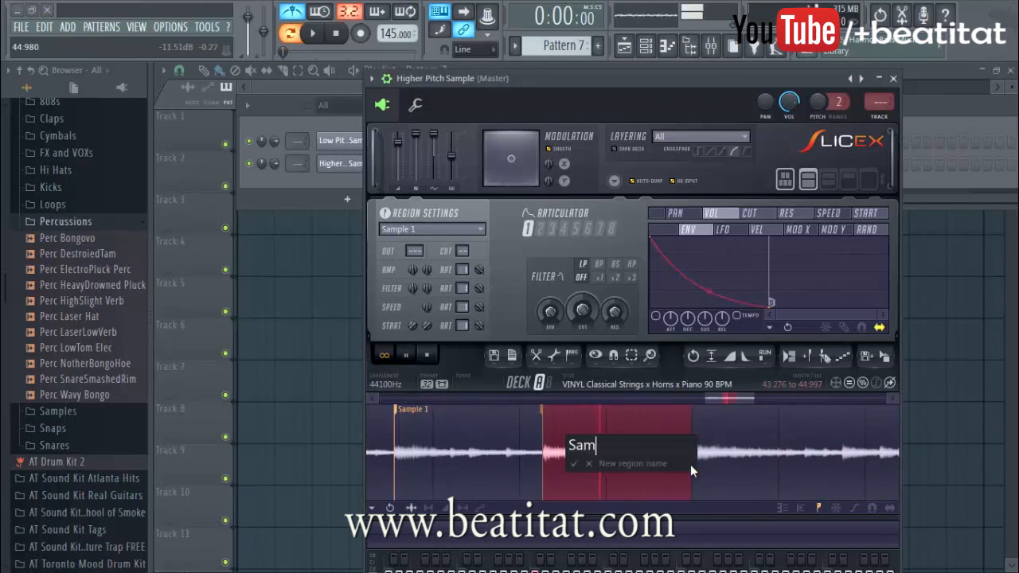
key("Return")
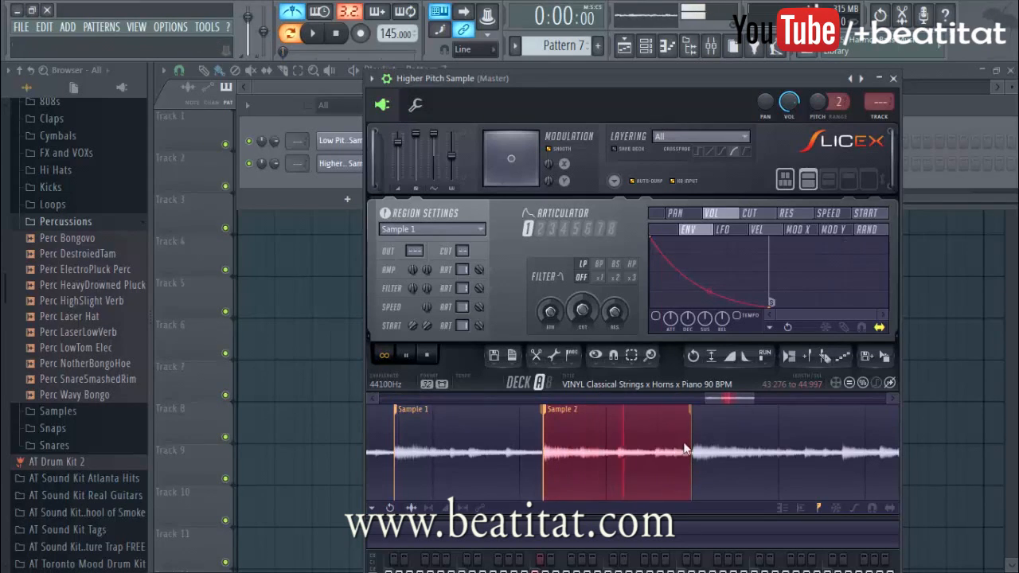
Step: Select the passage from 44.997 to 46.735 seconds, play it, and add it as a region named Sample 3
mouse_move(690, 464)
left_mouse_down()
mouse_move(815, 456)
mouse_move(860, 475)
mouse_move(794, 481)
left_mouse_up()
key("space")
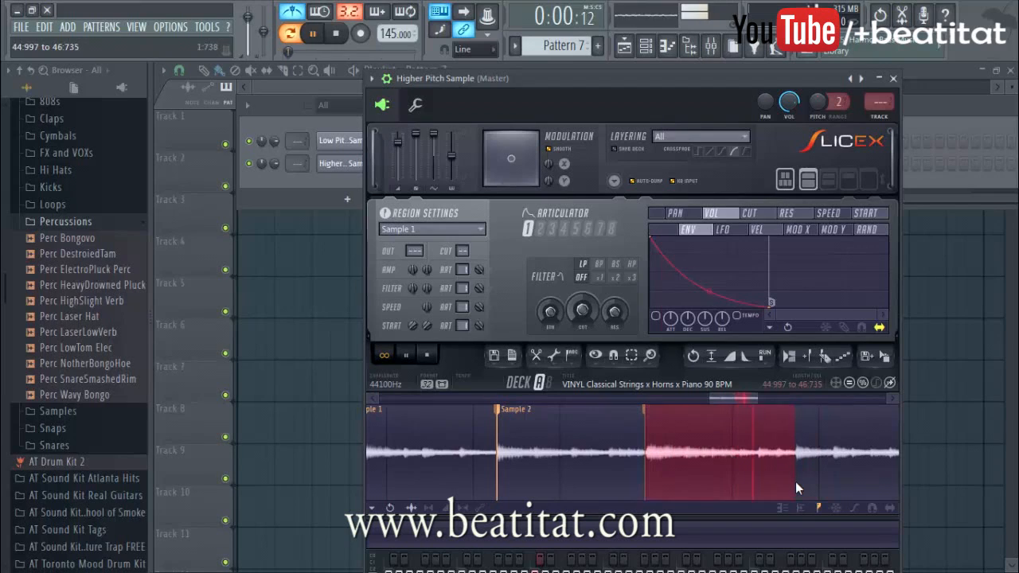
scroll(797, 462, "up", 2)
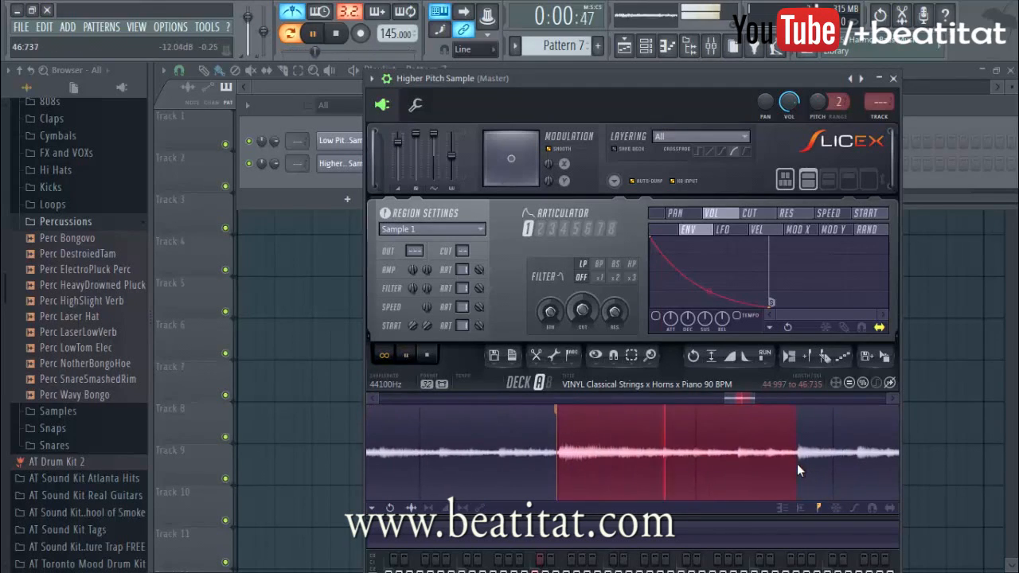
key("alt+r")
type("S")
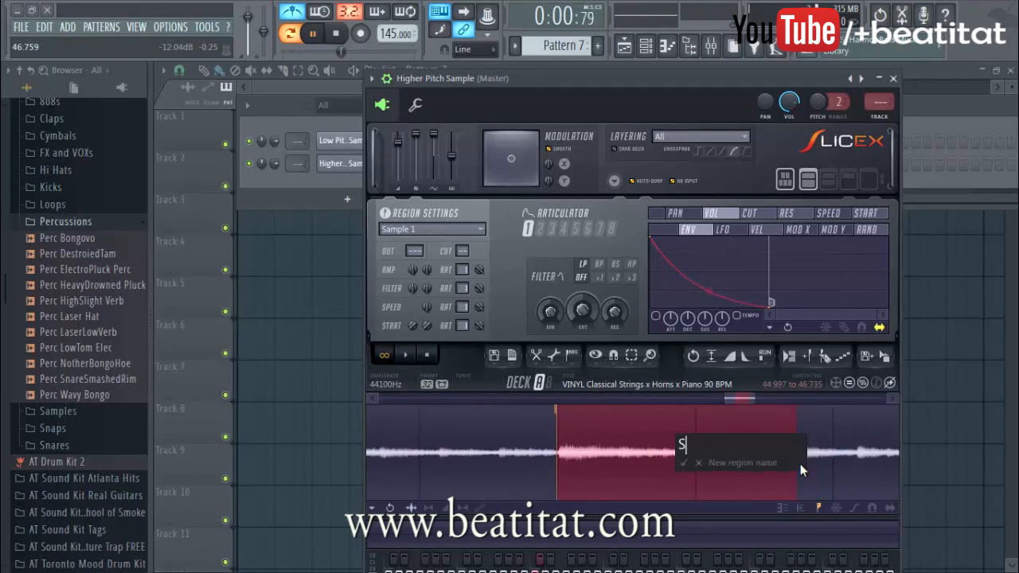
type("ample 3")
key("Return")
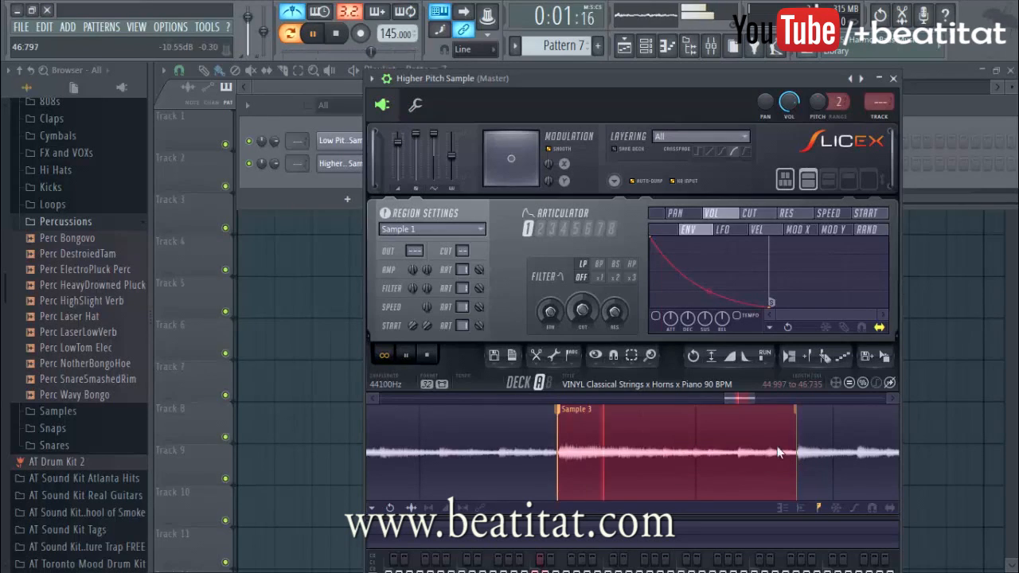
Step: Stop playback, select the passage from 46.742 to 47.172 seconds, and add it as a region named Sample 4
left_click(335, 33)
left_click_drag(797, 485, 563, 469)
scroll(650, 434, "down", 2)
left_click_drag(755, 399, 743, 400)
scroll(739, 465, "up", 3)
scroll(732, 462, "up", 2)
left_click_drag(705, 452, 712, 460)
key("space")
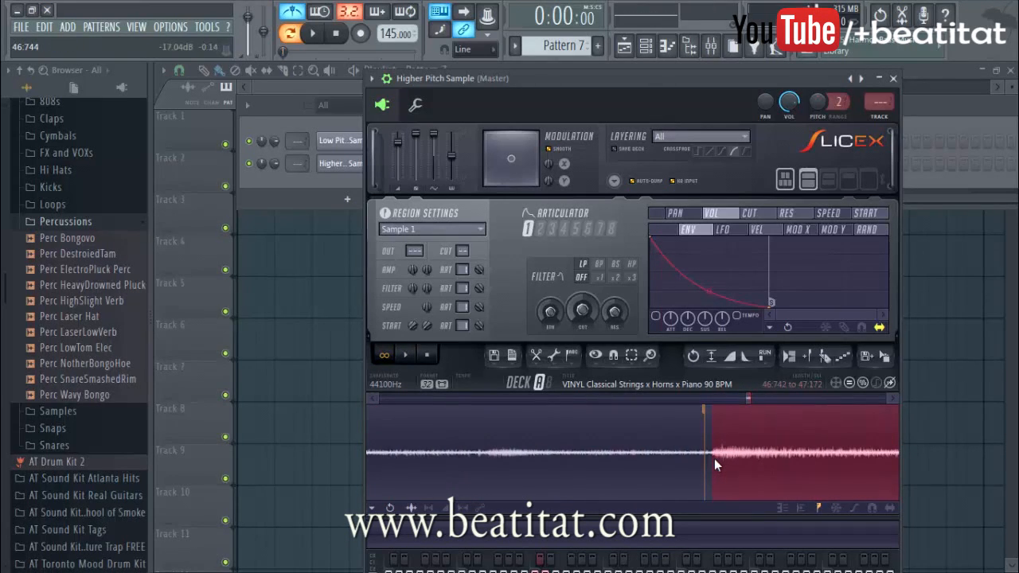
key("alt+r")
type("S")
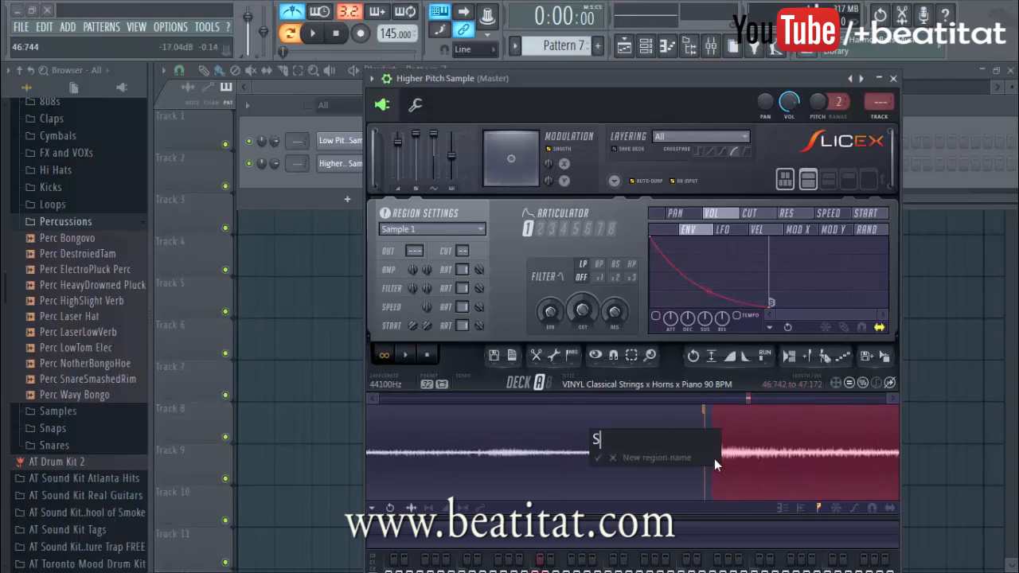
type("ample 4")
key("Return")
Step: Select the passage from 47.172 to 48.473 seconds, play it, and add it as a region named Sample 5
scroll(715, 458, "down", 5)
left_click_drag(794, 460, 839, 471)
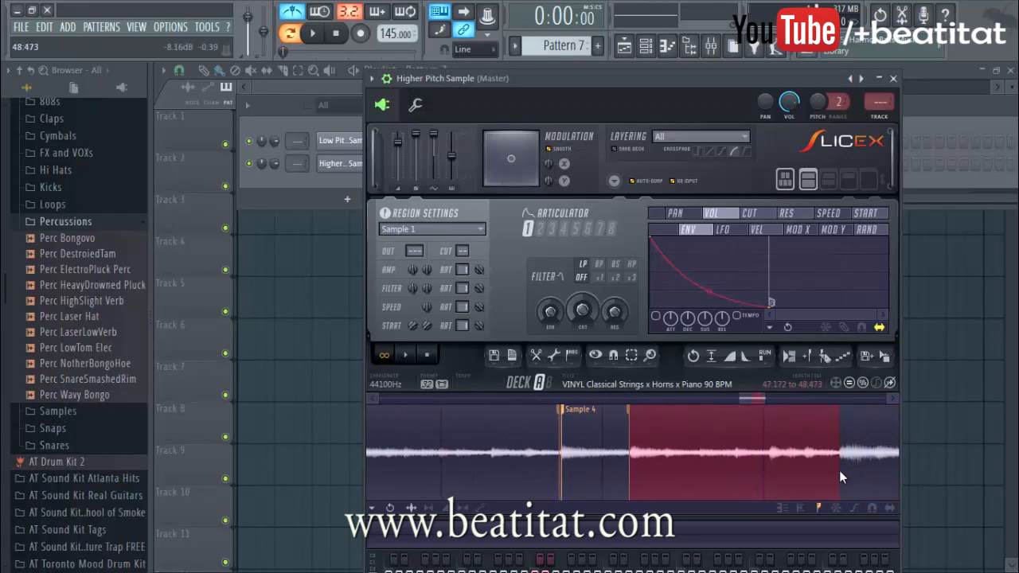
scroll(841, 470, "up", 4)
key("space")
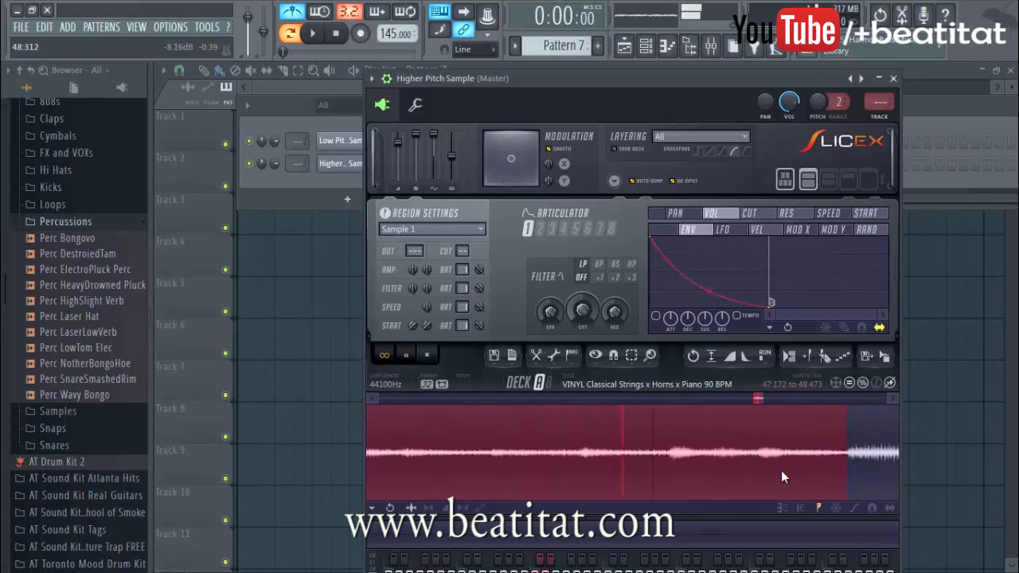
scroll(777, 466, "down", 2)
key("space")
key("alt+r")
type("Sa")
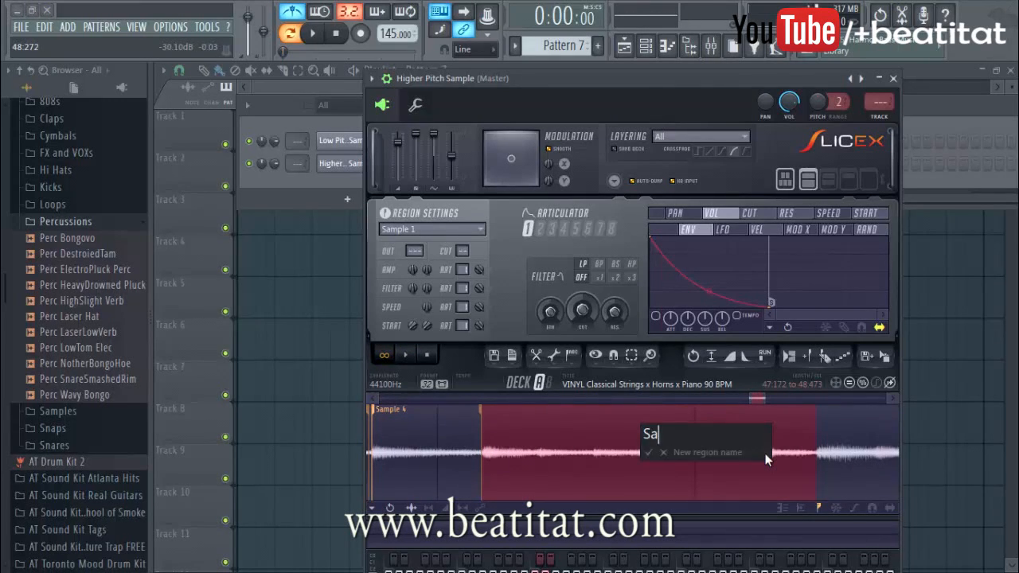
type("mple 5")
key("Return")
Step: Select the passage from 48.473 to 50.203 seconds, play it, and add it as a region named Sample 6
left_click_drag(816, 458, 755, 475)
scroll(739, 449, "down", 6)
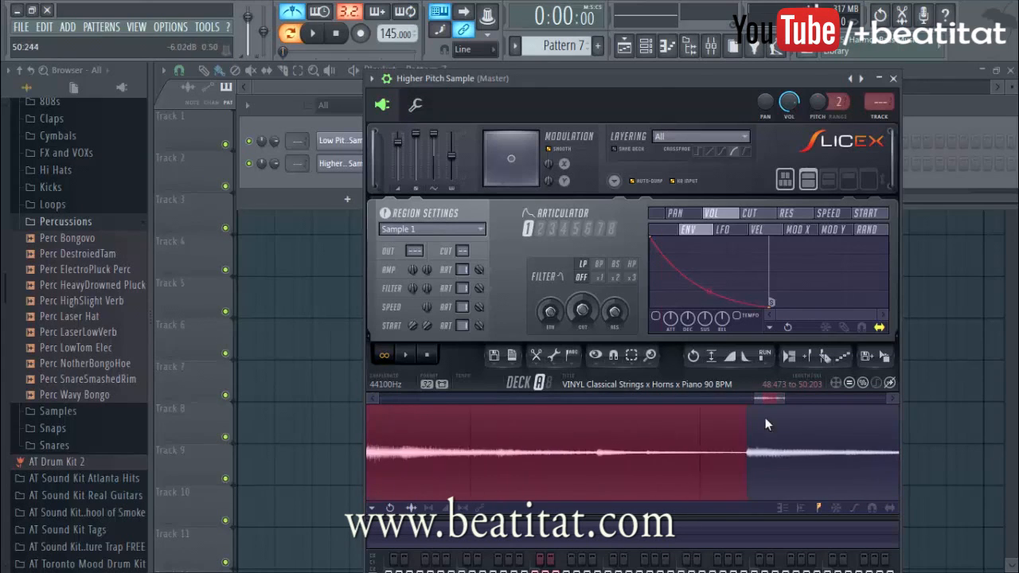
left_click_drag(774, 397, 748, 402)
scroll(835, 468, "up", 7)
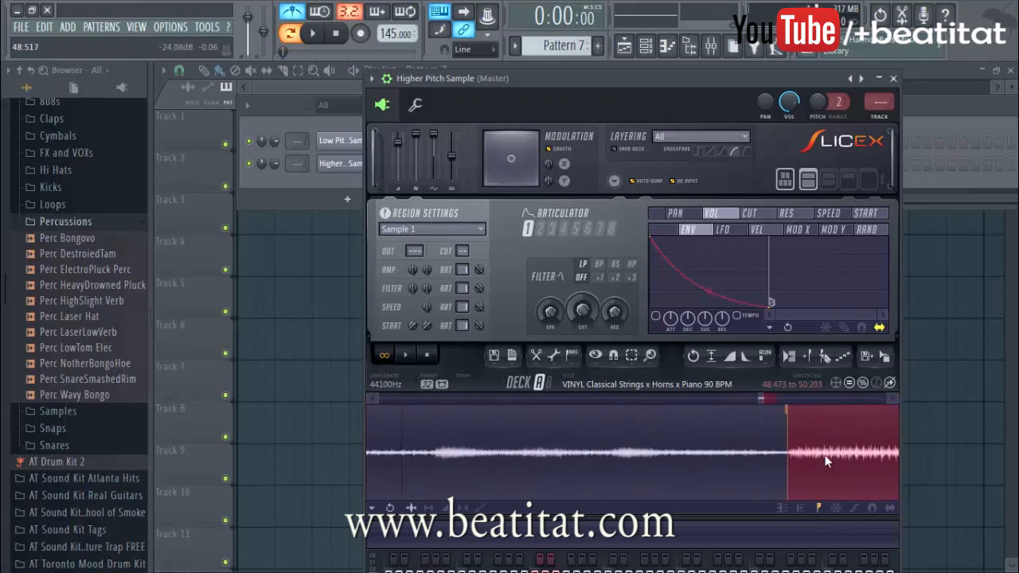
scroll(822, 460, "down", 6)
scroll(821, 453, "down", 4)
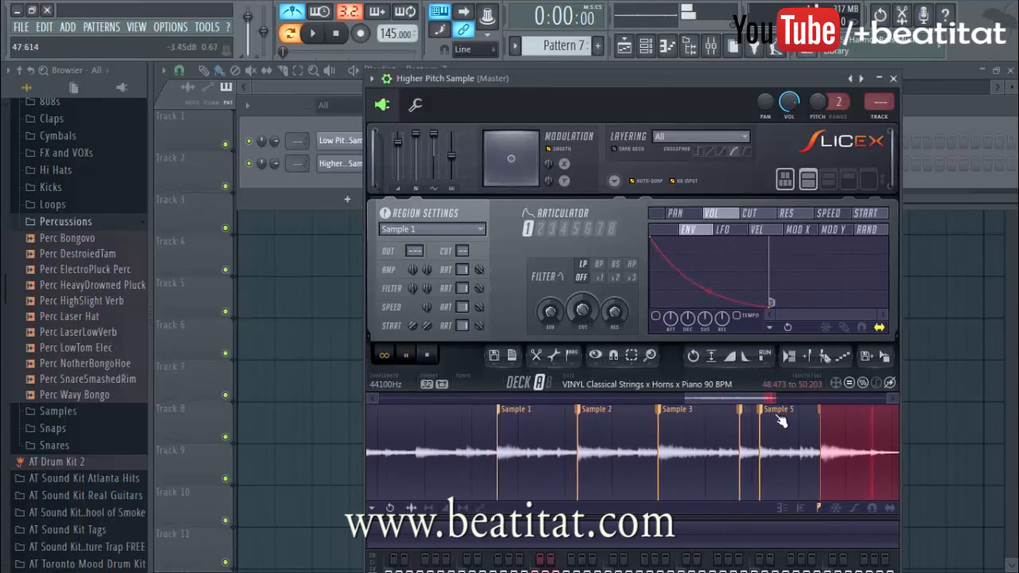
left_click_drag(762, 398, 796, 400)
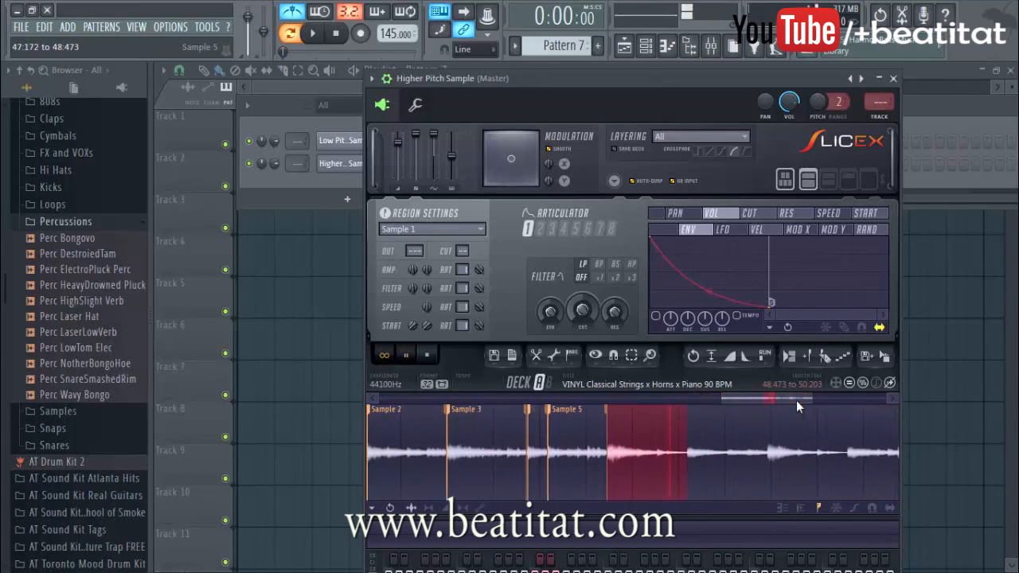
key("alt+m")
type("S")
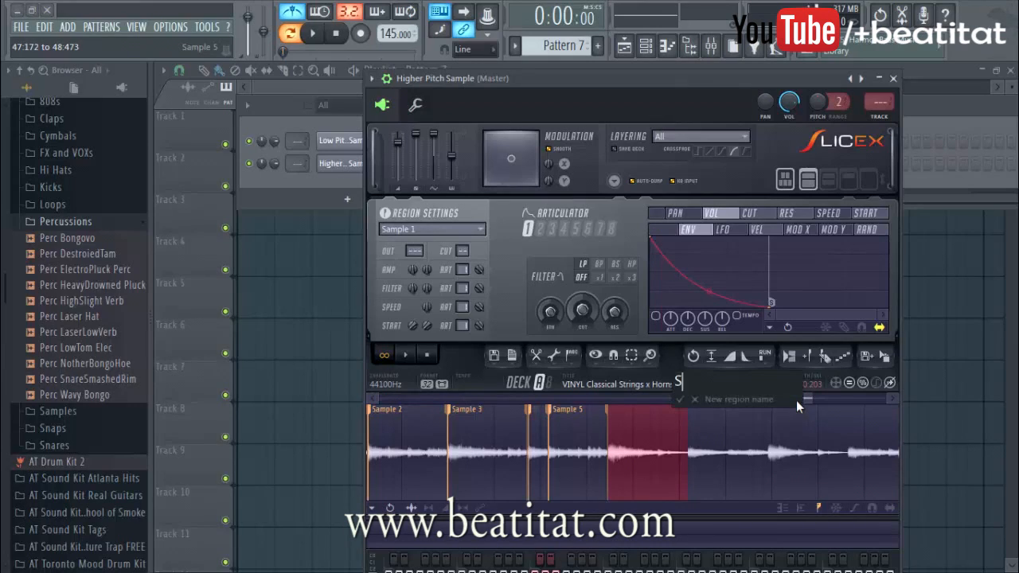
type("ample 6")
key("Return")
Step: Select the passage from 50.203 to 51.935 seconds and add it as a region named Sample 7
left_click_drag(688, 475, 765, 470)
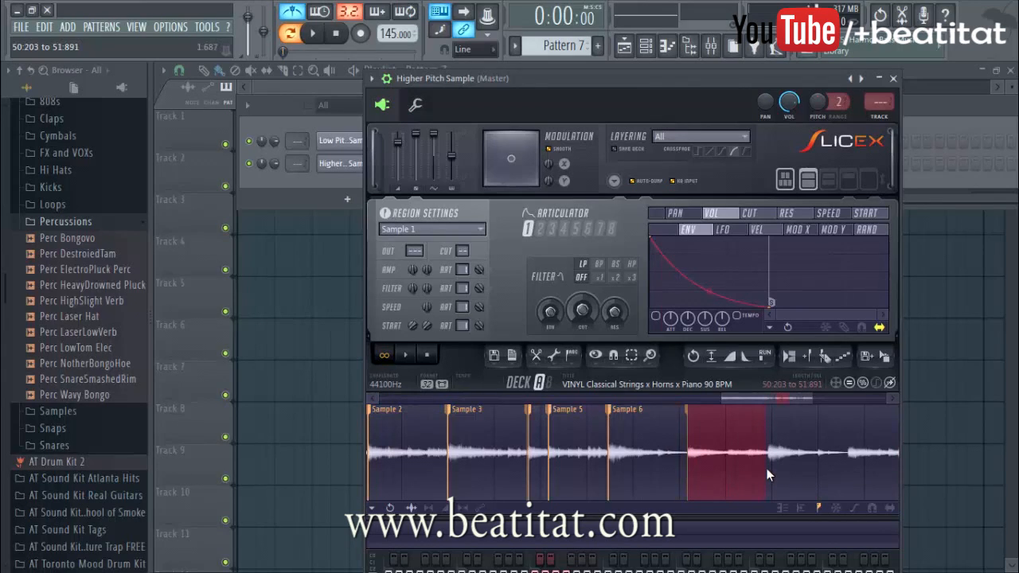
scroll(769, 468, "up", 2)
scroll(763, 470, "up", 2)
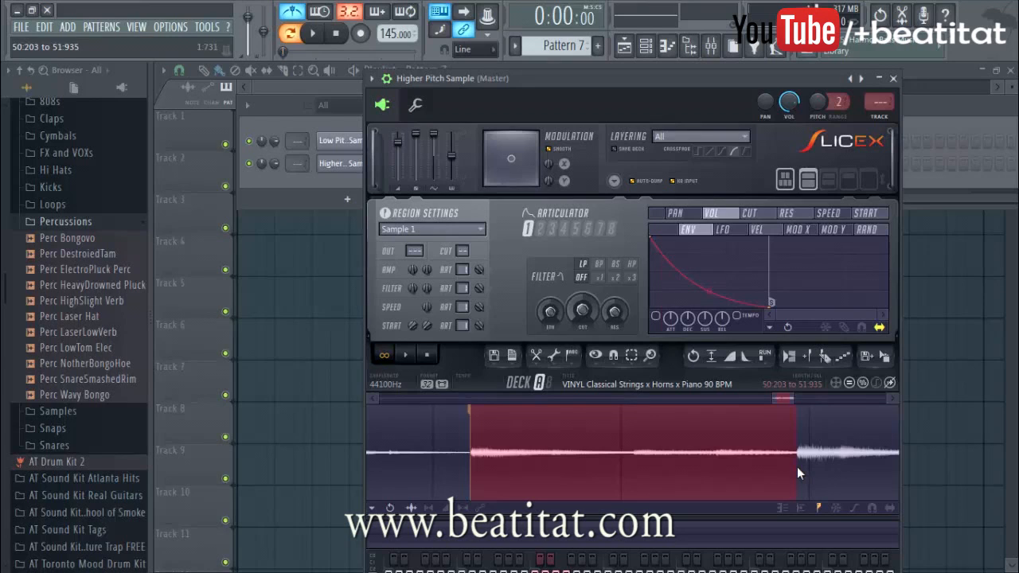
scroll(800, 469, "up", 1)
scroll(777, 452, "down", 3)
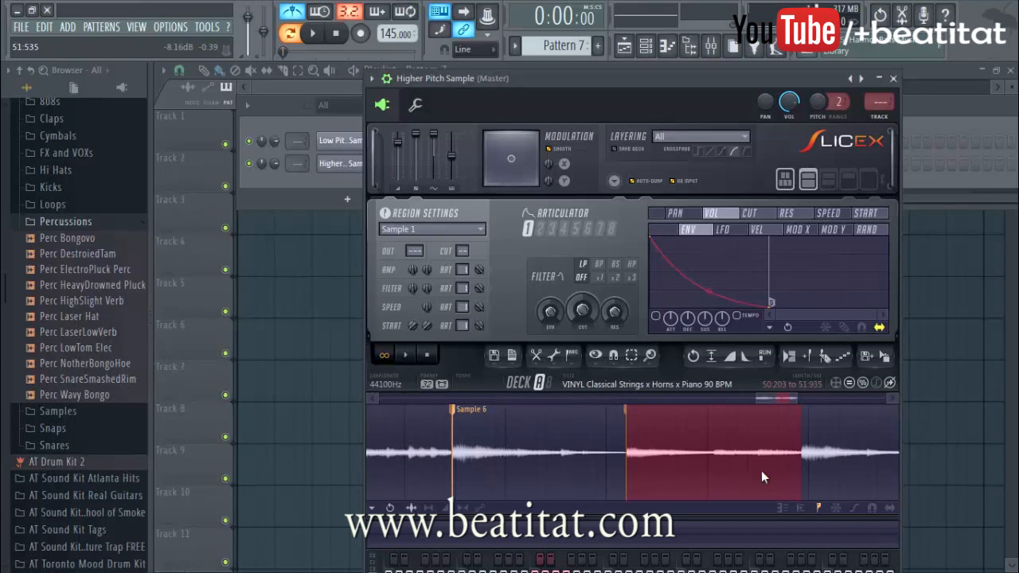
key("F2")
type("S")
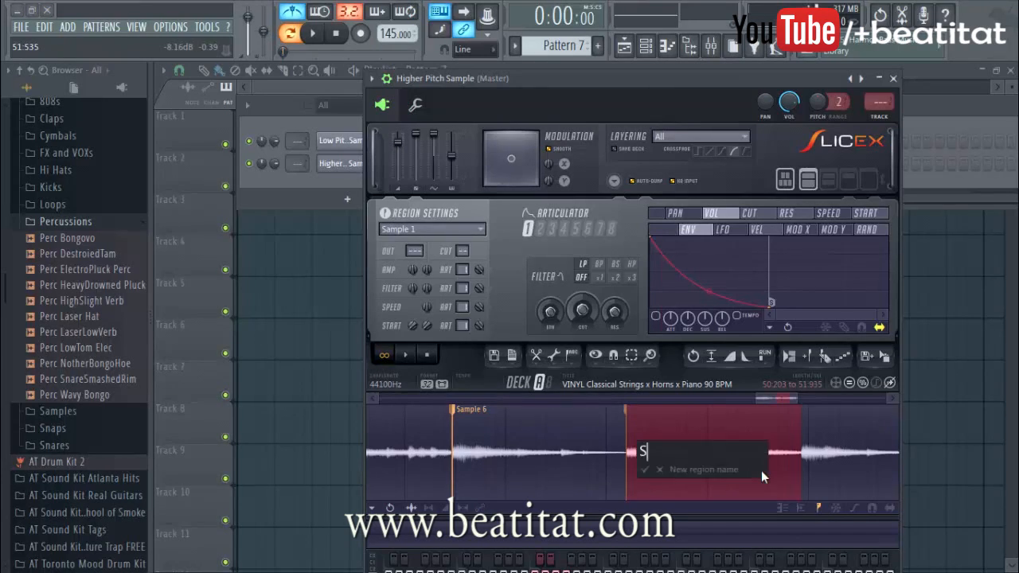
type("ample 7")
key("Return")
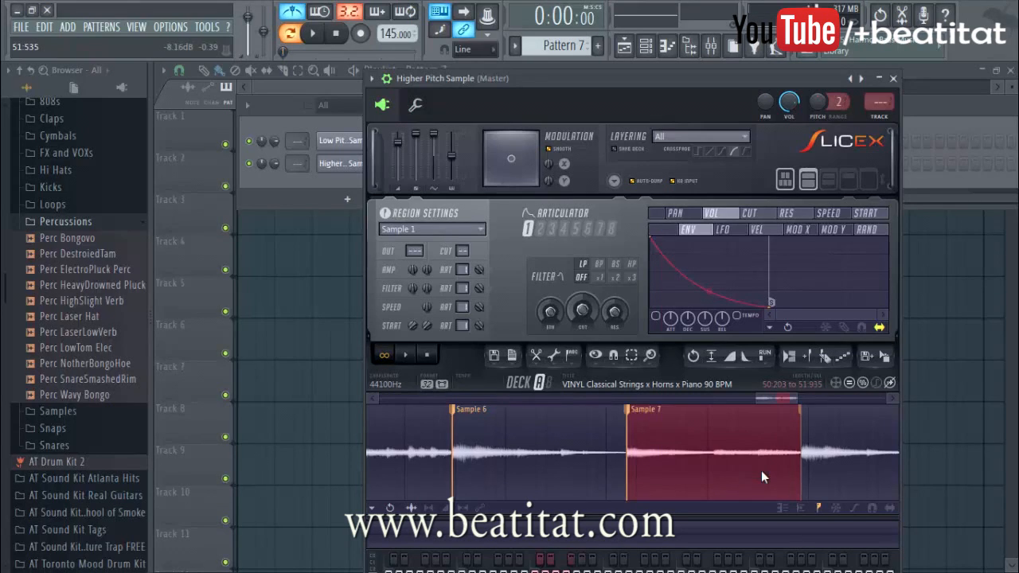
Step: Open the Higher Pitch Sample's piano roll at the rows named Sample 1 to Sample 7
left_click(927, 123)
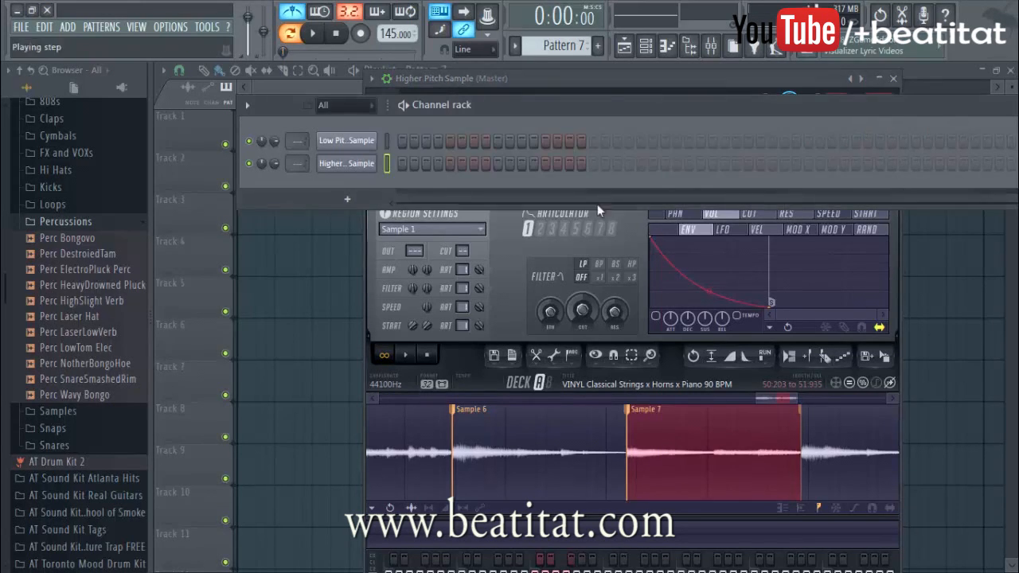
right_click(373, 162)
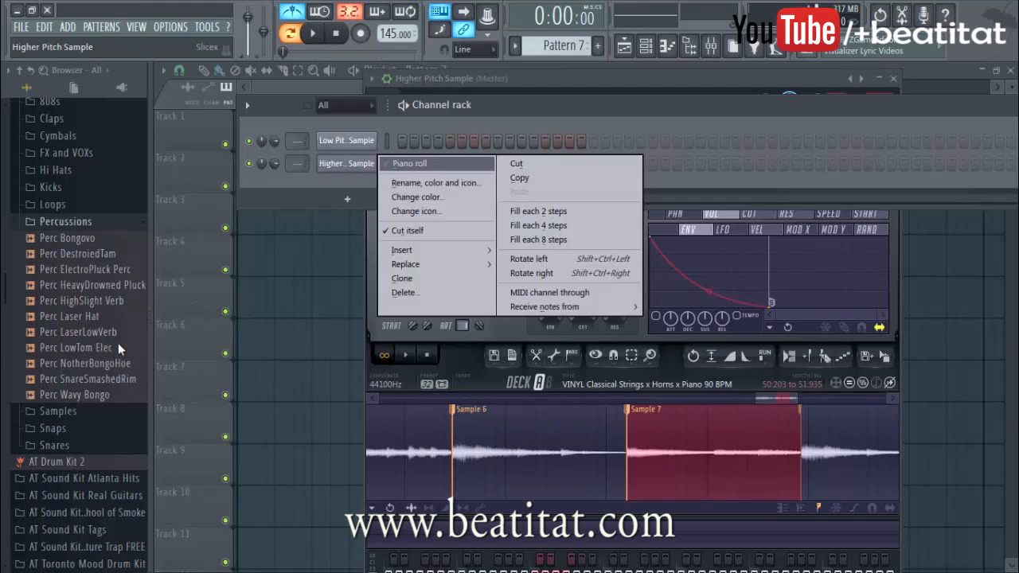
left_click(426, 163)
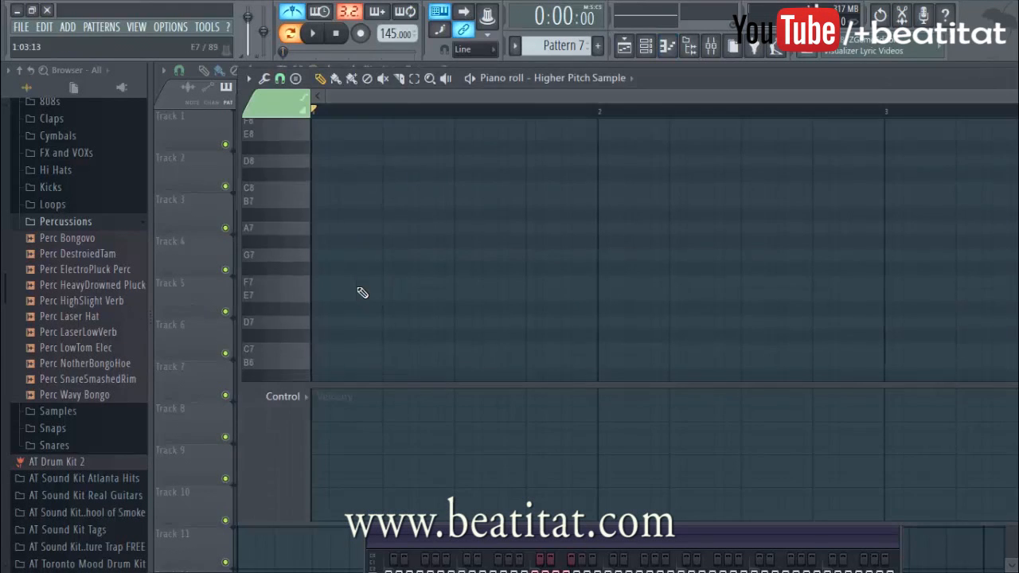
scroll(359, 290, "down", 5)
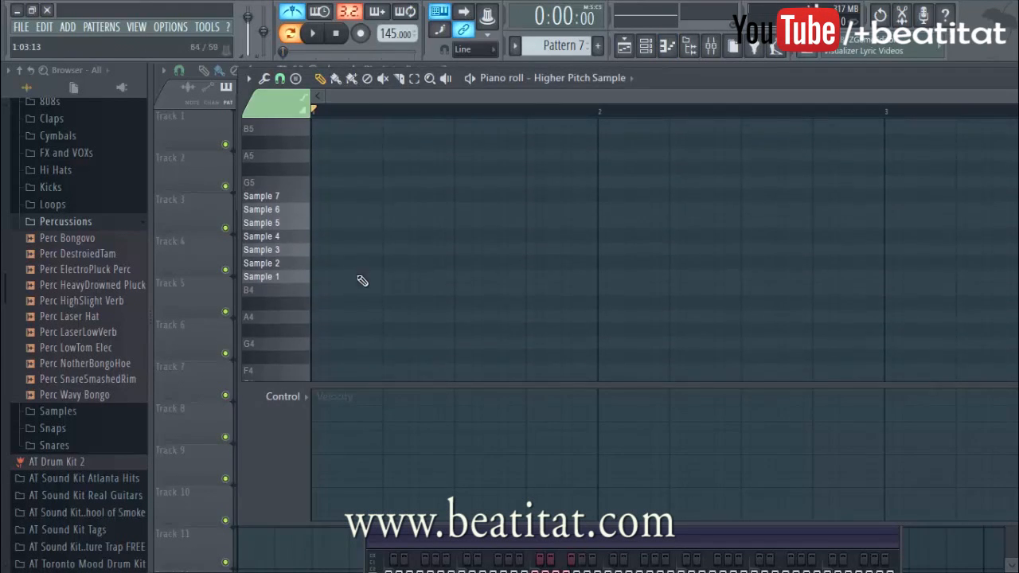
Step: Draw a Sample 1 note at the start of bar 1, followed by a Sample 3 and a Sample 6 note
left_click(318, 42)
left_click(324, 274)
left_click_drag(355, 279, 383, 275)
left_click(383, 247)
left_click(457, 206)
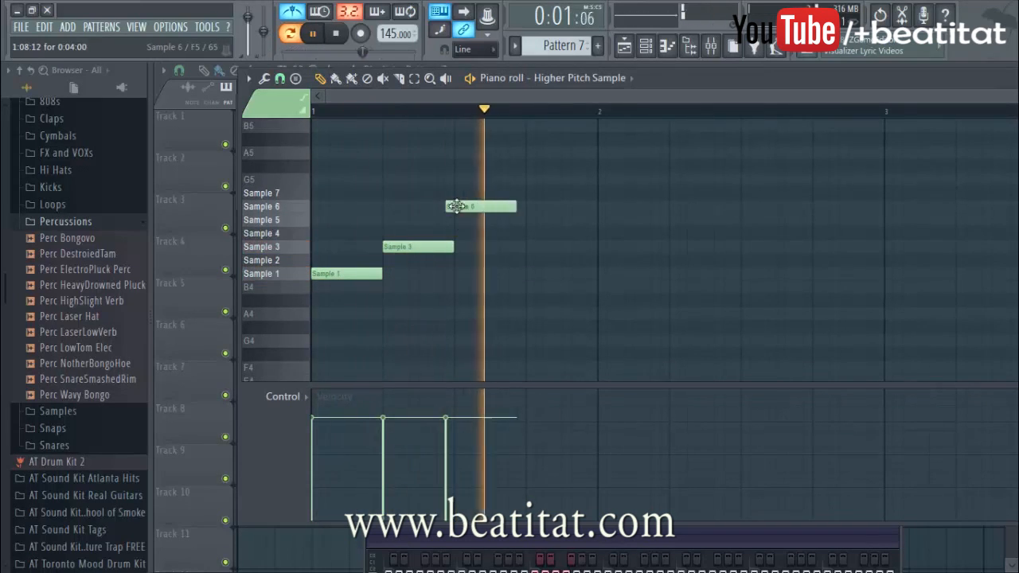
Step: Delete the Sample 6 and Sample 3 notes and lengthen the Sample 1 note to 8 steps
right_click(519, 206)
right_click(439, 247)
key("space")
left_click_drag(381, 278, 428, 279)
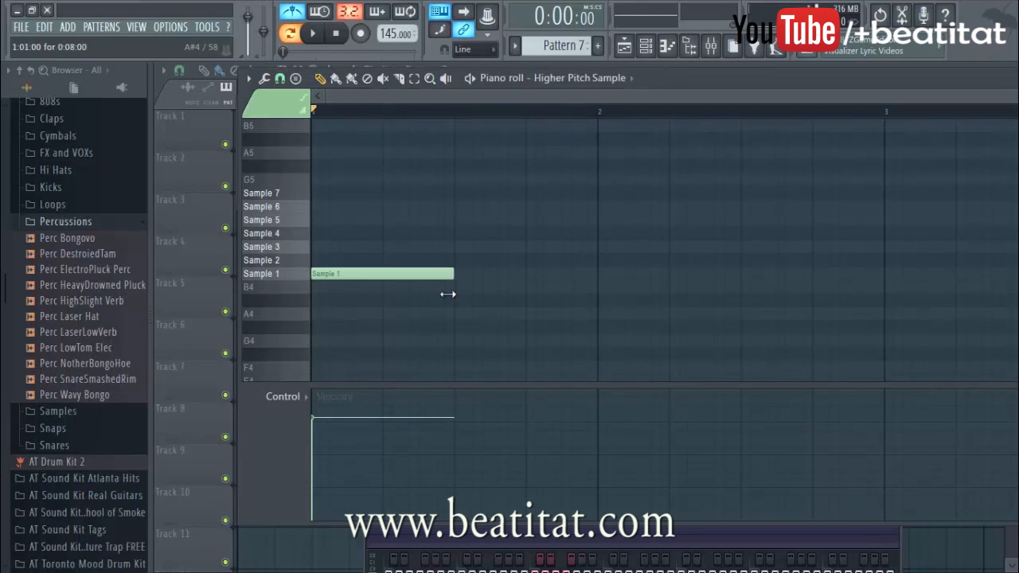
Step: Add a 4-step Sample 4 note at 1:09:00 and a 4-step Sample 5 note at 1:13:00 while the pattern plays
key("space")
left_click(465, 247)
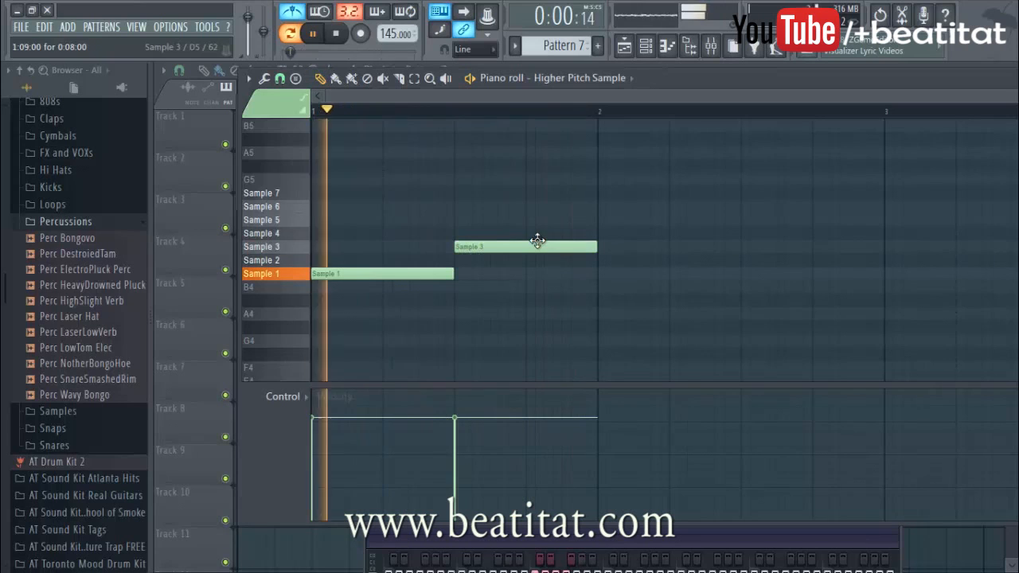
right_click(531, 243)
left_click(459, 234)
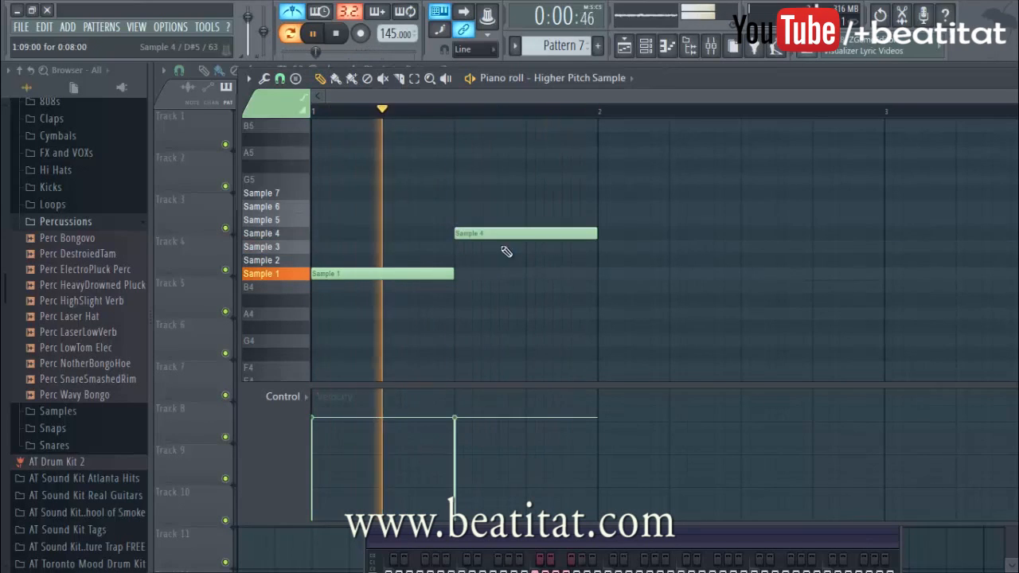
left_click_drag(595, 234, 528, 255)
left_click(528, 220)
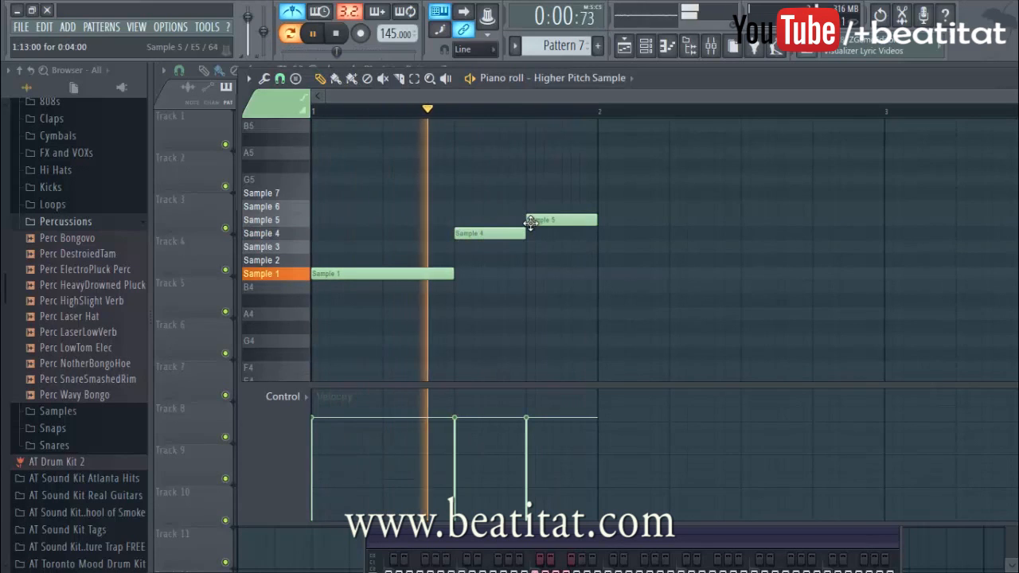
Step: Duplicate all notes of bar 1 into bar 2 and clear the selection
key("ctrl+a")
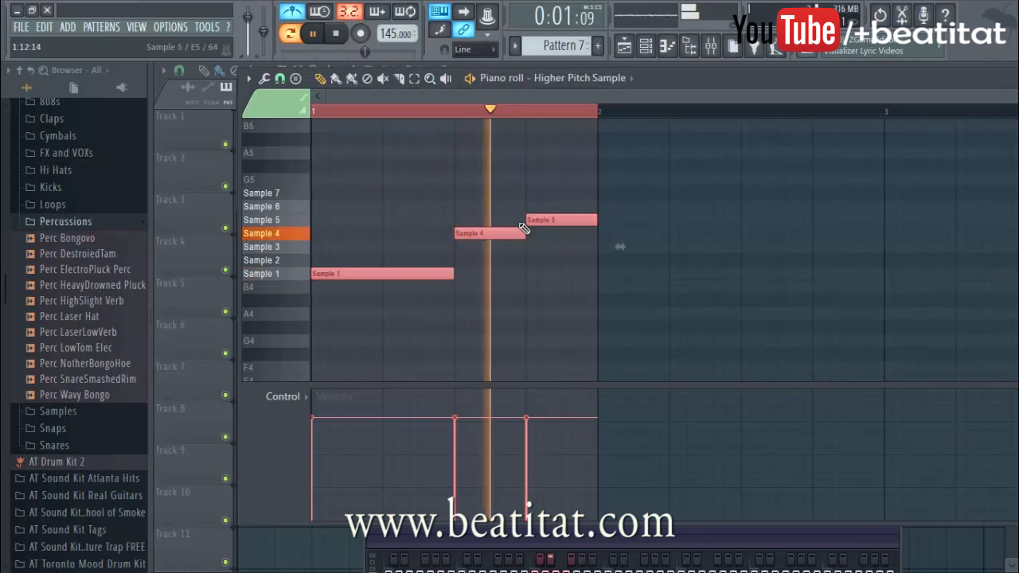
key("ctrl+b")
key("ctrl+d")
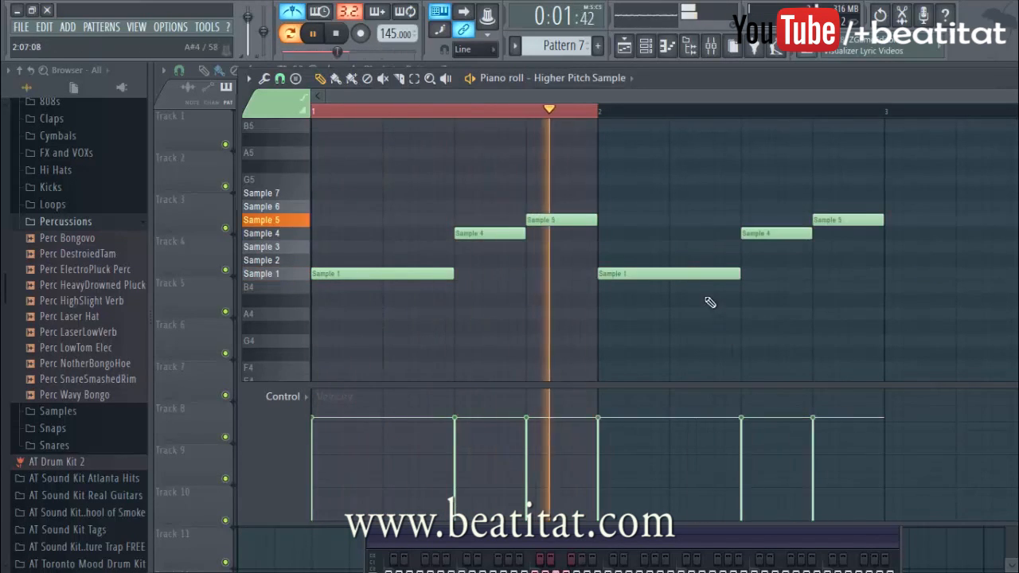
Step: Move bar 2's three notes to Sample 6, Sample 3 and Sample 2 in that order, and turn the metronome off
key("space")
left_click_drag(677, 275, 676, 206)
key("space")
key("Escape")
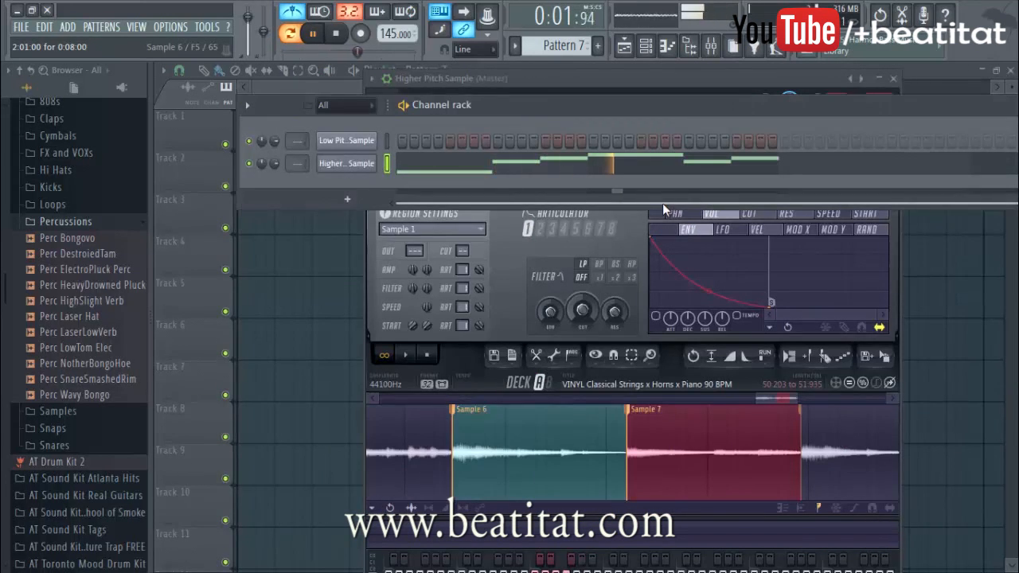
left_click(682, 166)
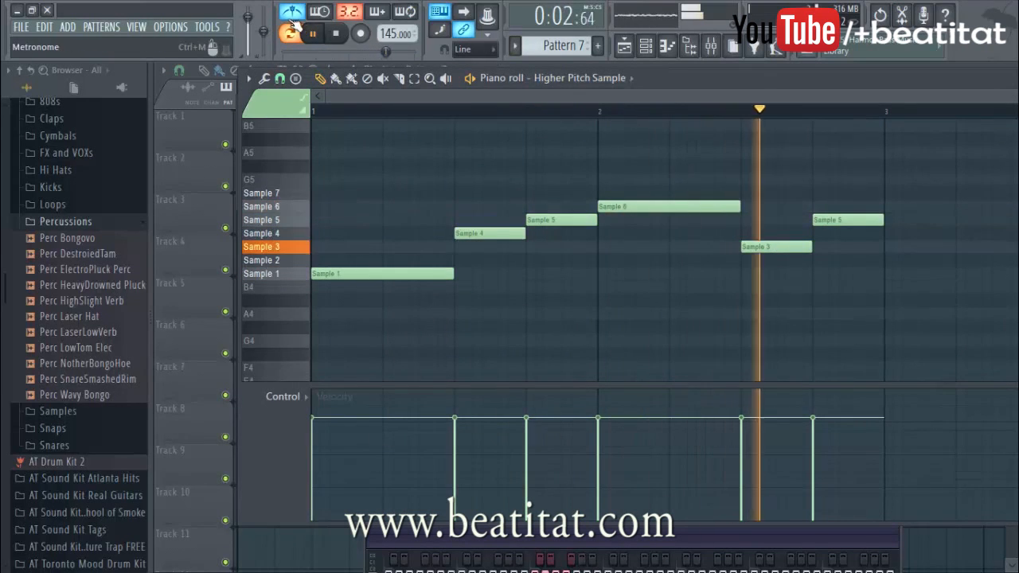
left_click_drag(867, 221, 857, 266)
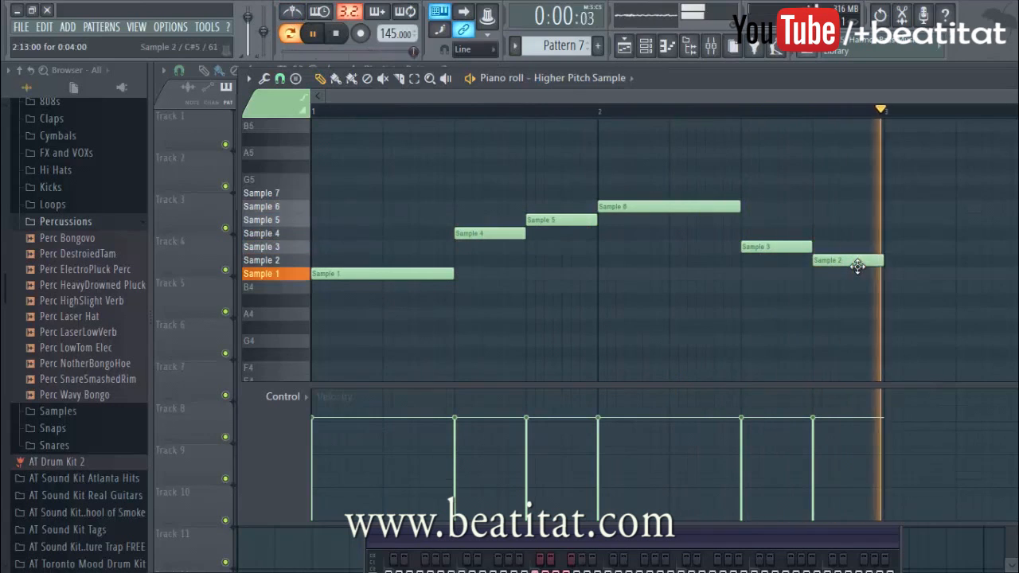
scroll(678, 321, "down", 2)
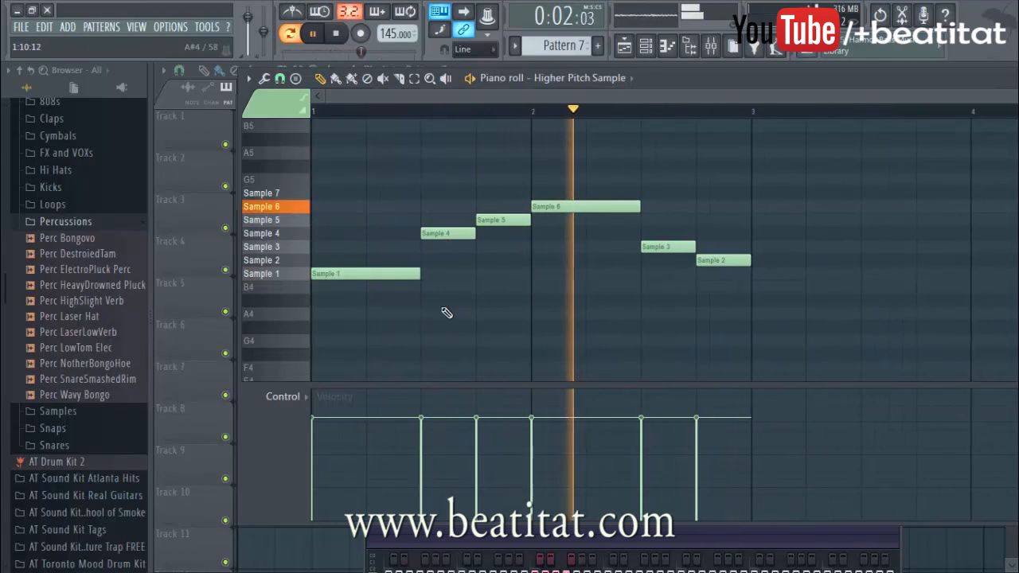
key("F7")
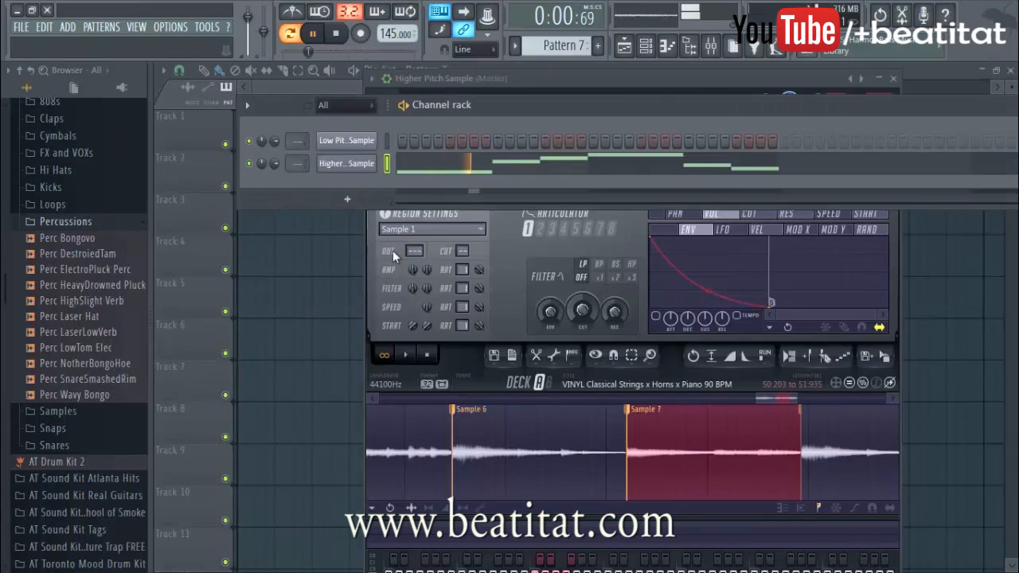
Step: Open the Higher Pitch Sample notes in the piano roll and play from 1:08 to check the transition into bar 2
key("space")
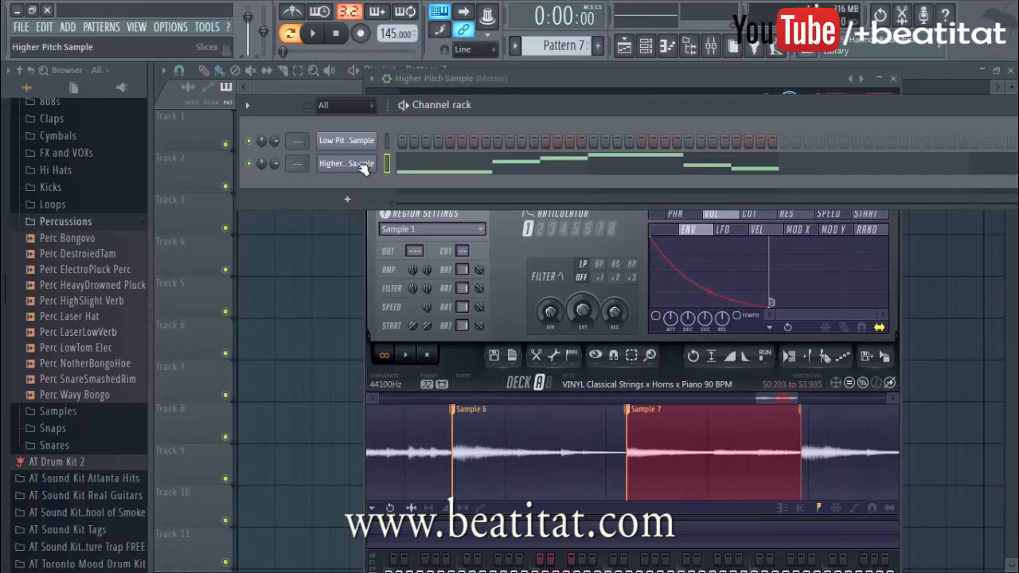
left_click_drag(718, 117, 683, 131)
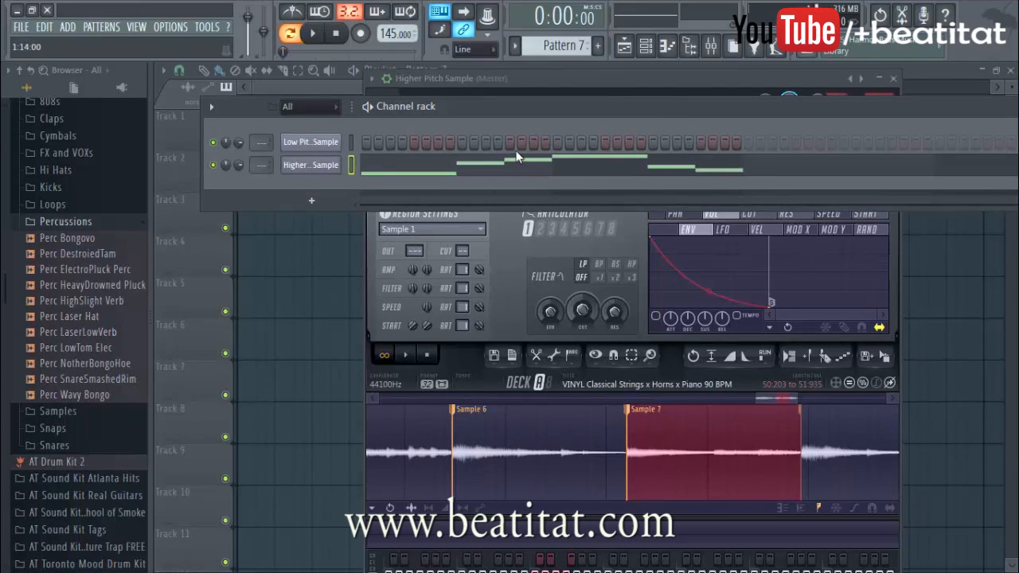
left_click(511, 170)
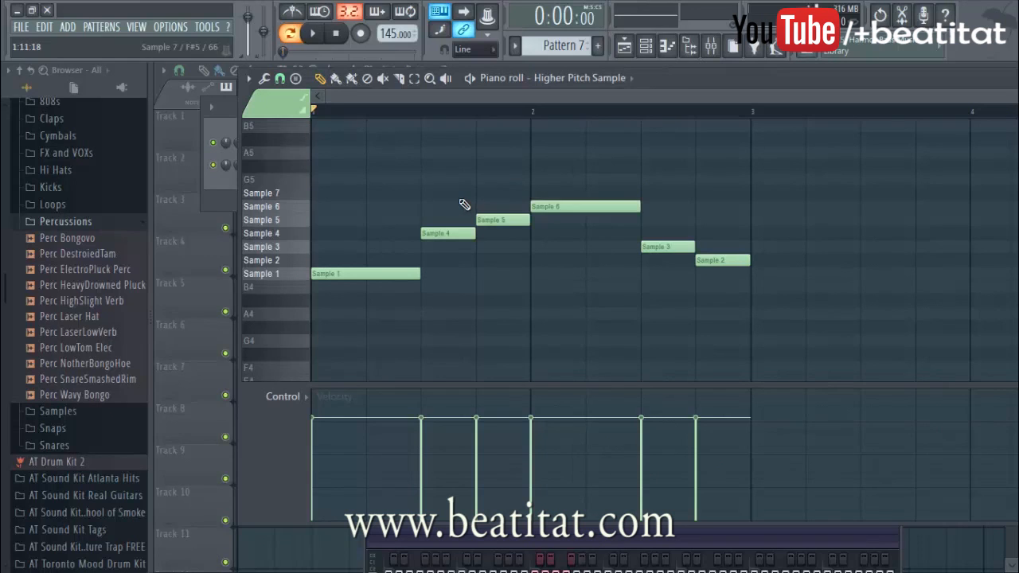
left_click(407, 114)
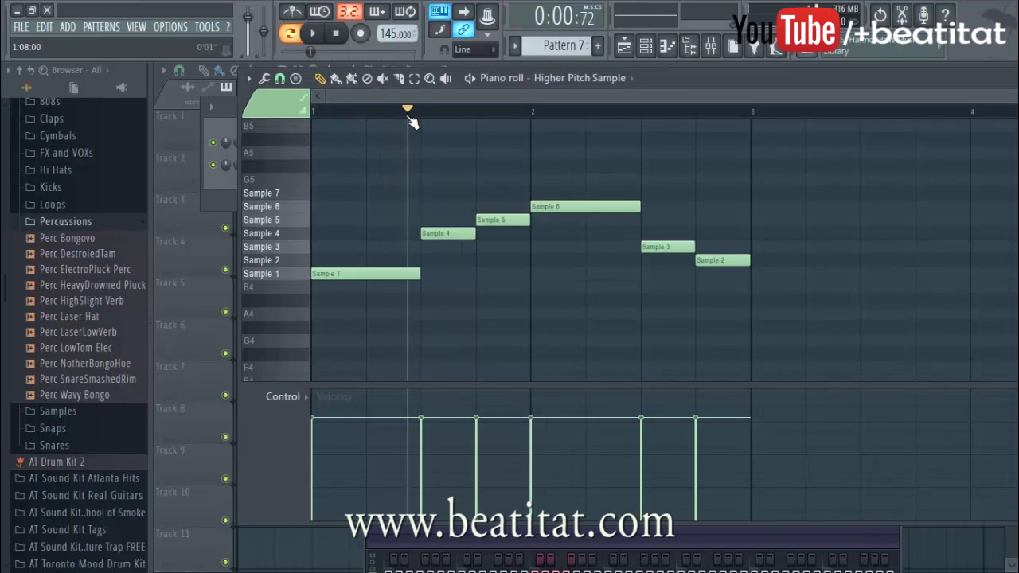
key("space")
key("space")
key("space")
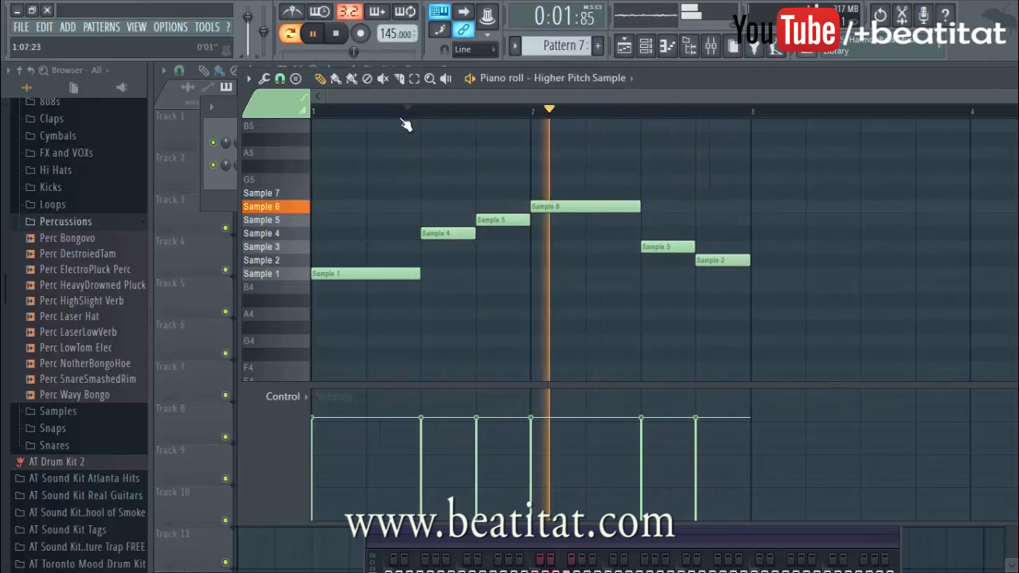
key("space")
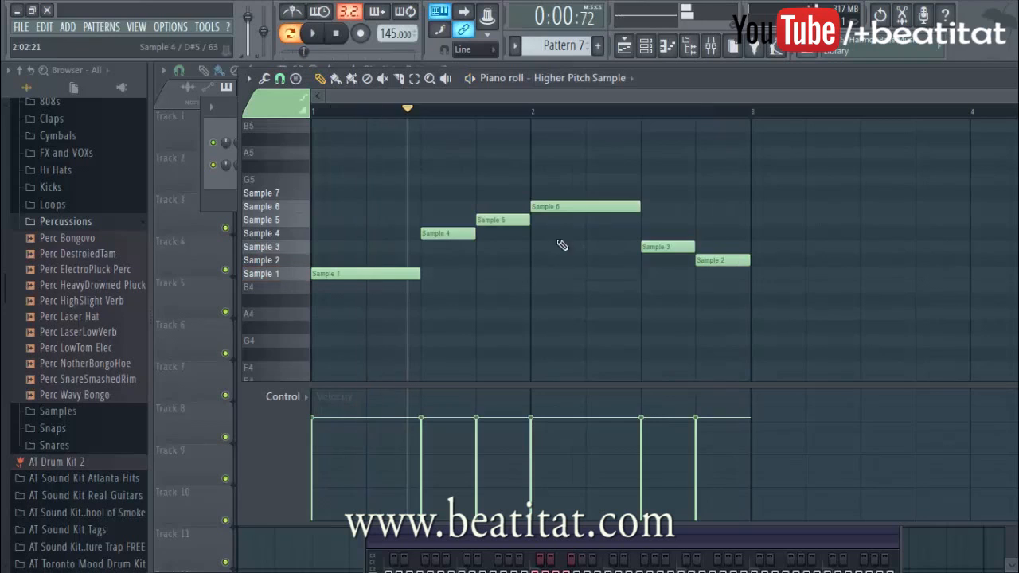
Step: Duplicate the notes of bars 1 and 2 into bars 3 and 4 and clear the selection
key("ctrl+a")
left_click_drag(394, 277, 833, 269)
left_click(776, 177, "ctrl")
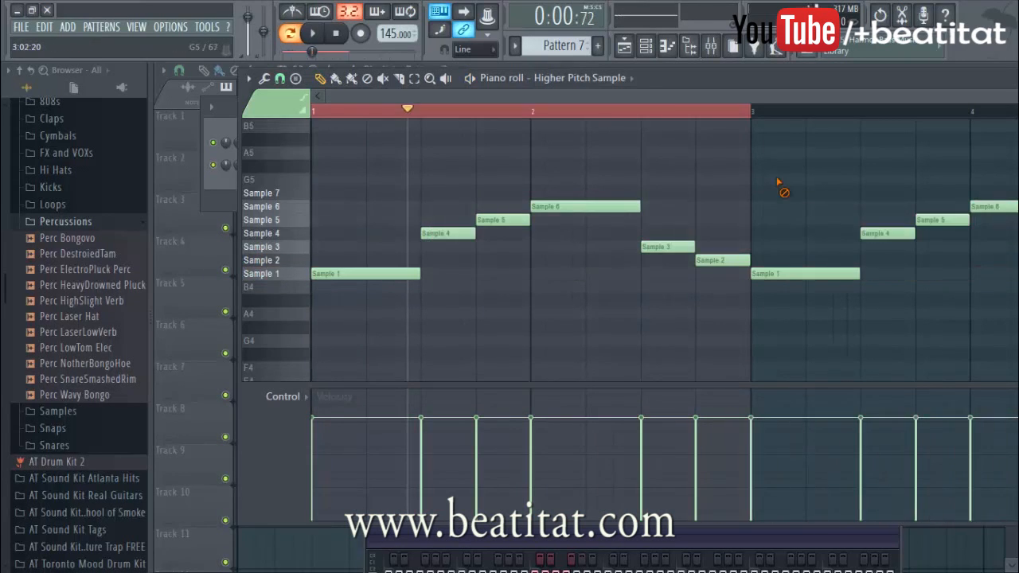
Step: Close the piano roll and the Higher Pitch Sample's Slicex window, keeping the channel rack open
key("Escape")
left_click_drag(695, 109, 684, 113)
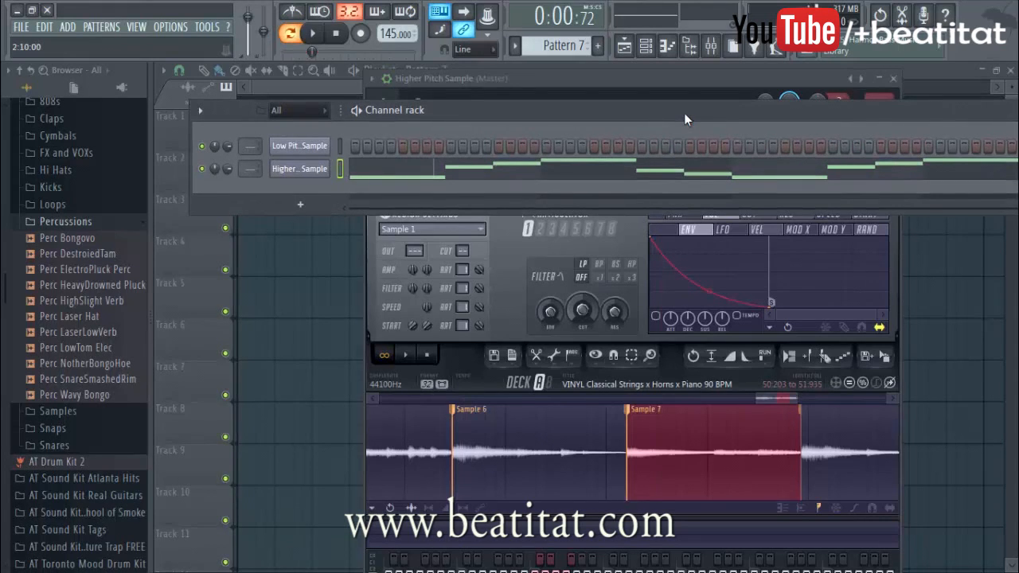
left_click(527, 243)
left_click(894, 78)
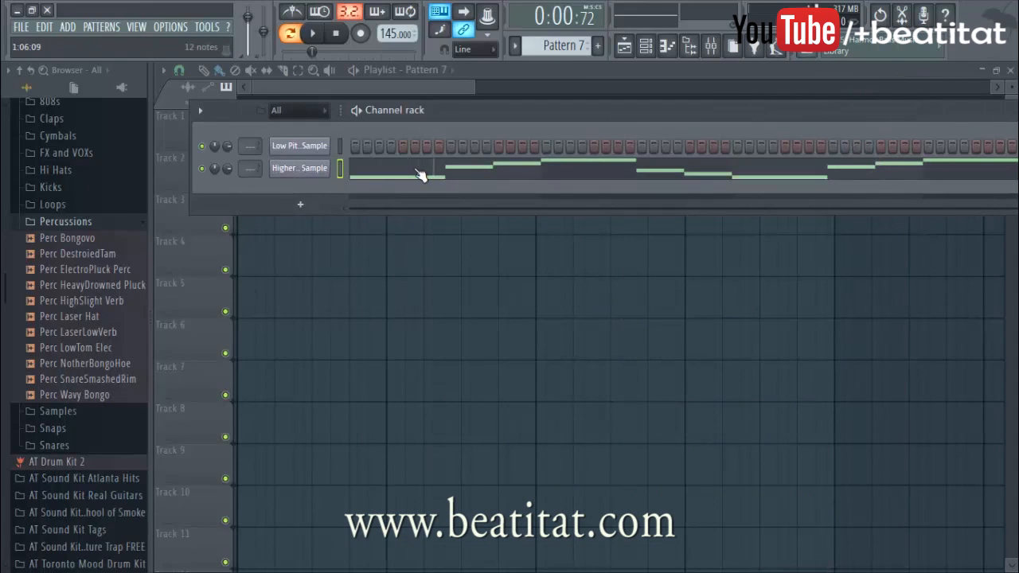
left_click_drag(99, 319, 103, 317)
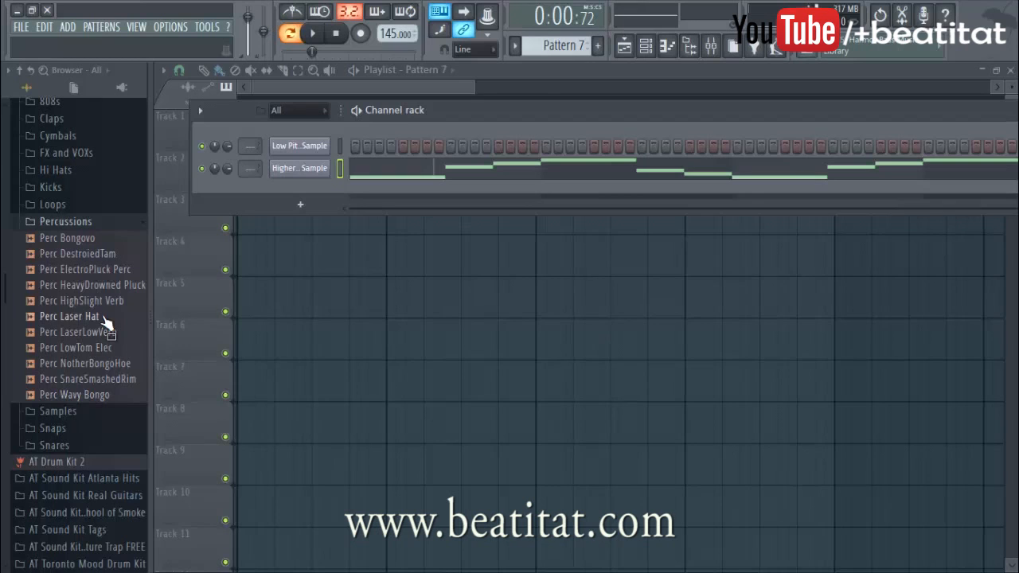
double_click(561, 76)
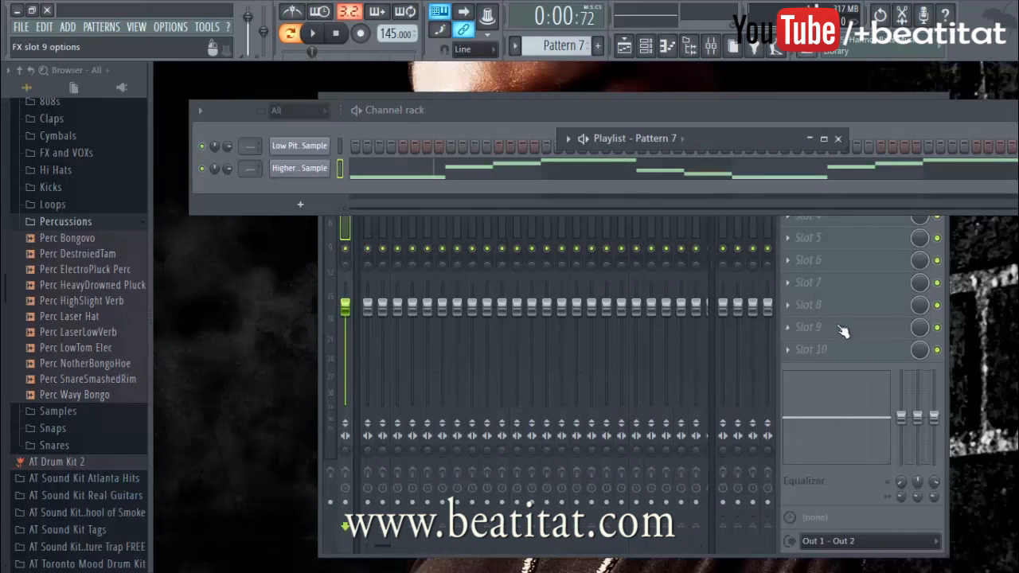
left_click(624, 48)
left_click(623, 48)
left_click(623, 48)
left_click(623, 48)
double_click(705, 138)
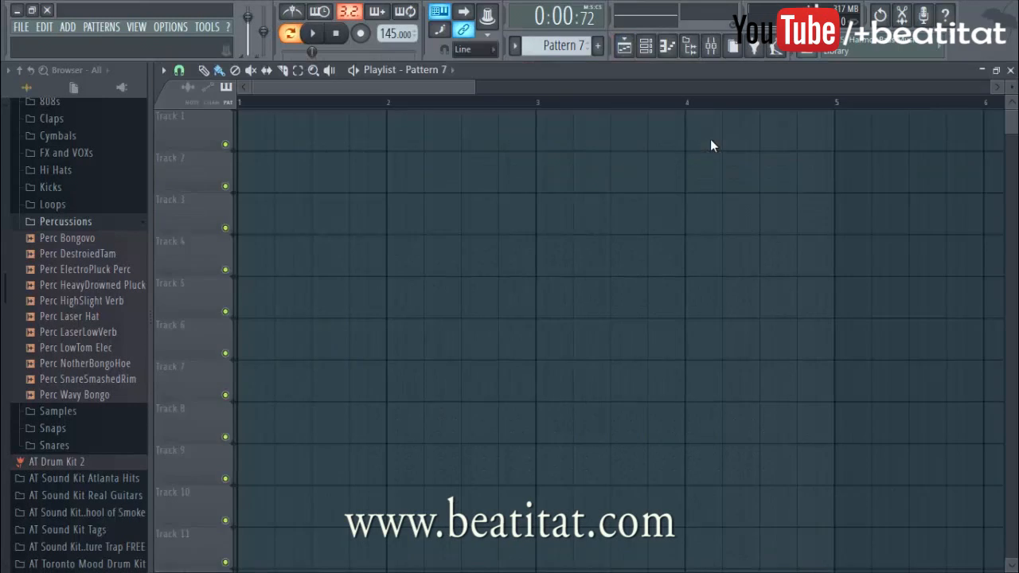
left_click(647, 48)
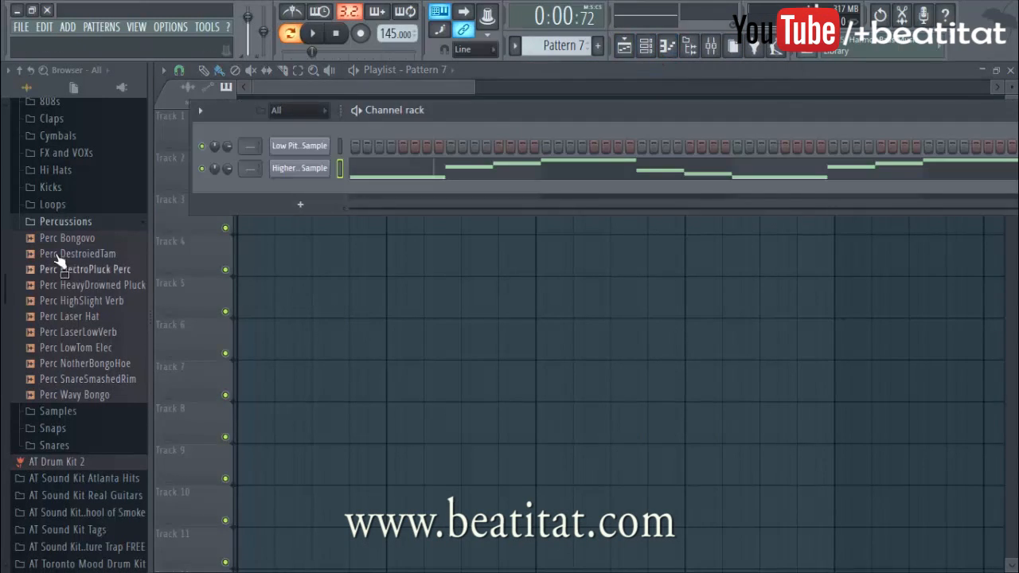
Step: Add Perc HighSlight Verb and Kck ThumpMainKick from AT Sound Kit 2 as new channels in the channel rack
scroll(82, 205, "up", 5)
left_click(87, 393)
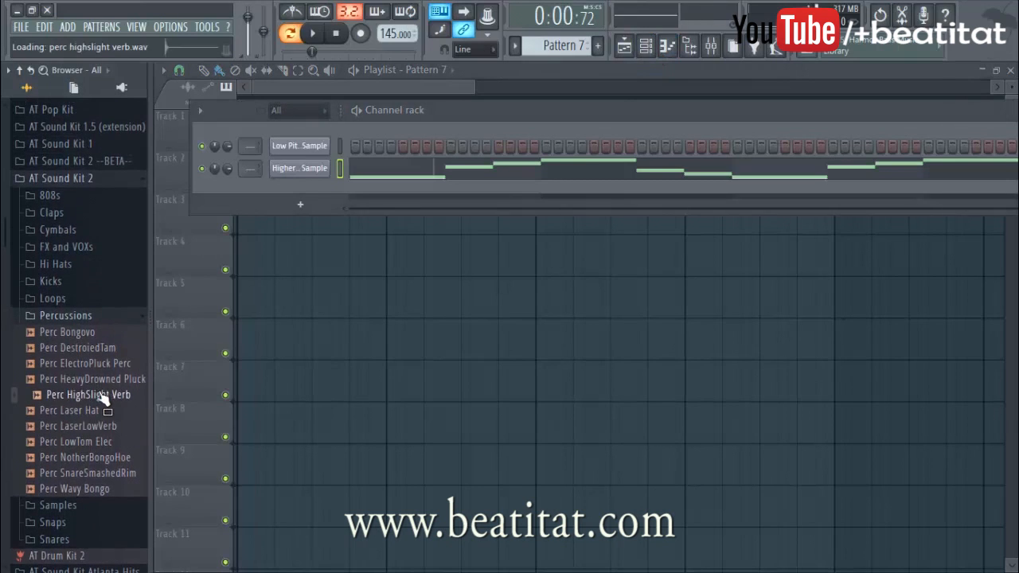
left_click(109, 366)
left_click(109, 381)
left_click_drag(109, 395, 306, 188)
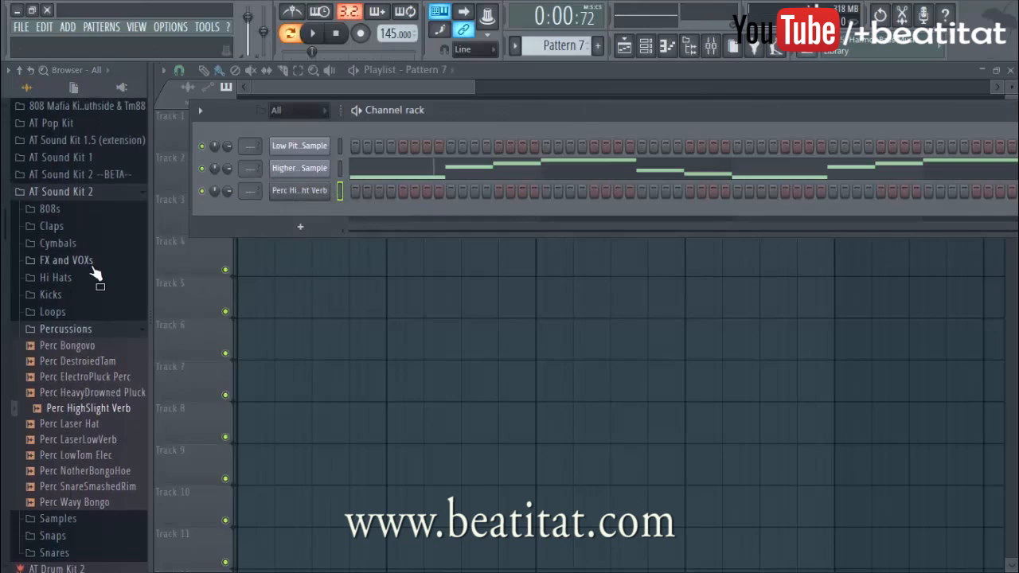
left_click(70, 297)
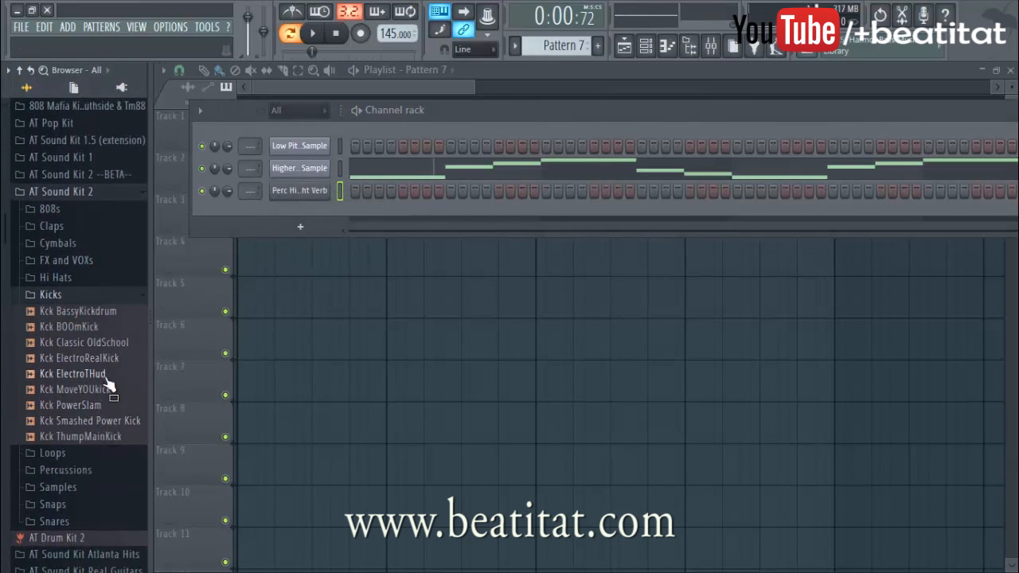
left_click_drag(110, 444, 311, 211)
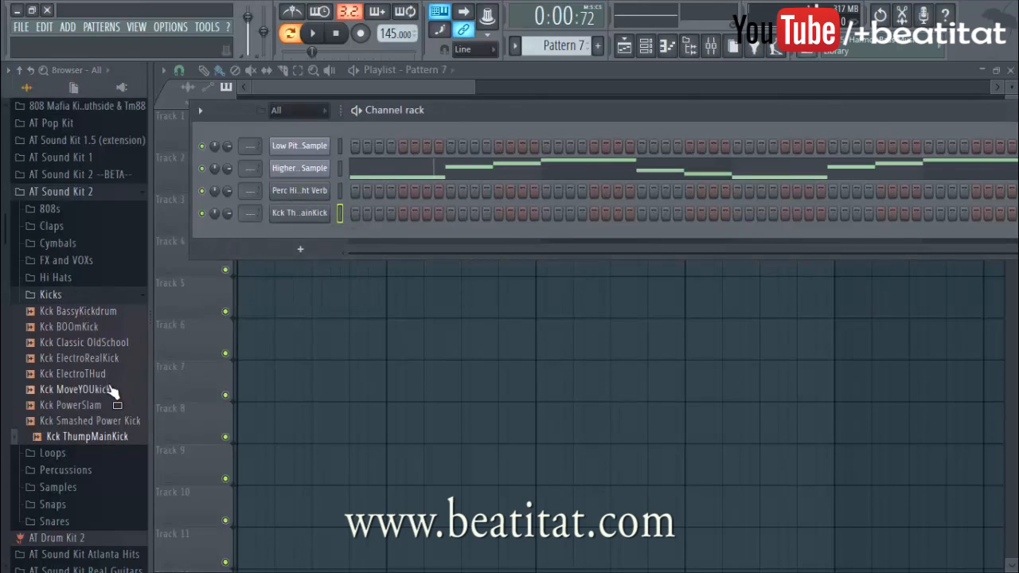
Step: Browse the kit's snares and add the VinylYobihis Basic Snare as a new channel
left_click(88, 297)
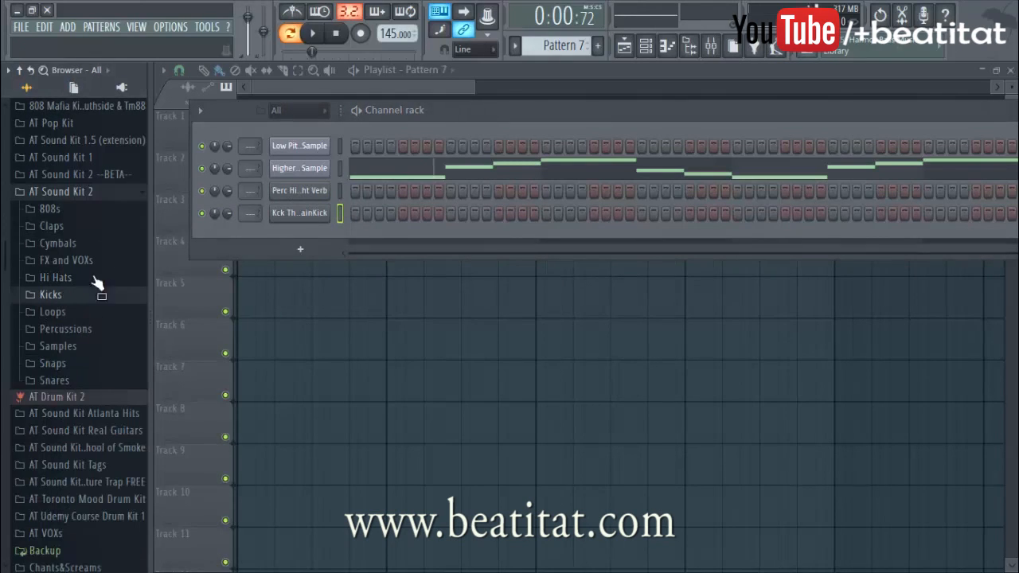
left_click(78, 364)
left_click(76, 364)
left_click(76, 382)
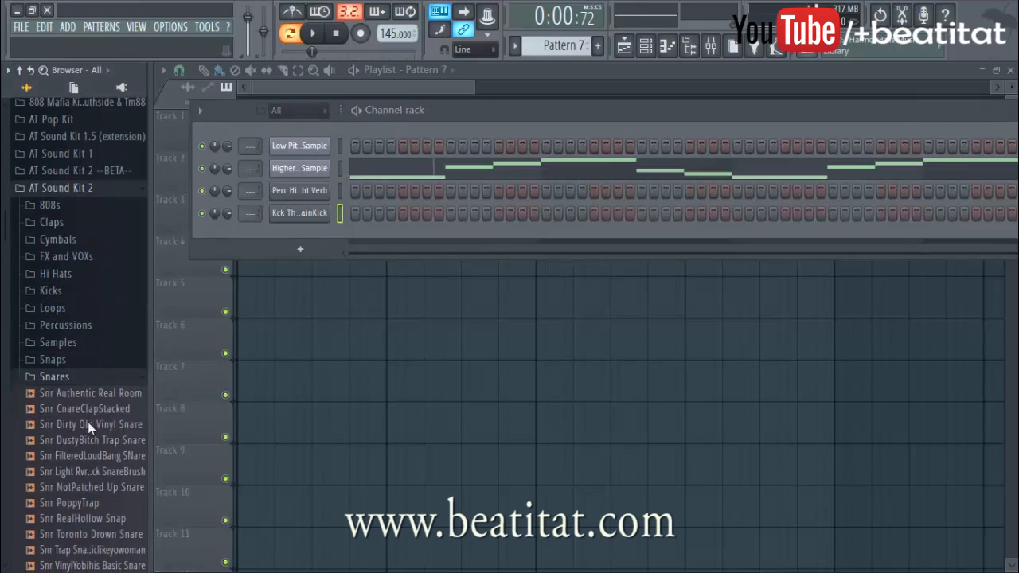
left_click(99, 381)
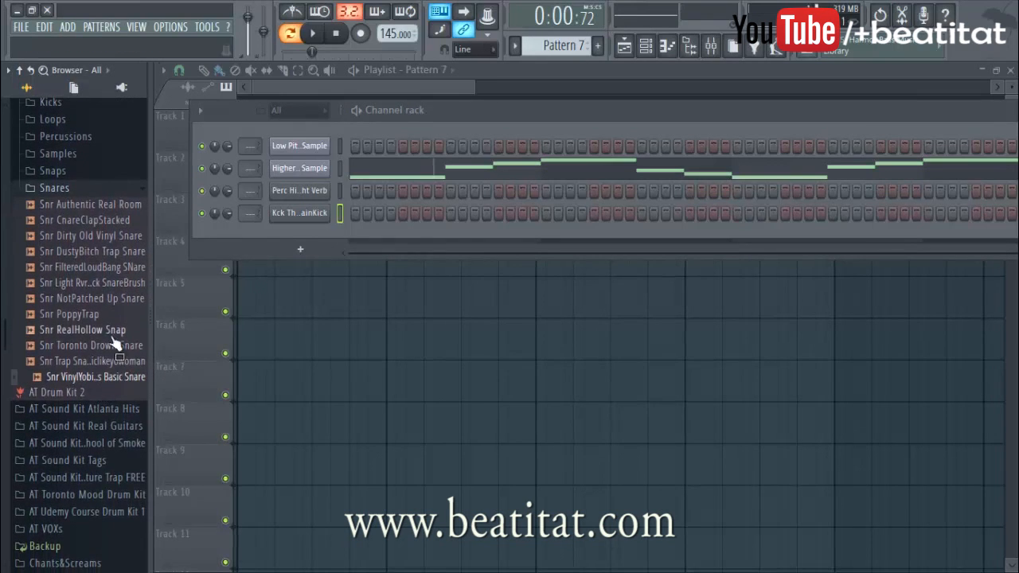
left_click_drag(80, 377, 350, 237)
Step: Place a VinylYobihis Basic Snare hit on step 9 of each of the four bars and stop playback
left_click(451, 235)
key("space")
left_click(642, 235)
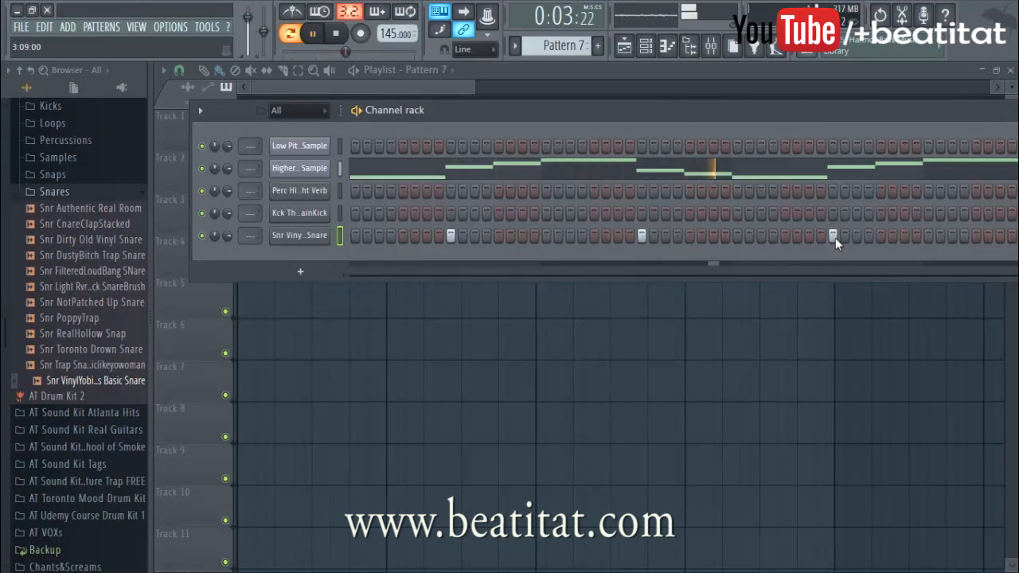
left_click_drag(789, 128, 723, 142)
left_click(964, 251)
left_click(962, 250)
right_click(970, 250)
left_click(337, 33)
Step: Place ThumpMainKick hits at 1:01, 2:05, 3:05, 3:11 and 4:01 while the pattern plays
key("space")
left_click(528, 227)
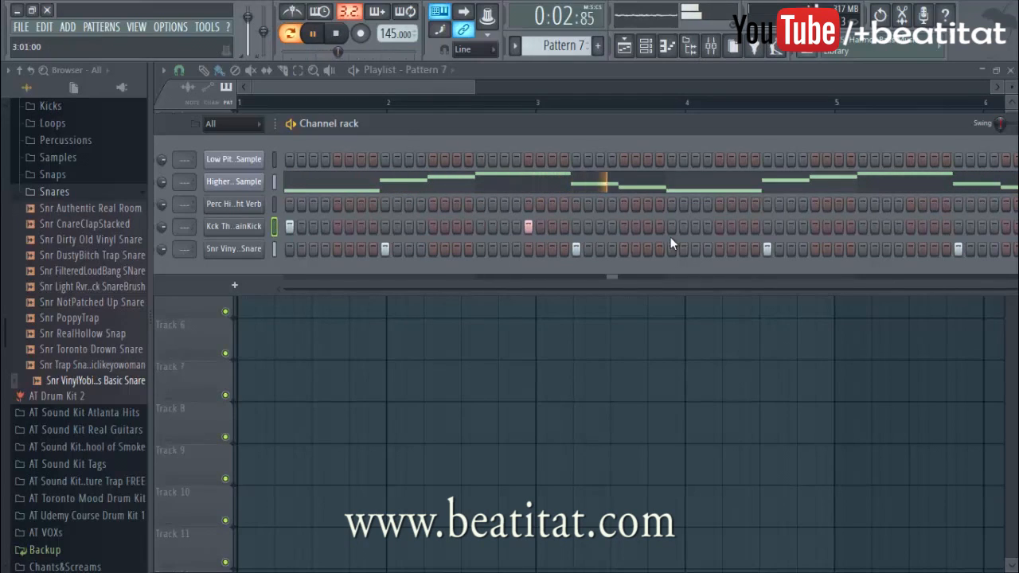
left_click(791, 229)
right_click(801, 229)
left_click(863, 230)
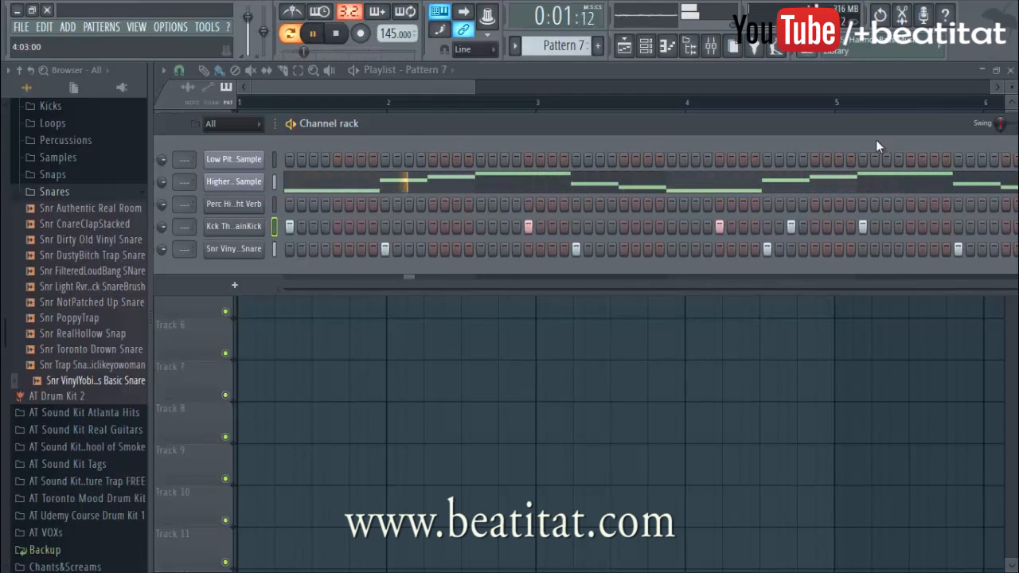
Step: Rework the kick in bars 3 and 4 by removing the 3:05 and 4:01 hits and adding hits at 3:01, 3:07, 4:05 and 4:15
left_click_drag(876, 131, 811, 132)
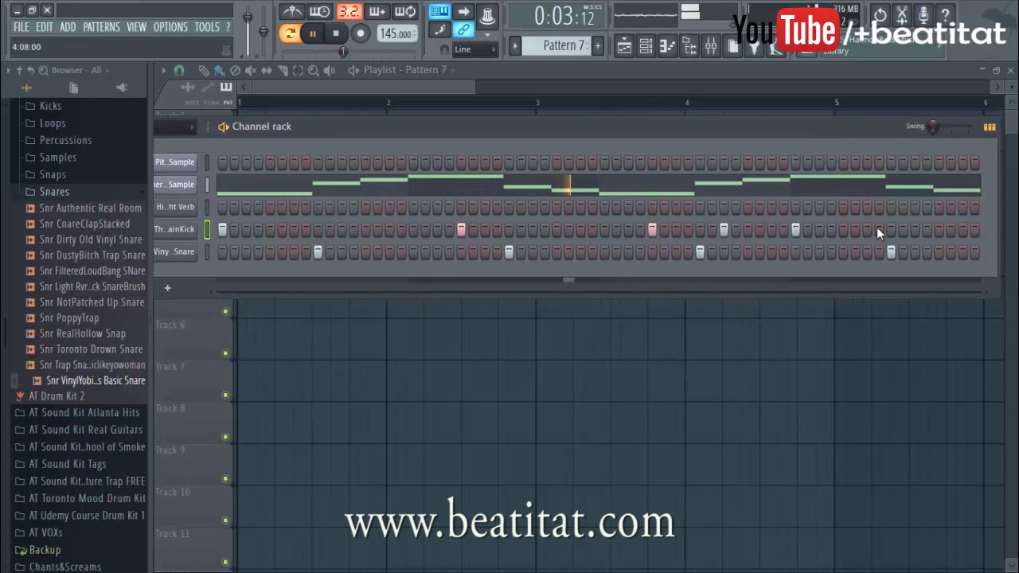
left_click(651, 230)
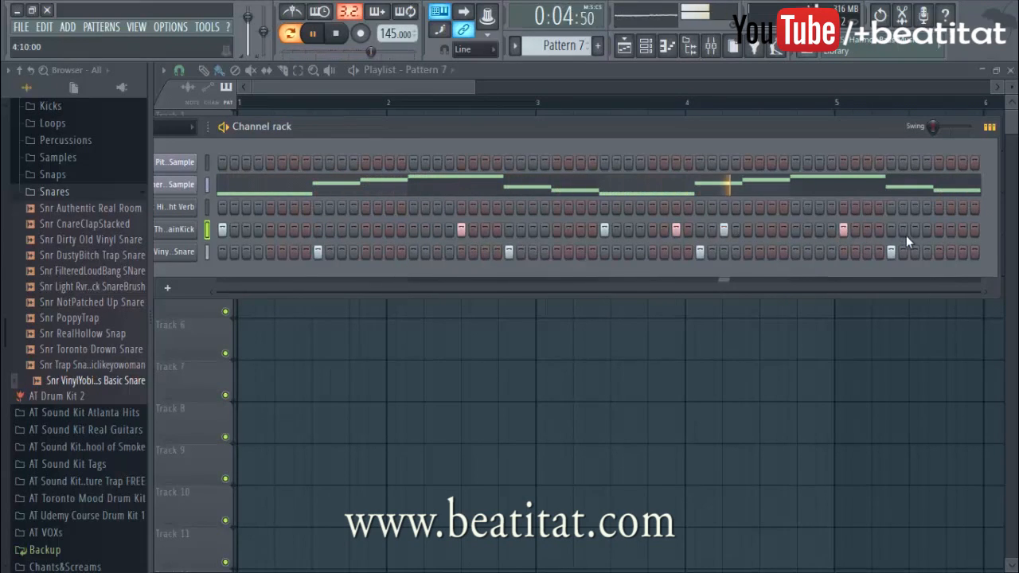
left_click(962, 230)
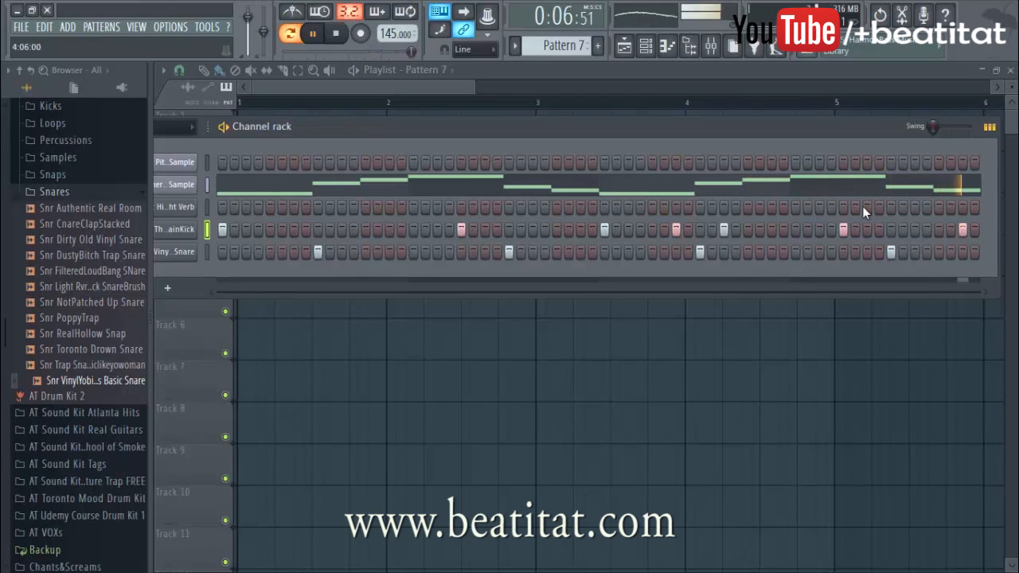
Step: Place Perc HighSlight Verb hits on step 5 of bars 1 and 3, checking the placement in playback
left_click_drag(613, 128, 681, 126)
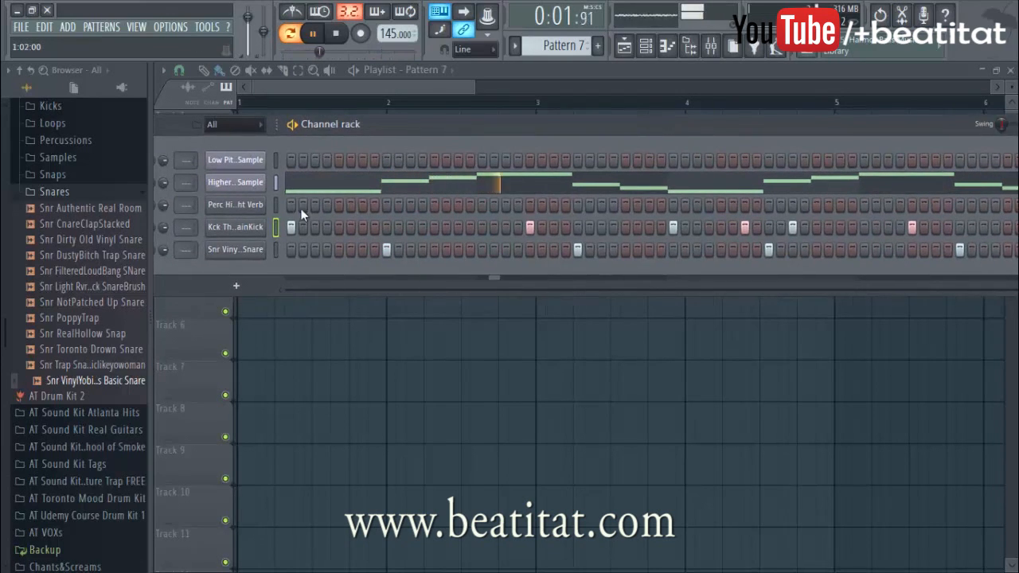
left_click(337, 205)
key("space")
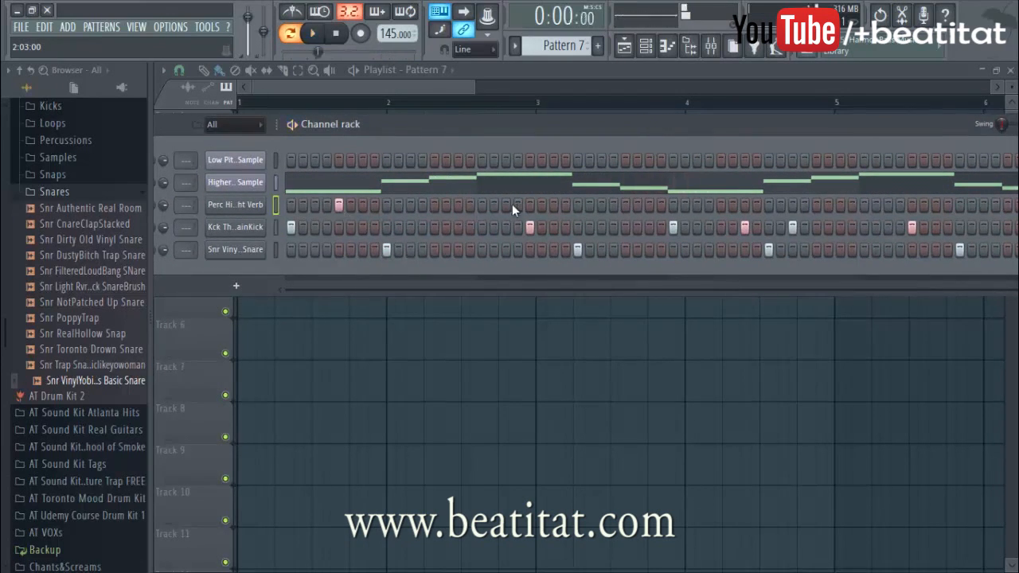
left_click(626, 205)
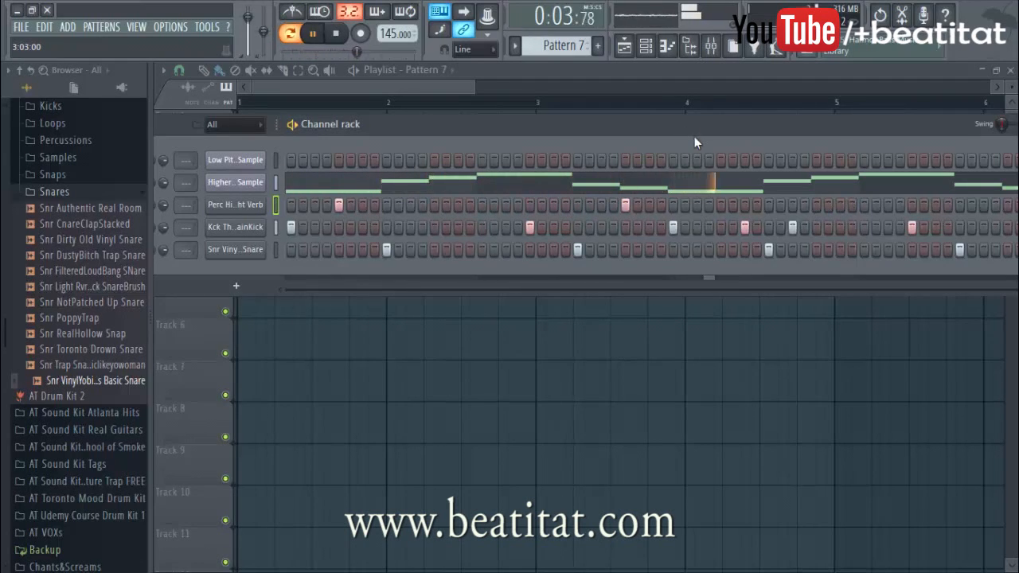
key("space")
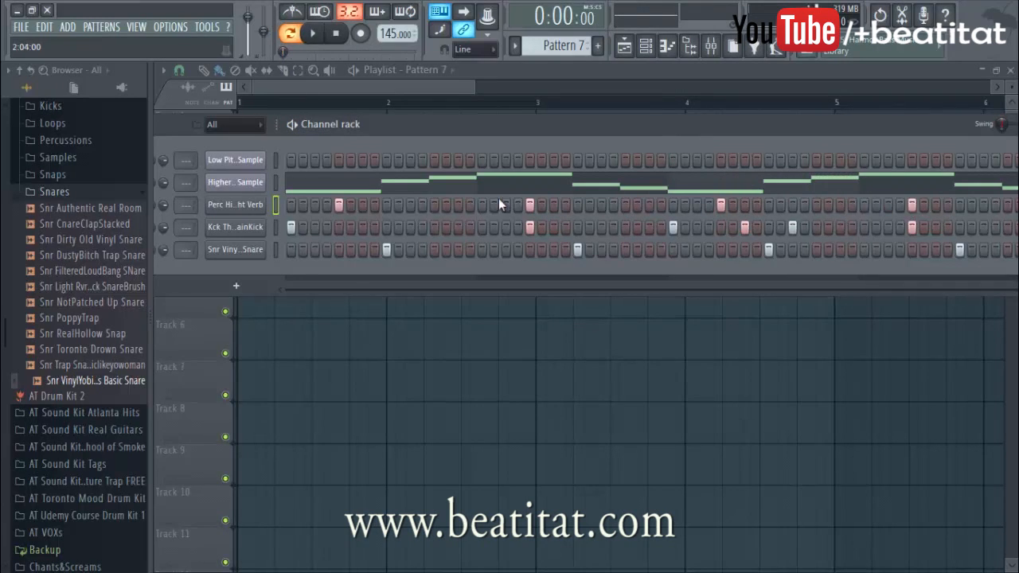
key("space")
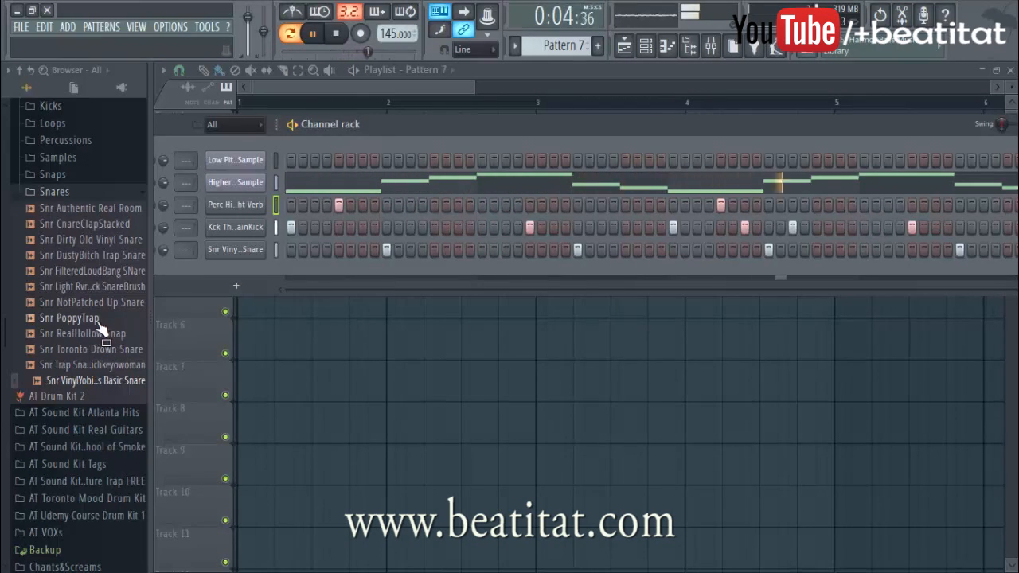
key("space")
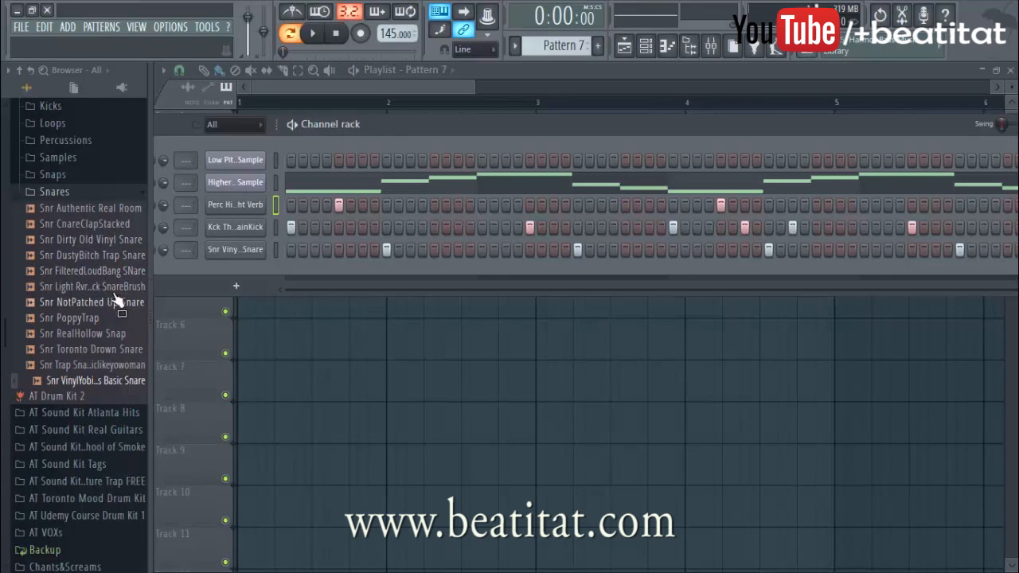
Step: Audition snares, add the Light Rvr..k SnareBrush sample as a new channel, and place its hit at 4:13
left_click(92, 254)
left_click(108, 271)
left_click(112, 287)
left_click_drag(112, 302, 279, 271)
left_click_drag(474, 139, 190, 179)
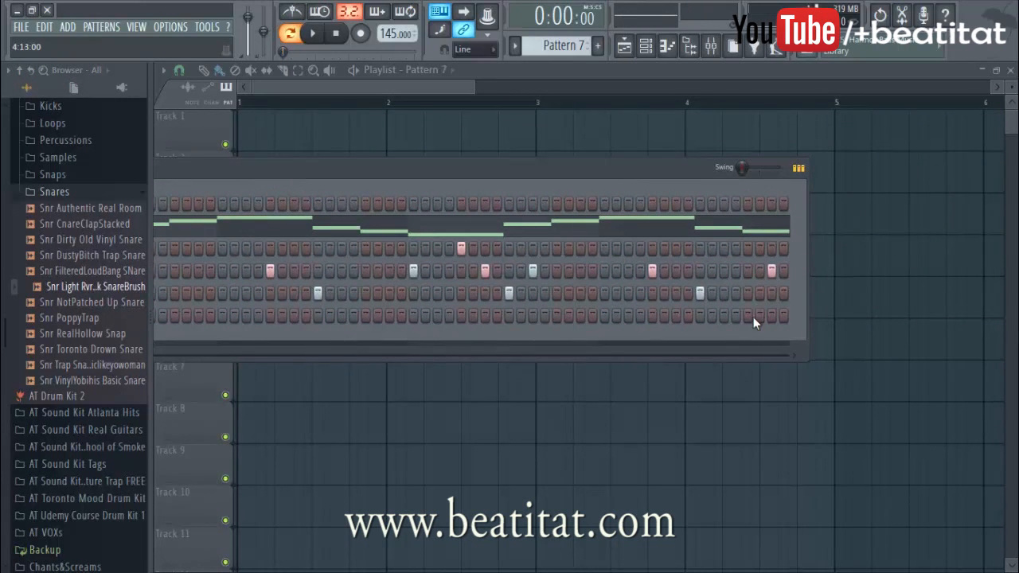
left_click(753, 316)
Step: Add an extra VinylYobihis Basic Snare hit at 1:15 while the pattern plays
key("space")
double_click(401, 182)
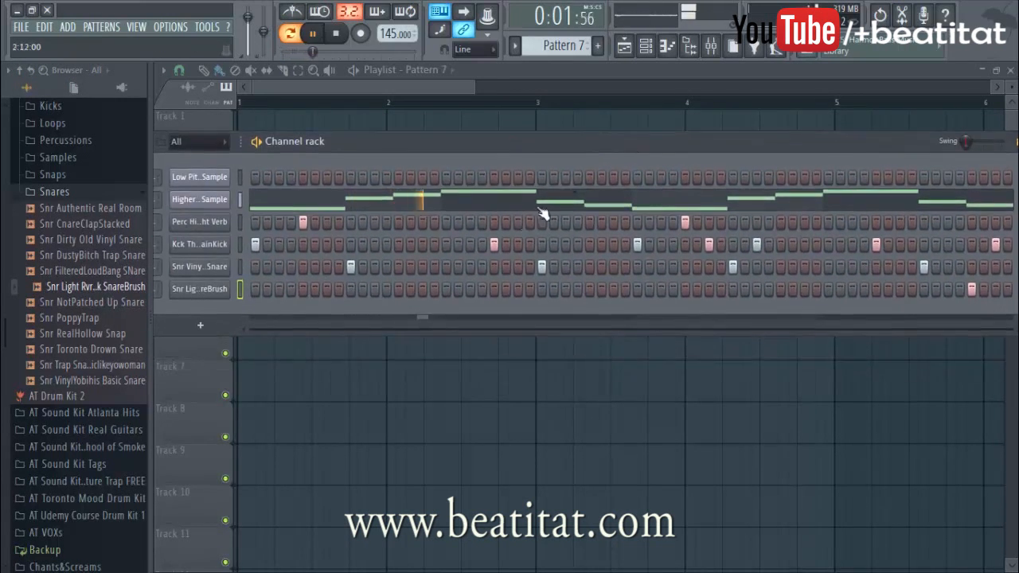
left_click(423, 266)
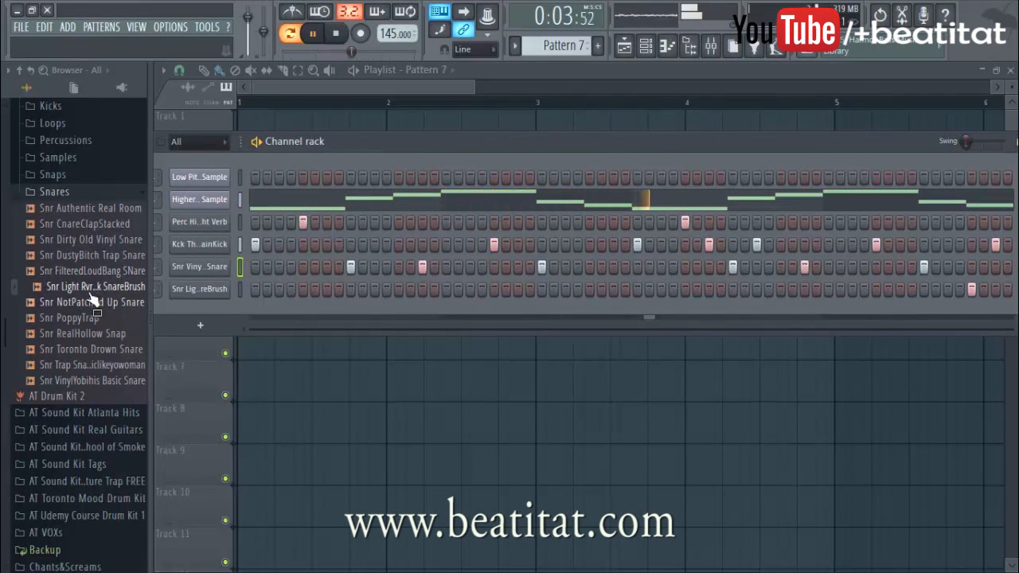
Step: Audition the AT Sound Kit 2 cymbals and add the Cym Vinyl Trap Open Hat sample as a new channel
left_click(67, 197)
scroll(64, 319, "up", 7)
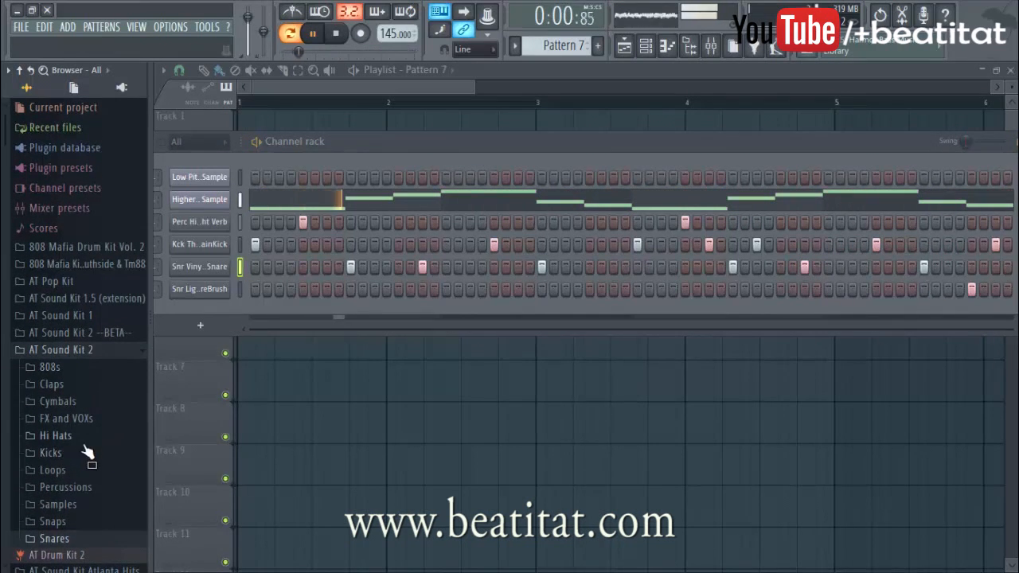
left_click(76, 415)
left_click(72, 329)
left_click(59, 312)
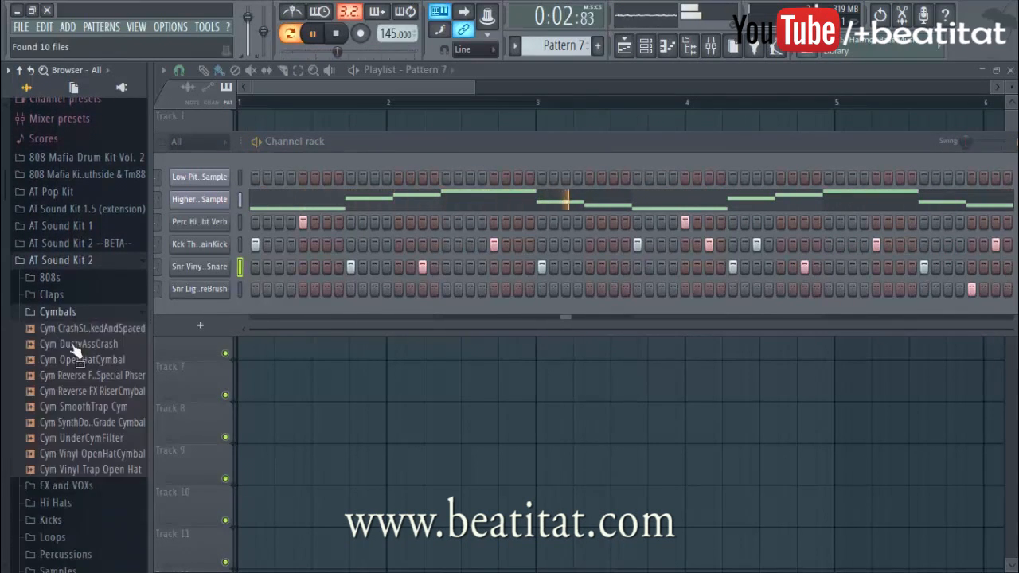
left_click(89, 360)
key("space")
left_click(97, 345)
left_click(84, 440)
left_click(84, 455)
left_click(84, 471)
left_click_drag(87, 476, 275, 306)
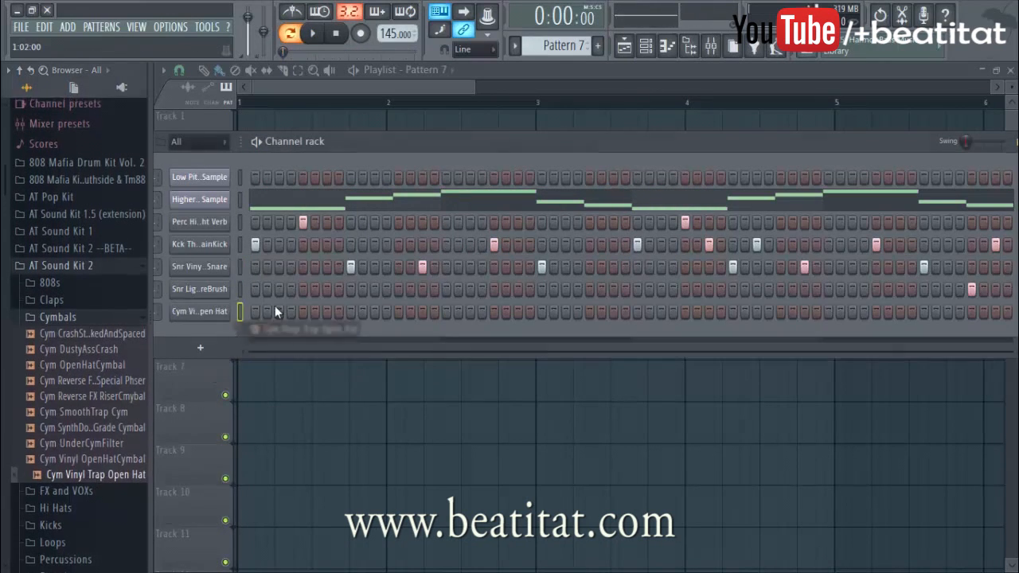
Step: Try Cym Vinyl Trap Open Hat hits on step 13 of bars 1, 2 and 3 while the pattern plays
key("space")
left_click(409, 312)
left_click(409, 312)
left_click(399, 312)
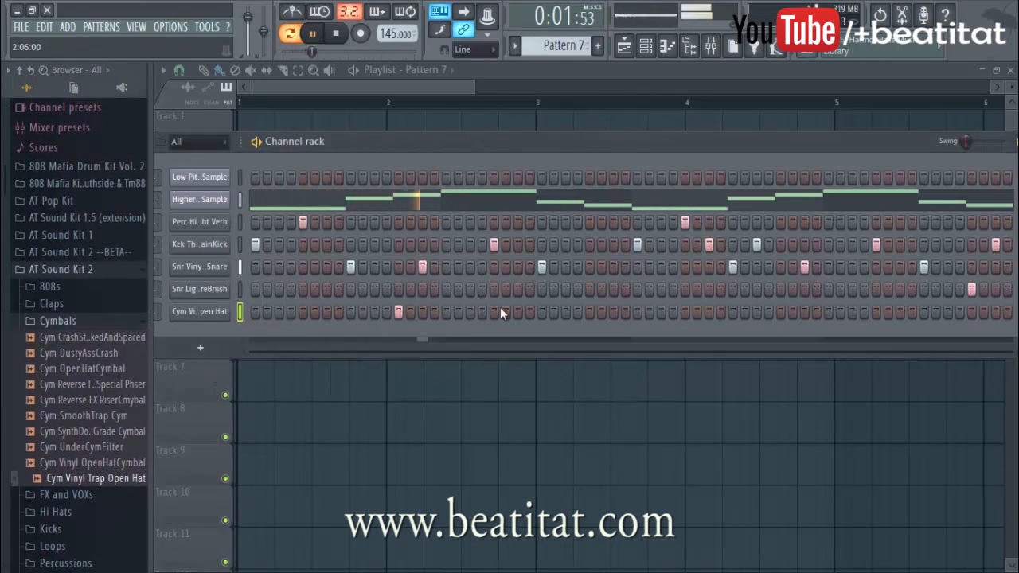
left_click(589, 312)
left_click(782, 313)
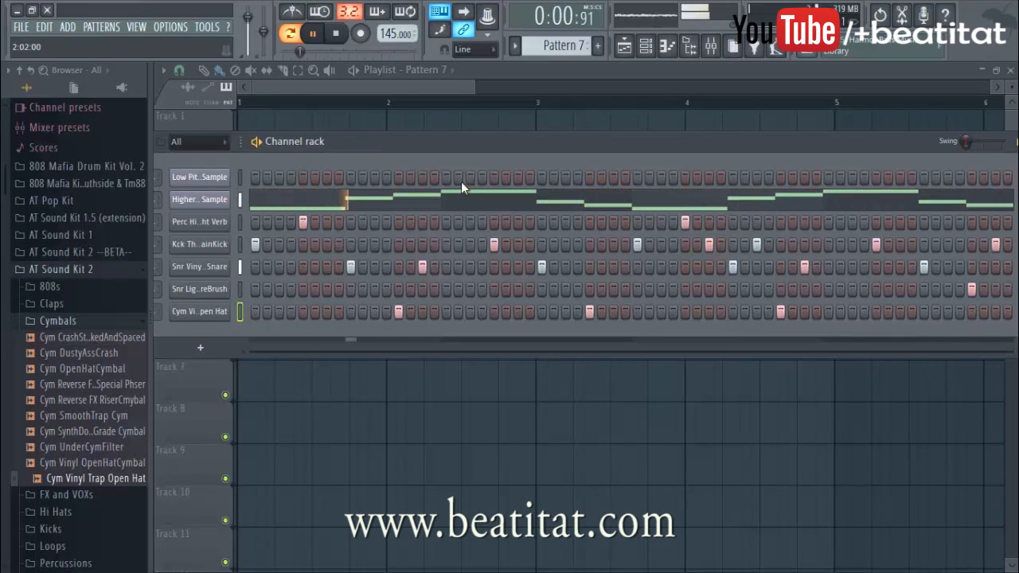
Step: Audition the AT Sound Kit 2 hi-hats and add Hat Oldschool Hi Hat as a new channel
left_click_drag(458, 157, 563, 147)
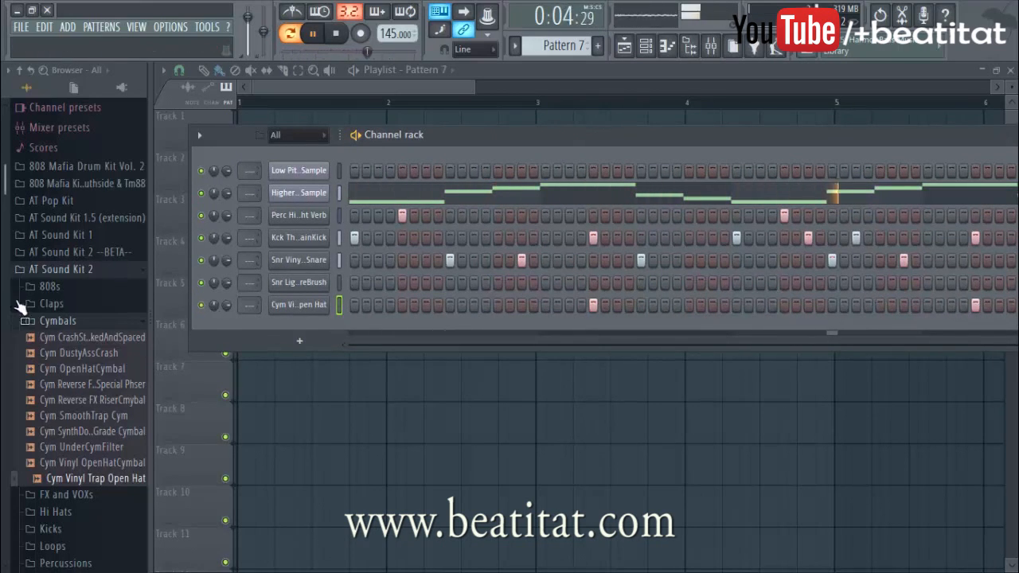
left_click(48, 320)
key("space")
left_click(71, 366)
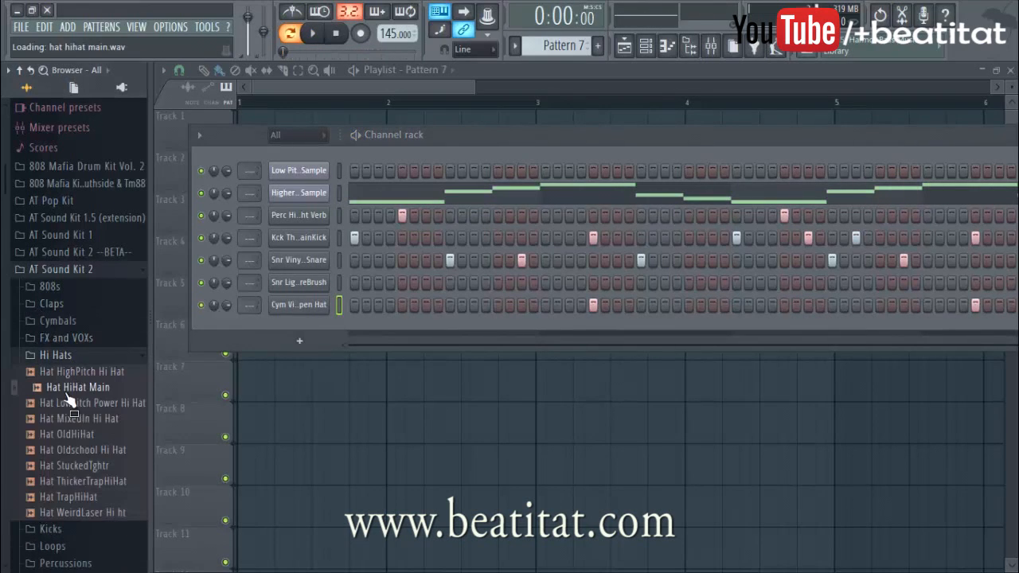
left_click(92, 497)
left_click(95, 513)
left_click(103, 436)
left_click(105, 419)
left_click(106, 450)
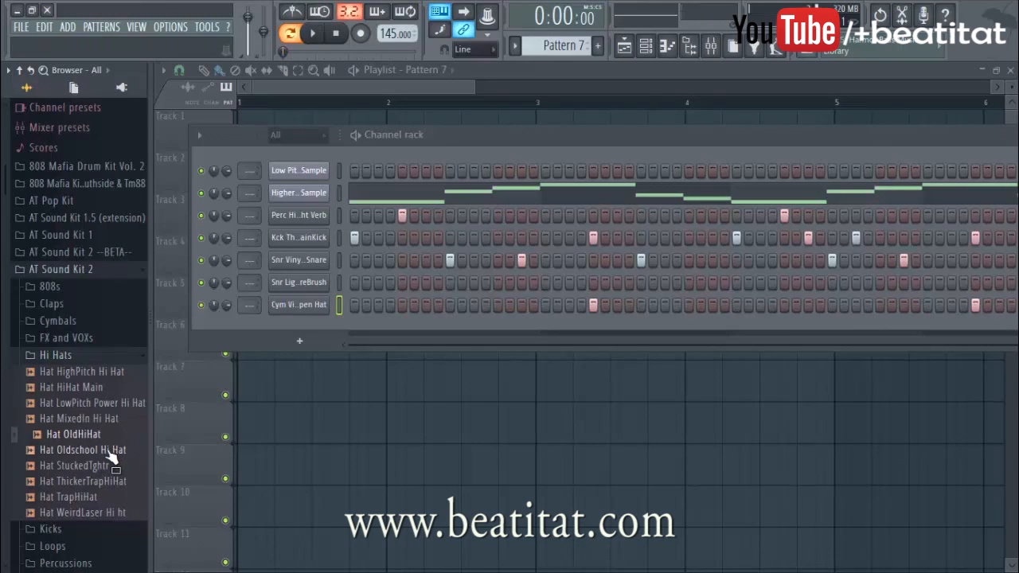
left_click_drag(107, 450, 311, 325)
Step: Fill the Hat Oldschool Hi Hat channel on every 2 steps and check the pattern in playback
right_click(326, 322)
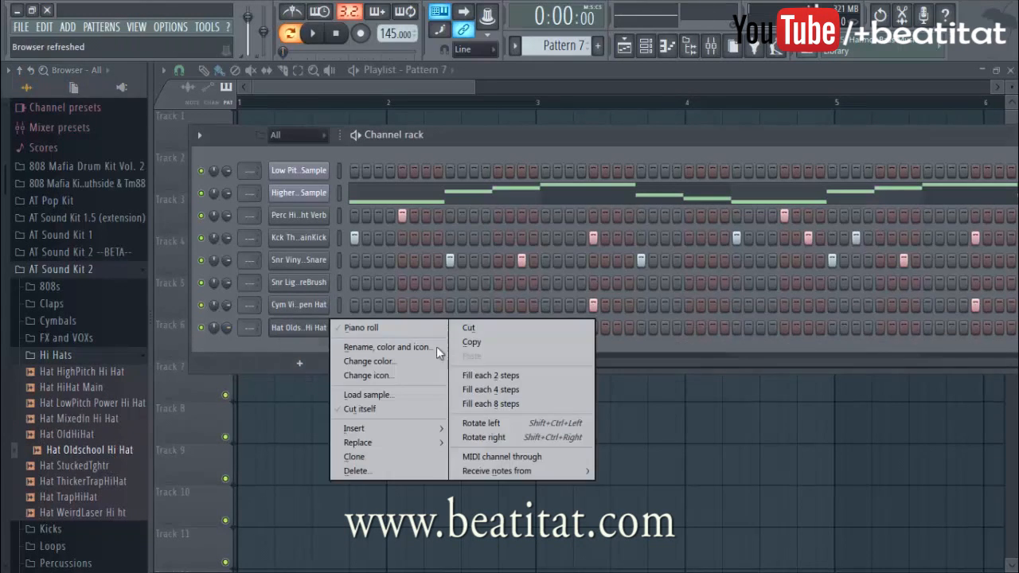
left_click(482, 372)
key("space")
left_click(328, 327)
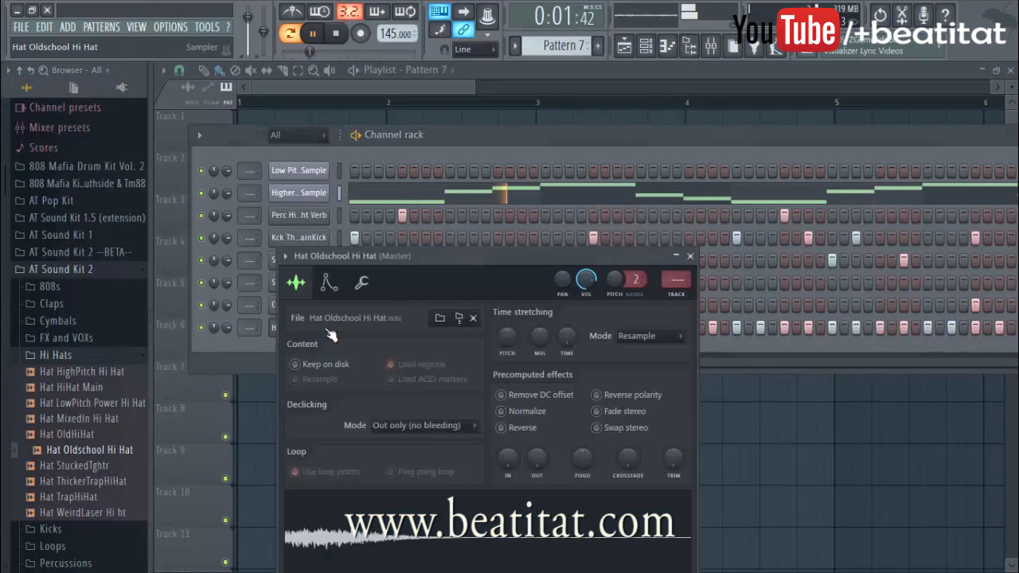
left_click(692, 258)
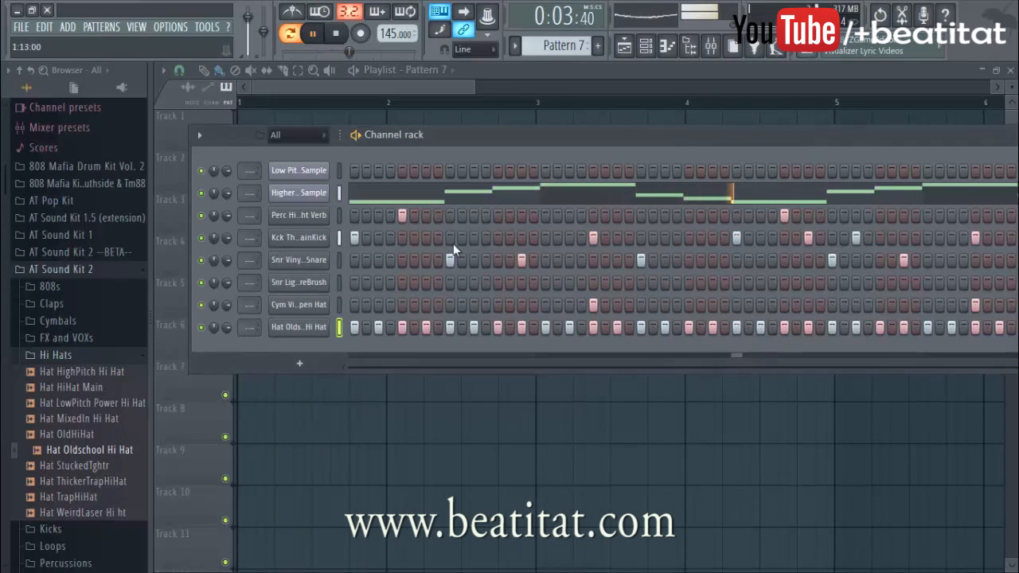
Step: Route the channels from Higher Pitch Sample through Hat Oldschool Hi Hat to consecutive mixer tracks starting at Insert 1
left_click(711, 45)
left_click(365, 199)
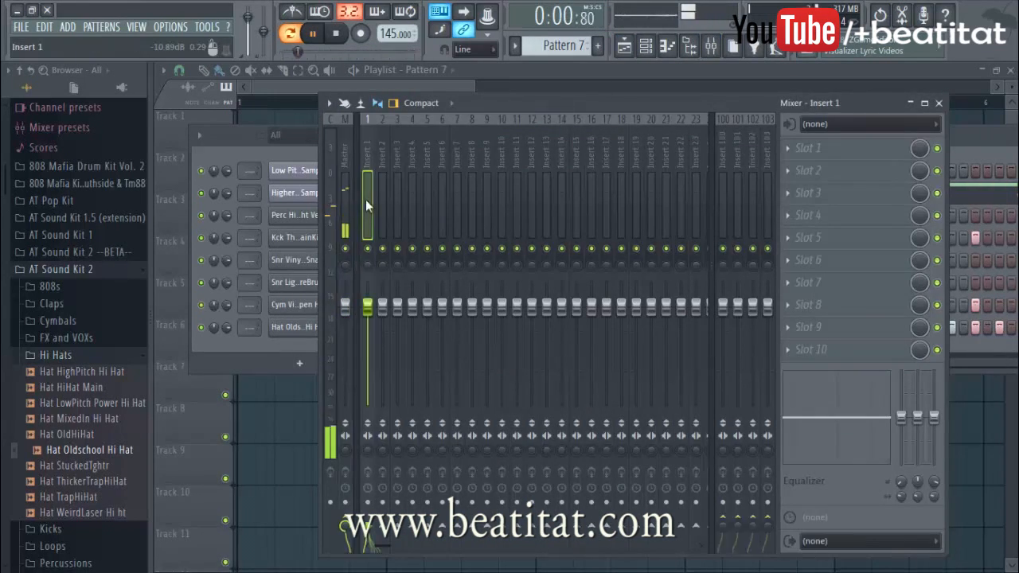
right_click(366, 199)
mouse_move(458, 249)
left_click(568, 251)
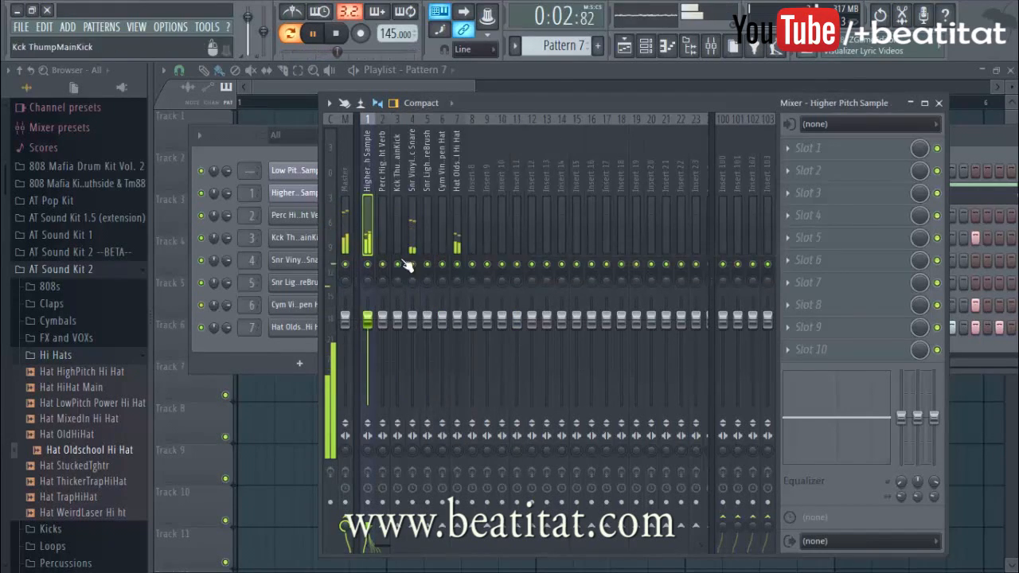
Step: Lower the volume of the Hat Oldschool Hi Hat mixer track and stop playback
left_click(458, 243)
left_click_drag(457, 319, 457, 338)
key("space")
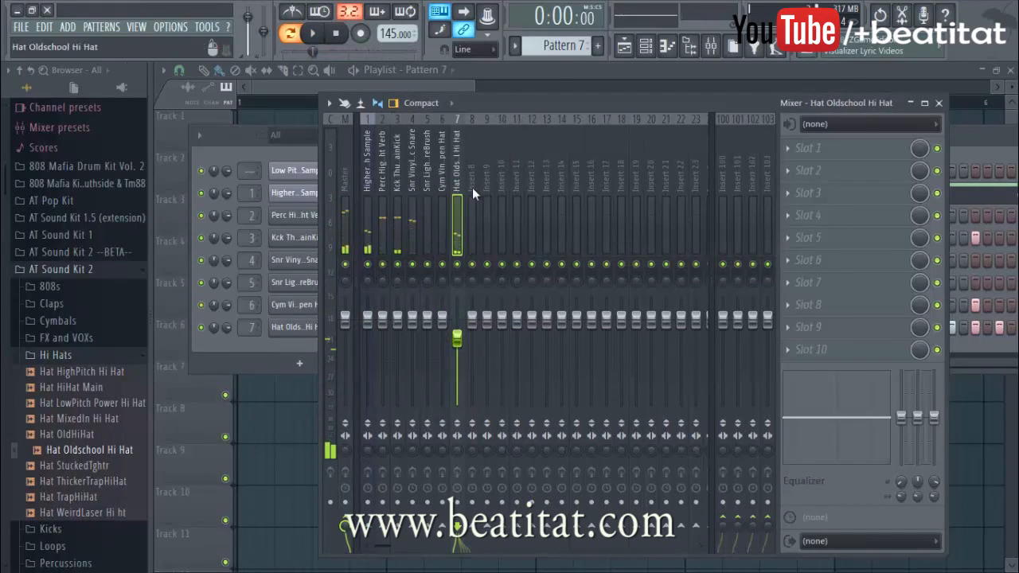
Step: Examine the channel selection in the channel rack and the channel routing options for mixer track Insert 9
left_click(981, 148)
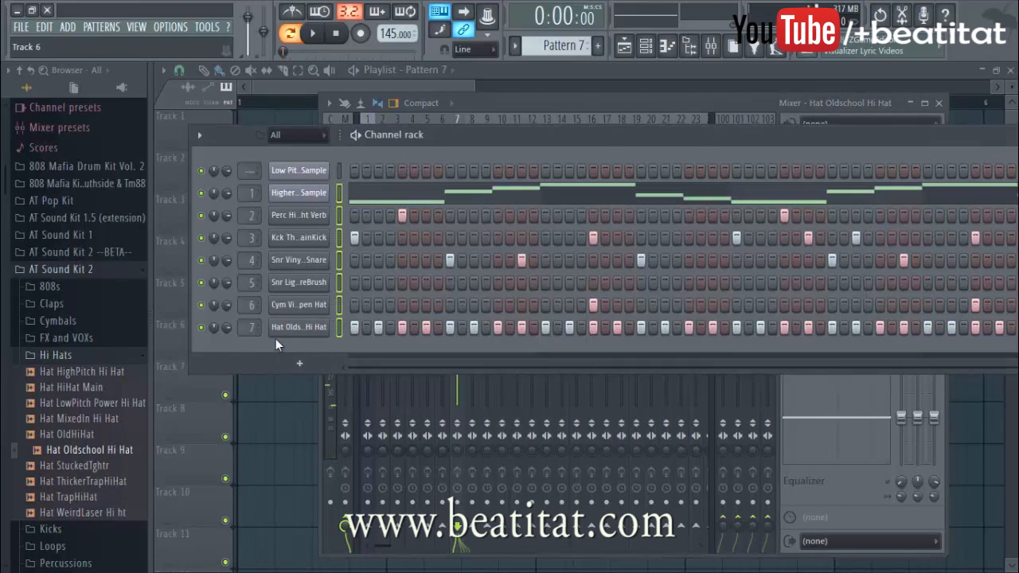
right_click(340, 327)
left_click(831, 475)
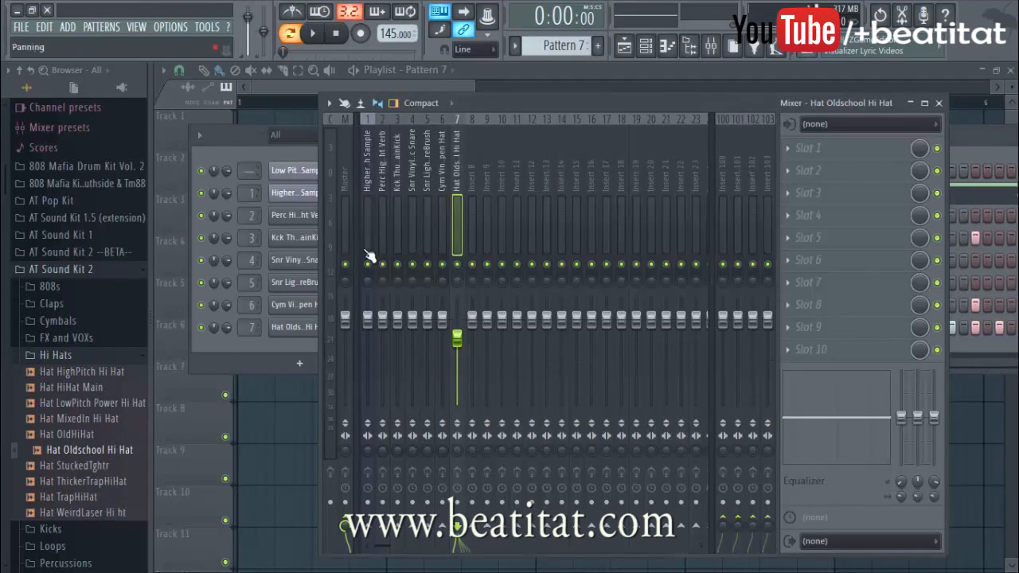
left_click(484, 210)
right_click(484, 209)
mouse_move(582, 234)
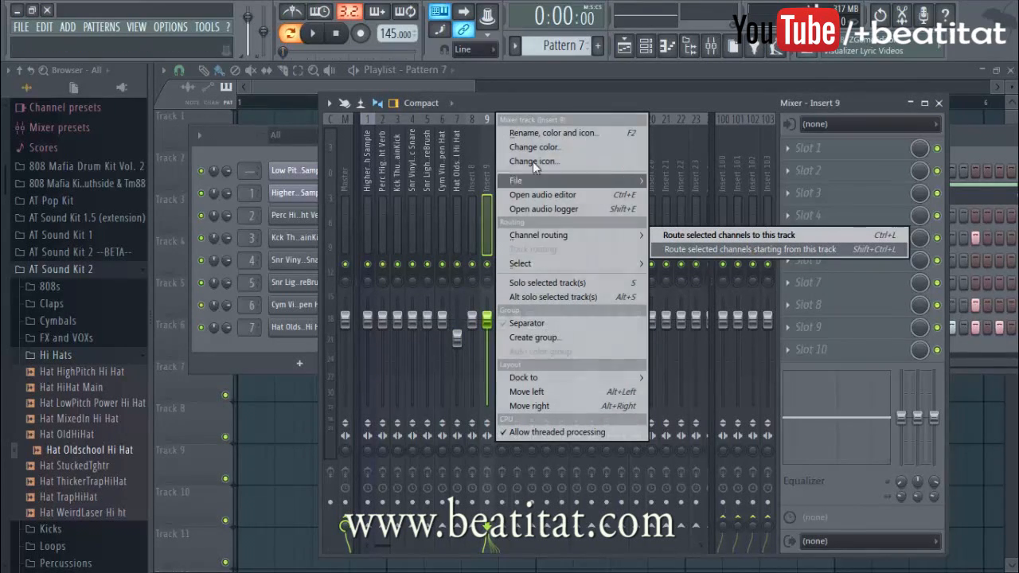
left_click(485, 180)
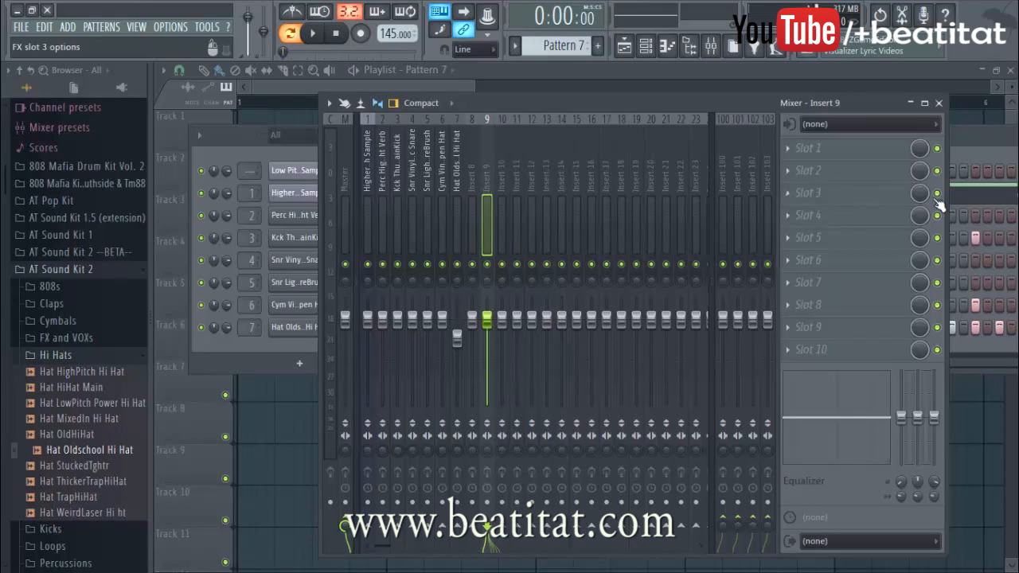
left_click(372, 210)
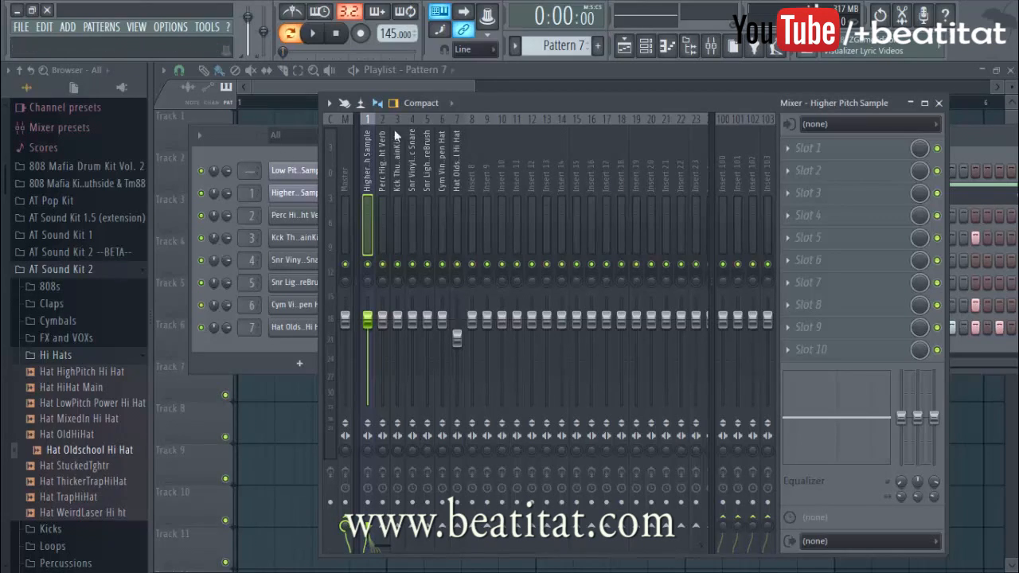
Step: Add Fruity parametric EQ 2 to Perc HighSlight Verb, set band 1 to high pass, move it up near band 3, and slightly raise band 6
left_click(384, 209)
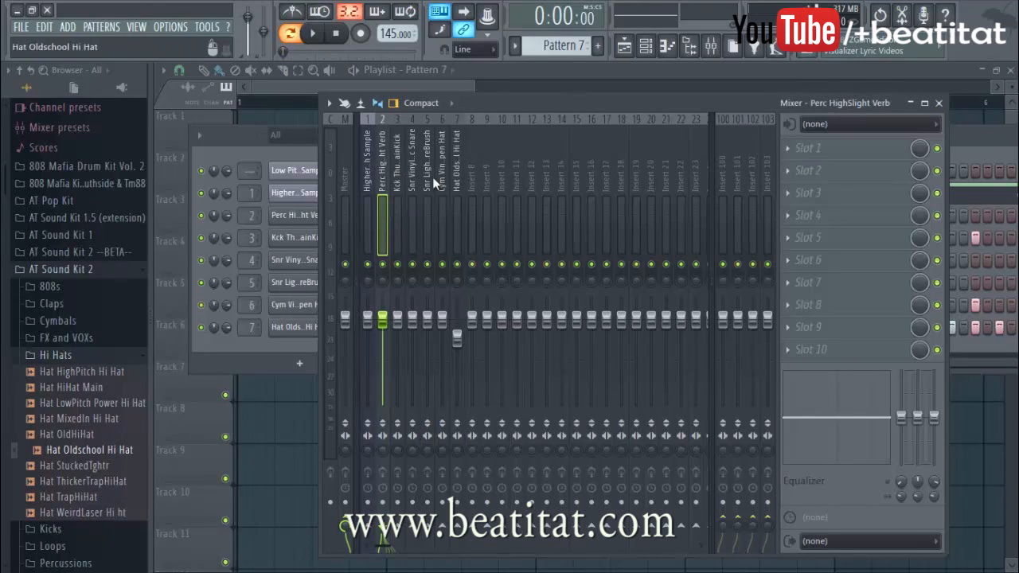
left_click(833, 147)
left_click(887, 107)
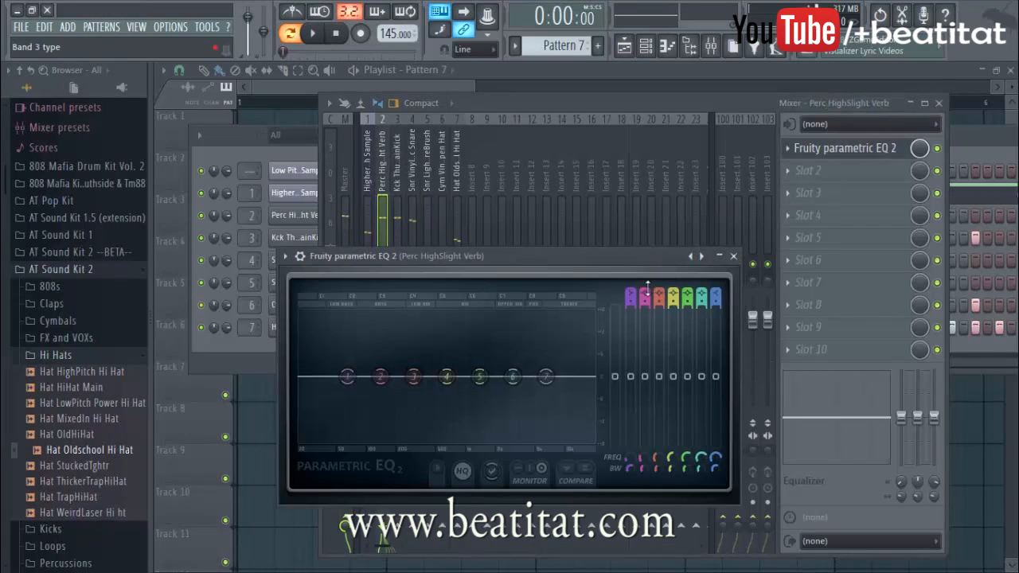
mouse_move(633, 293)
left_mouse_down()
mouse_move(633, 311)
mouse_move(631, 300)
left_mouse_up()
key("space")
left_click_drag(349, 377, 422, 377)
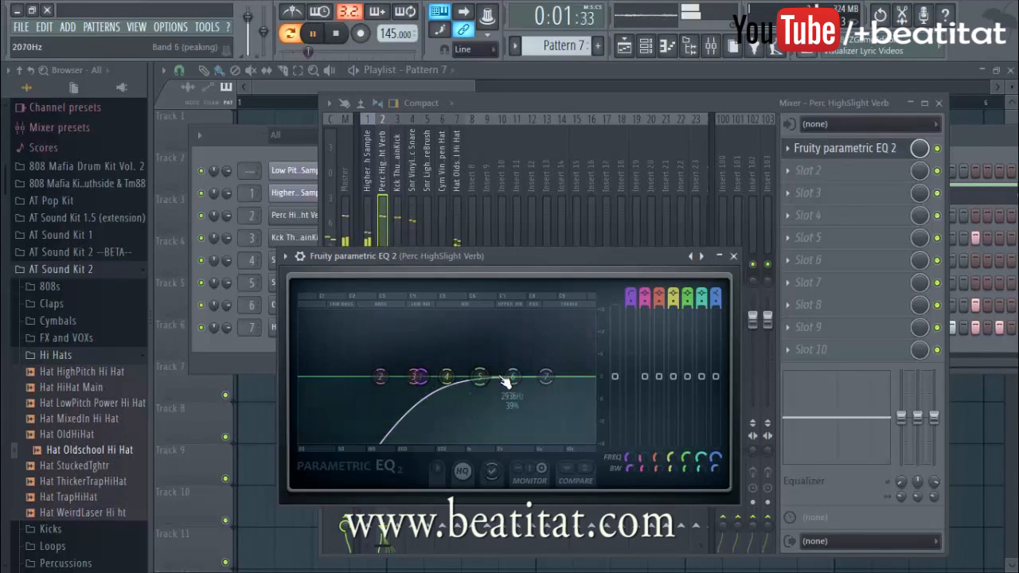
left_click_drag(512, 378, 514, 373)
key("space")
left_click(734, 256)
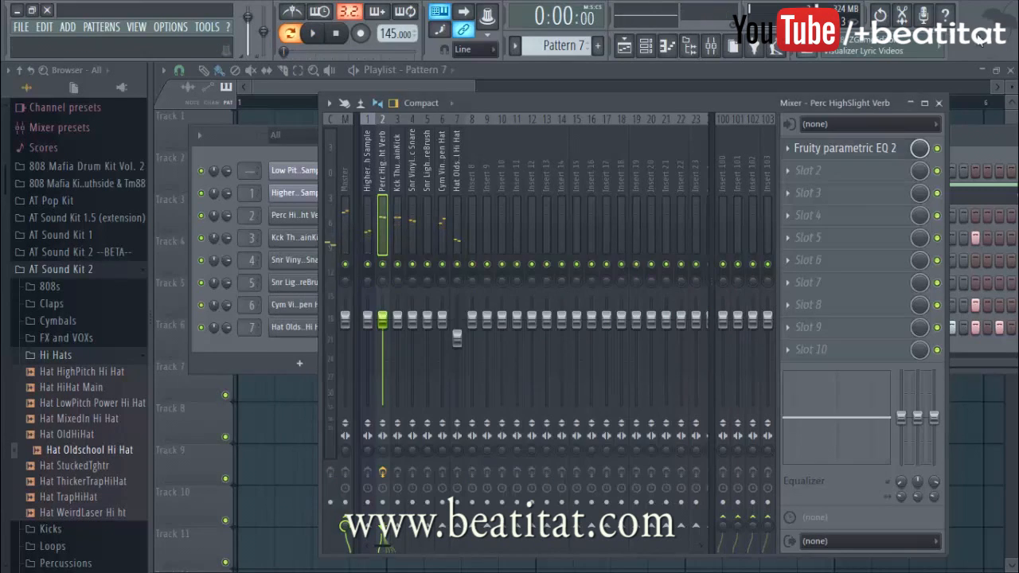
Step: Add Fruity Reeverb 2 to slot 2 of Perc HighSlight Verb with a larger room size, less bass and a slightly lower wet level
left_click(845, 175)
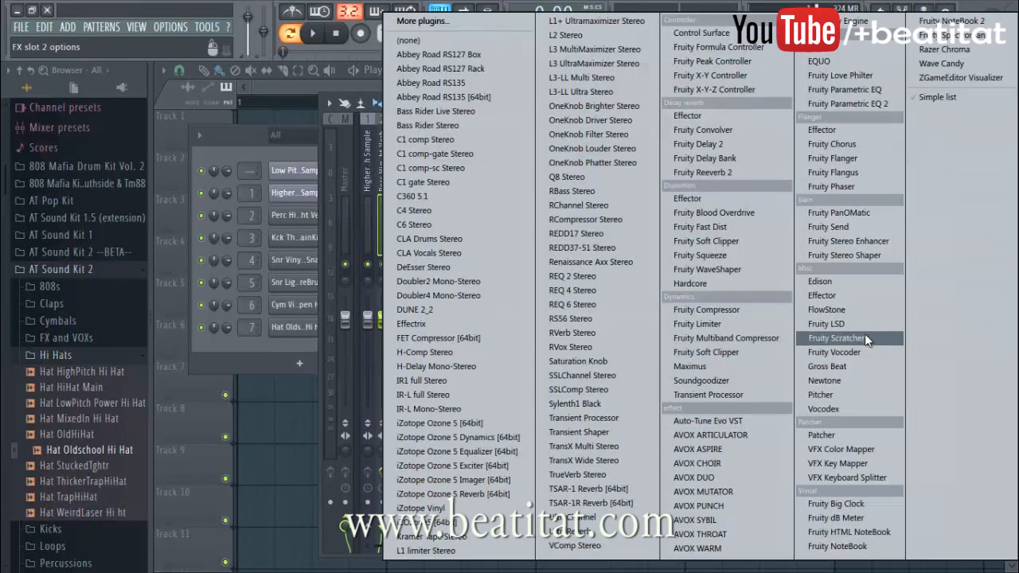
left_click(729, 176)
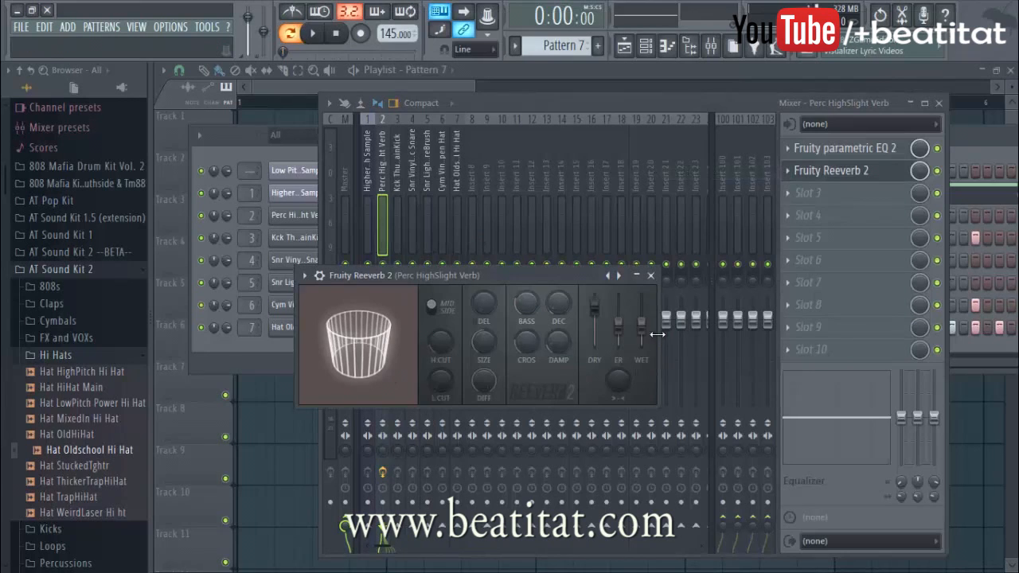
left_click_drag(478, 341, 479, 323)
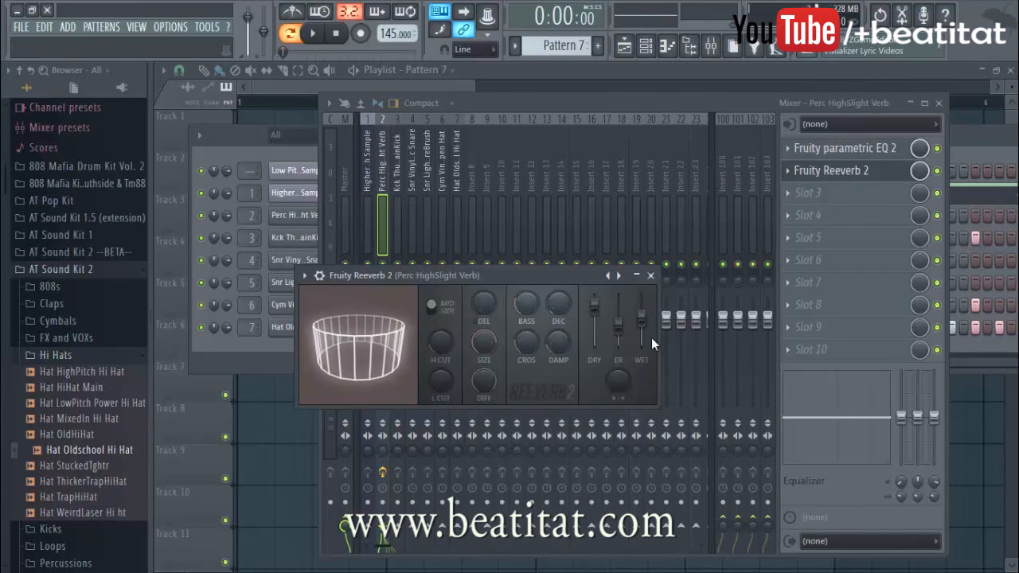
left_click_drag(526, 302, 526, 314)
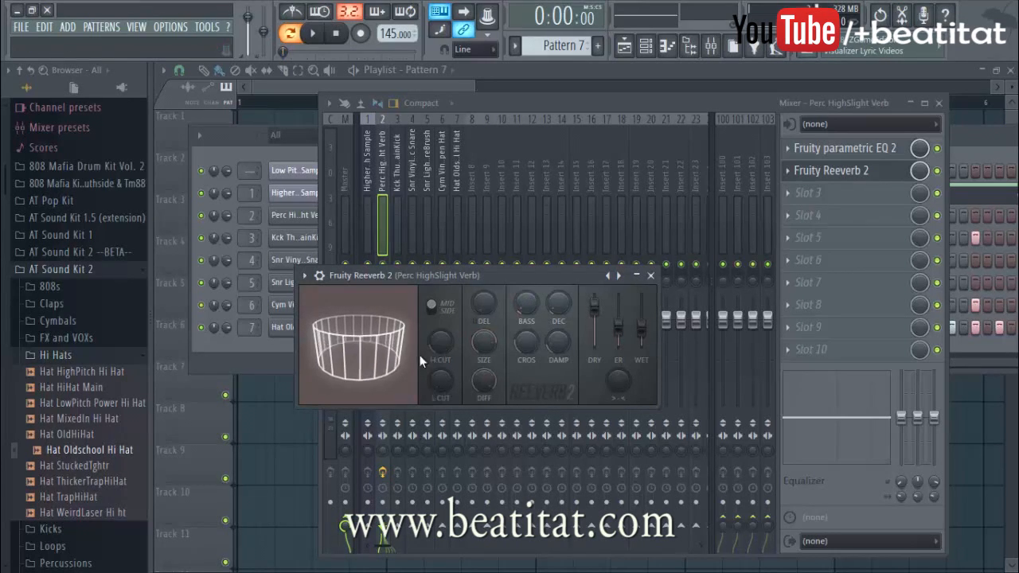
left_click(650, 276)
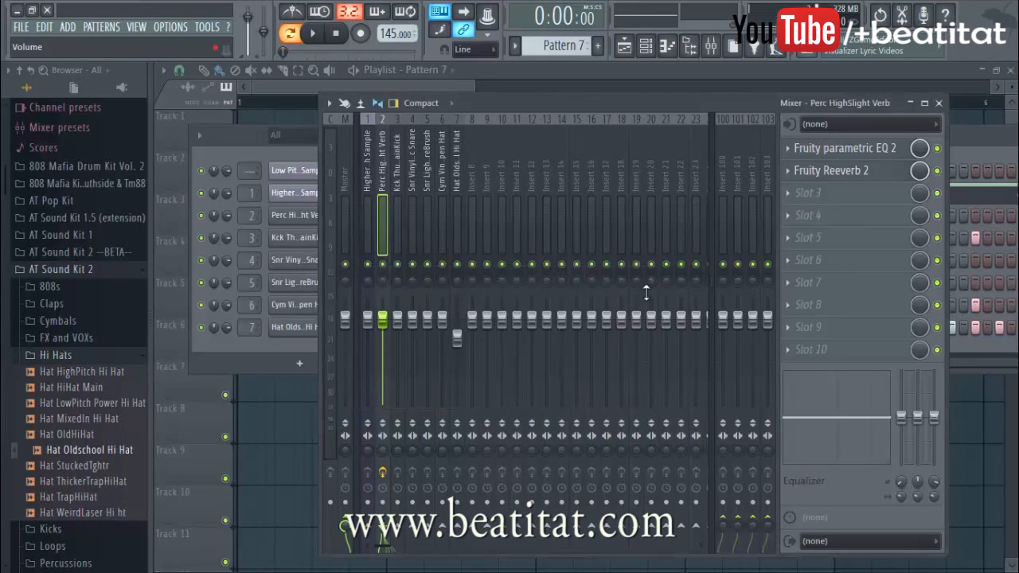
Step: Lower the Perc HighSlight Verb track's volume to about -4.1 dB while the pattern plays
key("space")
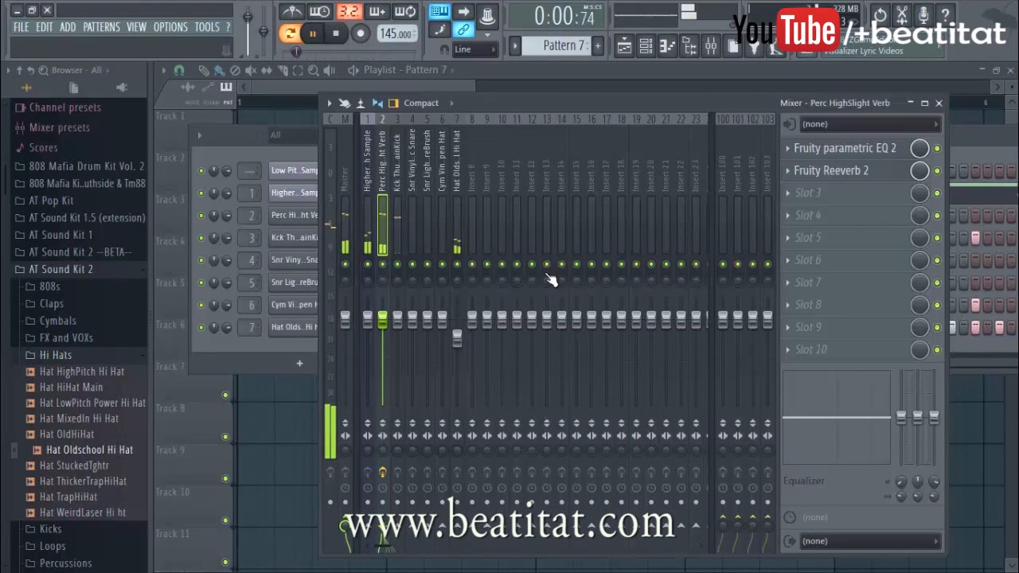
left_click_drag(383, 319, 382, 328)
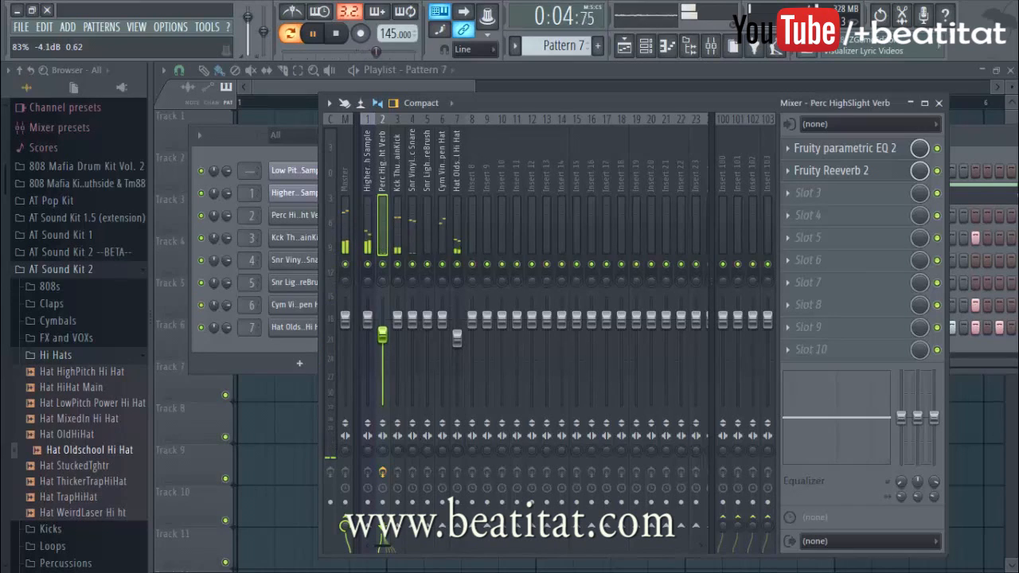
left_click(423, 216)
left_click(400, 236)
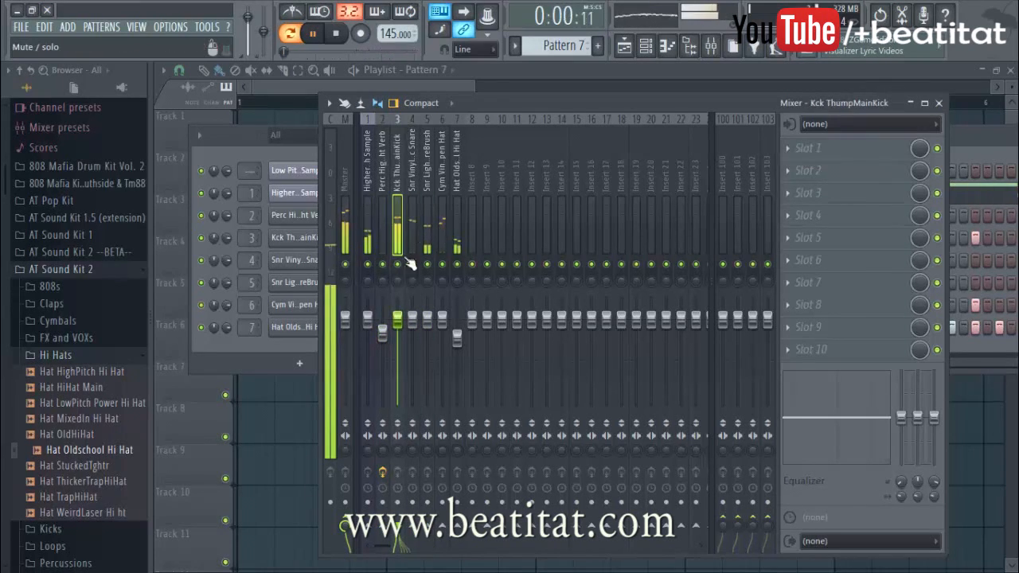
Step: Lower the Cym Vinyl Trap Open Hat track's volume and shape it with Fruity parametric EQ 2, high-passing band 1 near band 2
left_click_drag(442, 320, 442, 344)
left_click(806, 141)
left_click(885, 103)
left_click_drag(547, 377, 456, 377)
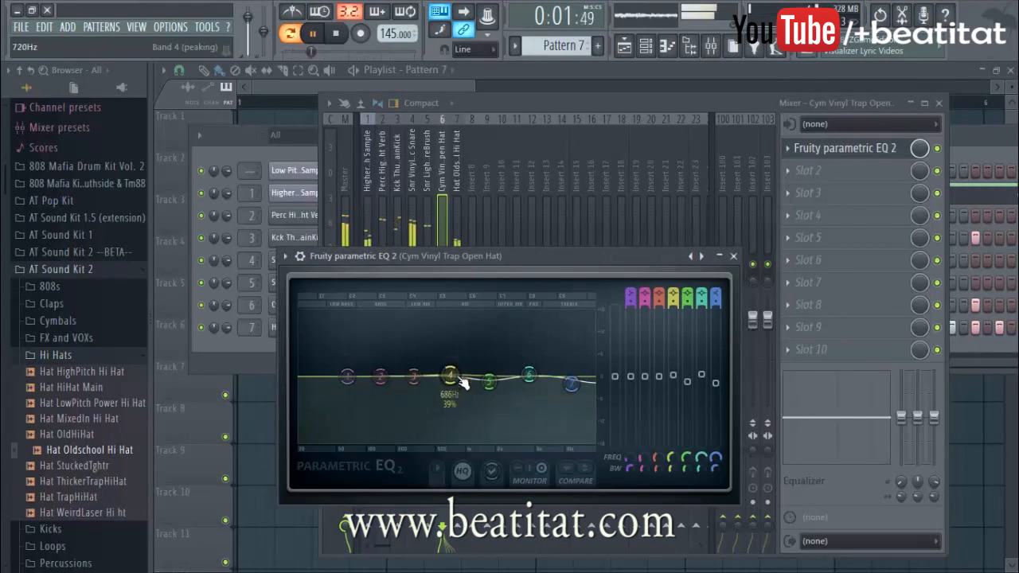
left_click_drag(630, 298, 630, 321)
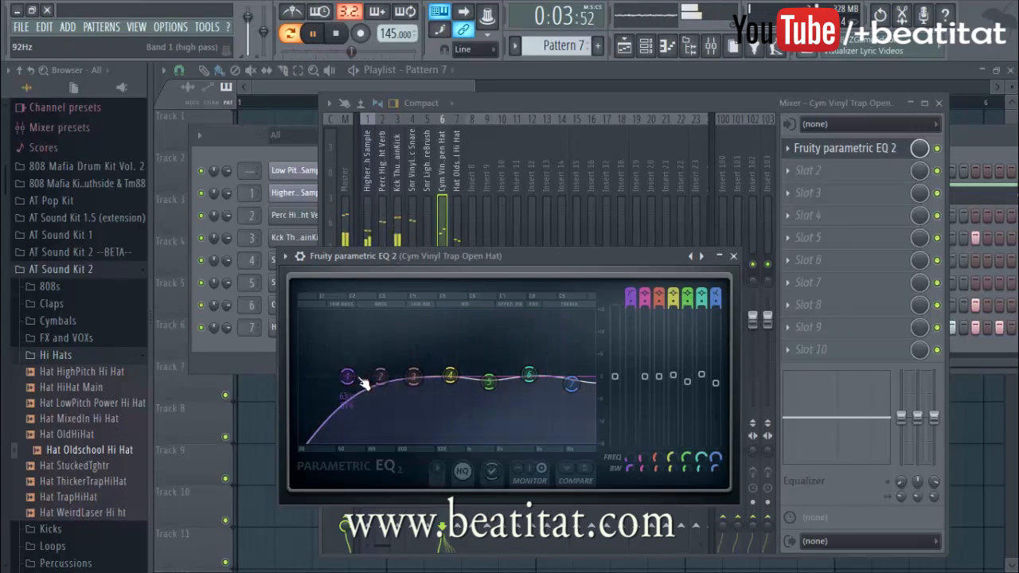
left_click_drag(348, 377, 383, 378)
left_click(733, 255)
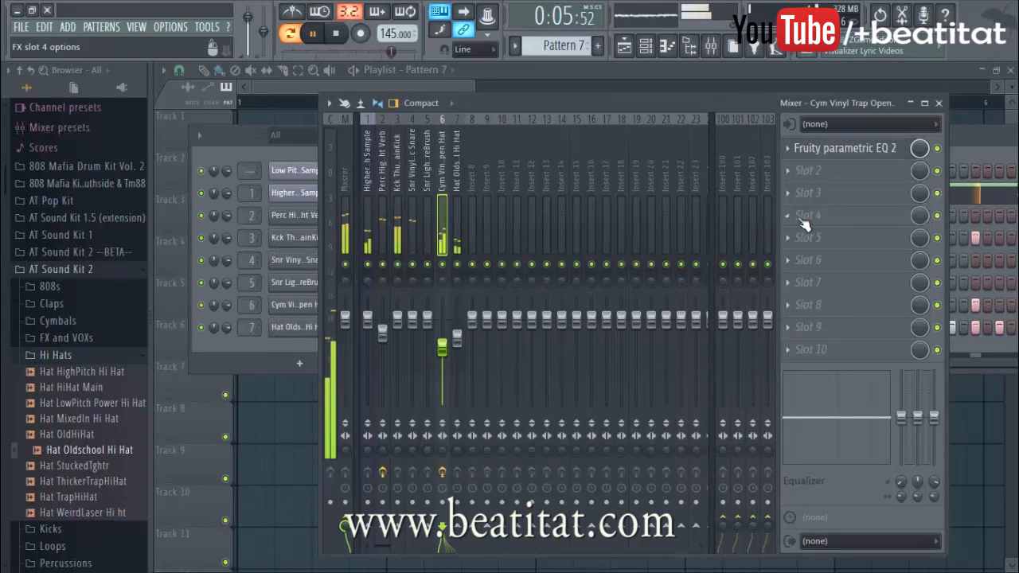
Step: Add Fruity Reeverb 2 to slot 4 of the Cym Vinyl Trap Open Hat track and slightly lower the track's volume
left_click(800, 215)
left_click(755, 178)
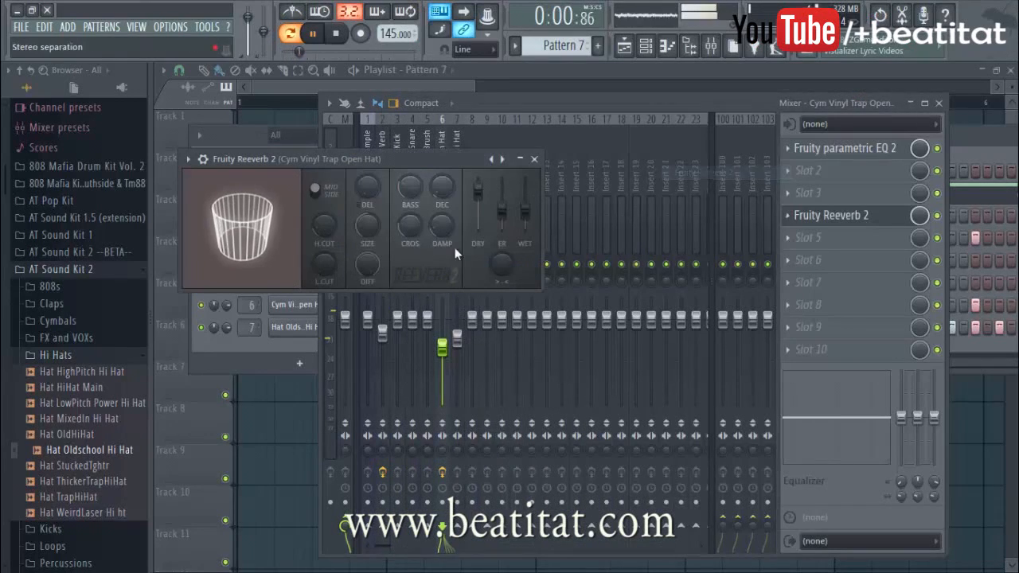
left_click(535, 159)
left_click_drag(442, 347, 442, 352)
Step: Add Fruity parametric EQ 2 to Snr VinylYobihis Basic Snare, raising band 6 to about 1.9 dB at 6686 Hz and band 5 slightly
left_click(424, 180)
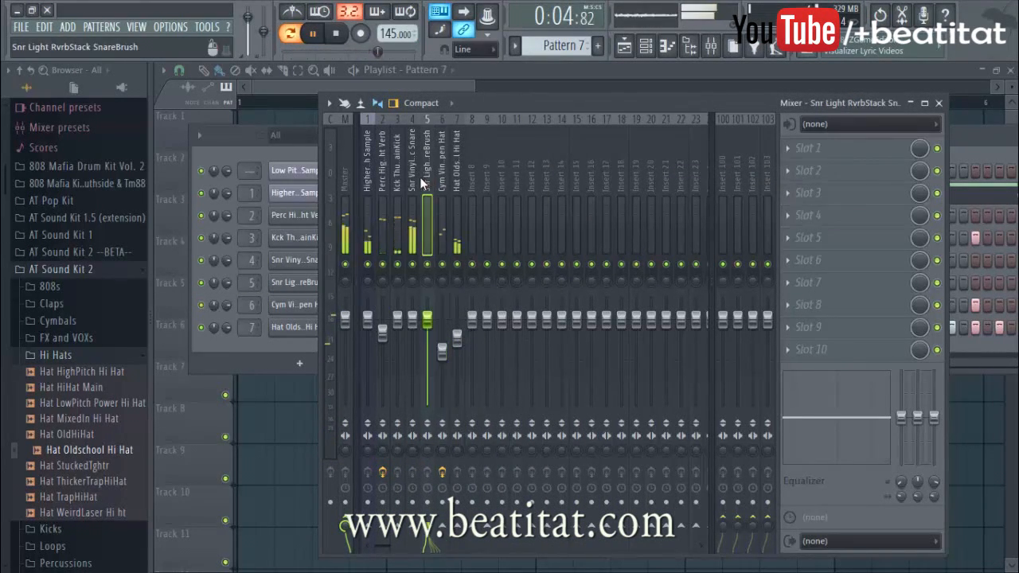
left_click(414, 182)
left_click(798, 160)
left_click(873, 108)
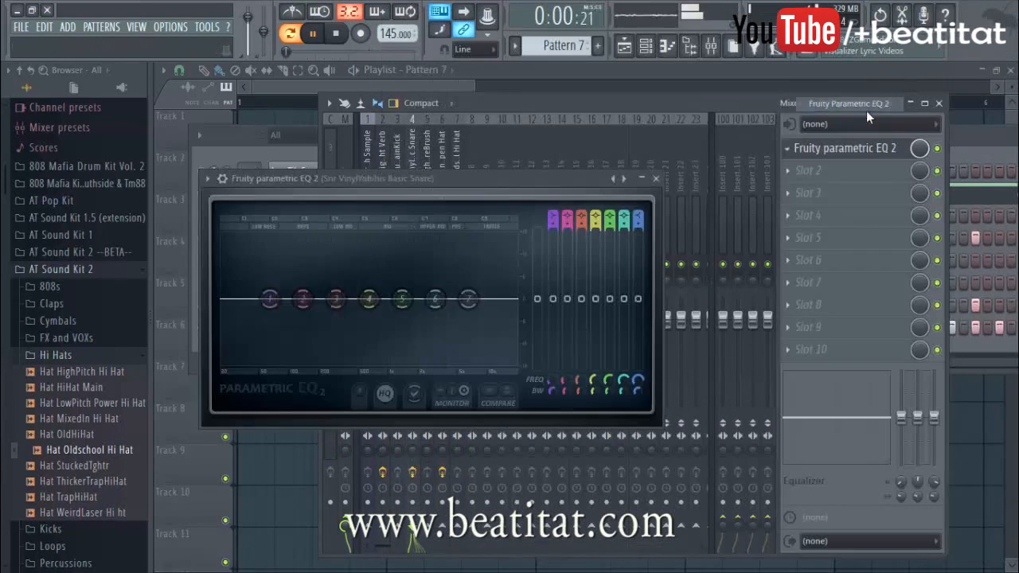
left_click_drag(425, 298, 471, 291)
key("space")
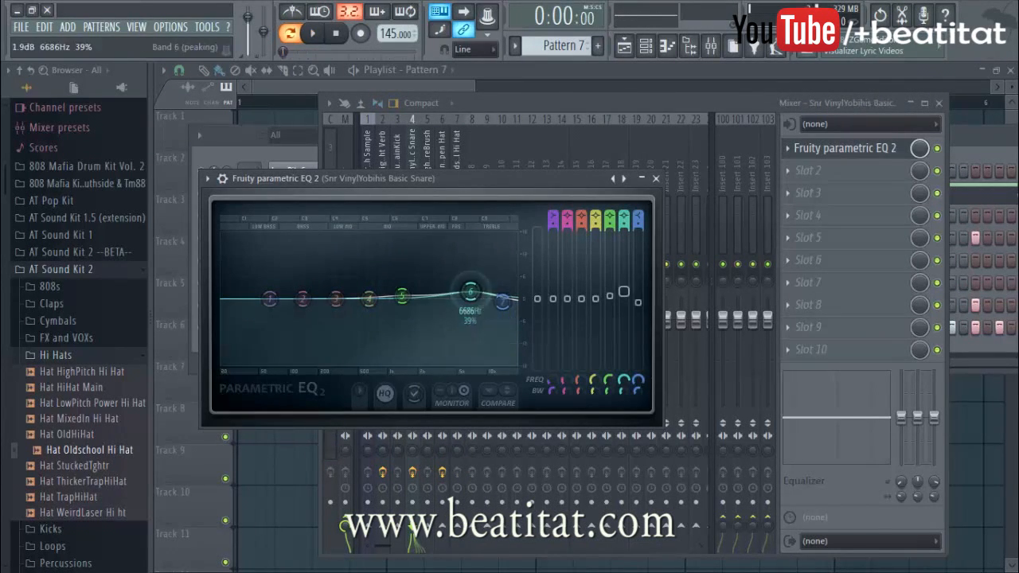
left_click_drag(402, 296, 404, 295)
Step: Set band 1 of the basic snare's EQ to high pass, move it up close to band 2, and play the pattern briefly
left_click_drag(553, 215, 553, 225)
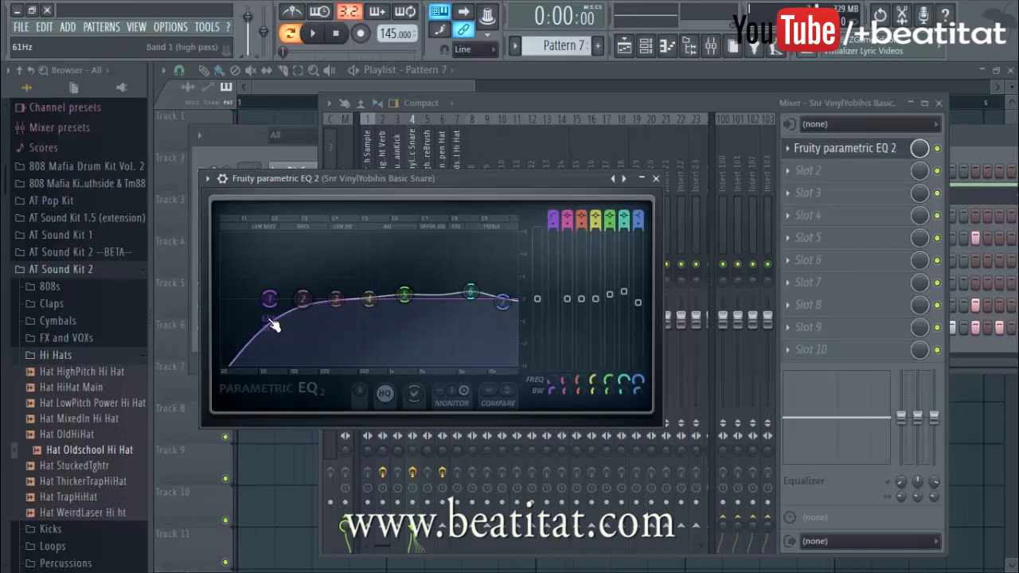
left_click_drag(270, 298, 290, 299)
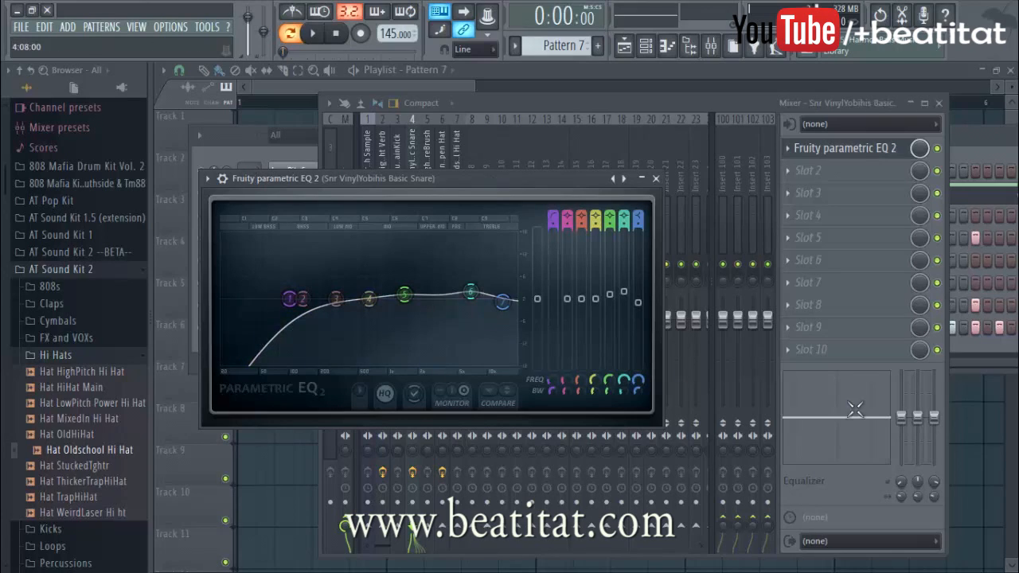
left_click(656, 179)
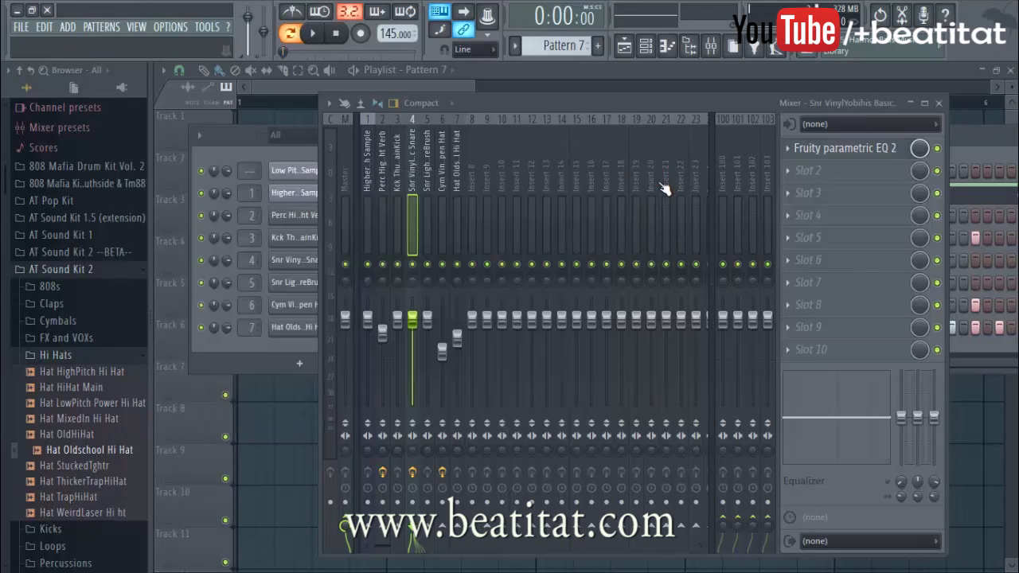
key("space")
key("space")
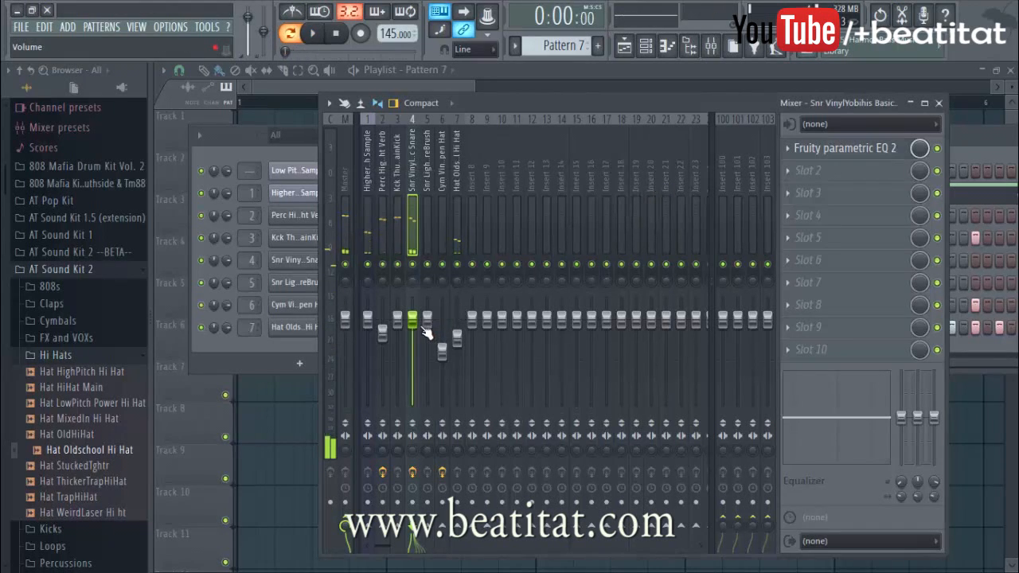
Step: Shift the snare EQ's band 1 lower and band 7 to the highest frequencies, and lower the snare track's volume to about -1.1 dB
left_click(889, 151)
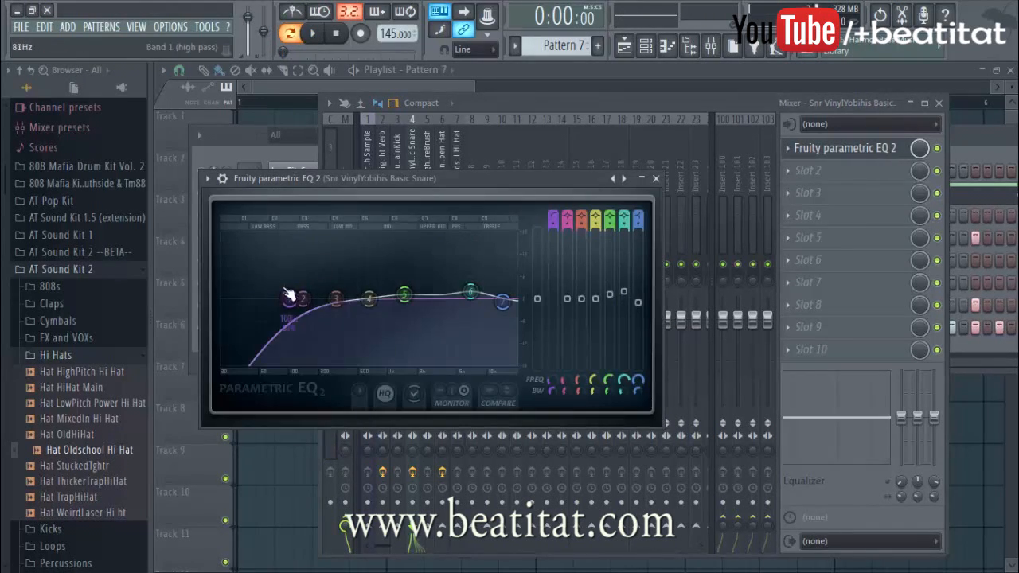
key("space")
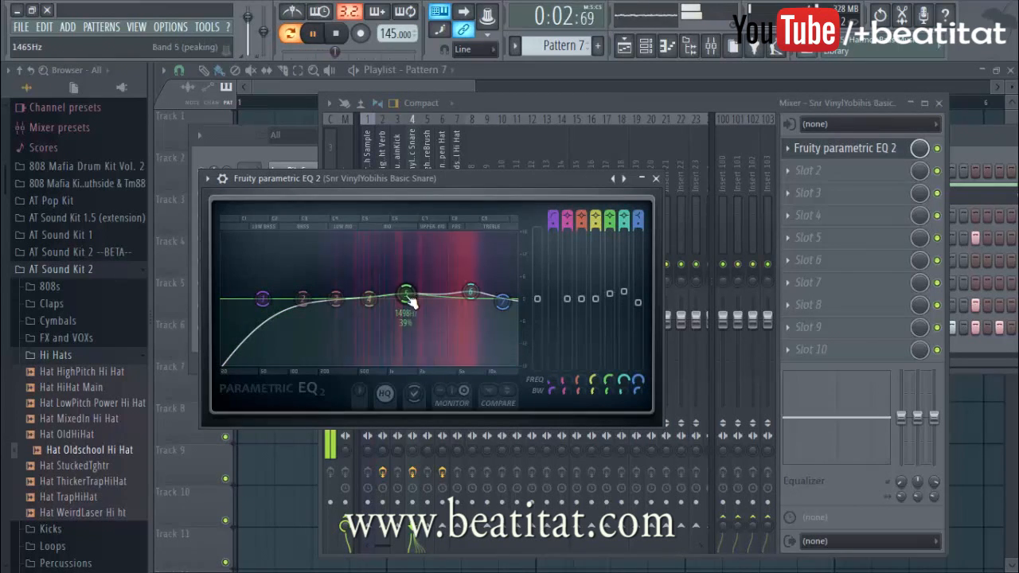
left_click_drag(503, 302, 514, 299)
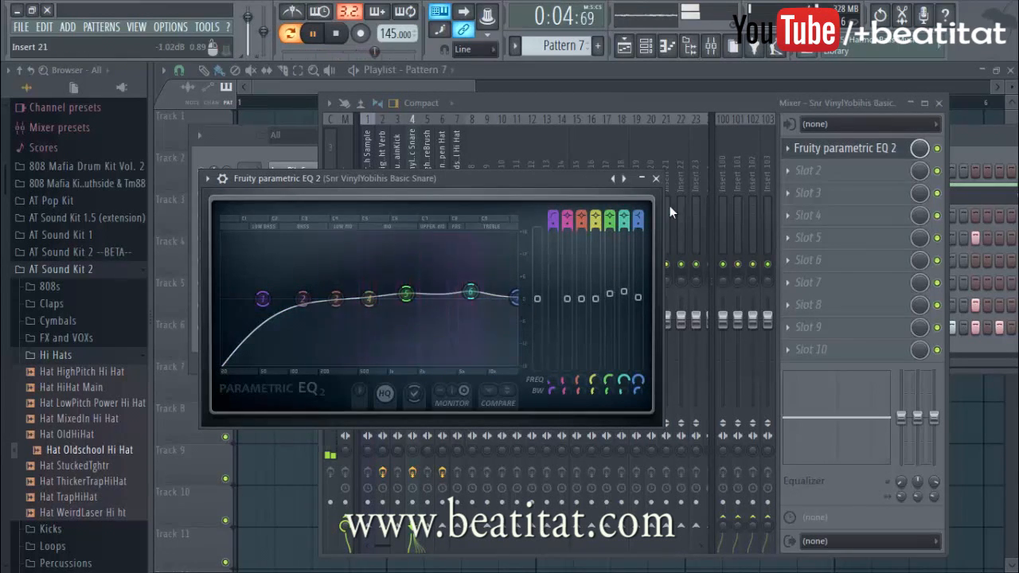
left_click(655, 178)
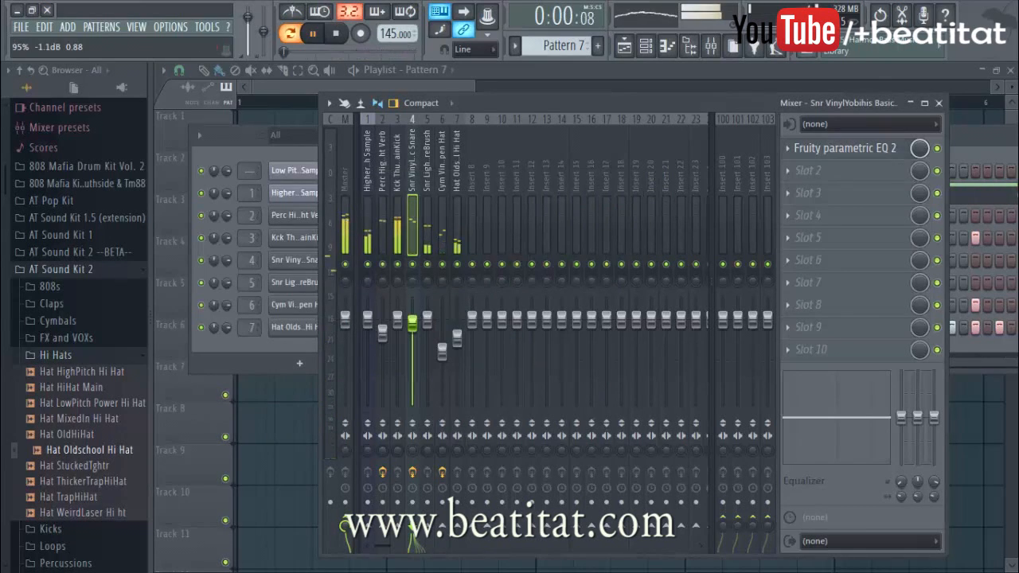
Step: Add Fruity parametric EQ 2 to slot 1 of Kck ThumpMainKick and pull band 7 down to reduce the highs
left_click(398, 215)
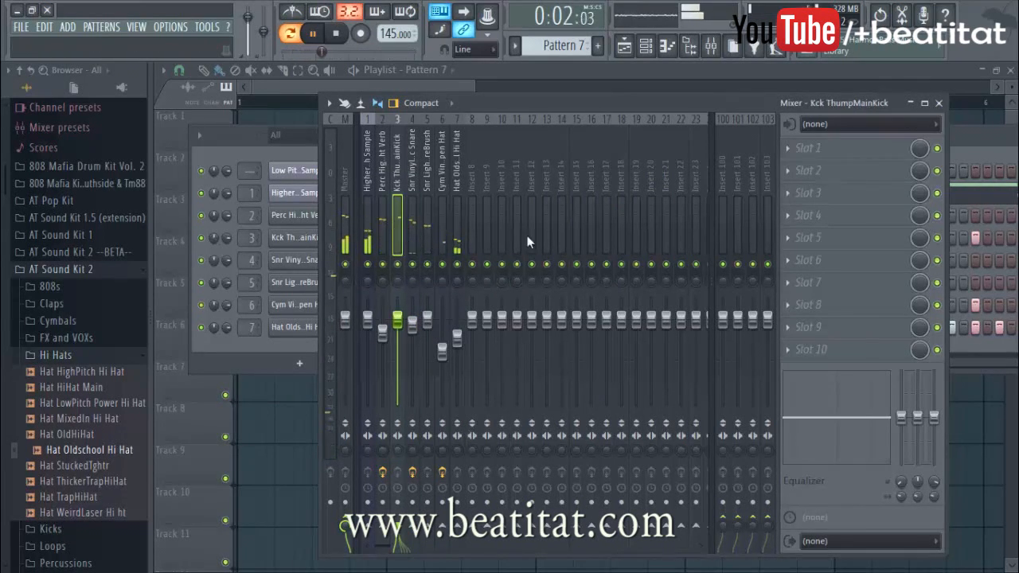
left_click(876, 149)
left_click(898, 104)
left_click_drag(467, 263, 434, 275)
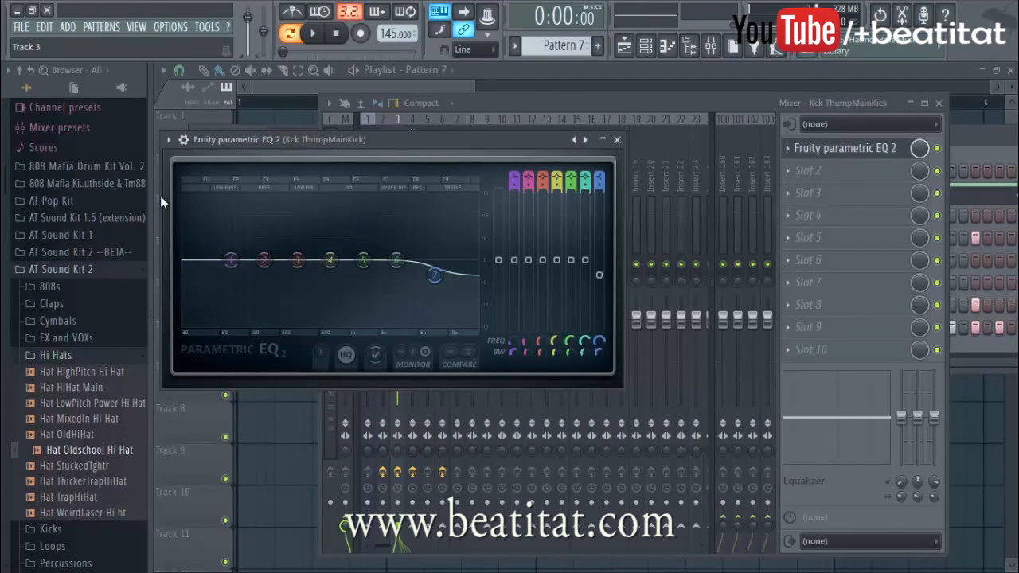
left_click_drag(434, 275, 437, 296)
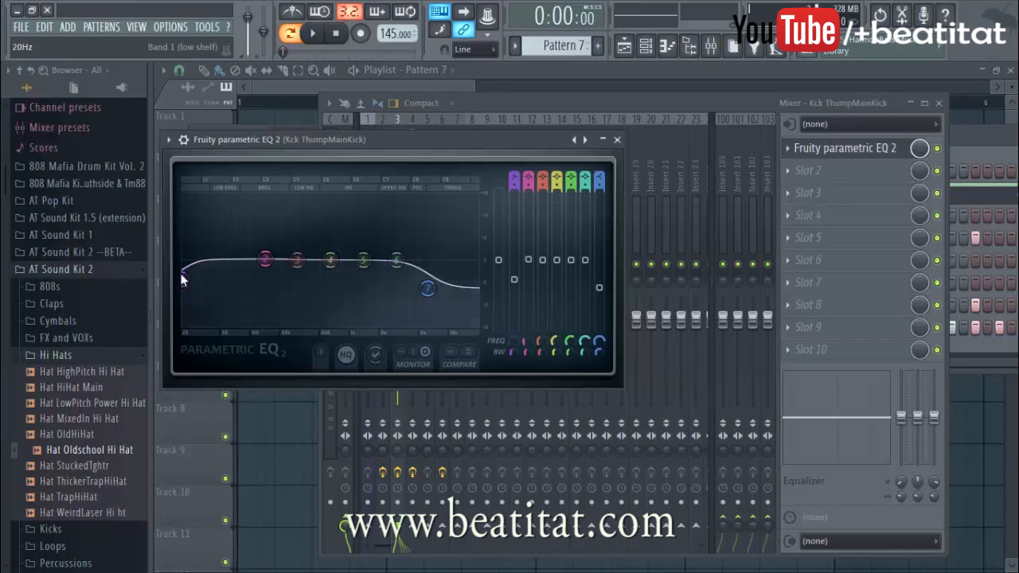
Step: Shape the kick's low end: cut band 1 at 20 Hz, move band 2 to about 37 Hz, and narrowly boost band 3 near 156 Hz
left_click_drag(195, 285, 196, 262)
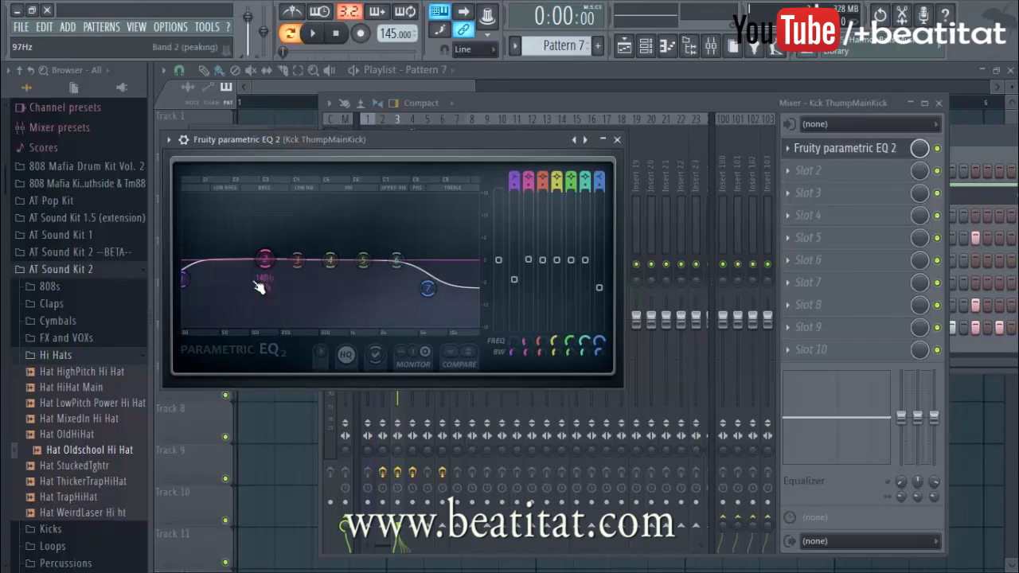
mouse_move(223, 263)
left_mouse_down()
mouse_move(209, 266)
mouse_move(219, 269)
left_mouse_up()
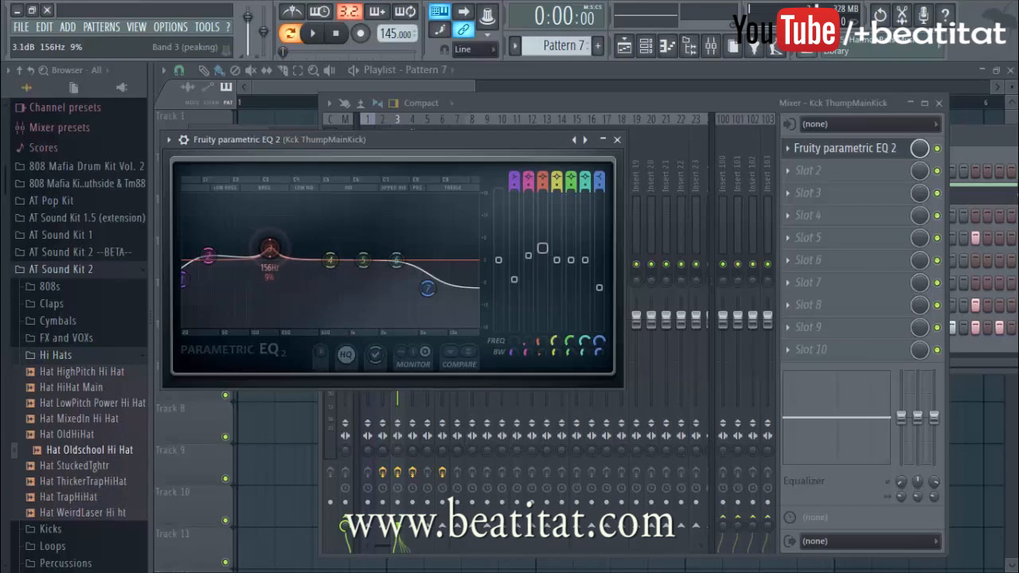
key("space")
left_click_drag(271, 249, 270, 247)
left_click_drag(209, 256, 218, 255)
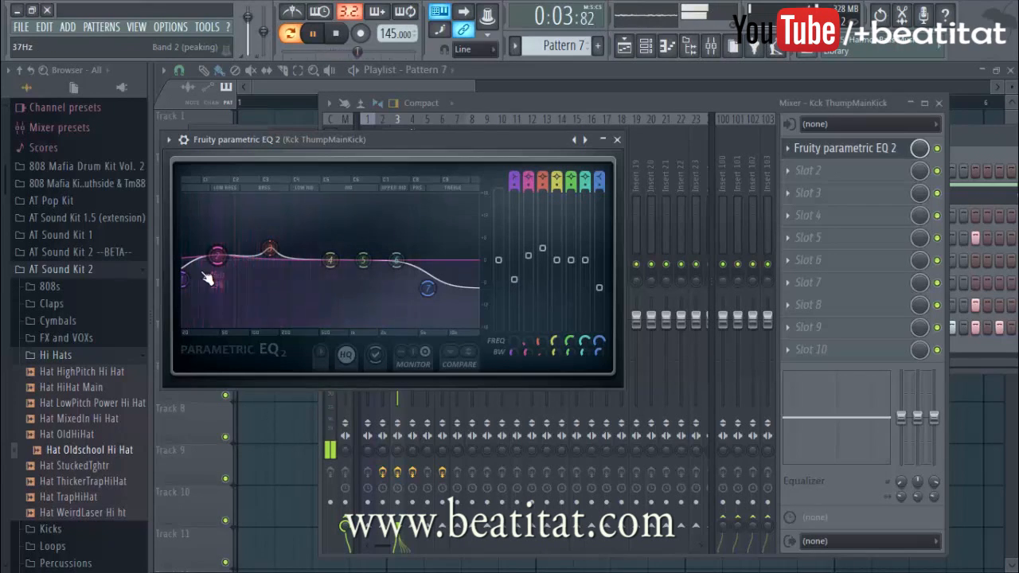
key("space")
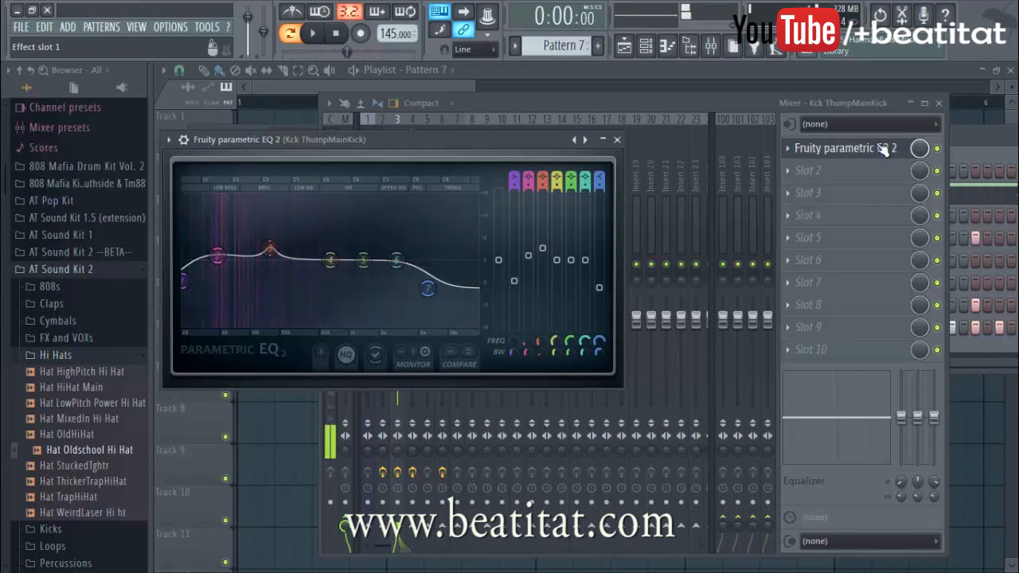
Step: Compare the kick with its EQ bypassed and active during playback, and lower band 7 slightly more
left_click(928, 149)
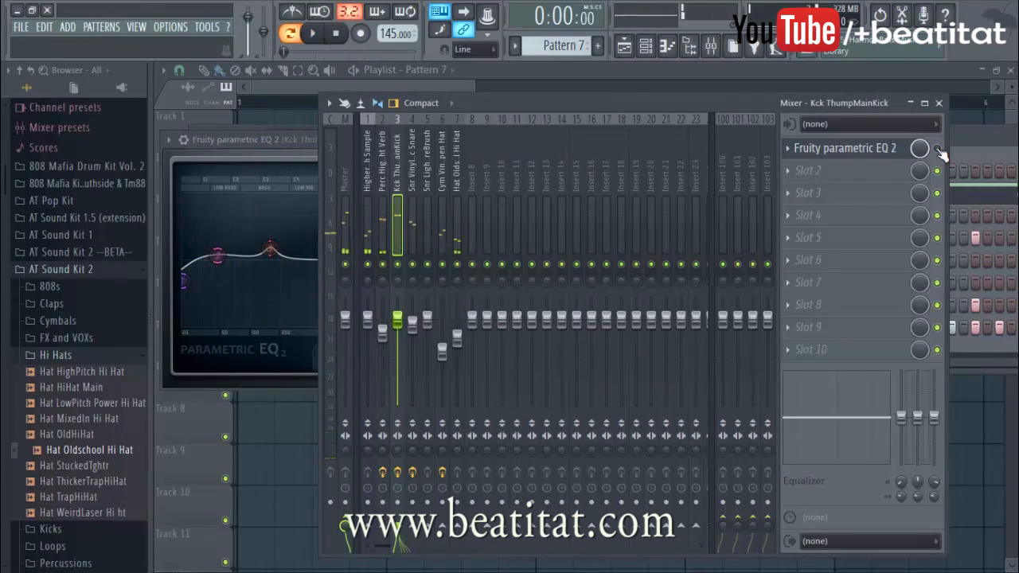
key("space")
key("space")
key("space")
left_click(293, 152)
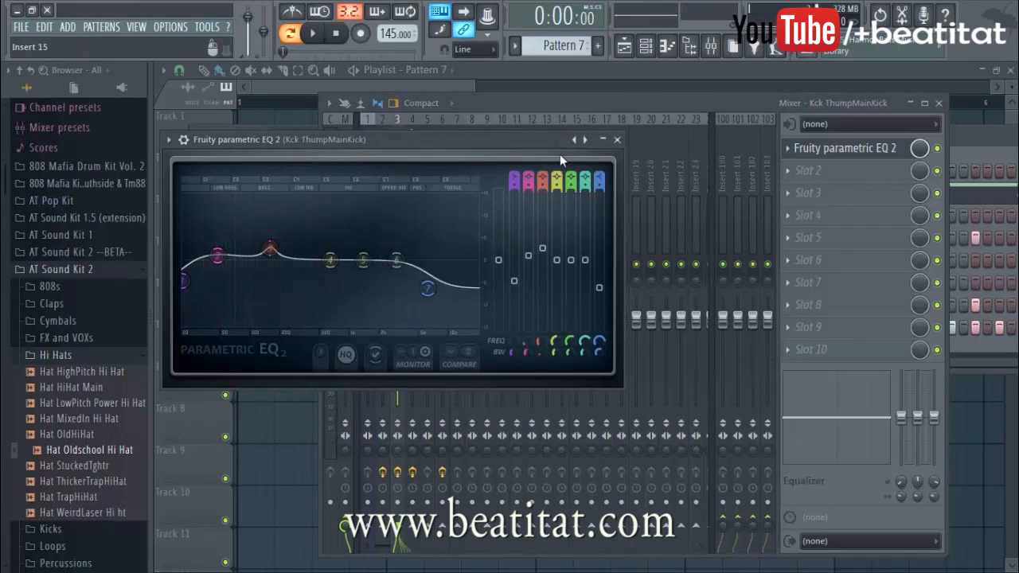
left_click_drag(429, 292, 427, 296)
left_click(617, 140)
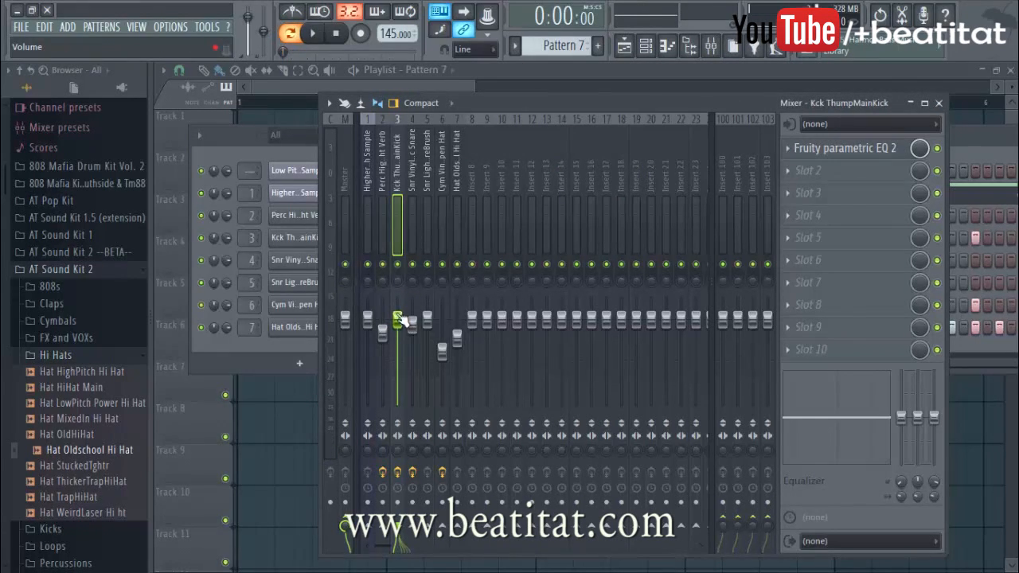
Step: Lower the Snr Light RvrbStack SnareBrush track's volume to about -3.6 dB while the pattern plays
left_click(411, 190)
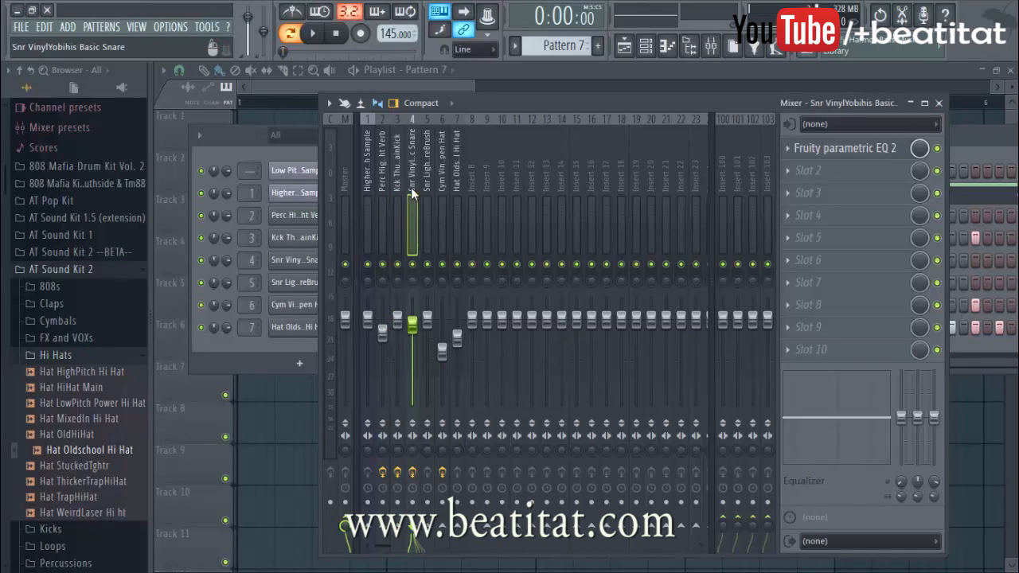
key("space")
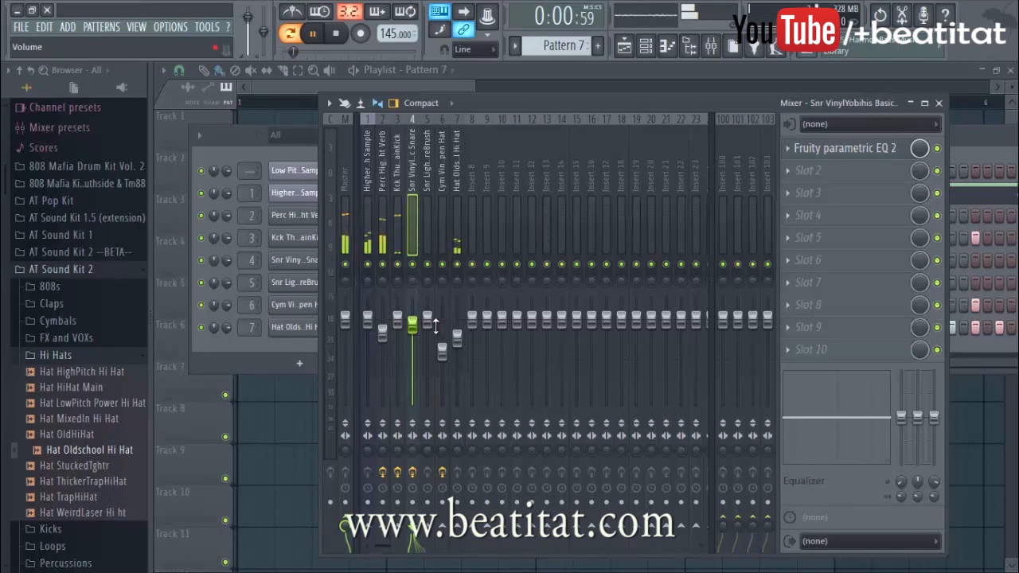
left_click(426, 223)
left_click_drag(427, 319, 427, 332)
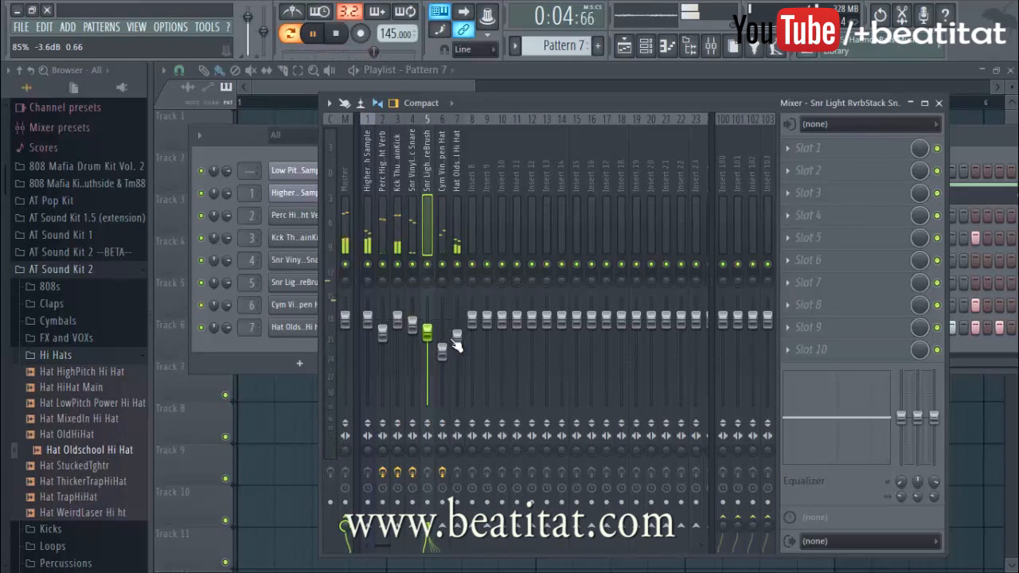
left_click(456, 338)
Step: Audition the samples in AT Sound Kit 2's Hi Hats folder to find a second hi-hat
left_click(278, 343)
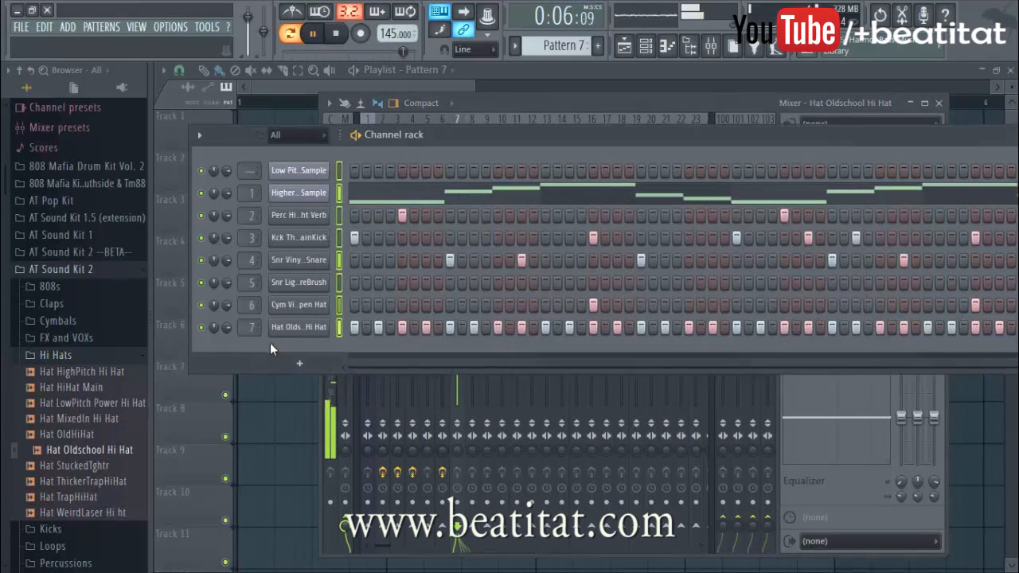
left_click(113, 383)
key("space")
left_click(111, 378)
left_click(92, 497)
left_click(90, 485)
left_click(88, 500)
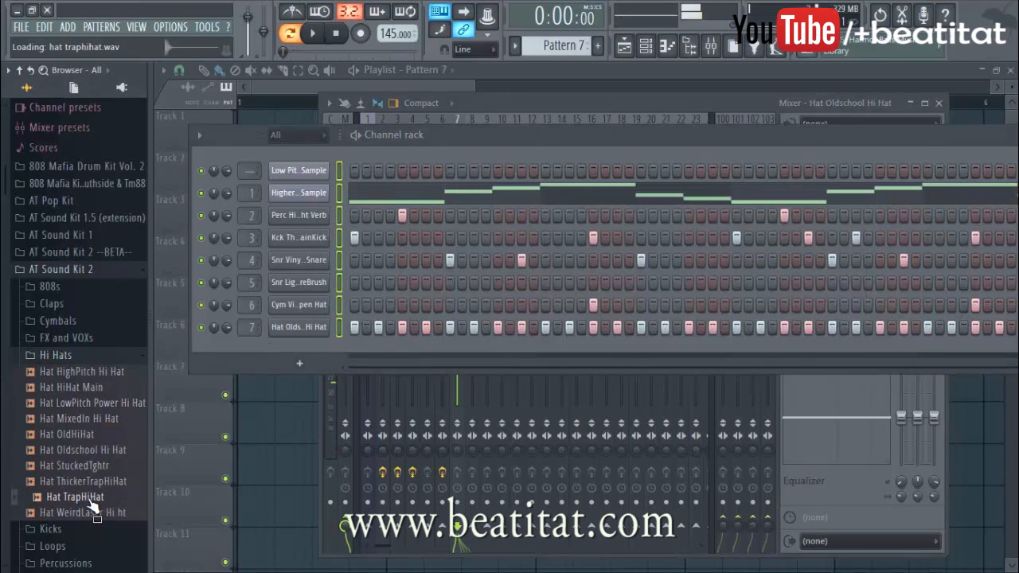
Step: Add Hat TrapHiHat as a new channel routed to mixer track 8 and lower that track's volume
left_click_drag(318, 358, 324, 349)
left_click(324, 350)
double_click(709, 312)
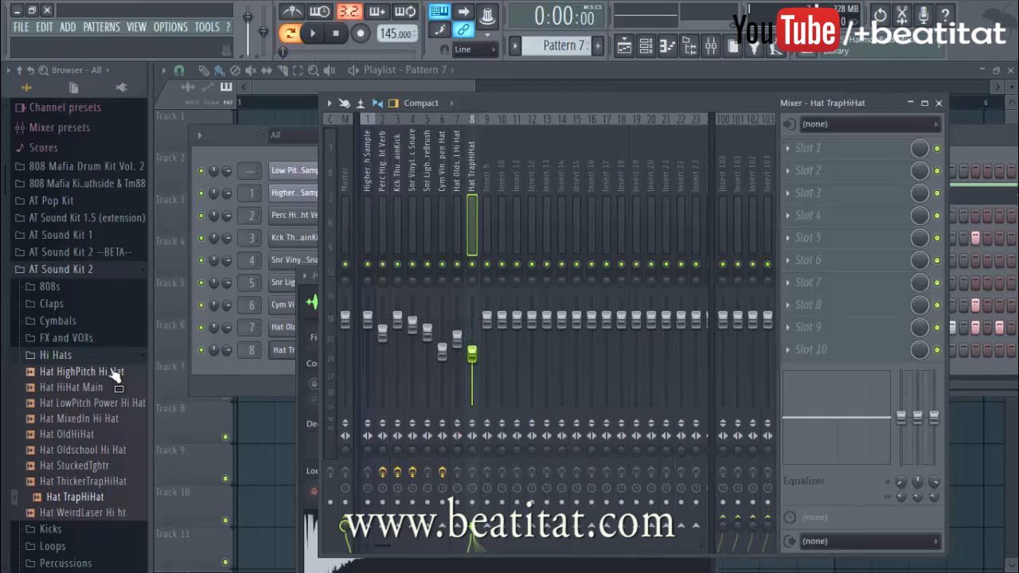
Step: Open the piano roll for Hat TrapHiHat and place two adjacent C5 notes on the second beat of bar 1
left_click(227, 372)
right_click(298, 358)
left_click(356, 352)
left_click(367, 274)
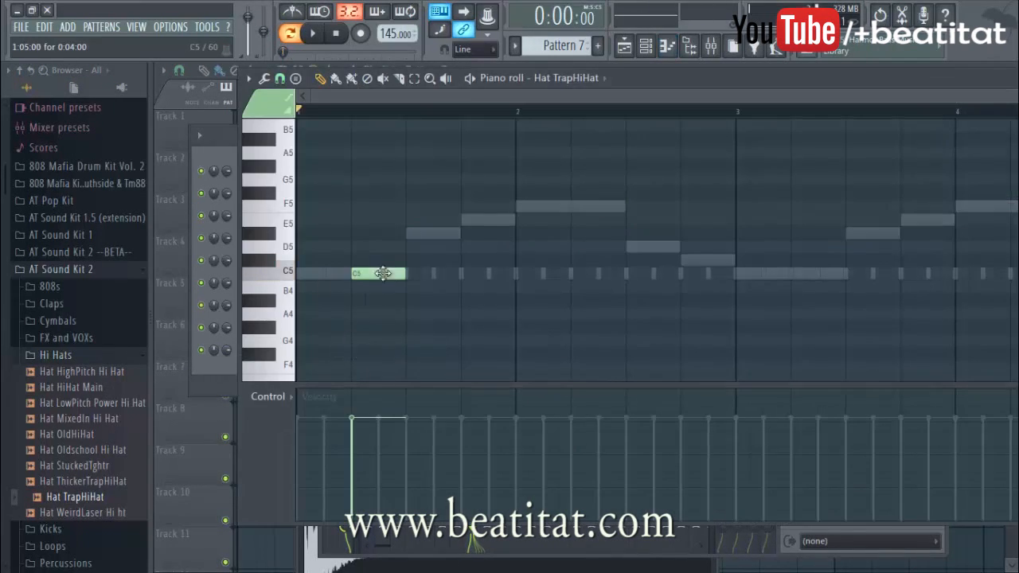
left_click(382, 275)
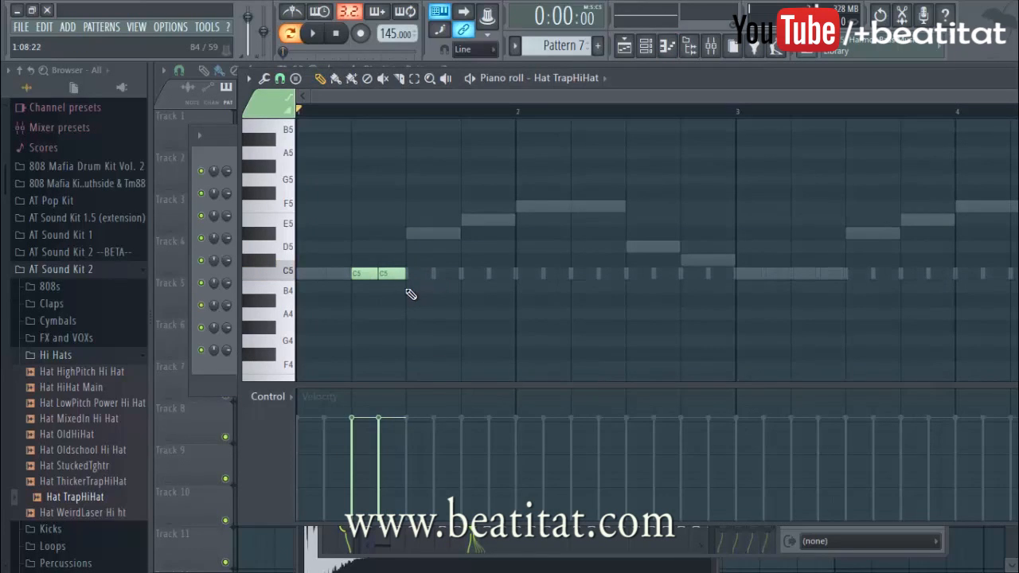
Step: Turn the second C5 note into a roll of four short notes and ramp their velocities upward
scroll(408, 291, "up", 2)
left_click_drag(477, 97, 217, 151)
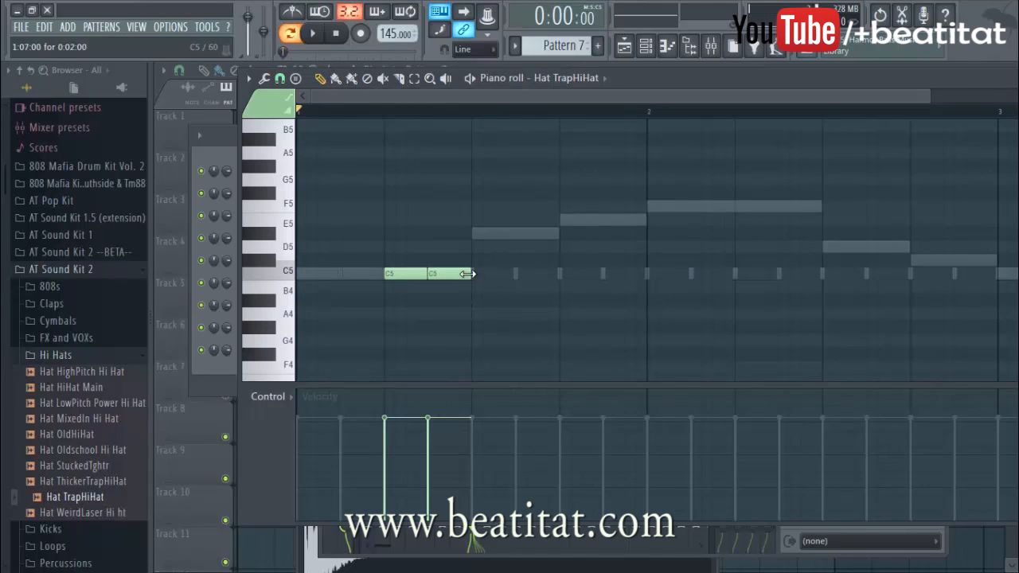
left_click(443, 275)
key("space")
left_click(455, 274)
left_click(466, 275)
key("space")
key("space")
left_click_drag(428, 475, 476, 396)
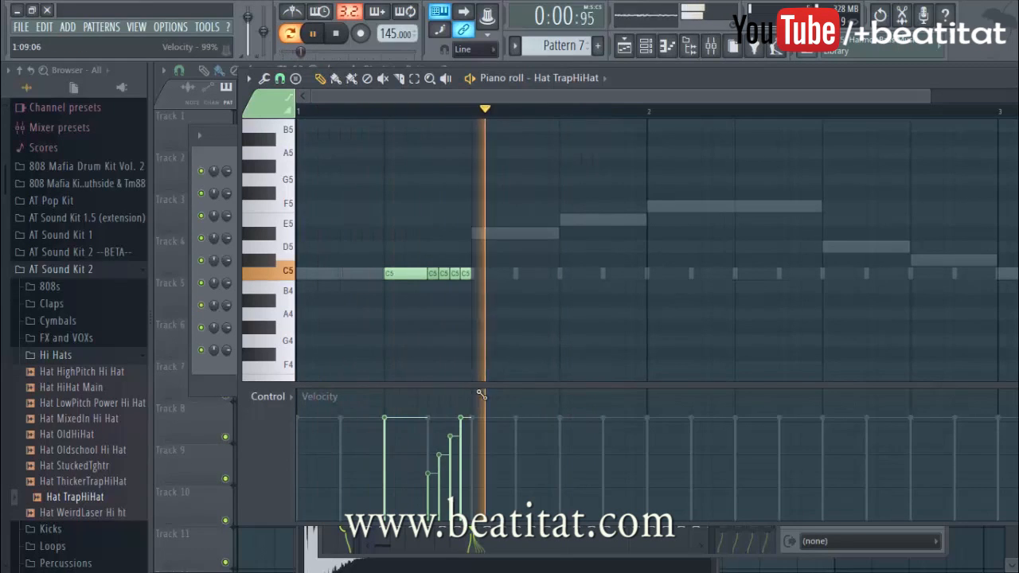
Step: Place a short E5 note on beat 4 of bar 1, followed by a roll of four short E5 notes up to bar 2
left_click(571, 230)
left_click_drag(571, 230, 568, 221)
left_click(609, 221)
left_click(629, 221)
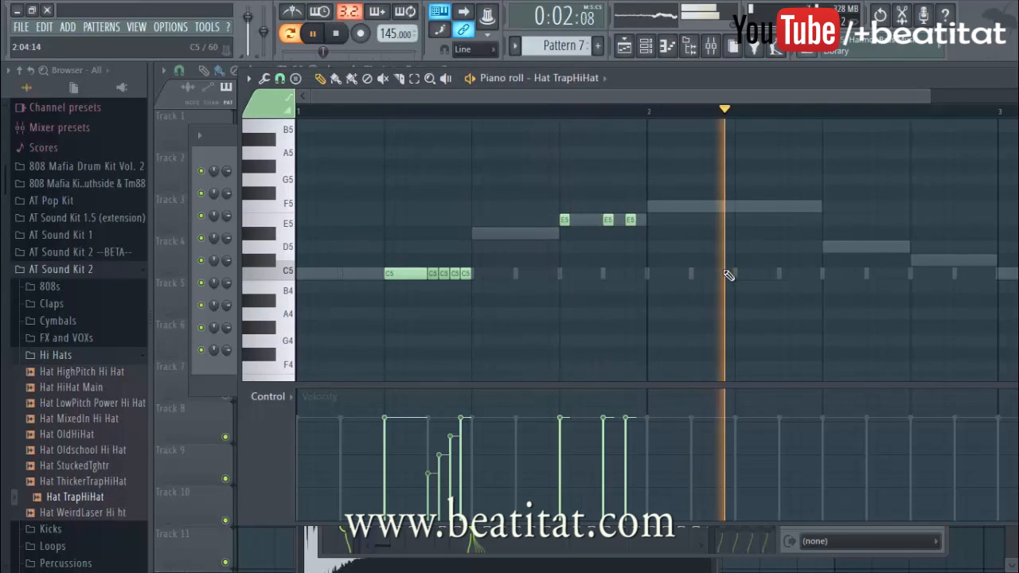
key("space")
left_click(637, 221)
key("space")
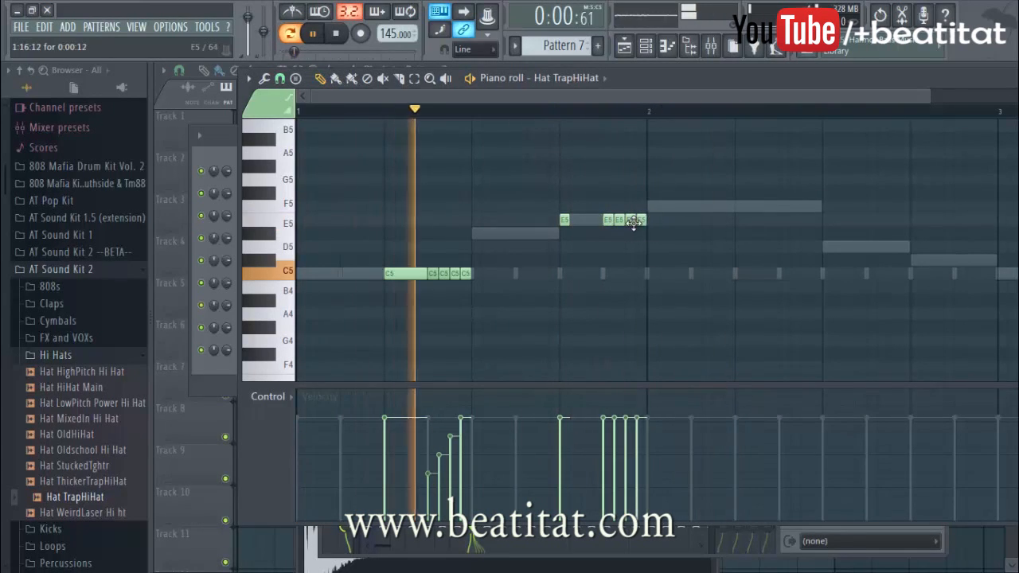
key("space")
Step: Place three short C5 notes across beat 2 of bar 2 in the Hat TrapHiHat piano roll
left_click(735, 274)
key("space")
left_click(782, 275)
left_click(805, 276)
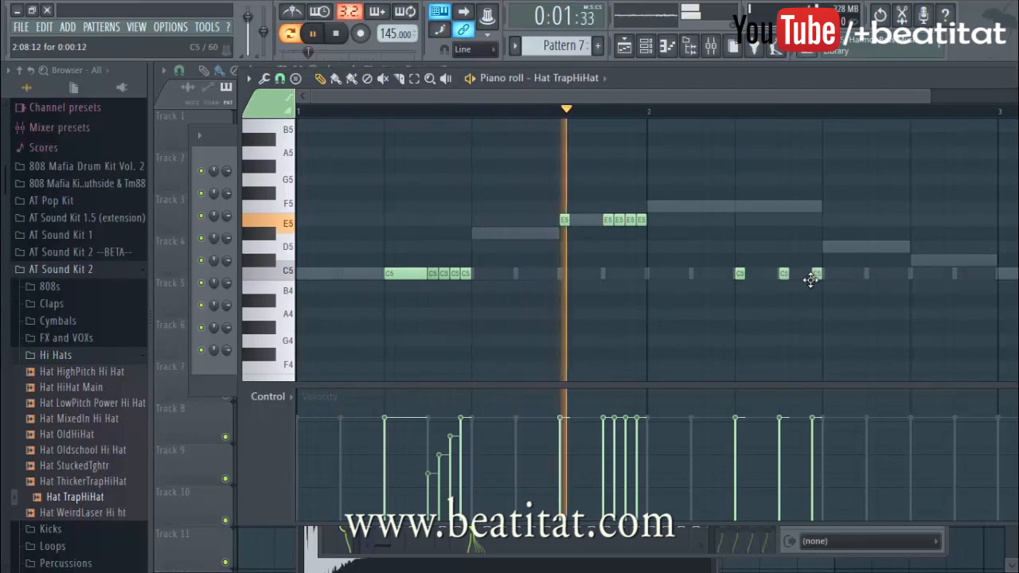
scroll(792, 300, "down", 3)
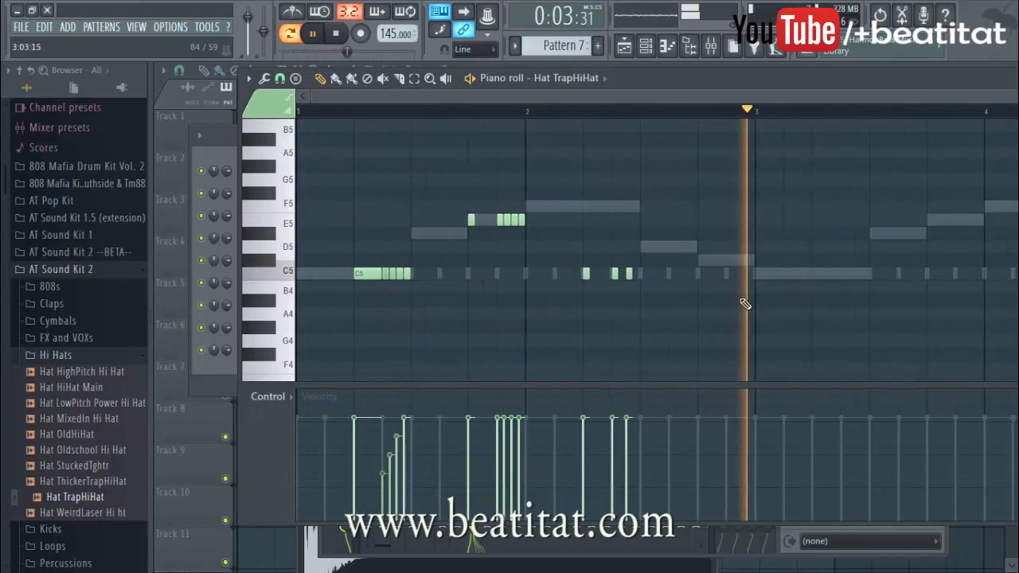
key("space")
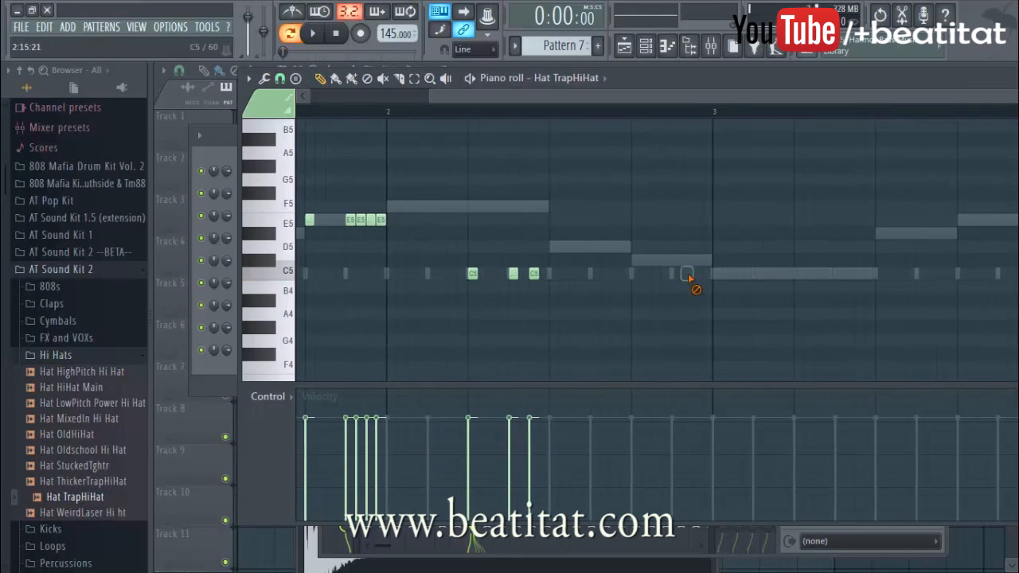
Step: Copy all the Hat TrapHiHat notes from bars 1 and 2 into bars 3 and 4
scroll(632, 350, "down", 2)
key("ctrl+a")
mouse_move(353, 273)
left_mouse_down("shift")
mouse_move(705, 257)
mouse_move(675, 271)
left_mouse_up("shift")
left_click_drag(466, 93, 7, 240)
key("ctrl+a")
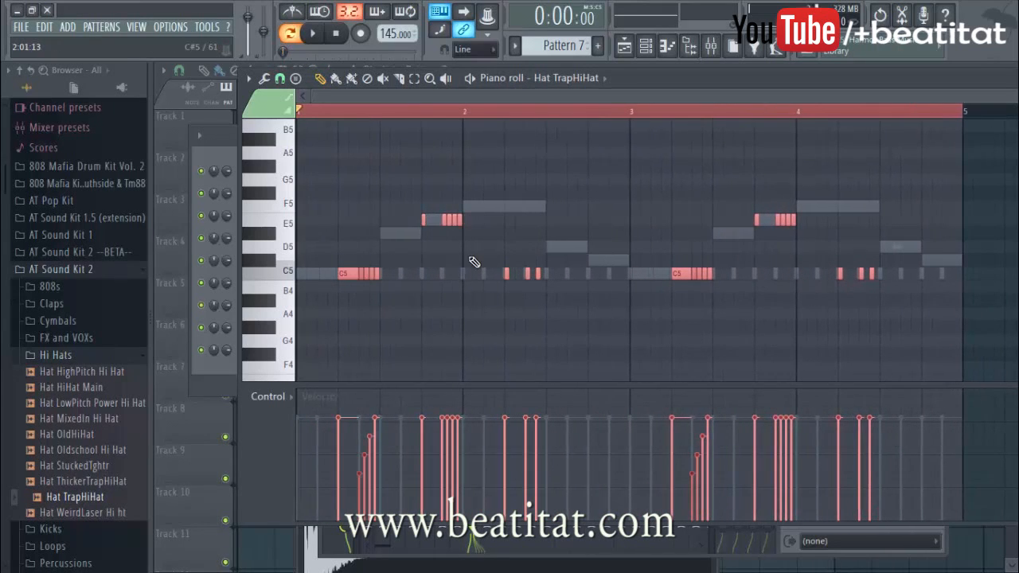
left_click(646, 306)
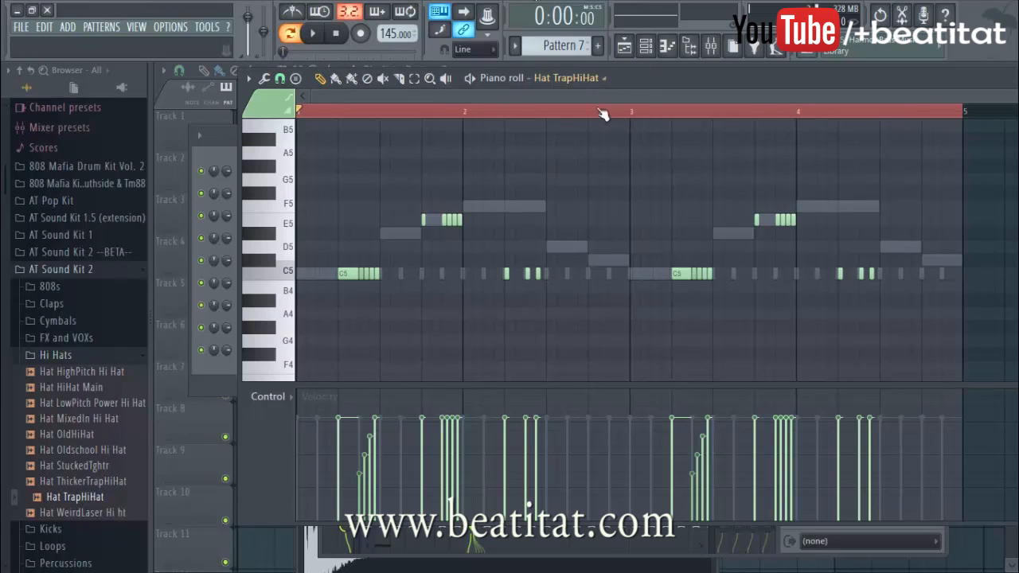
Step: Add a C5 note in the second half of beat 3 of bar 3 and chop it into a roll of eight notes
left_click(631, 111)
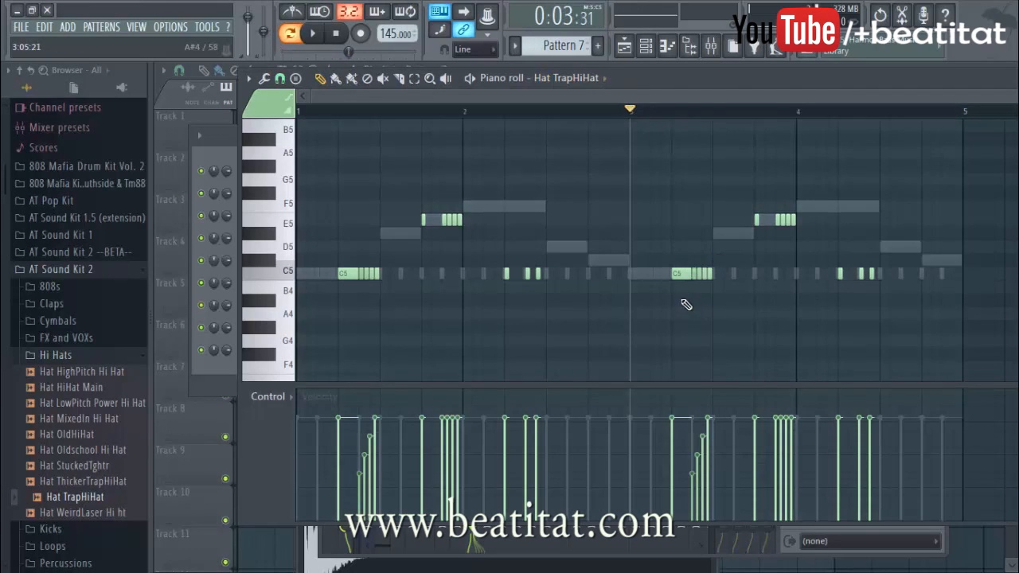
scroll(686, 306, "up", 4)
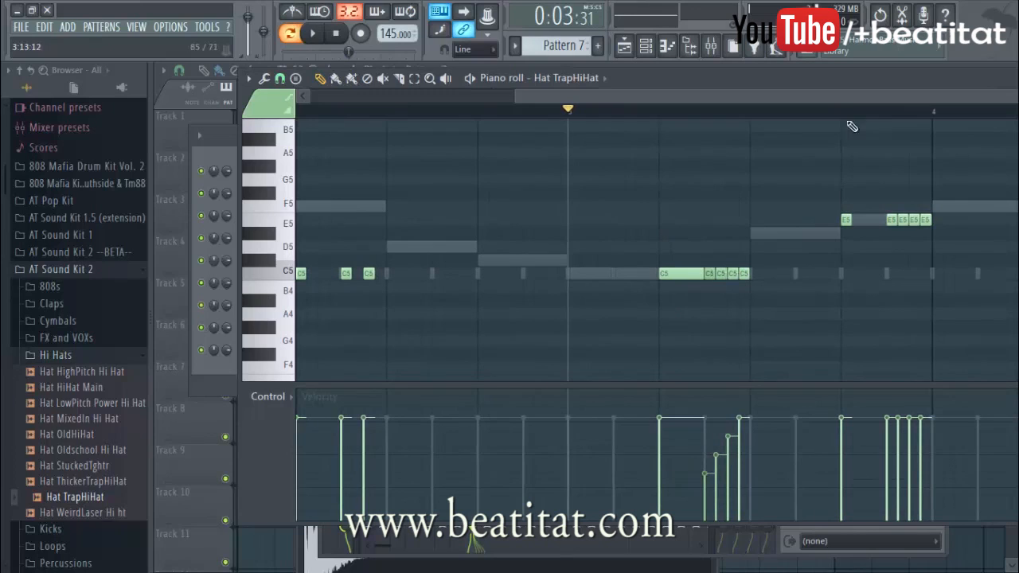
left_click(811, 275)
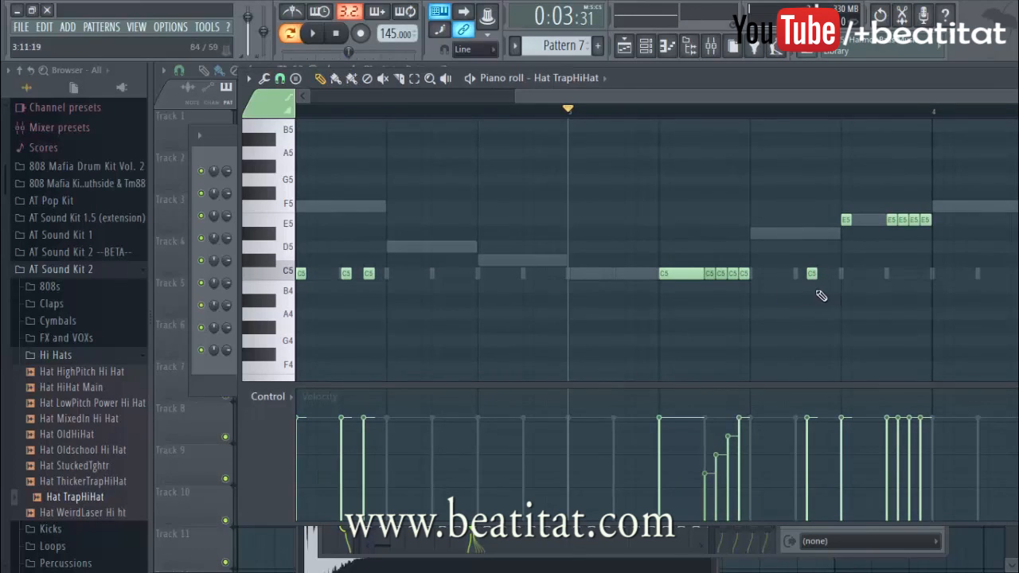
left_click(801, 274)
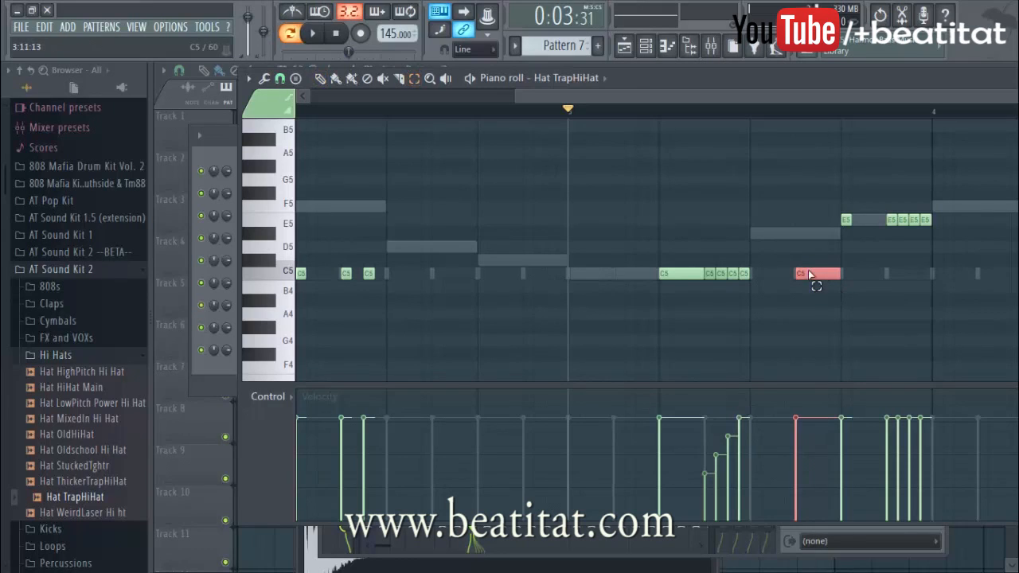
key("ctrl+u")
left_click_drag(788, 208, 551, 182)
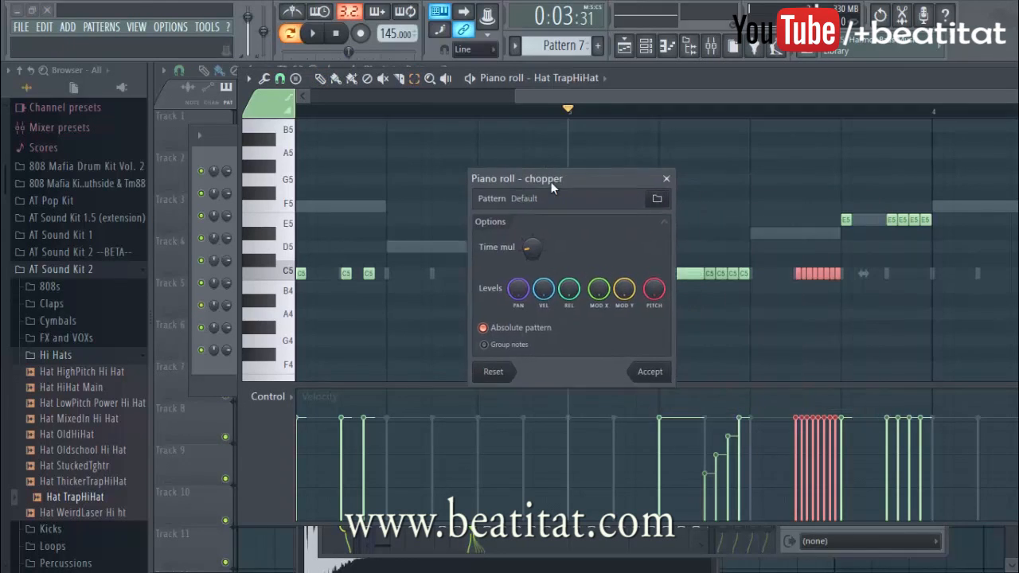
left_click(598, 380)
key("space")
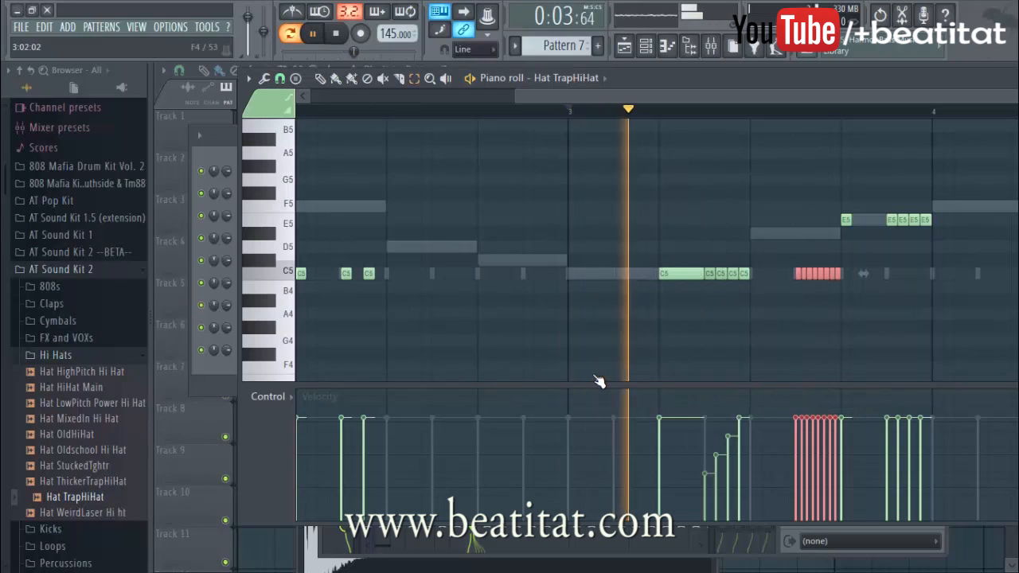
Step: Copy the eight-note C5 roll to the start of beat 4 of bar 4 and ramp the copy's velocities upward
left_click_drag(586, 92, 731, 103)
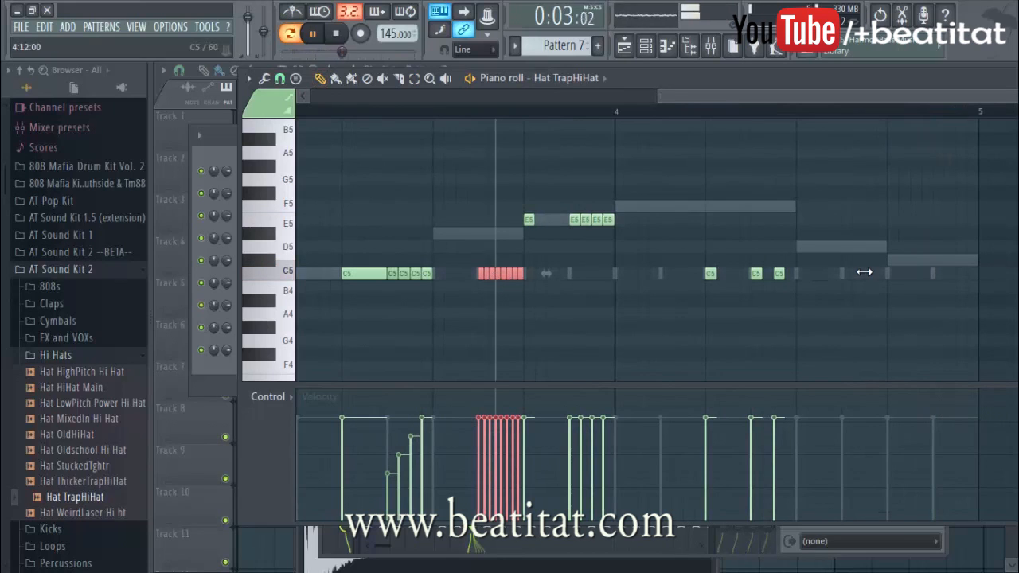
left_click_drag(484, 274, 893, 274)
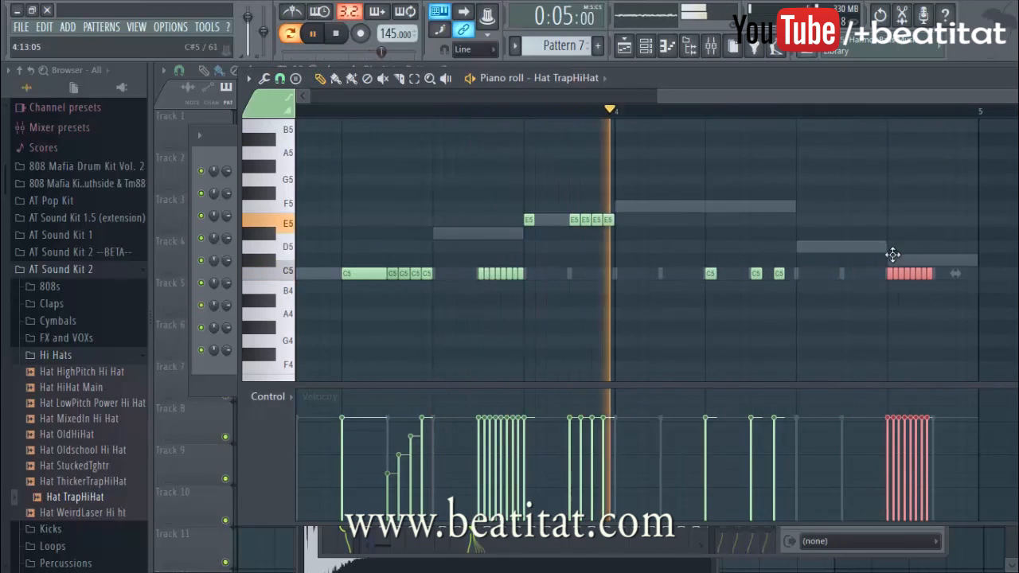
left_click_drag(886, 494, 953, 398)
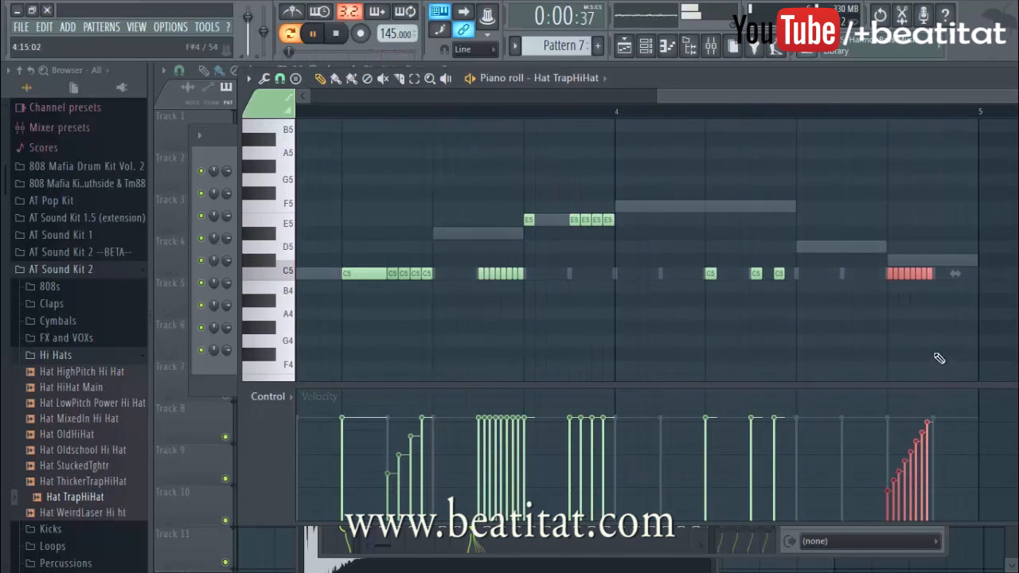
right_click(924, 333)
Step: Draw a descending note fine pitch ramp over the eight-note C5 roll in bar 3, ending near -890 cents
left_click(603, 78)
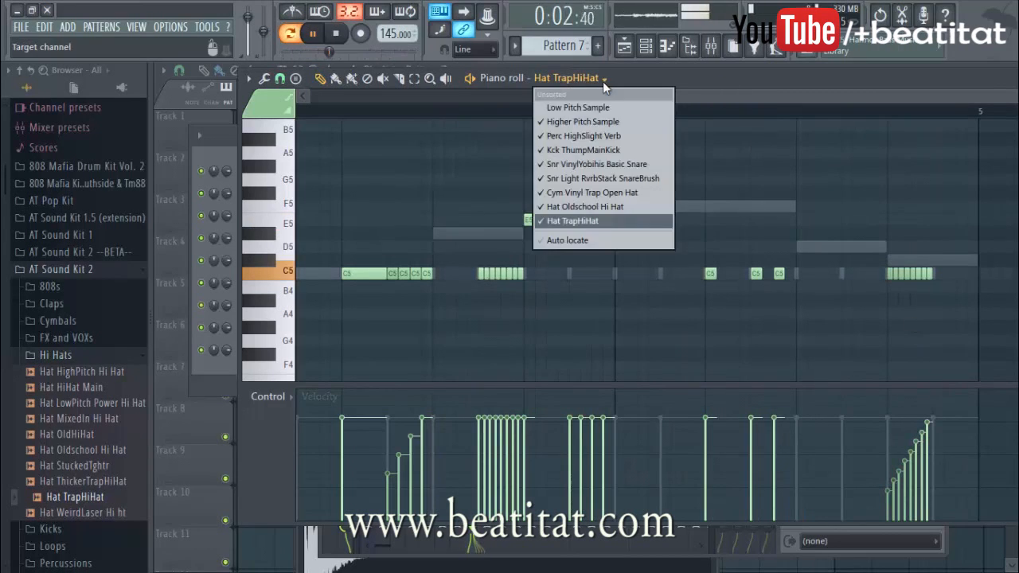
left_click(292, 397)
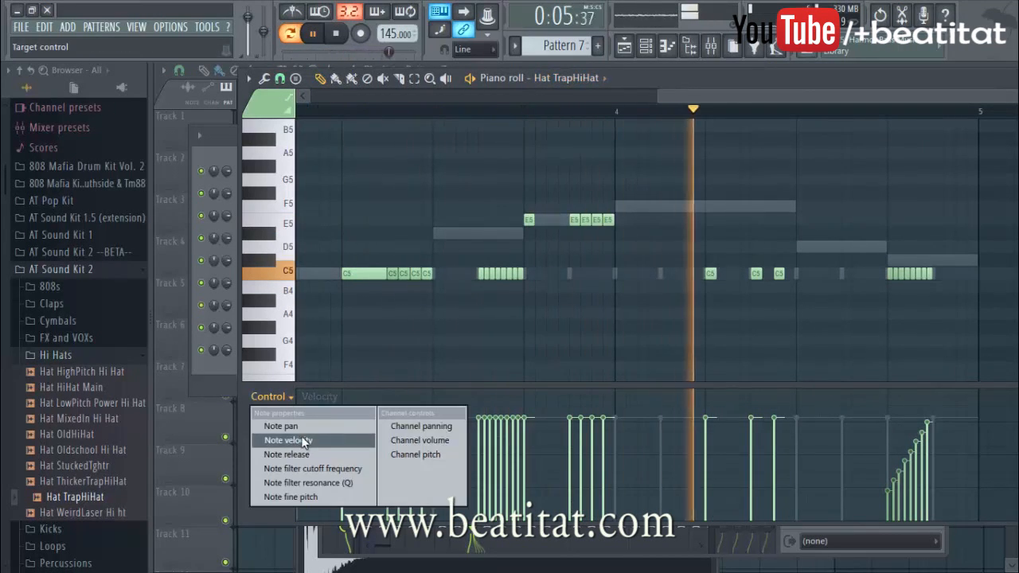
left_click(303, 495)
left_click_drag(482, 420, 494, 446)
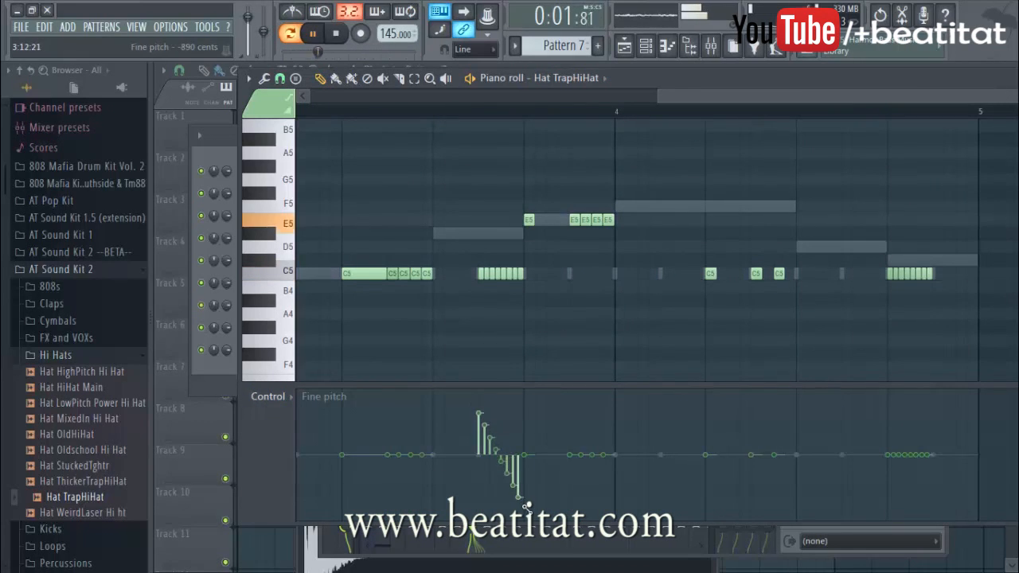
left_click_drag(522, 504, 525, 504)
left_click(527, 455)
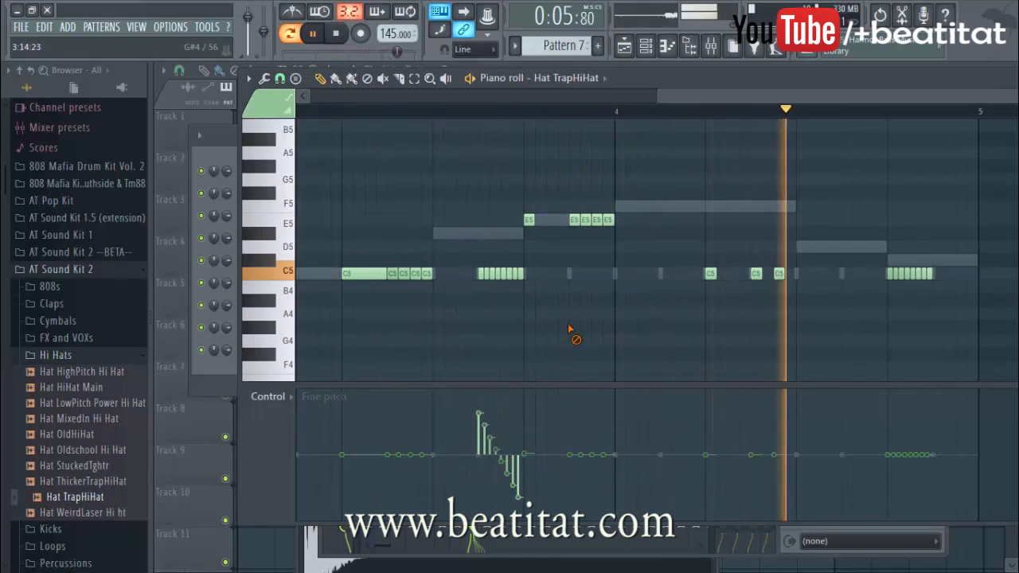
left_click(591, 84)
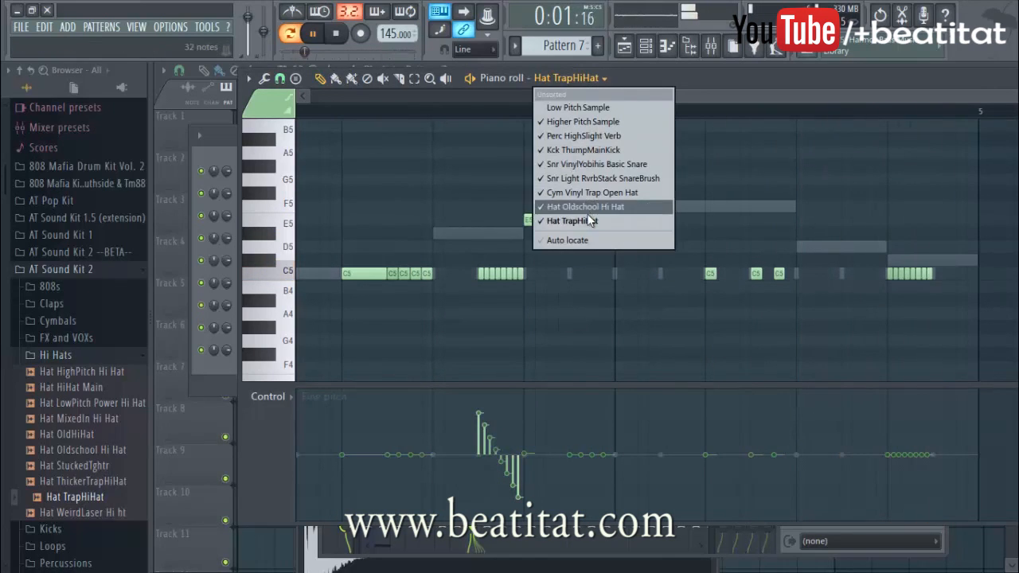
left_click(468, 334)
key("space")
Step: Draw a note pan ramp over the bar 3 eight-note roll, sweeping from the right to about 47% left
left_click(281, 399)
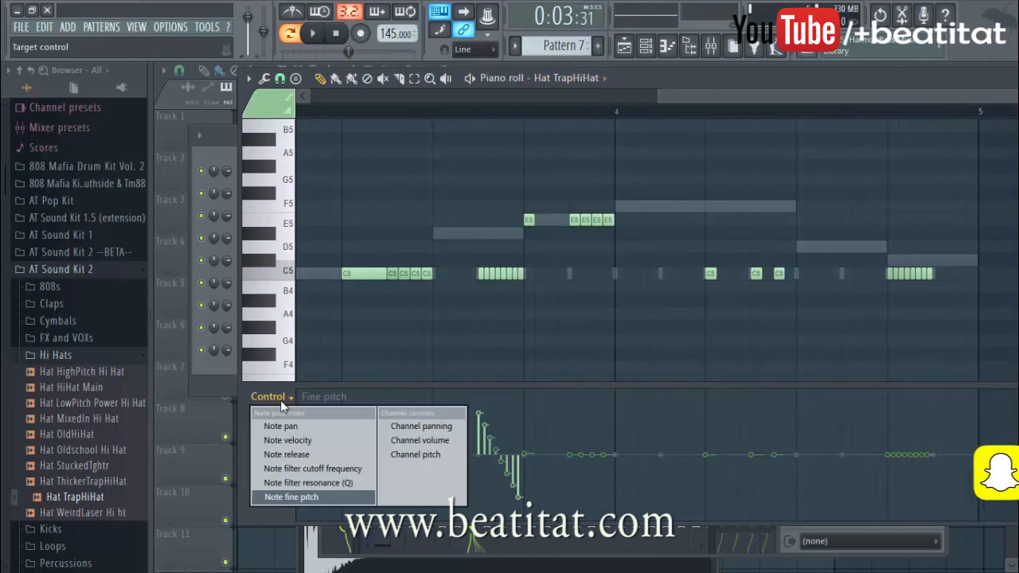
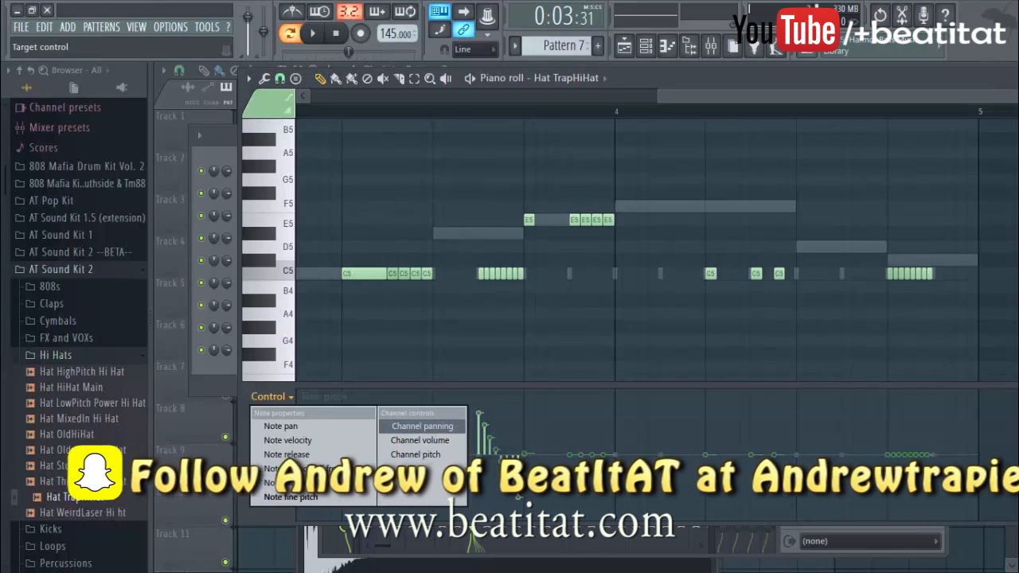
left_click(324, 430)
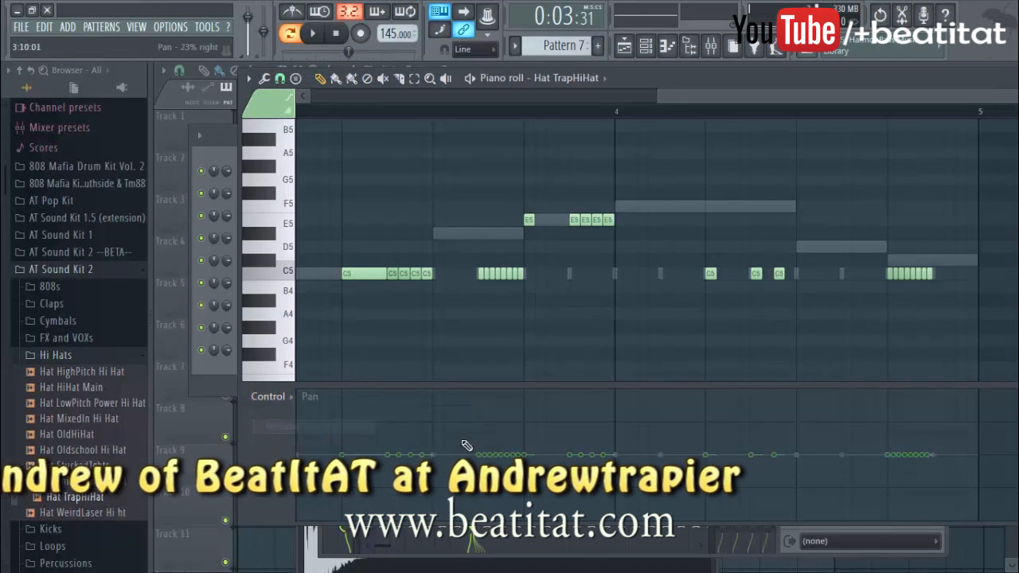
left_click_drag(482, 432, 522, 489)
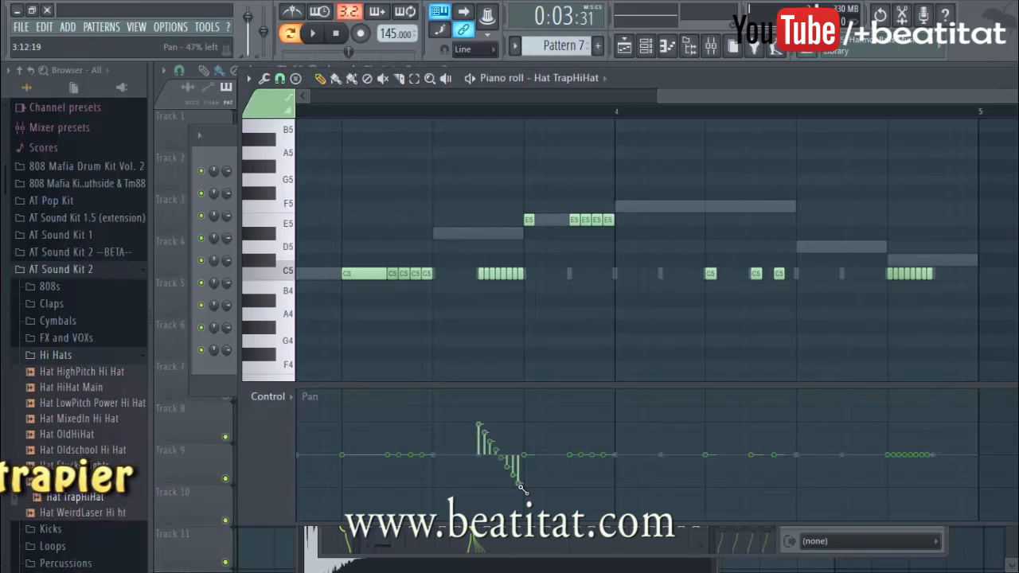
key("space")
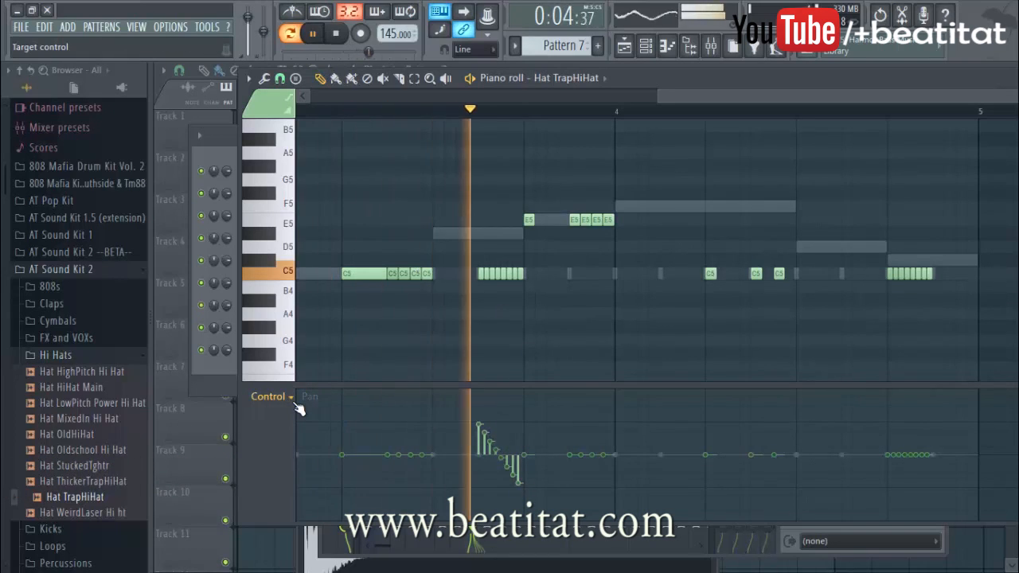
Step: Switch back to note velocity and ramp the velocities of the bar 3 eight-note roll upward
left_click(293, 398)
left_click(309, 442)
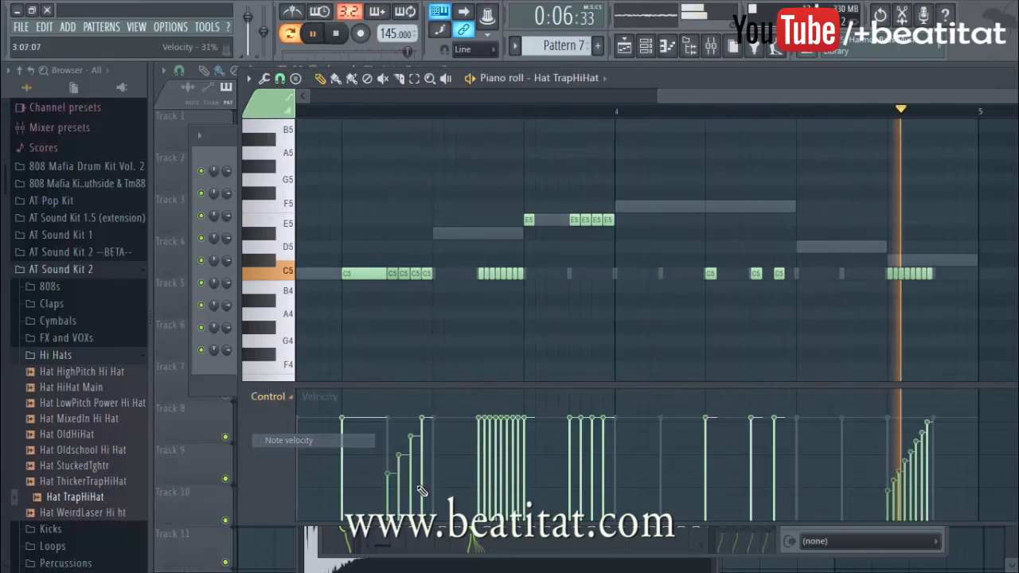
left_click_drag(473, 517, 512, 447)
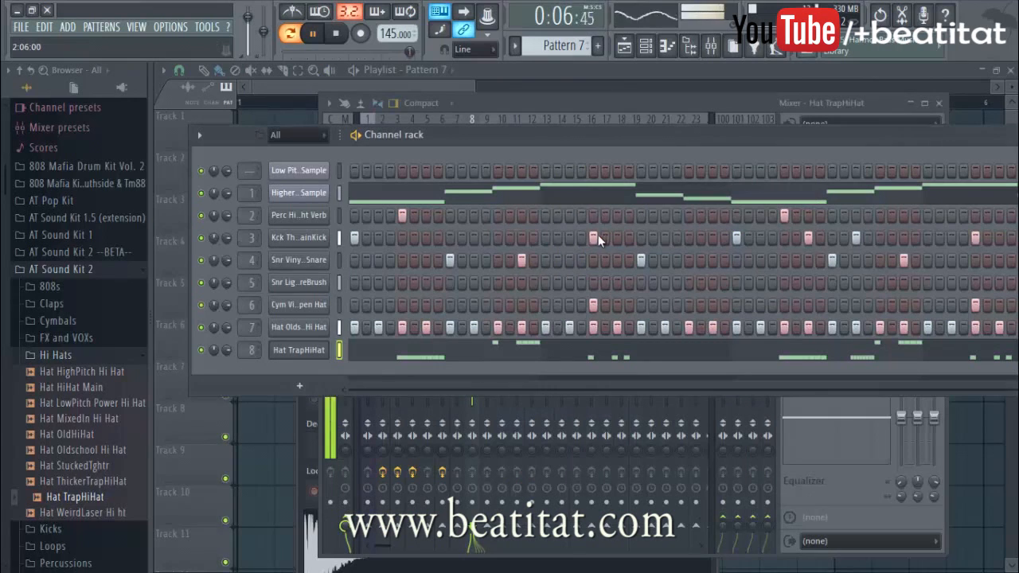
Step: Load Fruity parametric EQ 2 in slot 1 of mixer track 8 and move band 1, as a high-pass, up to band 4's frequency
left_click(798, 531)
left_click_drag(476, 359, 476, 362)
left_click(808, 148)
left_click(892, 104)
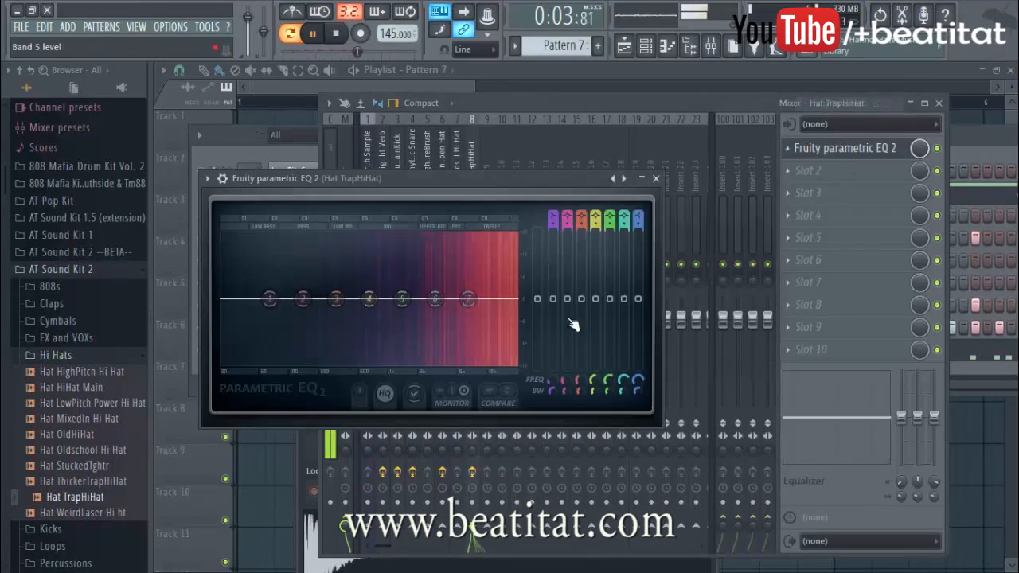
left_click_drag(553, 214, 554, 224)
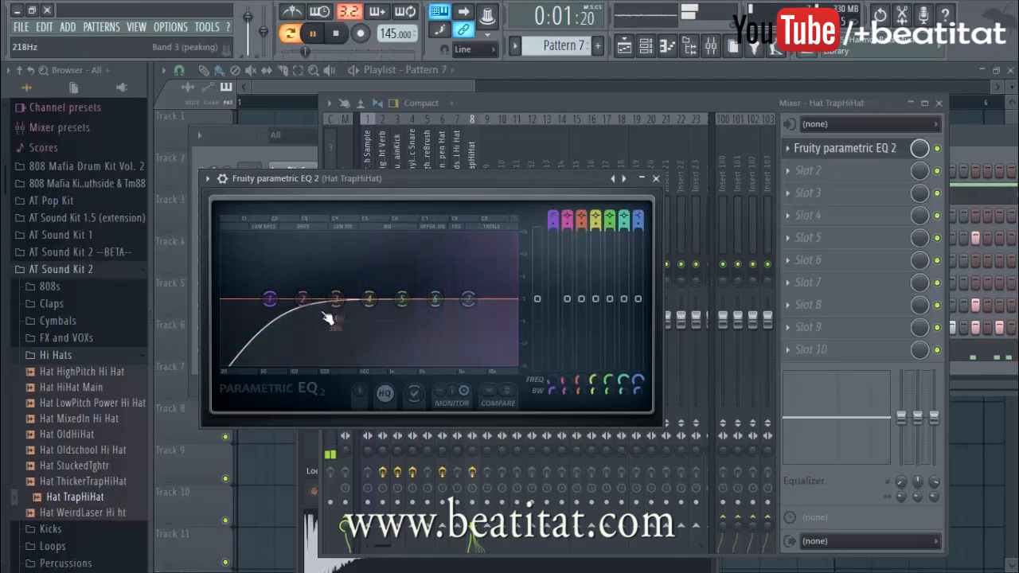
left_click_drag(270, 300, 367, 298)
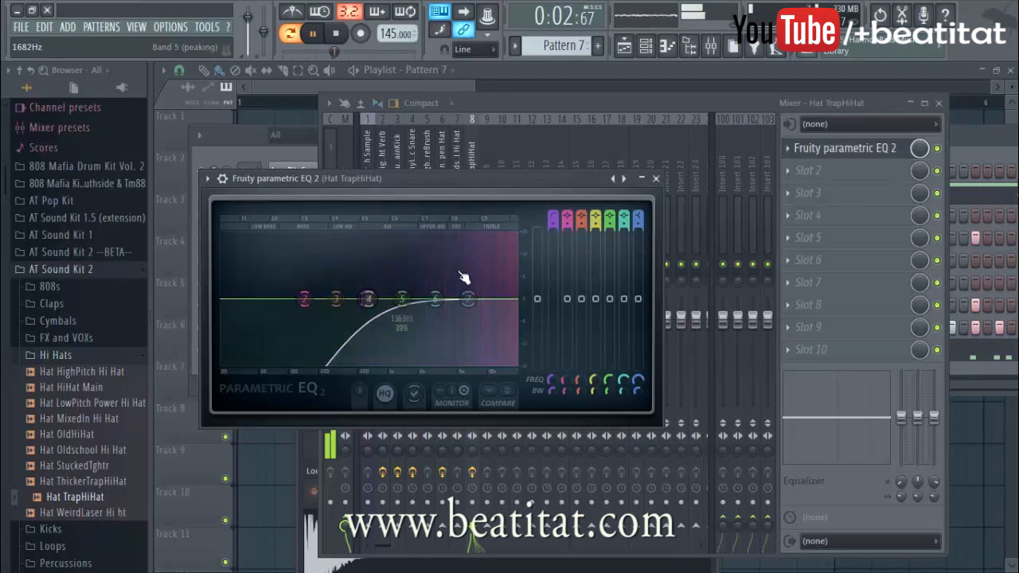
left_click(656, 180)
Step: Load Fruity Chorus in slot 3 of the Hat TrapHiHat mixer track and advance through four of its presets
left_click(820, 192)
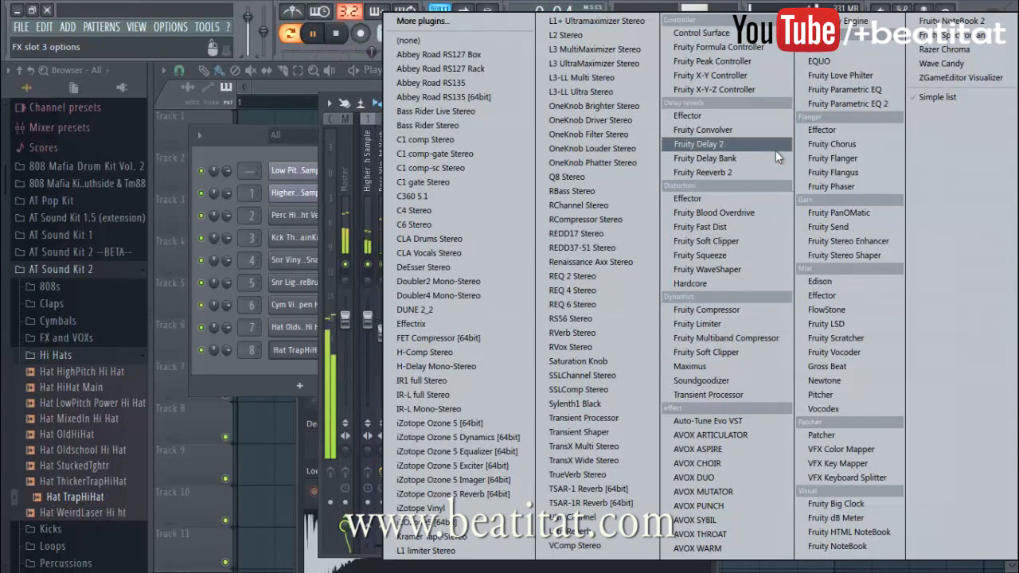
left_click(859, 140)
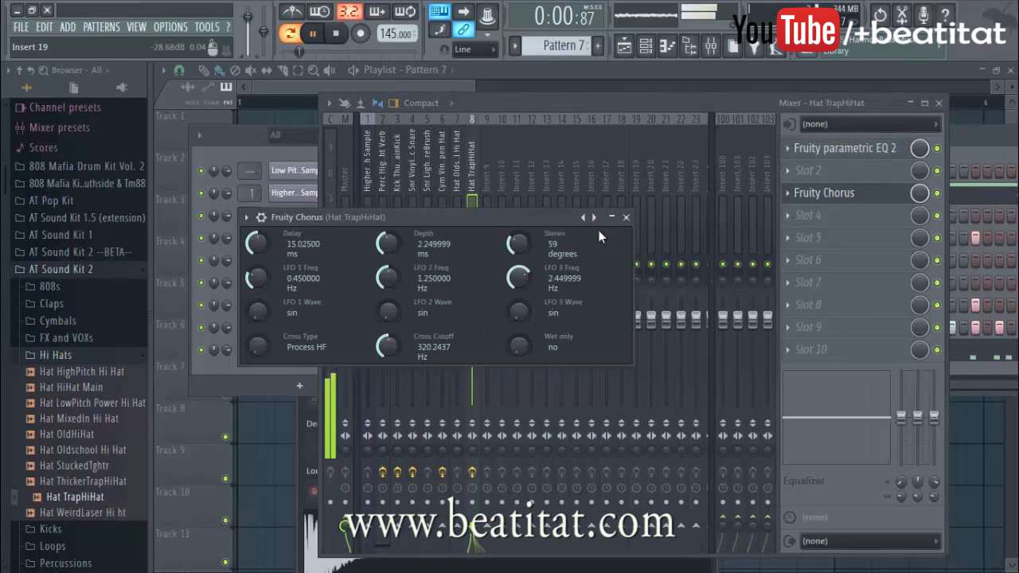
left_click(595, 219)
left_click(595, 219)
left_click(594, 219)
left_click(595, 219)
left_click(626, 217)
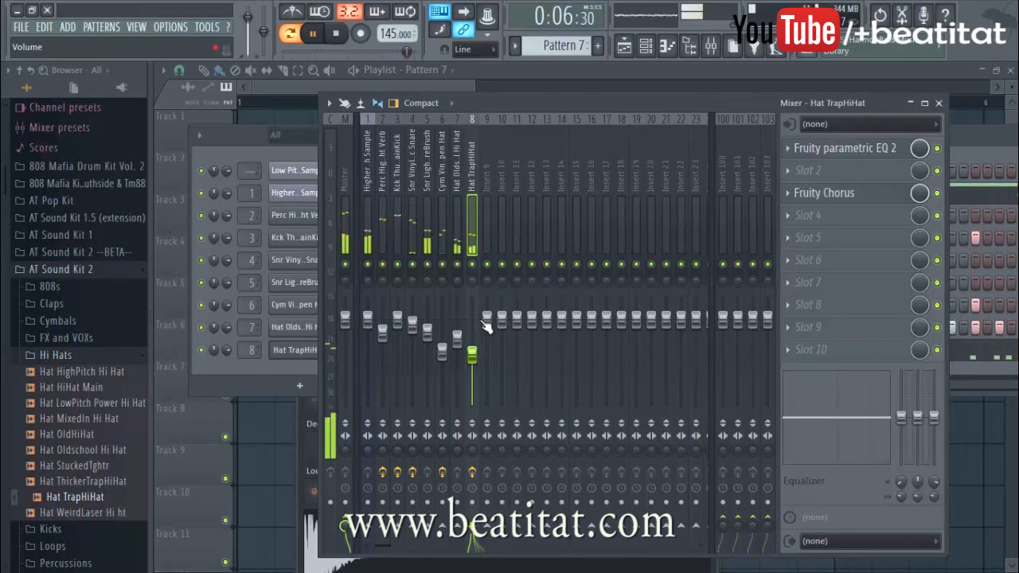
Step: Load Fruity Reeverb 2 in slot 5 of the Hat TrapHiHat mixer track
left_click(837, 237)
left_click(769, 171)
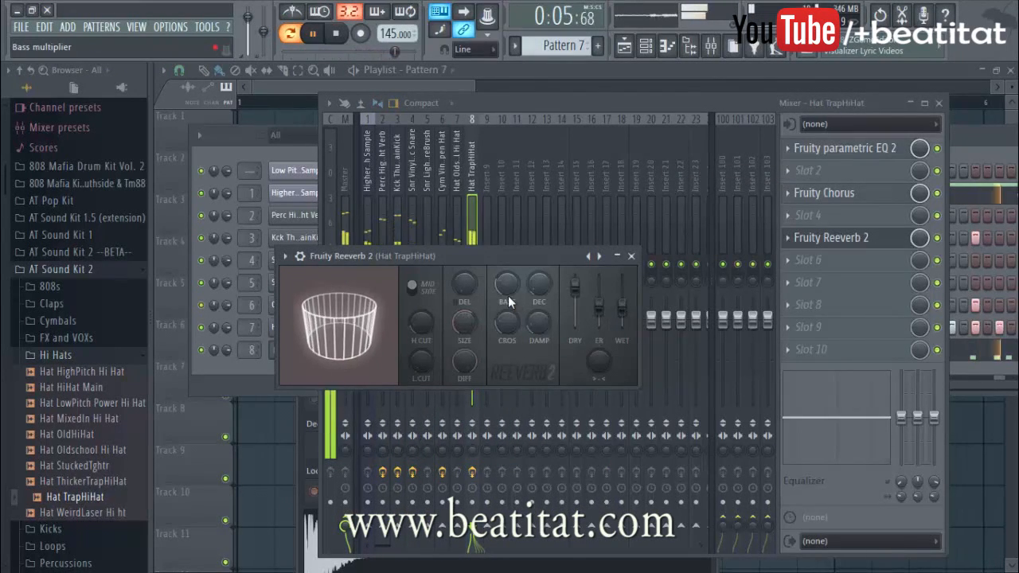
left_click(632, 256)
Step: Audition samples from the 808s folder of AT Sound Kit 2 and add 808 GrrBoom to the channel rack as a new channel
left_click(317, 375)
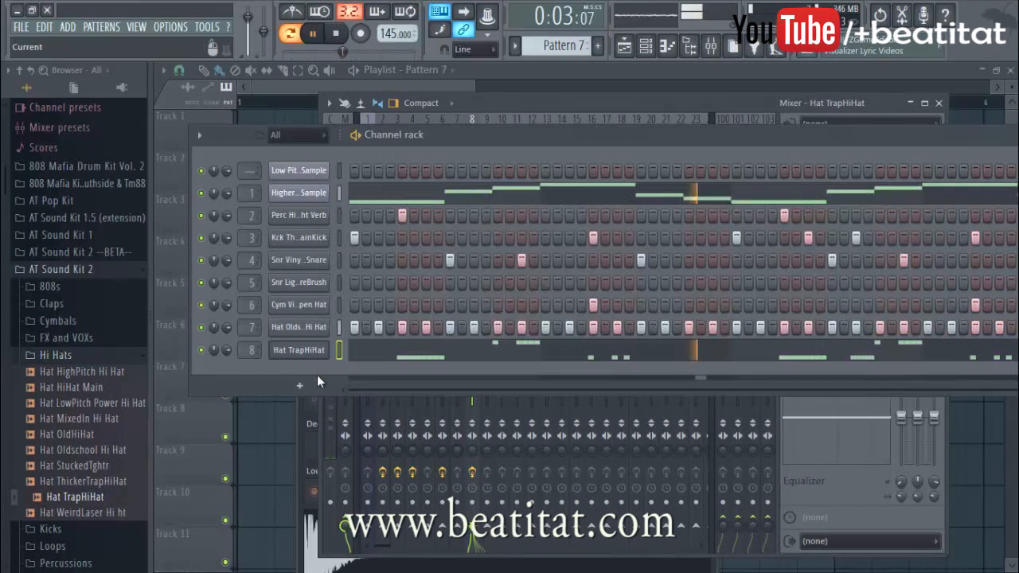
left_click(66, 340)
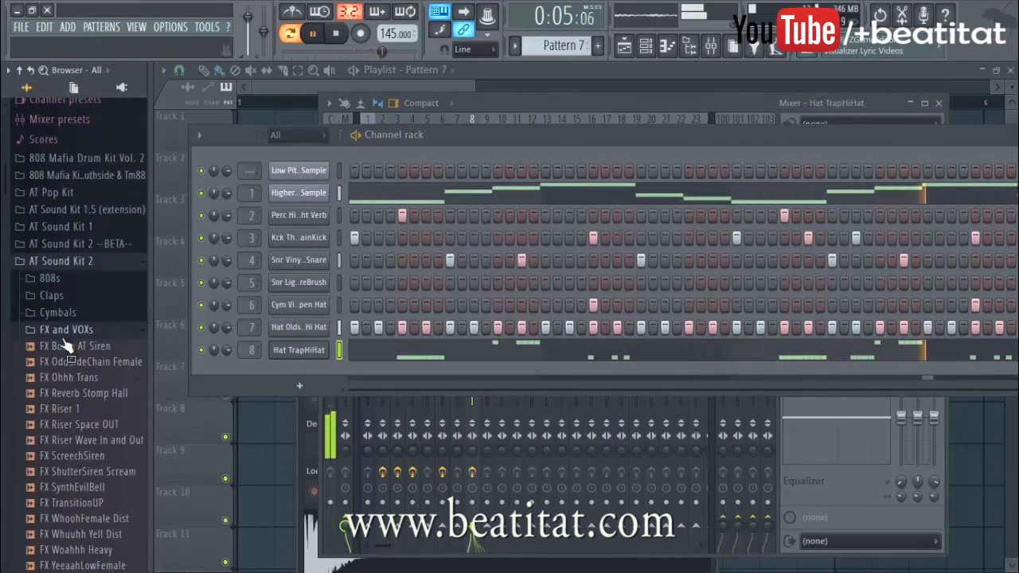
left_click(66, 338)
key("space")
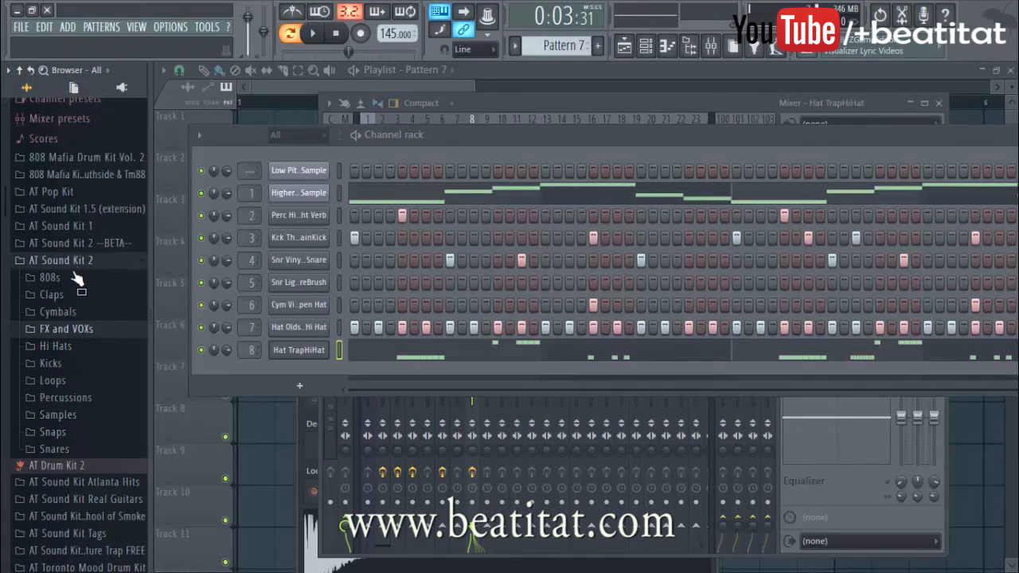
left_click(50, 277)
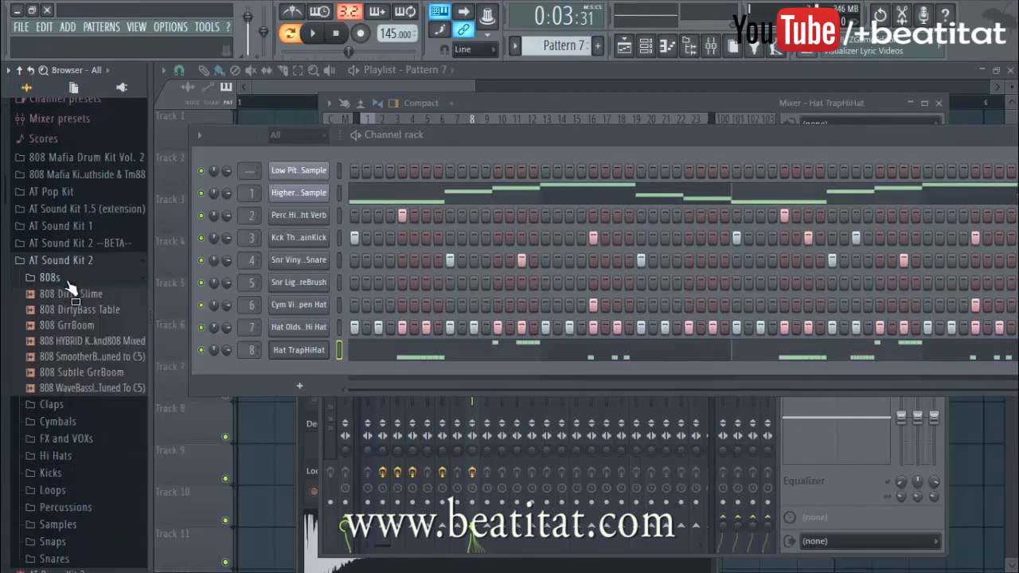
left_click(103, 357)
left_click(103, 341)
left_click(104, 326)
left_click_drag(99, 328, 299, 374)
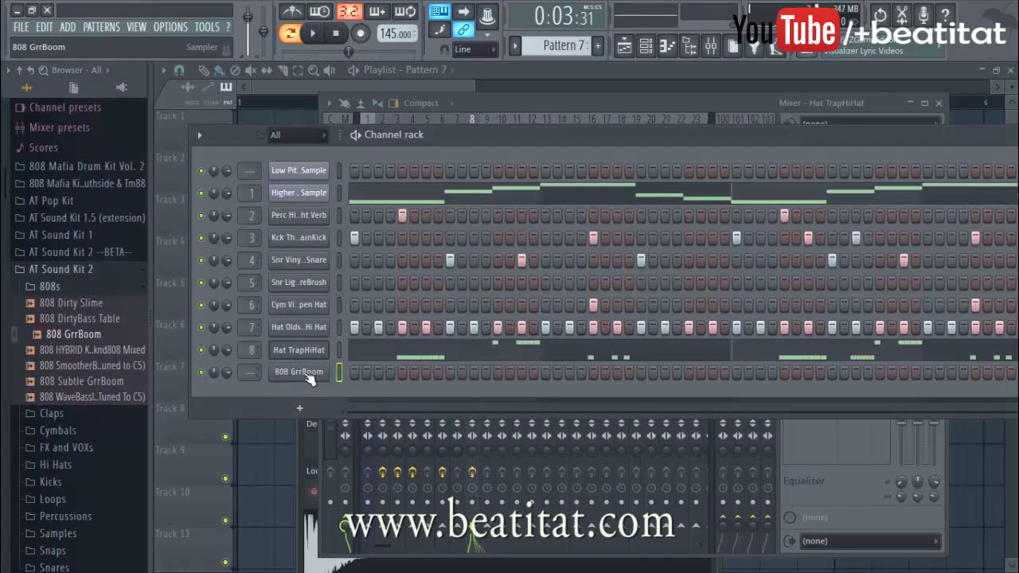
Step: Route the 808 GrrBoom channel to mixer track 9 and lower that track's fader to about -3.0 dB
left_click(308, 375)
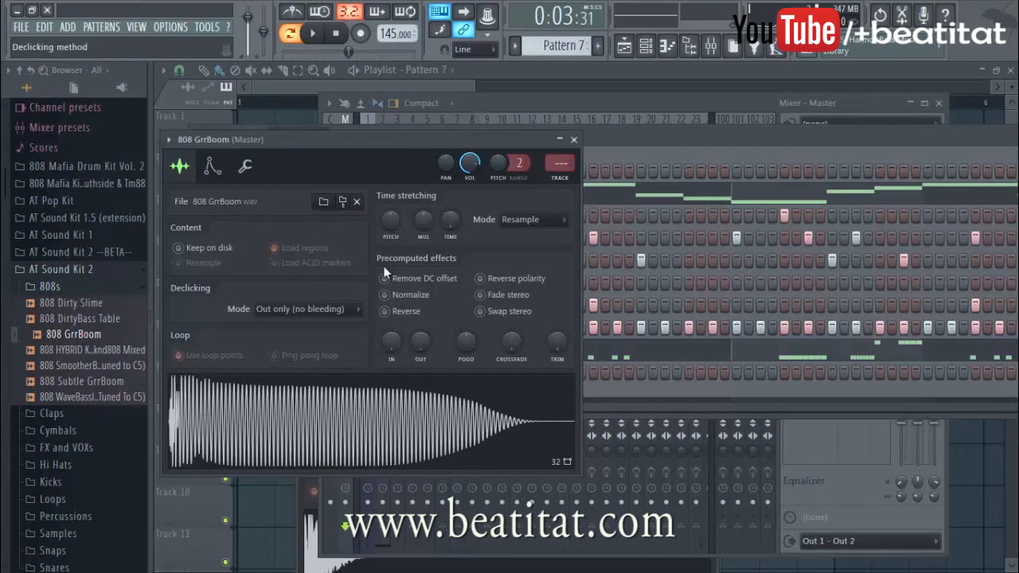
left_click(562, 180)
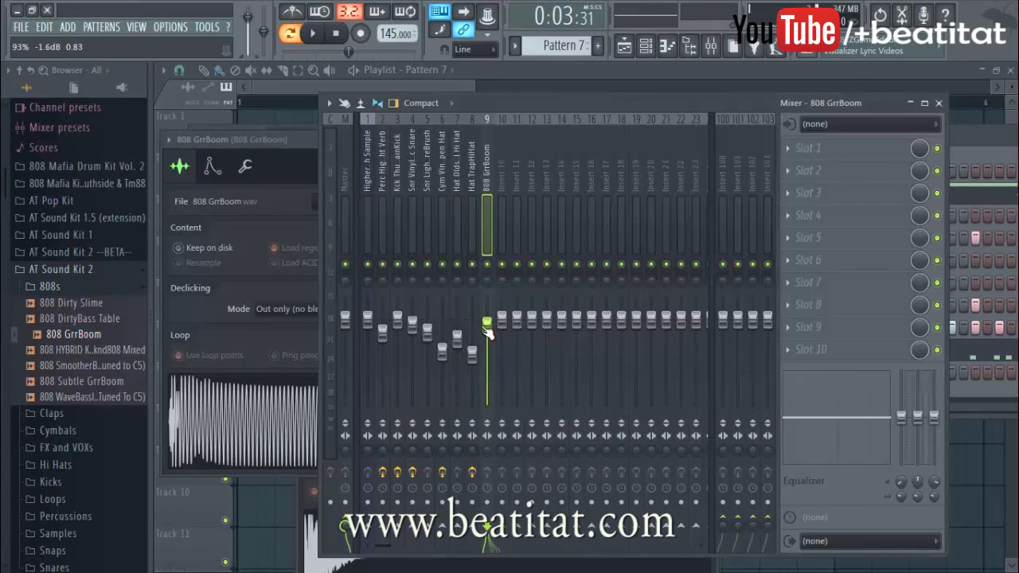
Step: Review the 808 GrrBoom channel's sample and miscellaneous settings and close its settings window
left_click(252, 295)
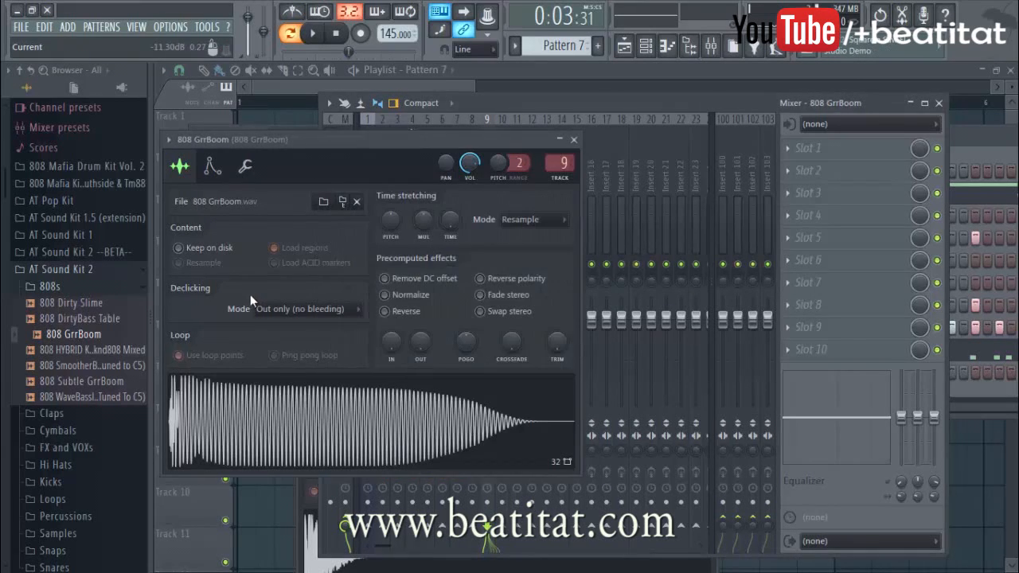
left_click(245, 166)
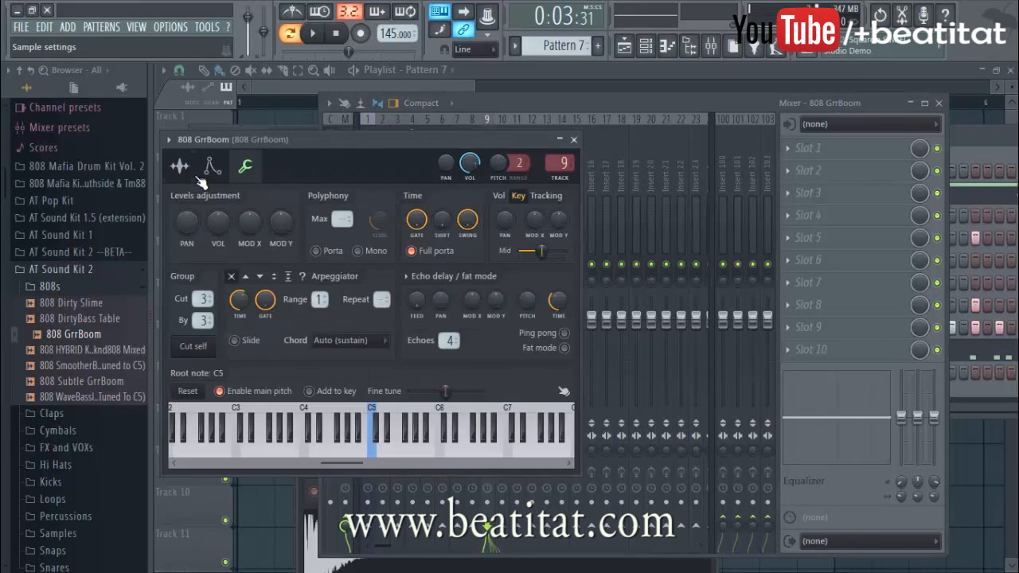
left_click(196, 176)
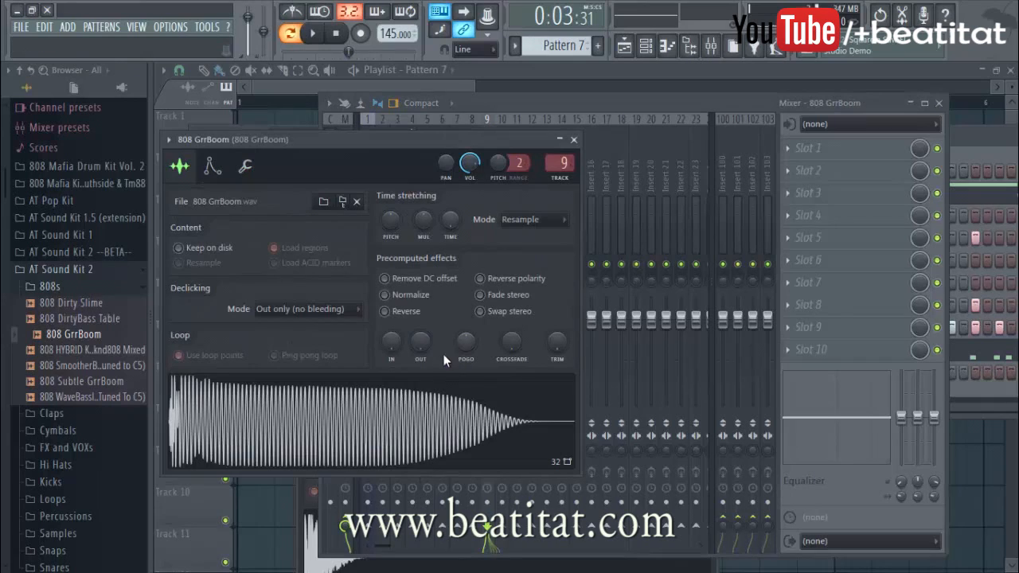
left_click(247, 167)
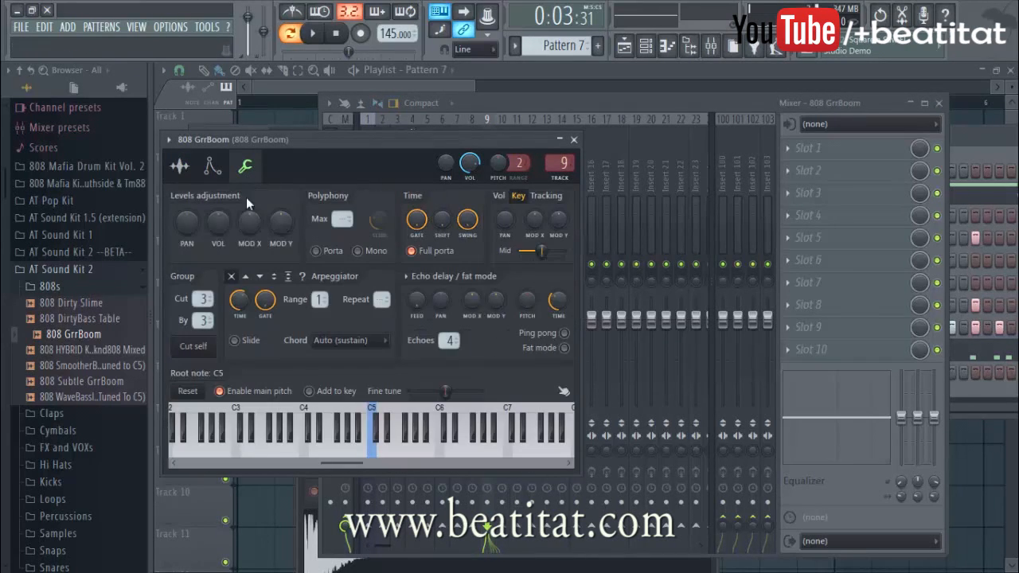
left_click(574, 139)
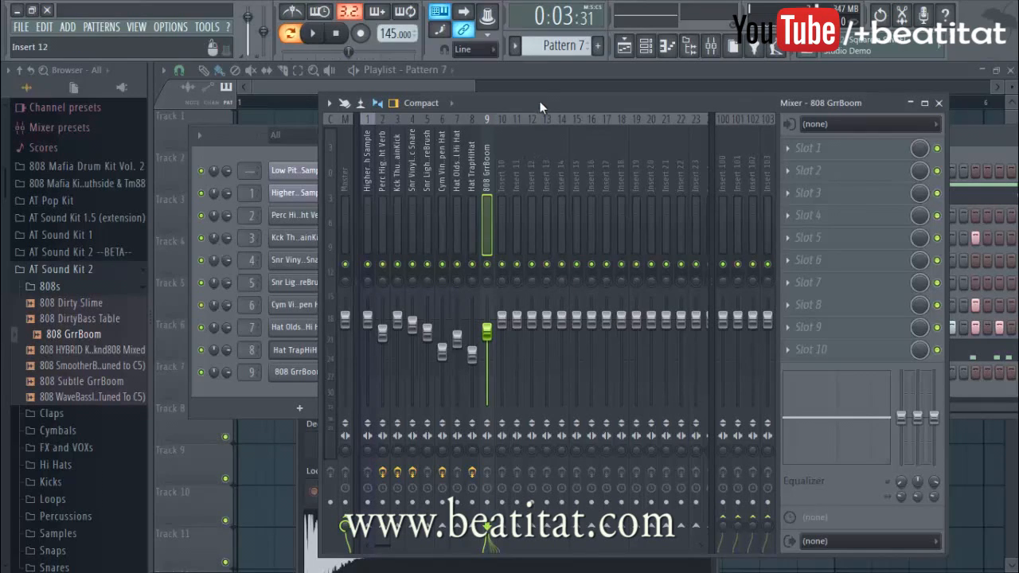
Step: Enlarge the mixer window upward and open the piano roll for the 808 GrrBoom channel in Pattern 7
left_click_drag(542, 101, 559, 45)
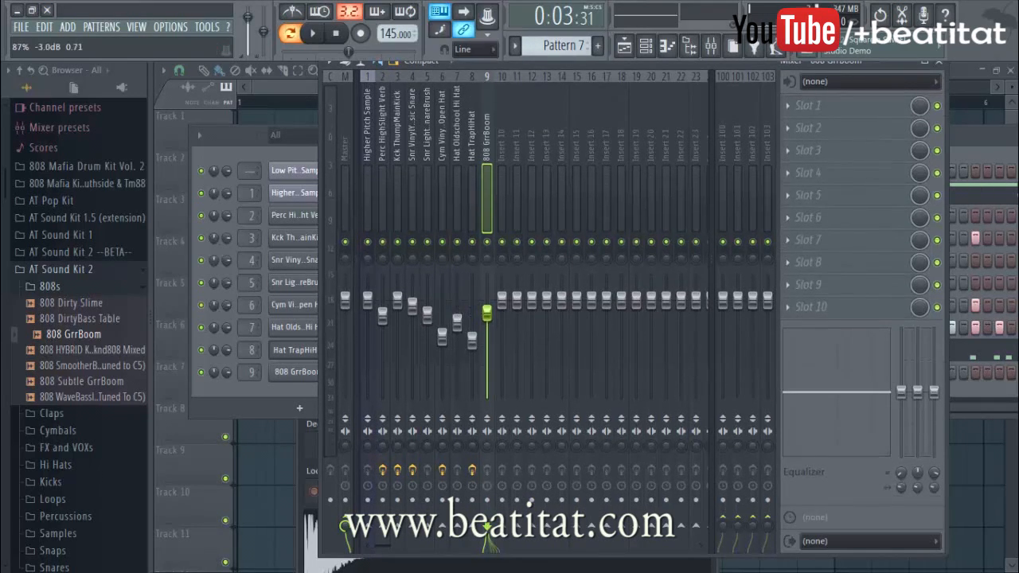
left_click(947, 174)
right_click(329, 383)
left_click(382, 366)
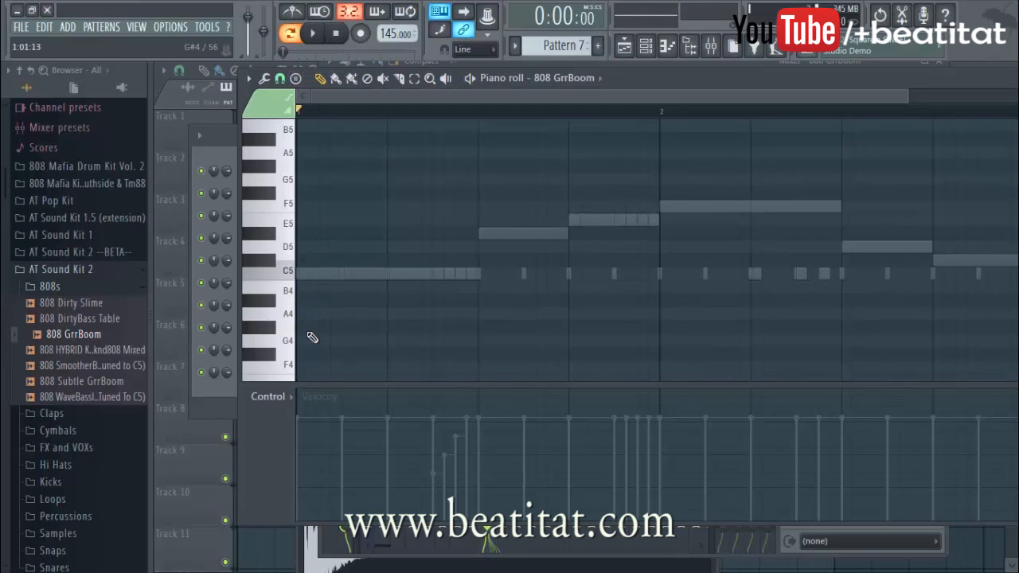
Step: Try a short 808 GrrBoom note on G#4 at the start of bar 1 against the playing pattern
left_click(250, 329)
key("space")
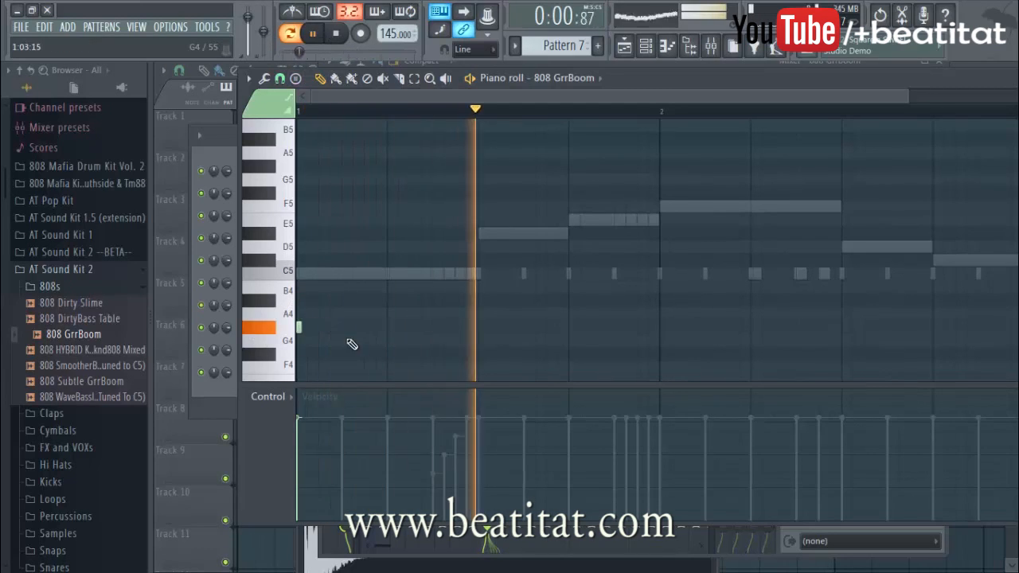
key("space")
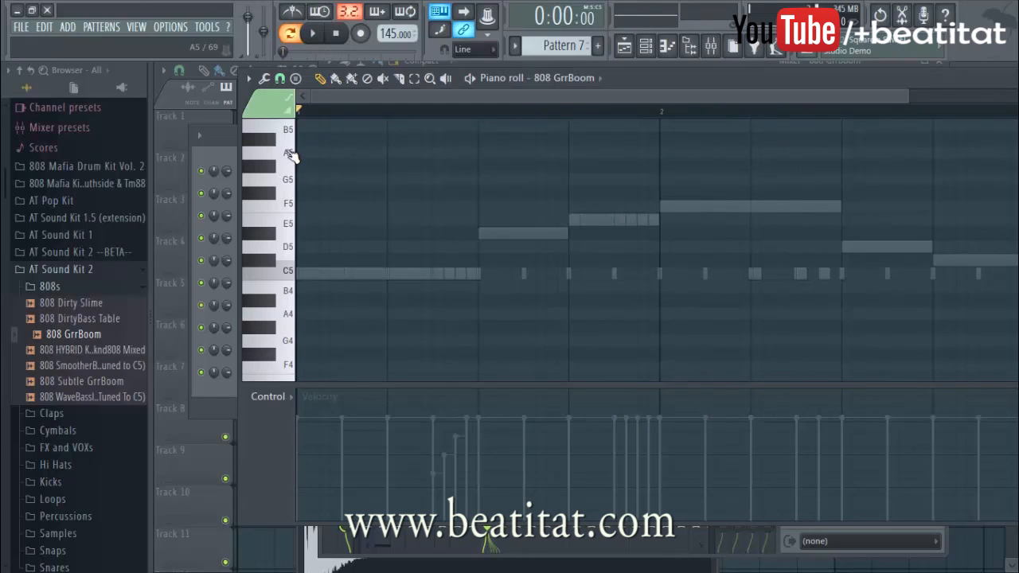
Step: Place a short 808 note on G5 at the start of bar 1 and play the pattern
scroll(290, 154, "up", 3)
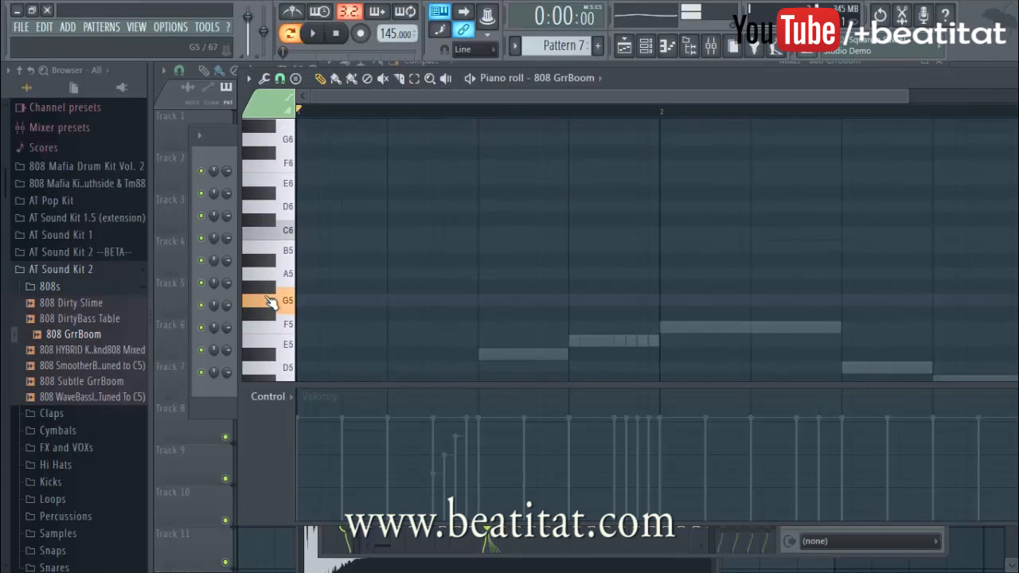
left_click_drag(309, 302, 237, 317)
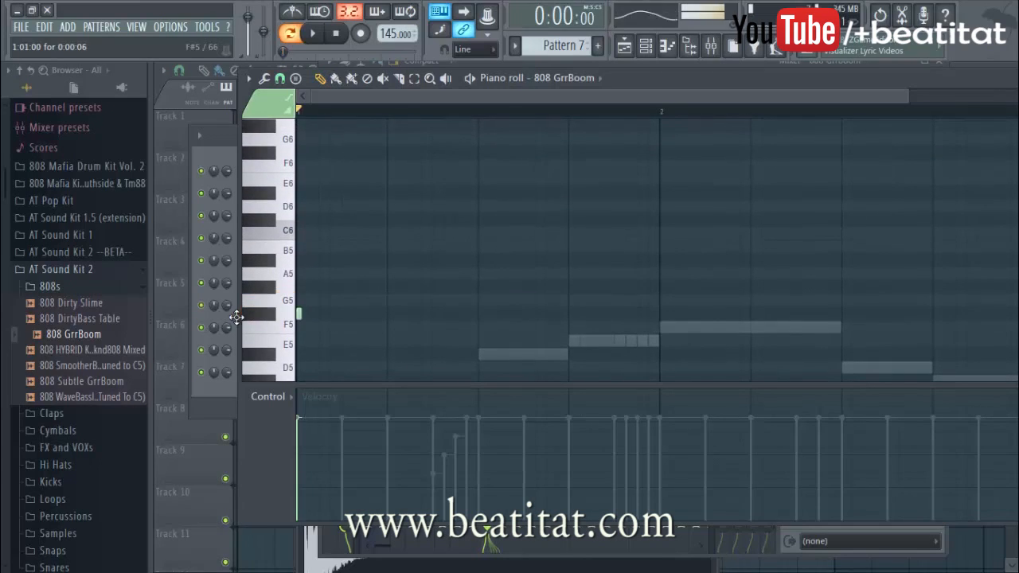
left_click(298, 300)
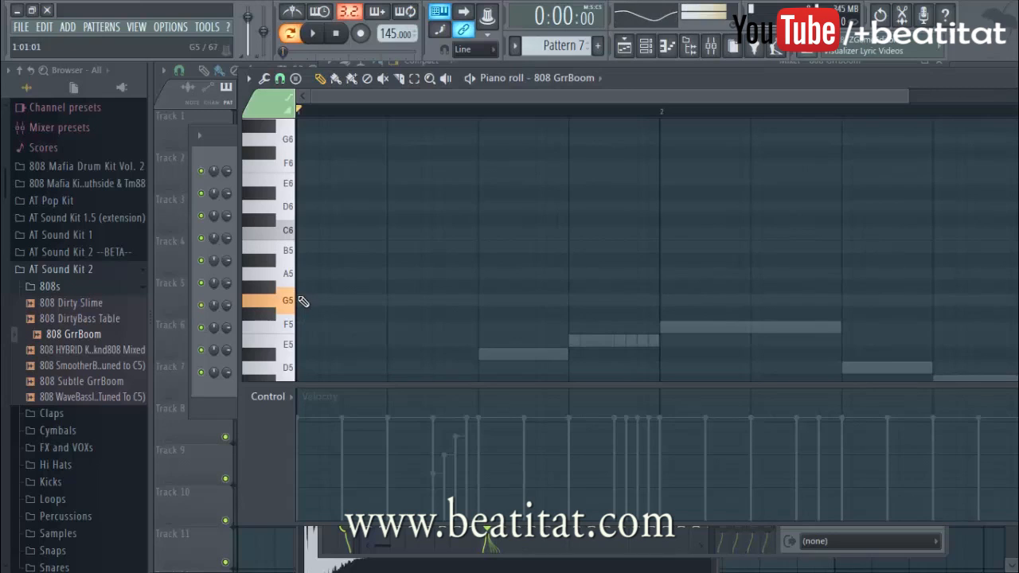
key("space")
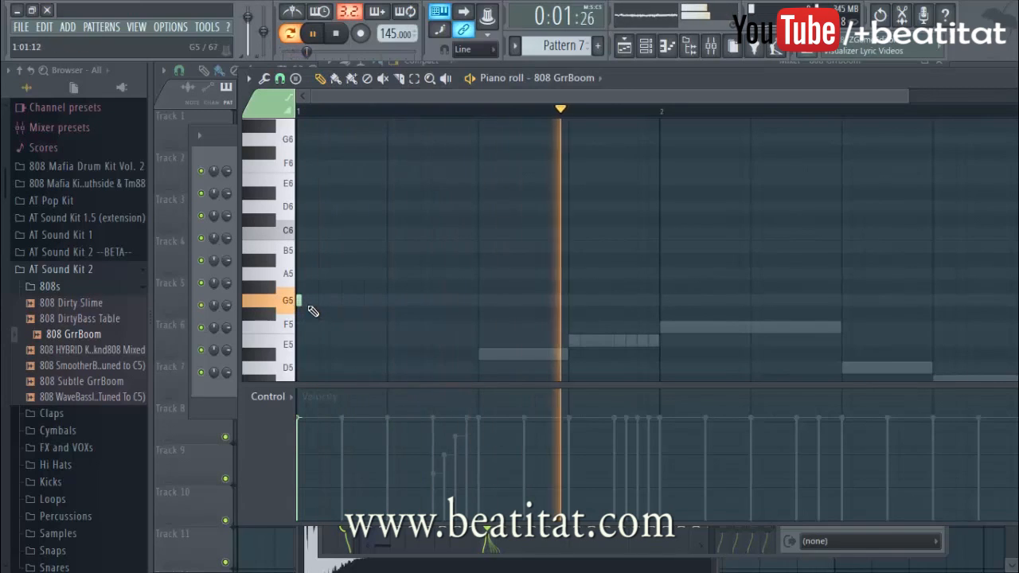
key("space")
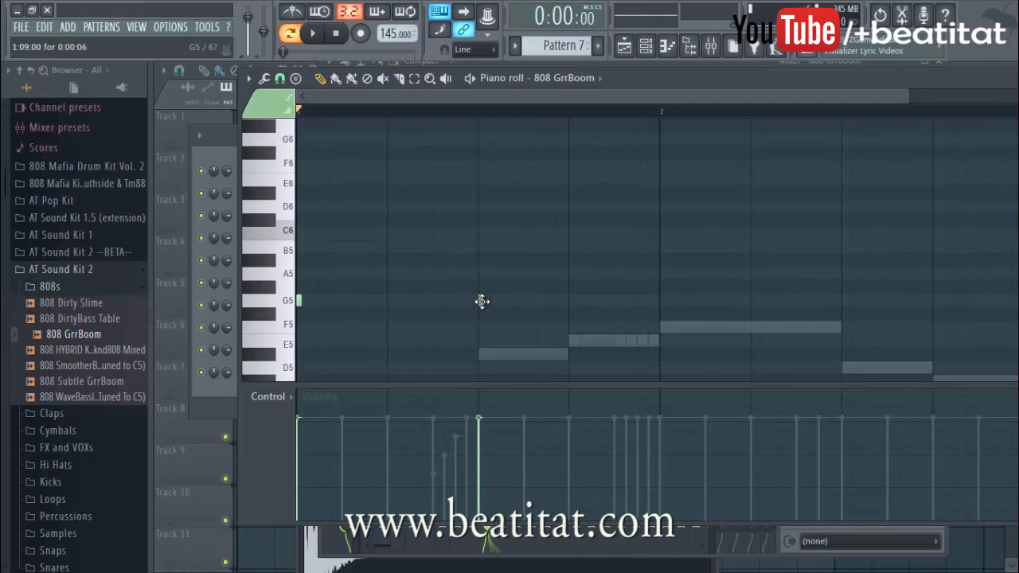
Step: Add two short G#5 notes in bar 1, at steps 9 and 15, and audition them
left_click(480, 286)
key("space")
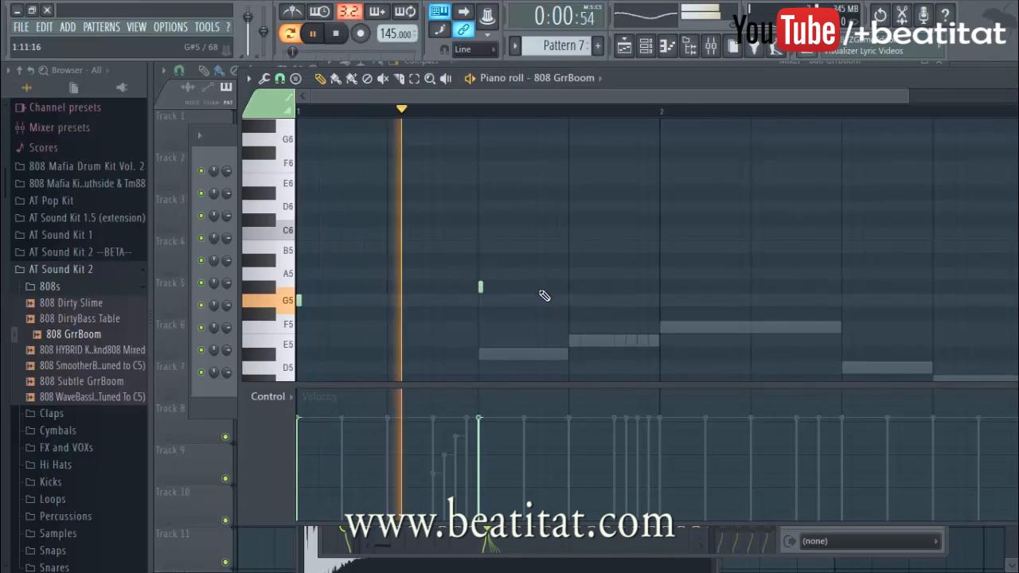
left_click(662, 288)
left_click(616, 287)
key("space")
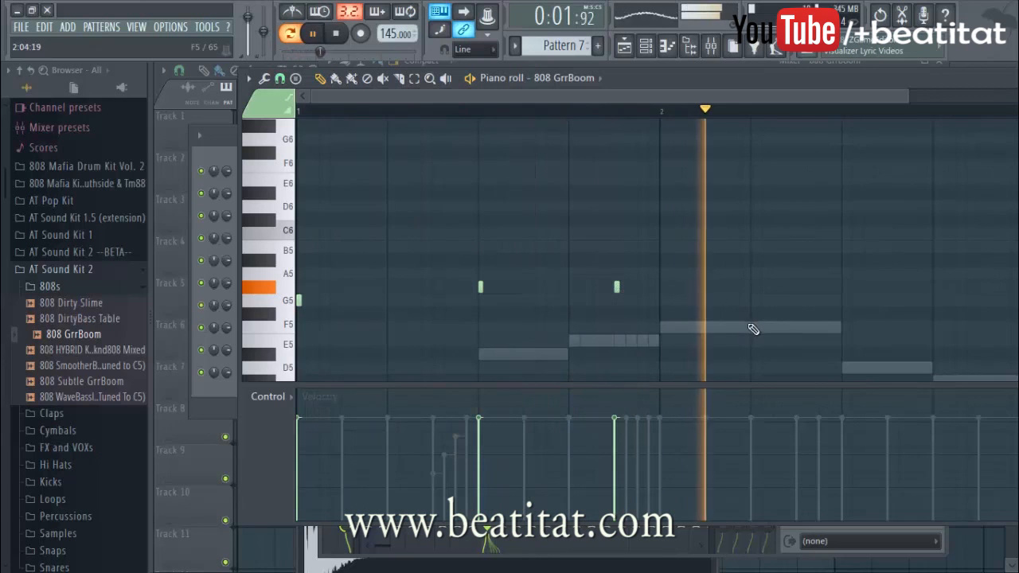
Step: Add a short 808 note at step 5 of bar 2, tuning it by ear from F5 down to D#5
key("space")
left_click(752, 328)
key("space")
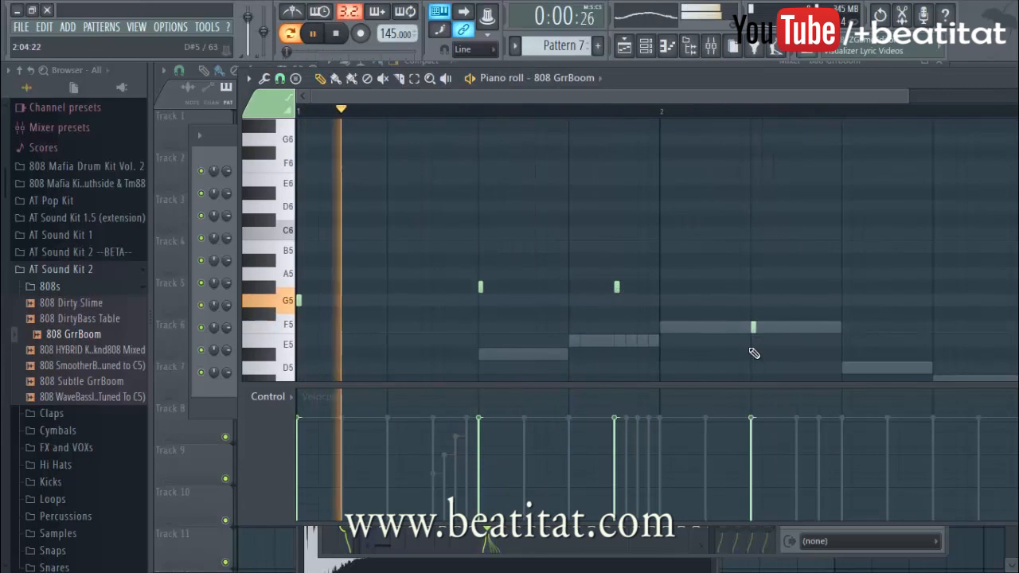
scroll(685, 294, "down", 3)
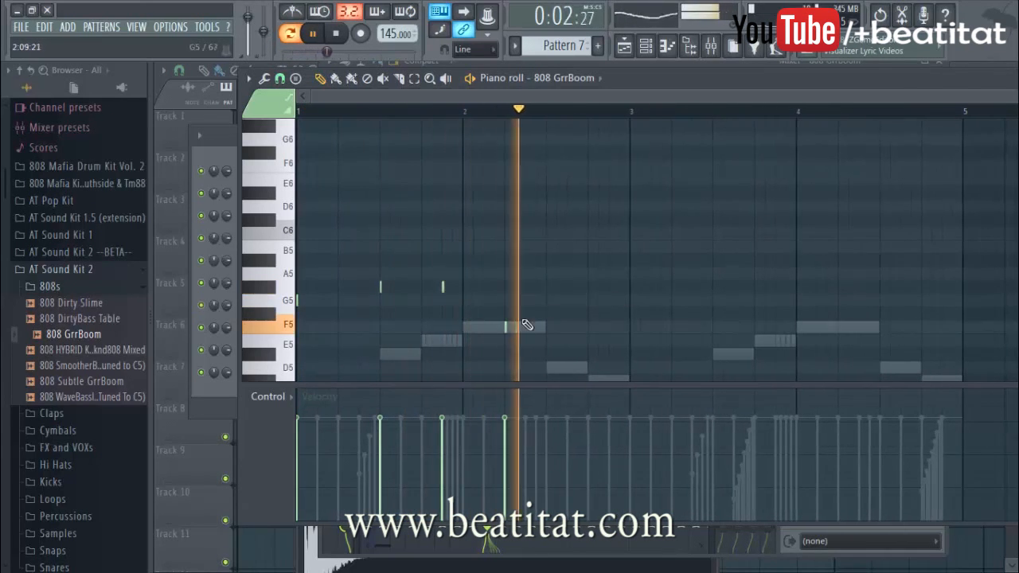
scroll(514, 332, "up", 2)
key("space")
scroll(514, 332, "up", 1)
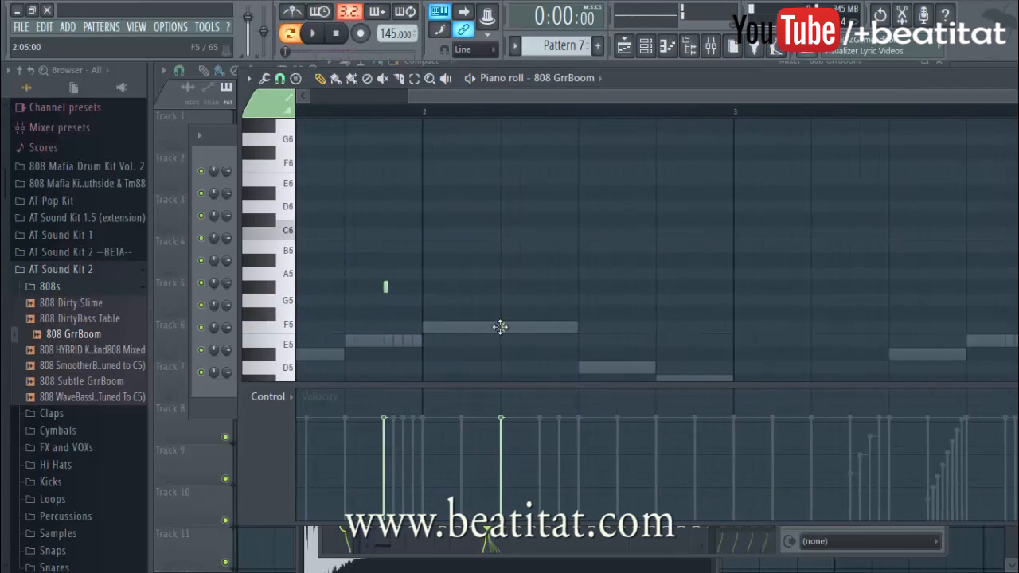
left_click(502, 354)
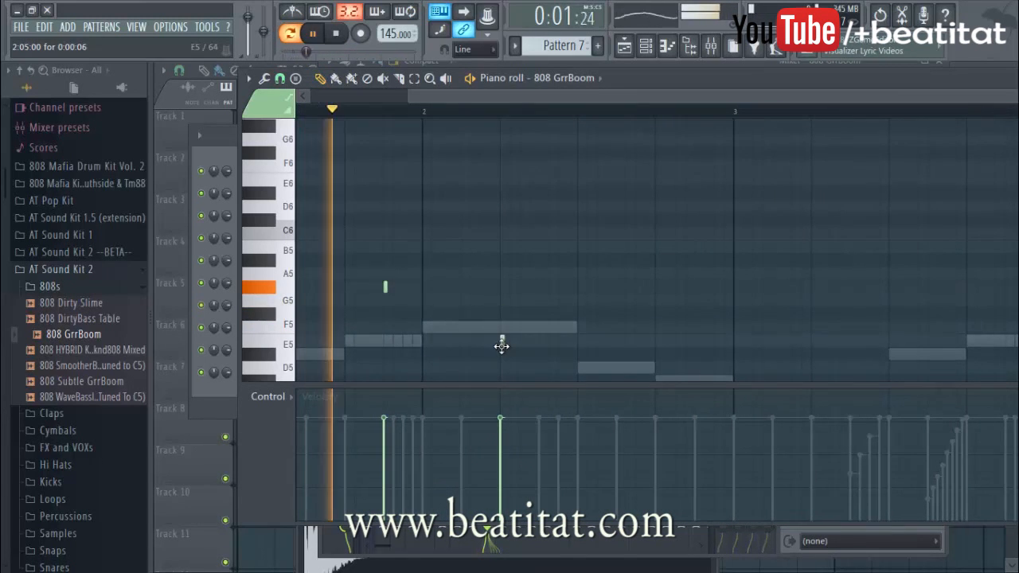
scroll(533, 314, "down", 3)
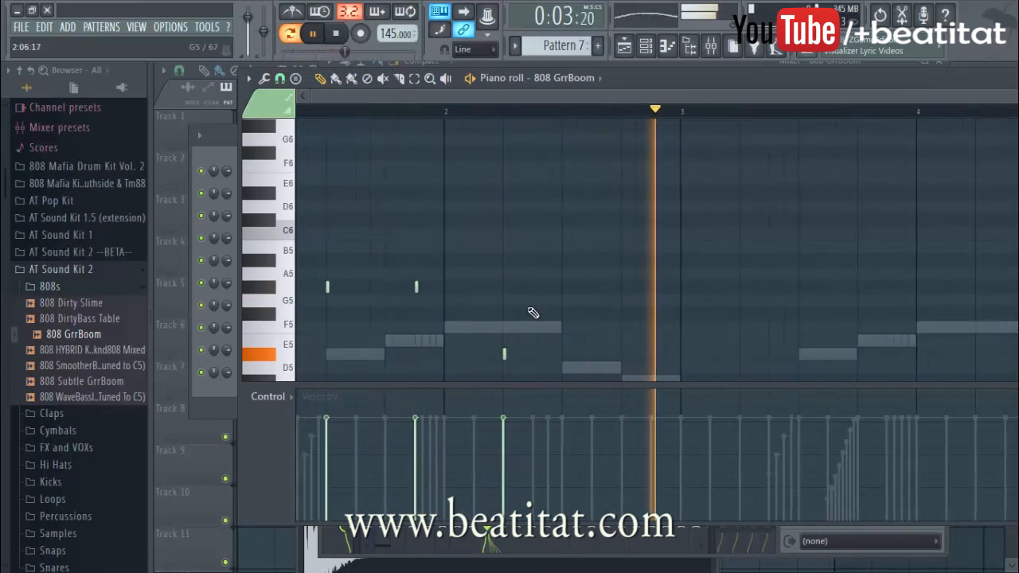
Step: Transpose all the 808 notes down one octave and play the pattern
key("space")
scroll(531, 313, "down", 3)
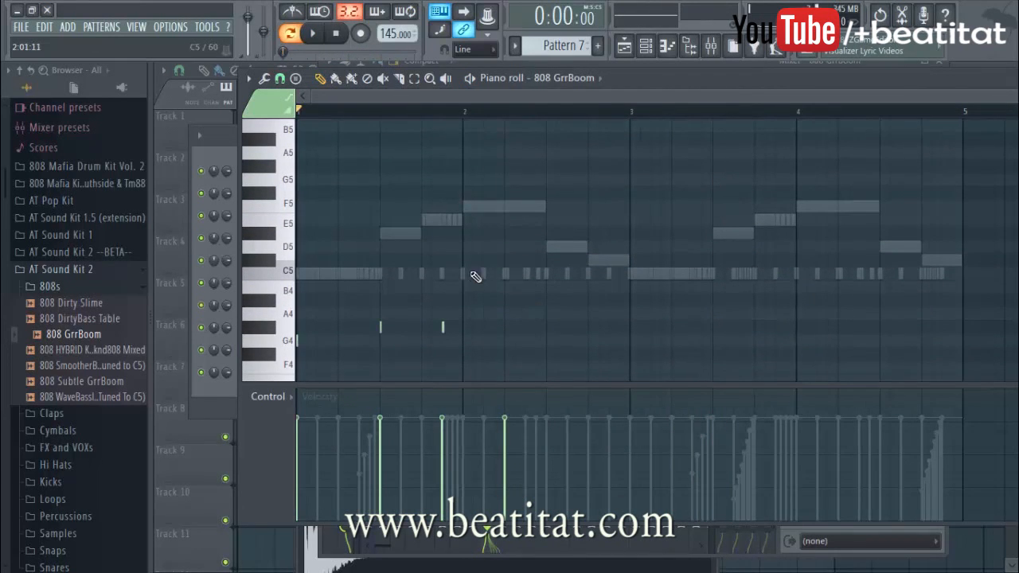
key("space")
scroll(475, 271, "down", 2)
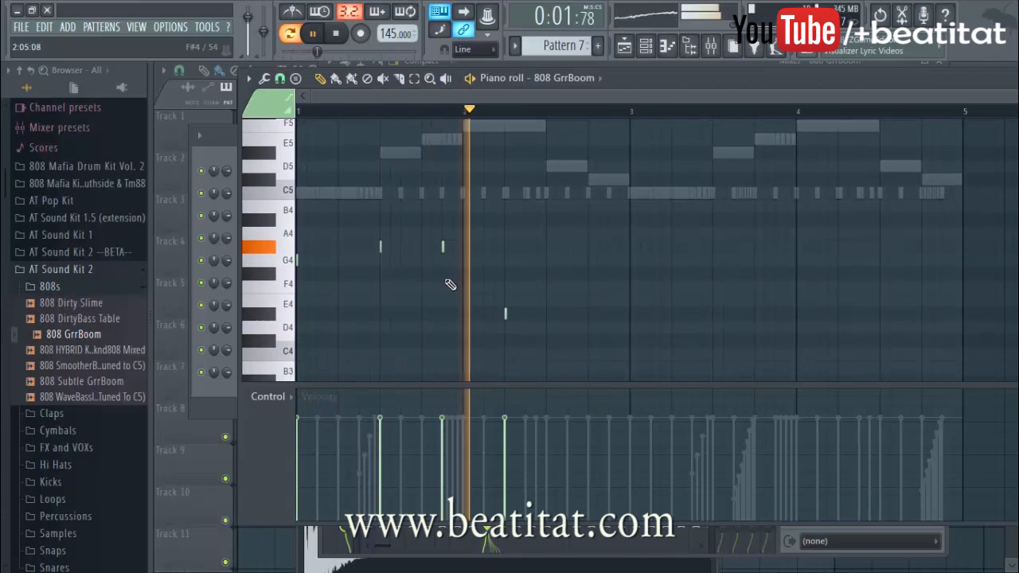
Step: Delete the G#4 note at step 9 of bar 1 and listen to the remaining 808 notes
right_click(381, 248)
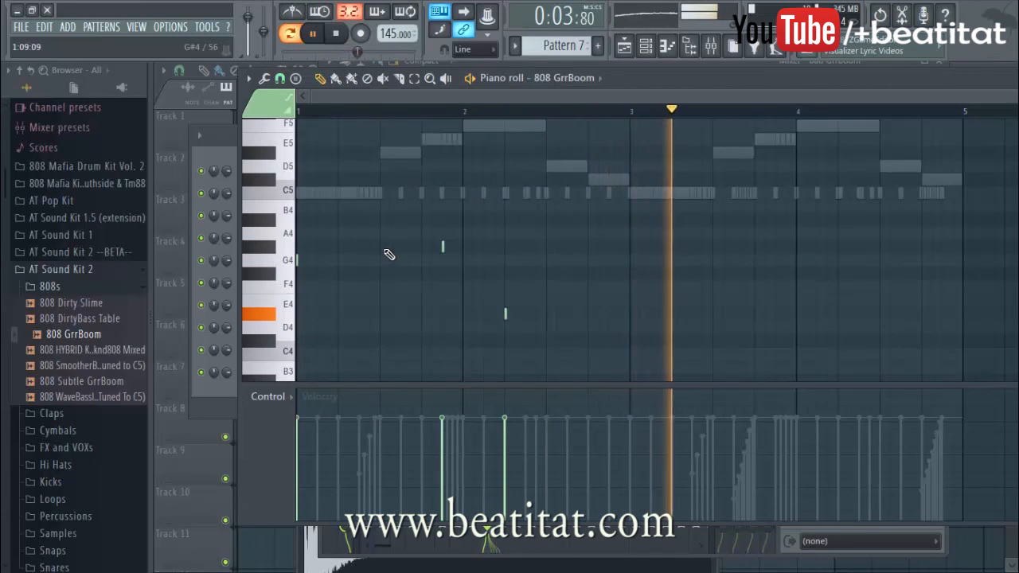
key("space")
key("space")
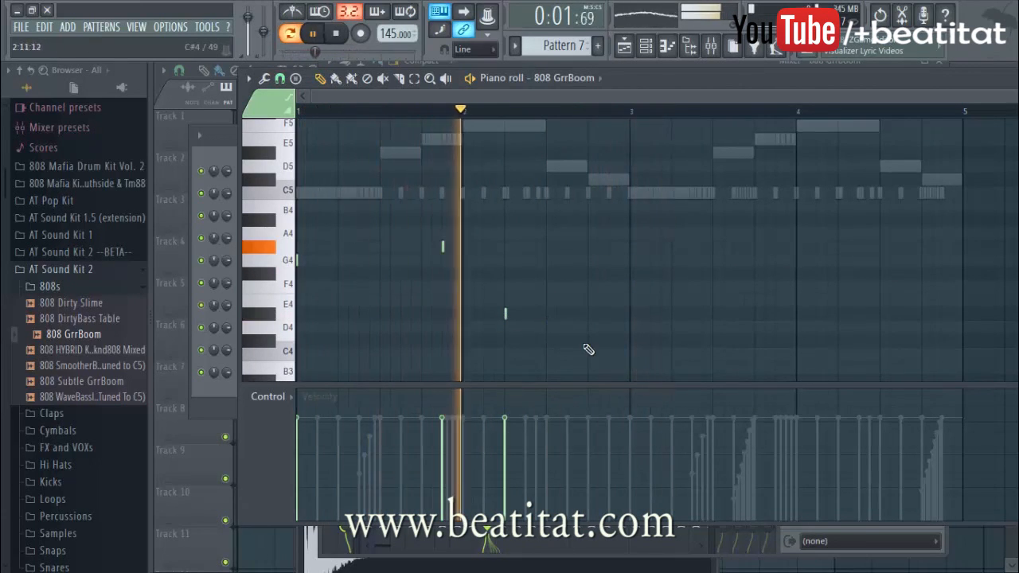
key("space")
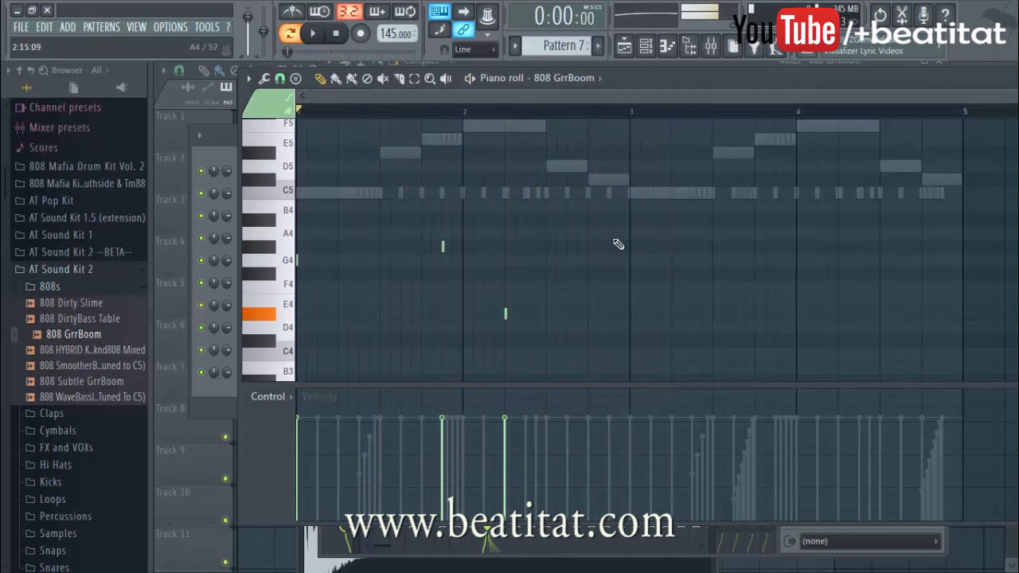
Step: Lengthen all the 808 notes together, duplicate them into bars 3 and 4, and play the pattern
key("ctrl+a")
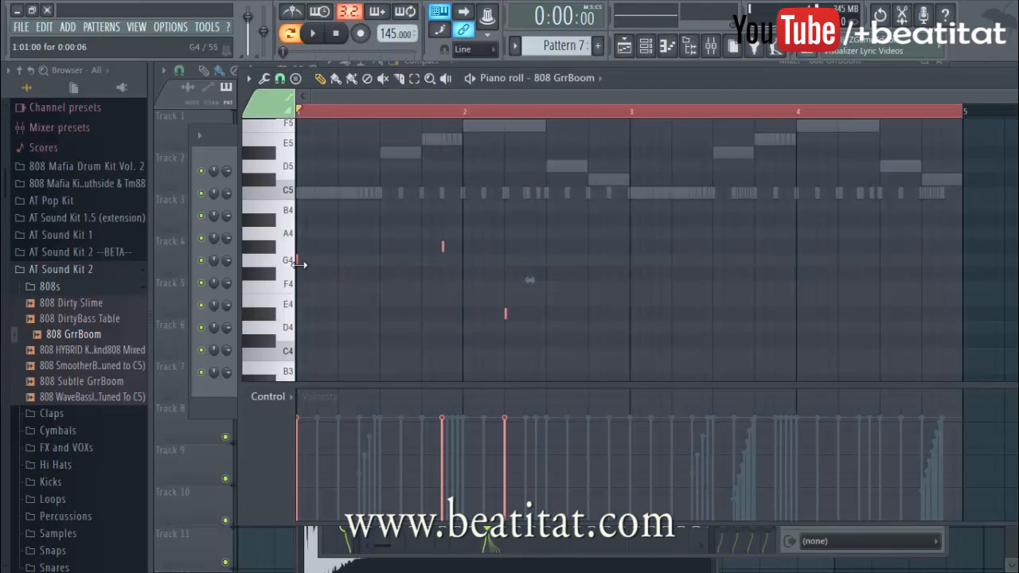
left_click_drag(309, 264, 645, 265)
key("ctrl+d")
scroll(880, 248, "up", 2)
left_click_drag(938, 129, 923, 152)
key("space")
Step: Load Fruity Parametric EQ 2 into the first effect slot of the 808 GrrBoom mixer track
key("F6")
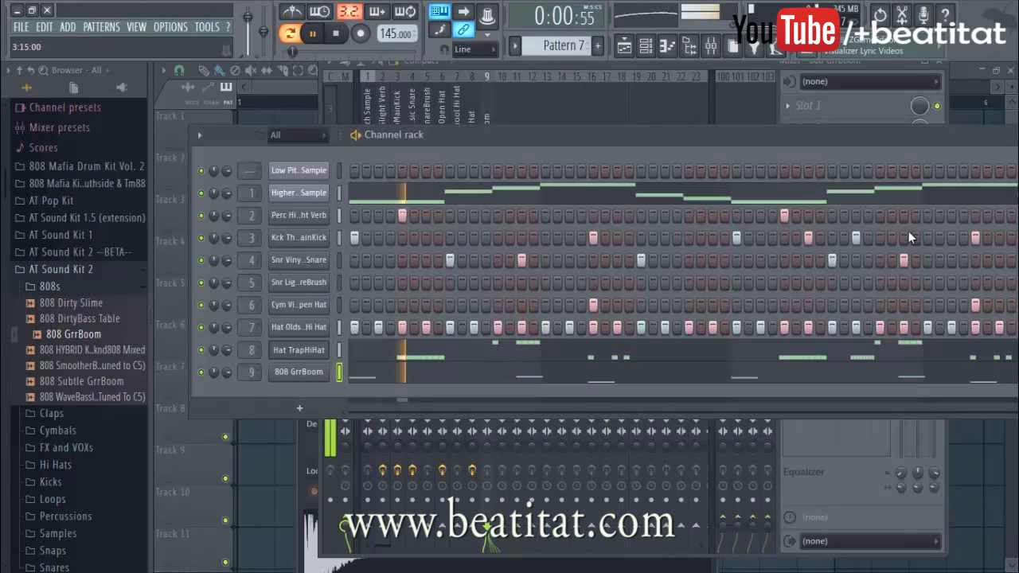
left_click(298, 372)
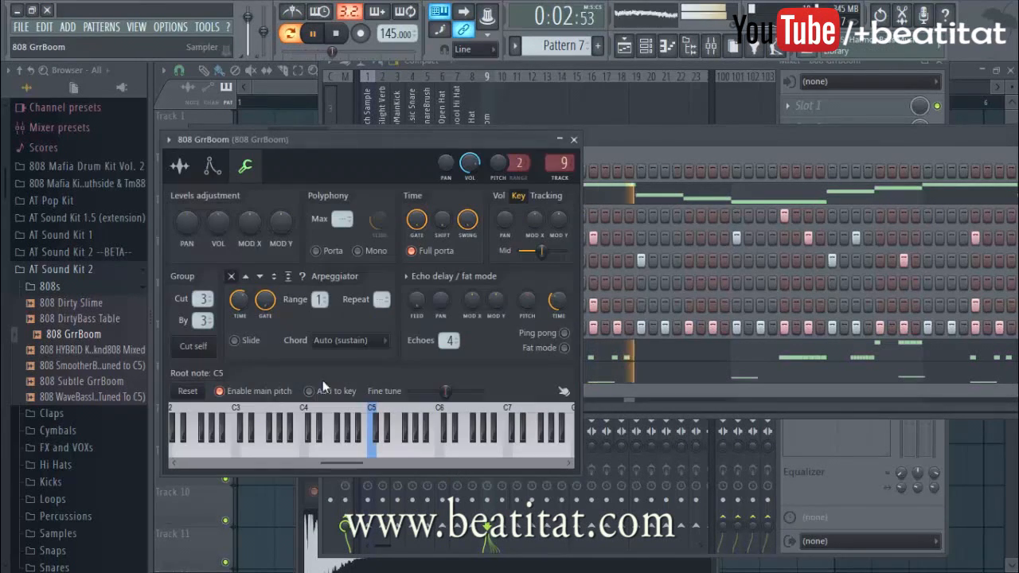
left_click(575, 142)
key("F9")
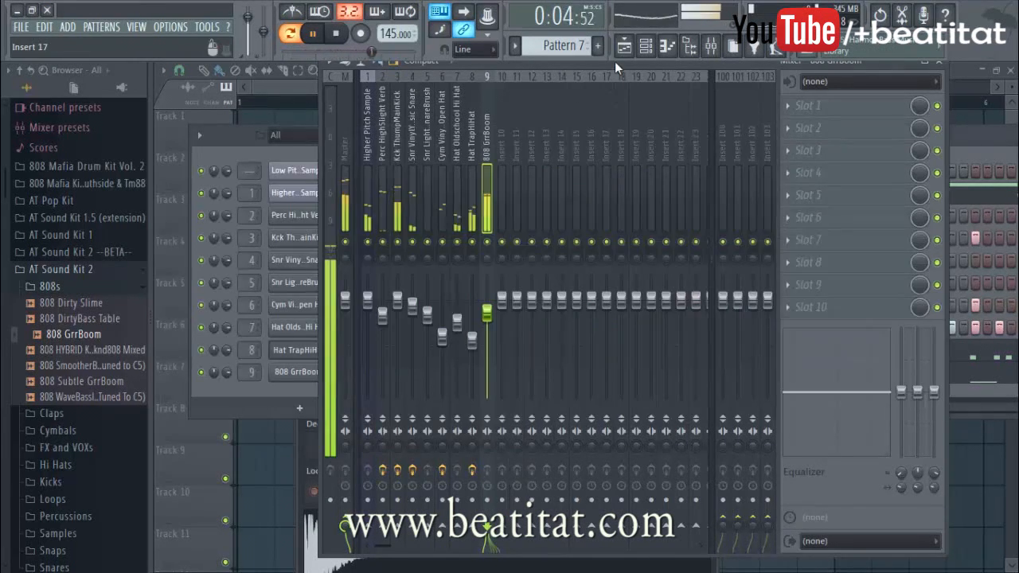
left_click(816, 108)
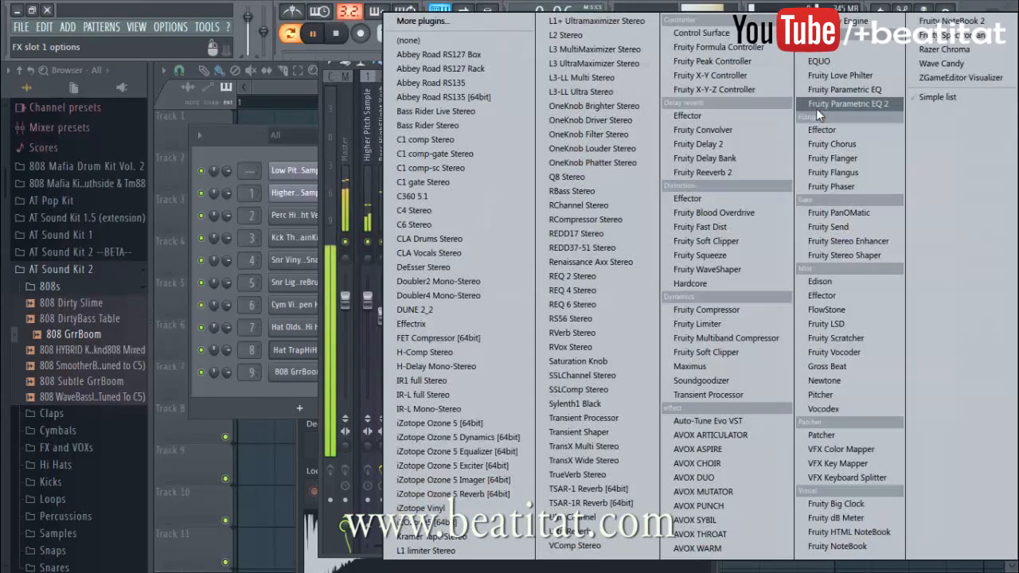
left_click(857, 103)
Step: Turn EQ band 7 into a low-pass filter with its cutoff at about 2070 Hz
left_click_drag(505, 342, 460, 371)
left_click_drag(678, 259, 678, 298)
left_click_drag(459, 338, 446, 337)
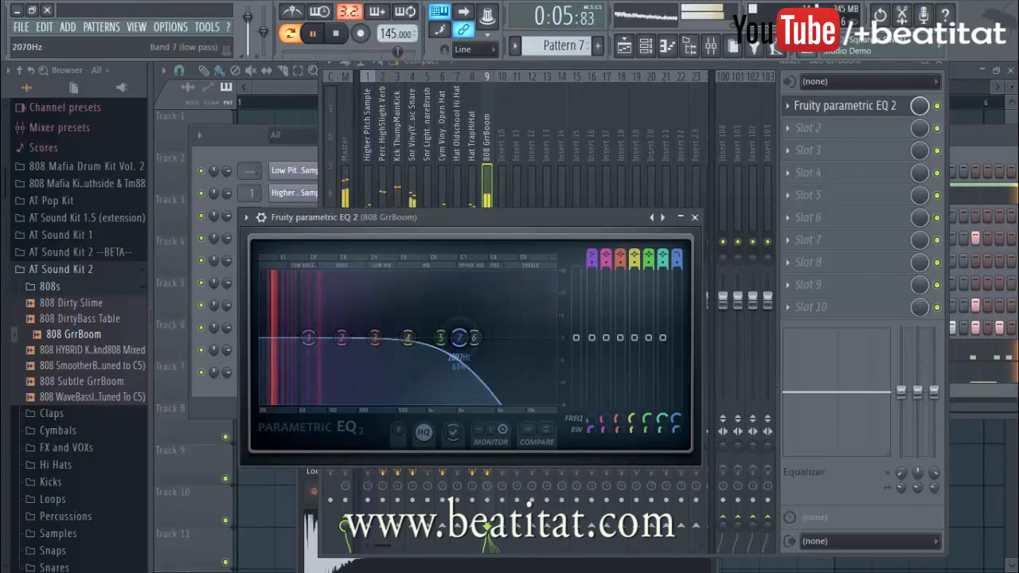
Step: Shape the 808's low end by boosting band 2 about 1.3 dB near 34 Hz and moving bands 3 and 4 lower
left_click_drag(341, 344, 262, 335)
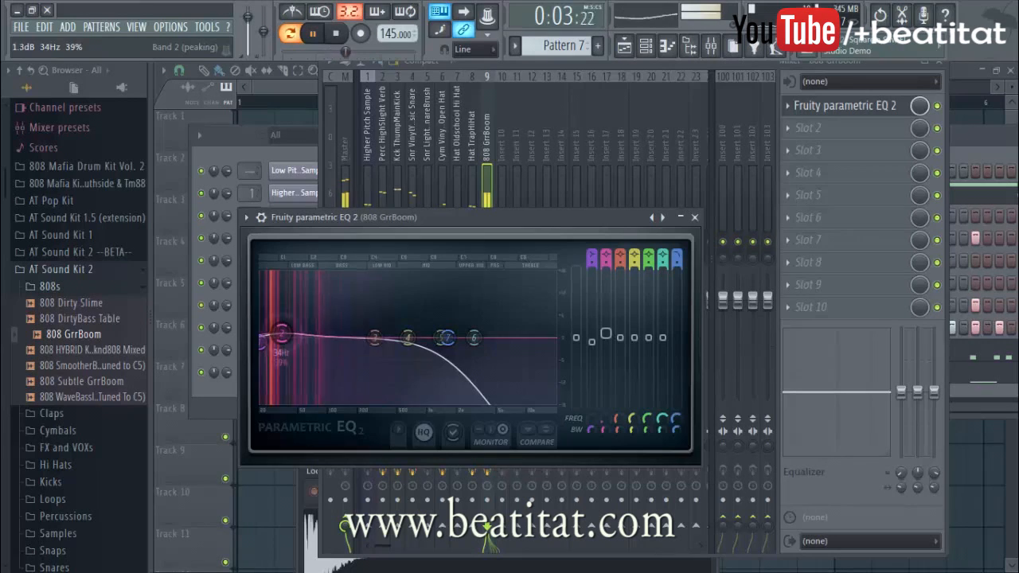
left_click_drag(375, 339, 333, 342)
left_click_drag(408, 339, 371, 334)
Step: Lower the 808's low-pass cutoff to about 1190 Hz, make its slope steeper, and close the EQ
left_click_drag(447, 338, 436, 338)
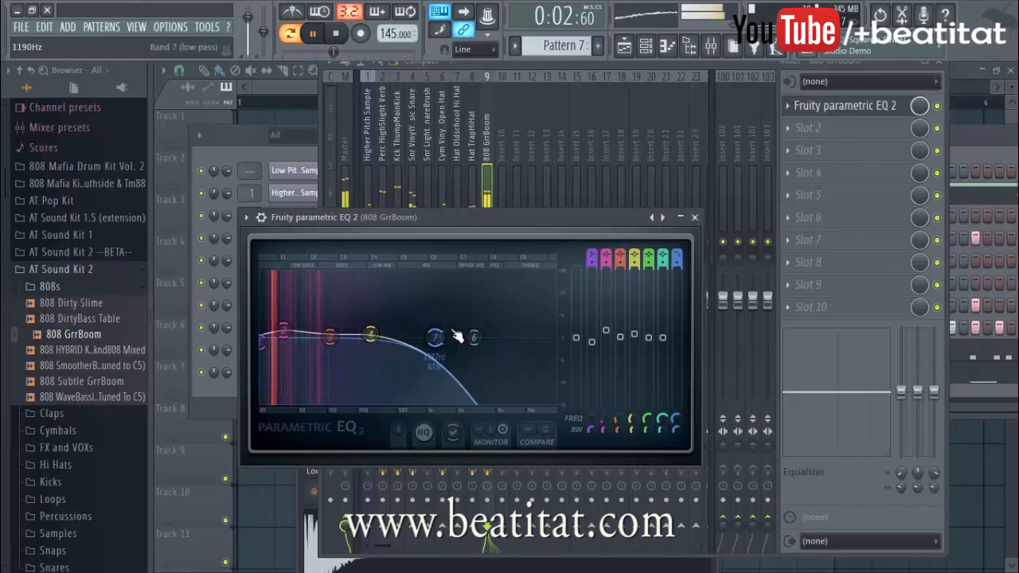
left_click_drag(677, 265, 671, 274)
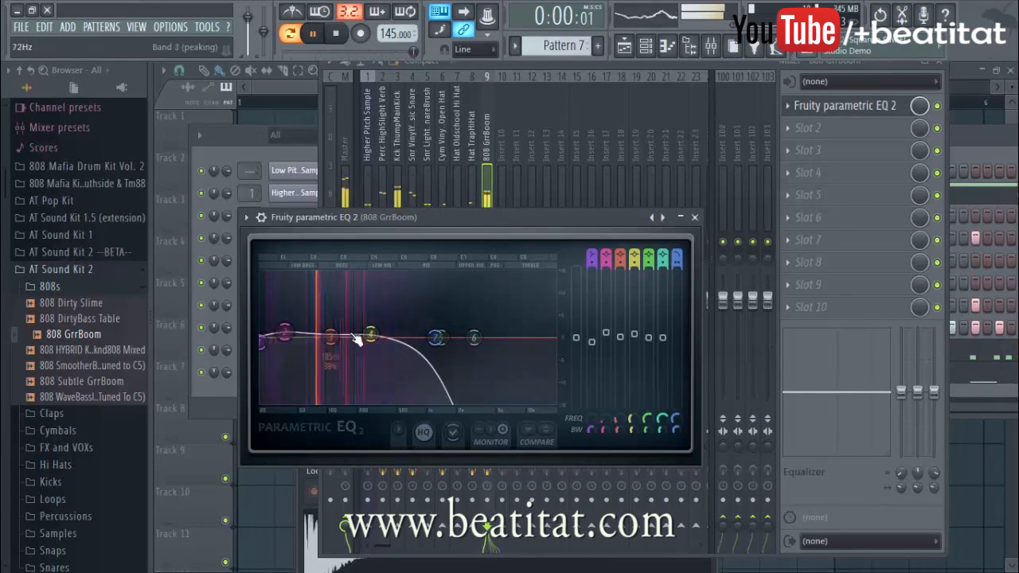
left_click(696, 219)
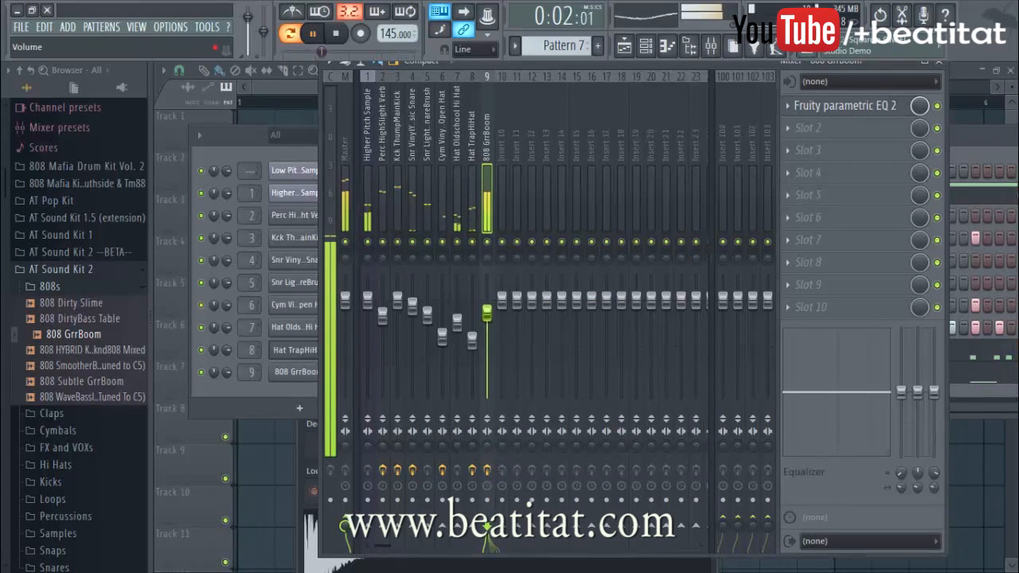
Step: Load Fruity Parametric EQ 2 into the first effect slot of the Higher Pitch Sample mixer track
left_click(368, 262)
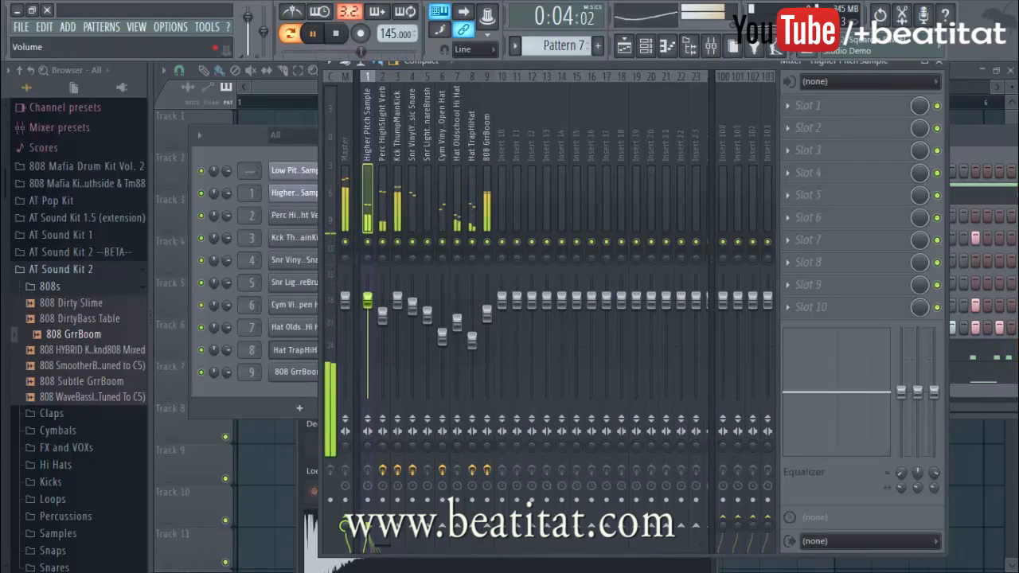
left_click(844, 105)
left_click(854, 93)
Step: Shape the sample's EQ with slight boosts on bands 4 and 6 and slight cuts on bands 5 and 7
left_click_drag(446, 341, 521, 346)
left_click_drag(407, 339, 406, 334)
left_click_drag(445, 338, 443, 342)
left_click_drag(375, 339, 375, 338)
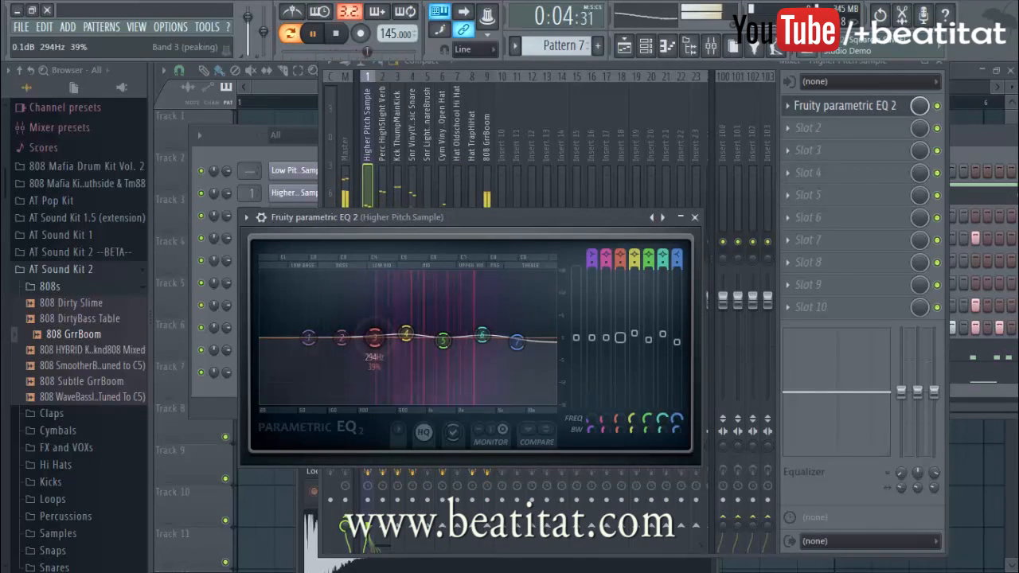
Step: Close the EQ and lower the Higher Pitch Sample mixer level to 95% (-1.2 dB)
left_click(694, 217)
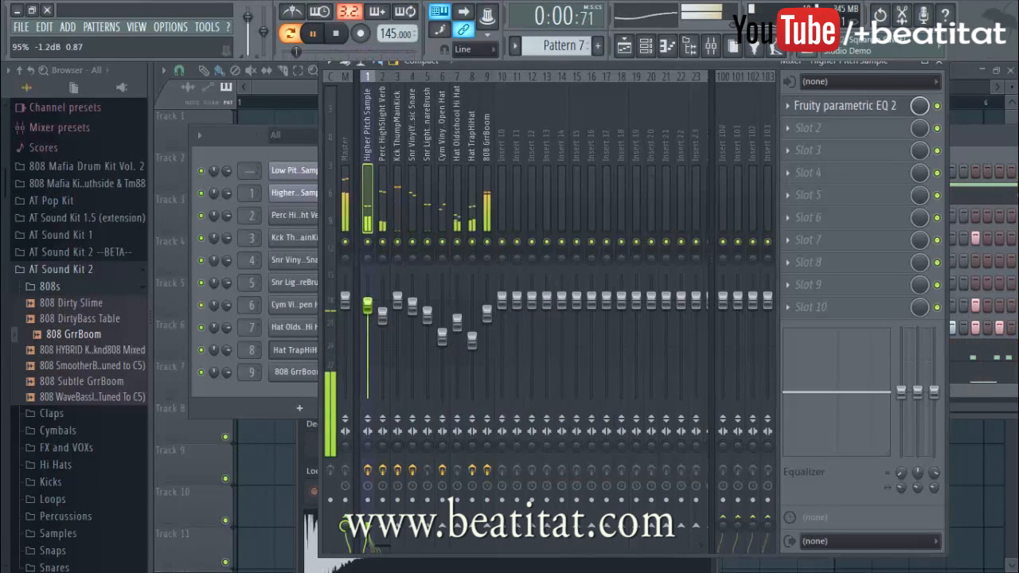
left_click(344, 227)
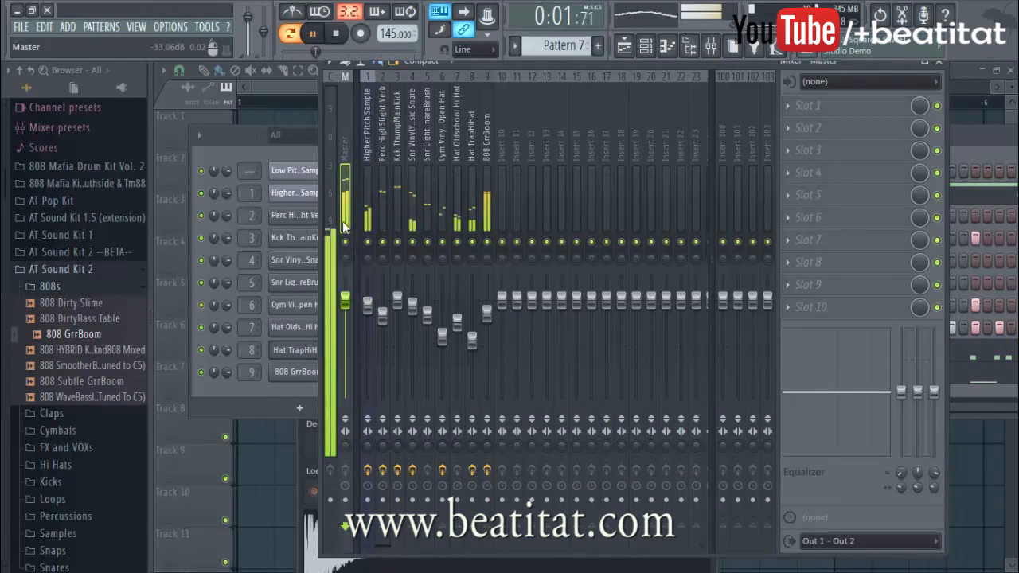
left_click(459, 173)
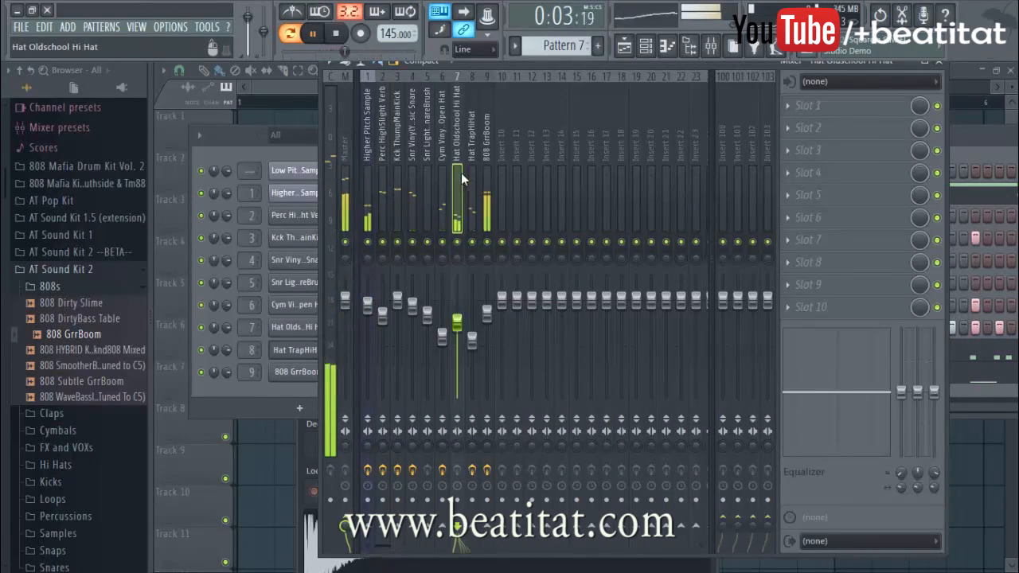
Step: Place a Pattern 7 clip at bar 5 on Track 1 of the playlist
left_click(293, 88)
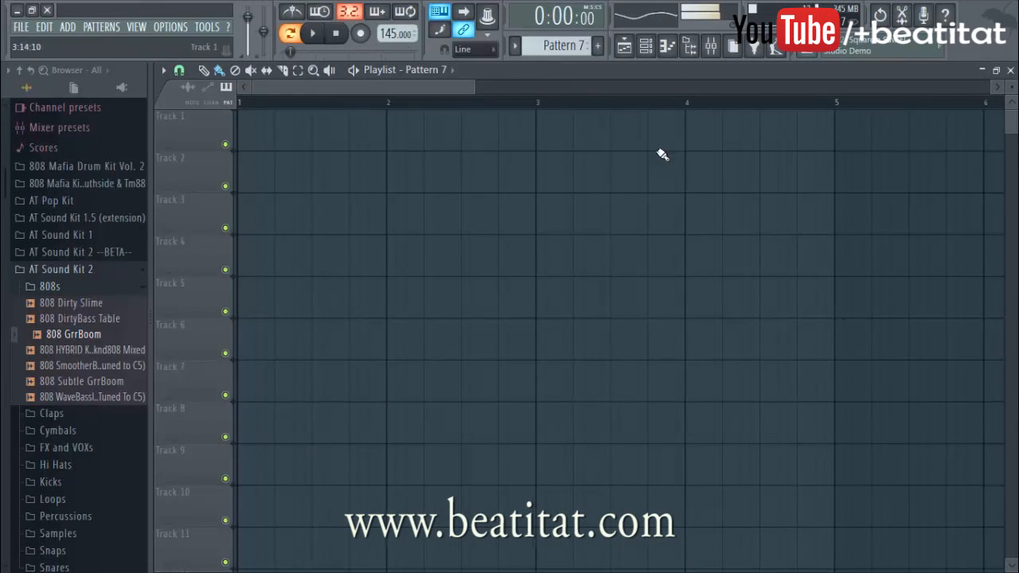
scroll(661, 154, "down", 5)
left_click(417, 142)
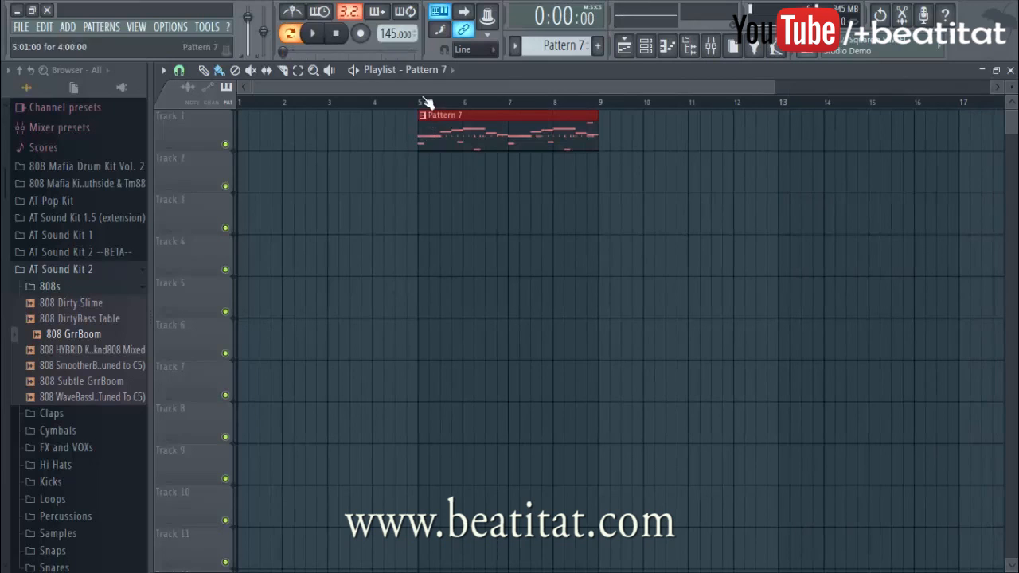
Step: Split Pattern 7 by channel and check the list of resulting patterns
left_click(520, 48)
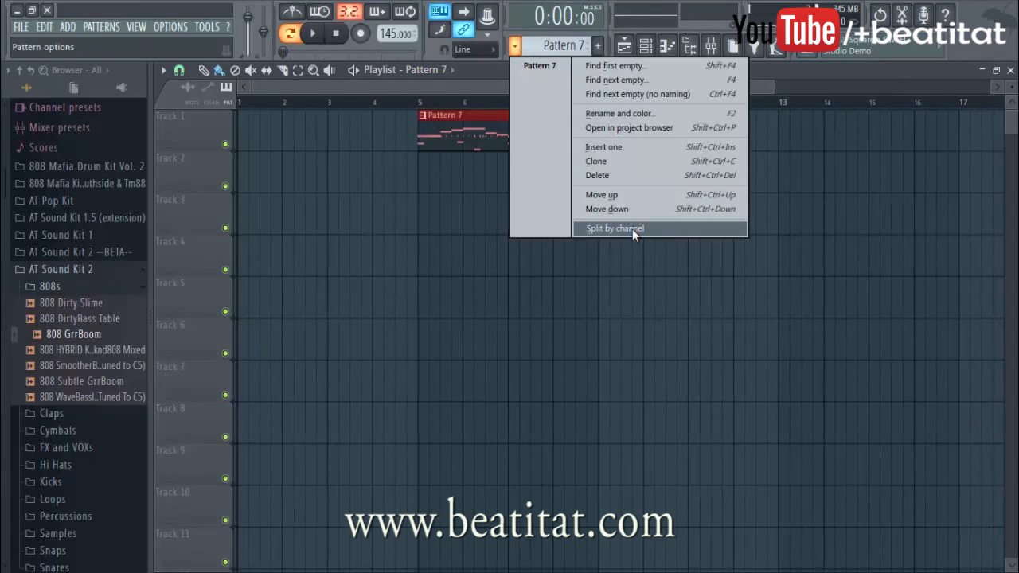
left_click(633, 228)
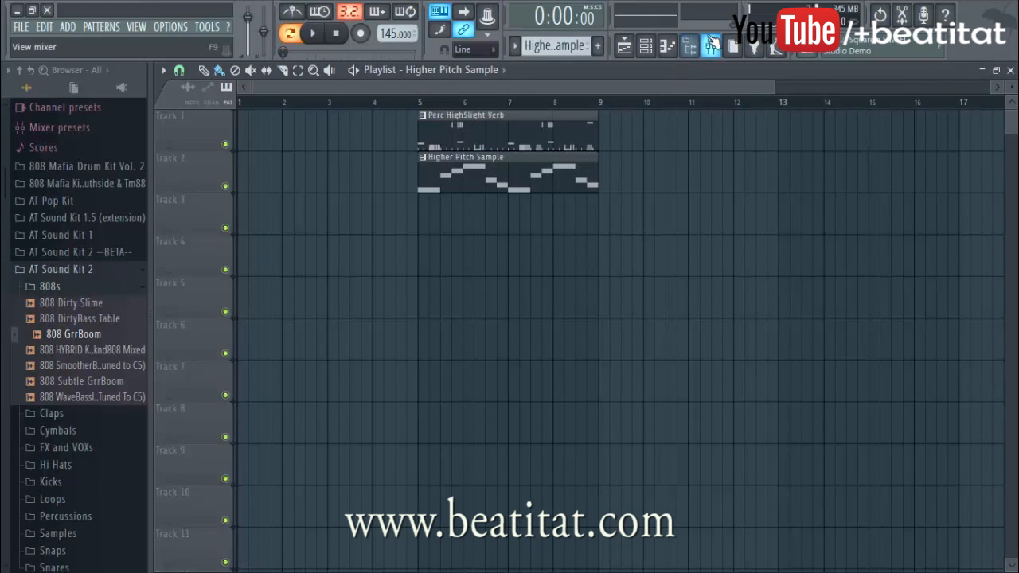
left_click(646, 45)
left_click(654, 78)
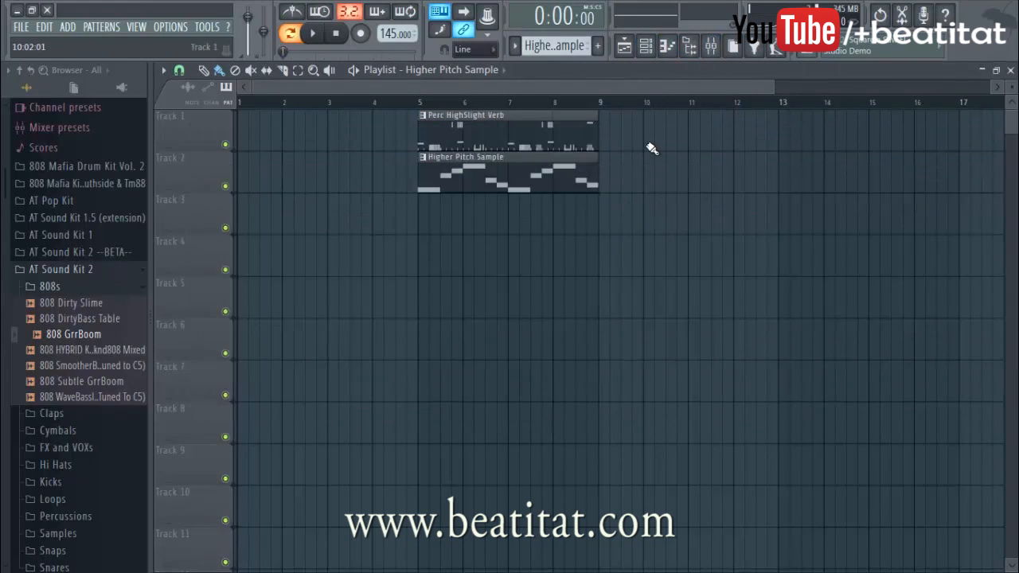
left_click(518, 46)
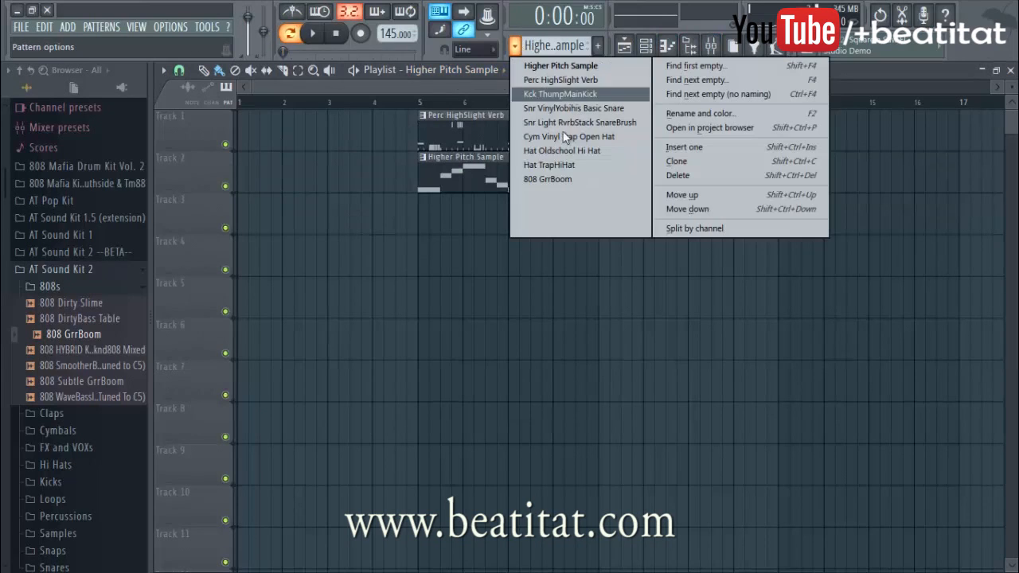
left_click(748, 343)
Step: Move the Perc HighSlight Verb clip to Track 3 and extend it to four bars
left_click_drag(467, 133, 467, 234)
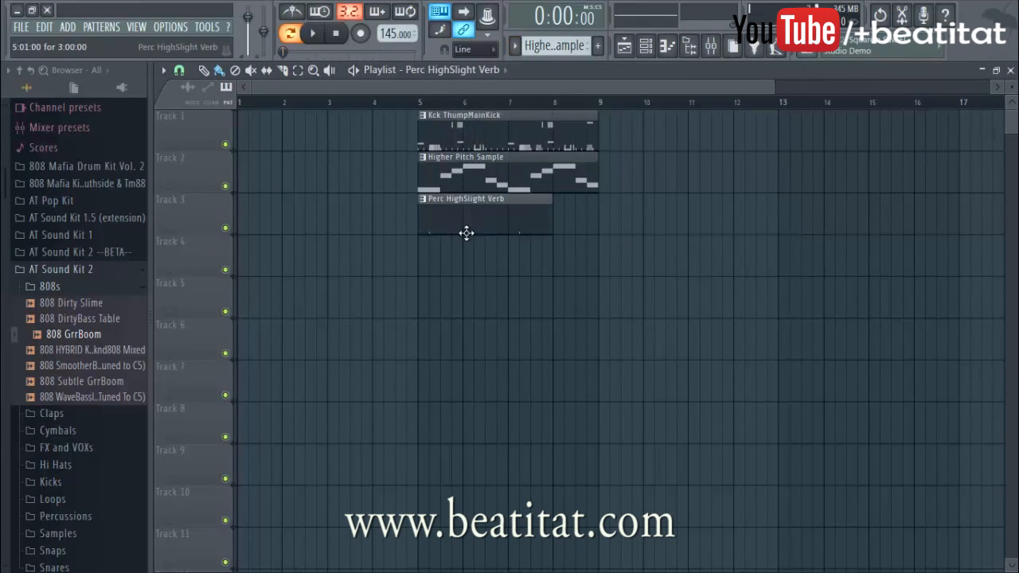
left_click_drag(552, 215, 591, 213)
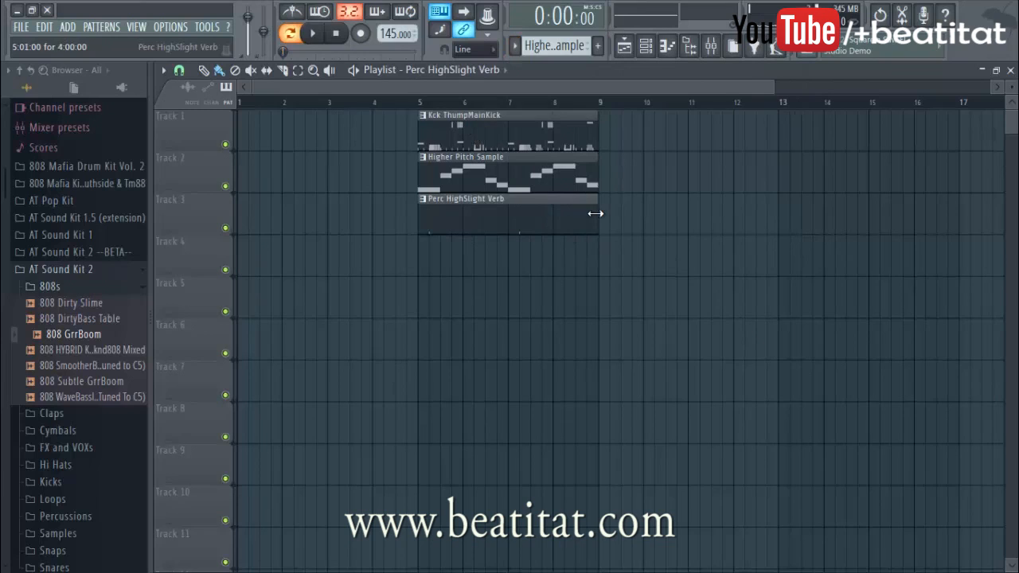
Step: Distribute the remaining stacked kick, snare, cymbal, hi-hat and 808 clips from Track 1 onto separate tracks down to Track 10
left_click_drag(555, 127, 564, 312)
left_click_drag(579, 133, 558, 339)
left_click_drag(551, 141, 496, 470)
left_click_drag(588, 120, 549, 426)
left_click_drag(541, 137, 544, 483)
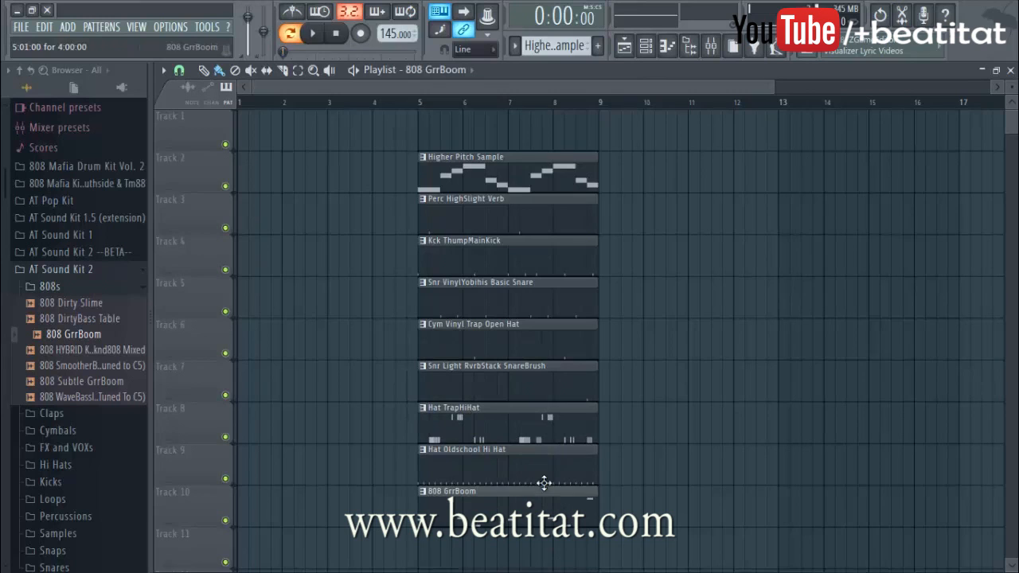
Step: Select all clips, shift them to start at bar 9 and repeat the four-bar block through bar 24, clearing the selection
scroll(667, 406, "down", 1)
scroll(668, 406, "down", 1)
key("ctrl+a")
left_click_drag(470, 319, 946, 306)
left_click(473, 146, "ctrl")
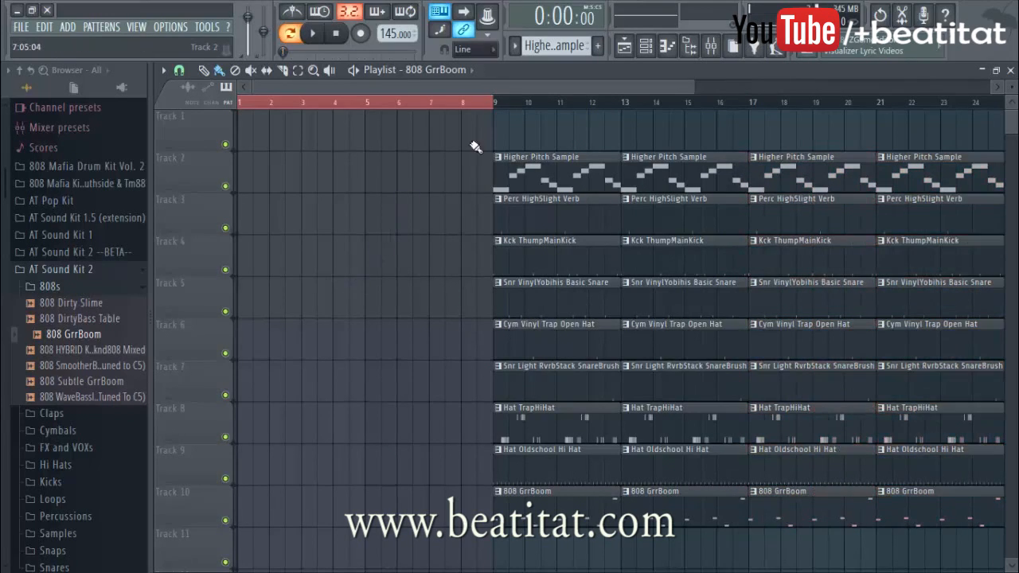
left_click(504, 116, "ctrl")
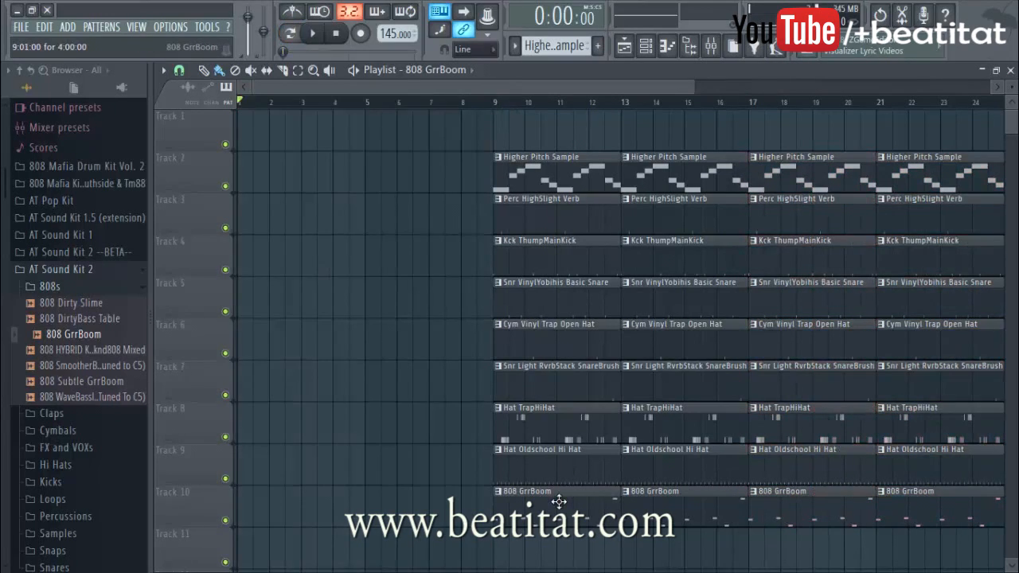
Step: Delete the Hat TrapHiHat and Kck ThumpMainKick clips at bars 9 and 13
right_click(575, 431)
right_click(640, 425)
scroll(566, 318, "down", 3)
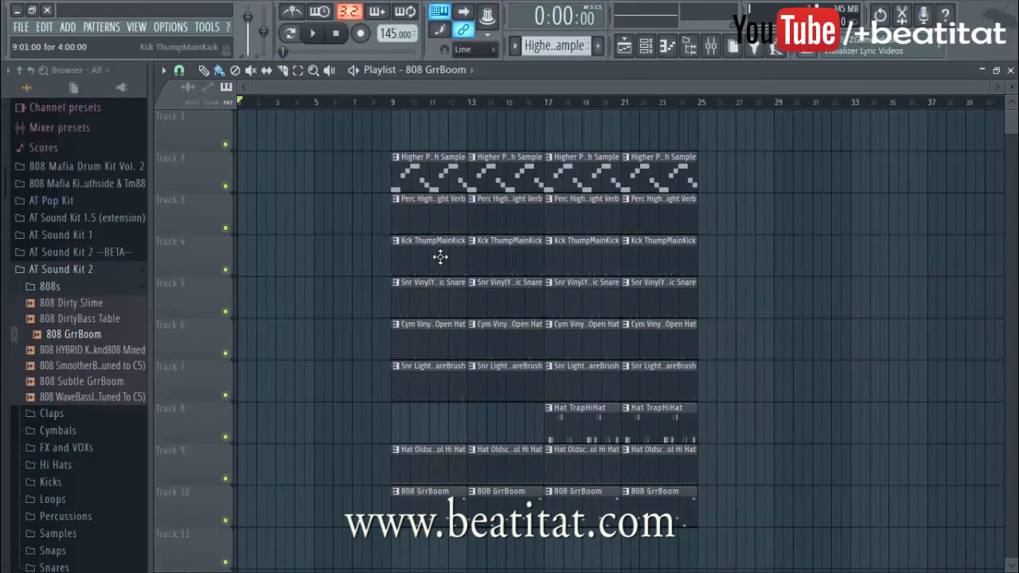
right_click(432, 241)
right_click(514, 243)
Step: Set the playback position to bar 9 and inspect the 808 GrrBoom and Kck ThumpMainKick mixer tracks
left_click(398, 107)
left_click(712, 45)
left_click(489, 199)
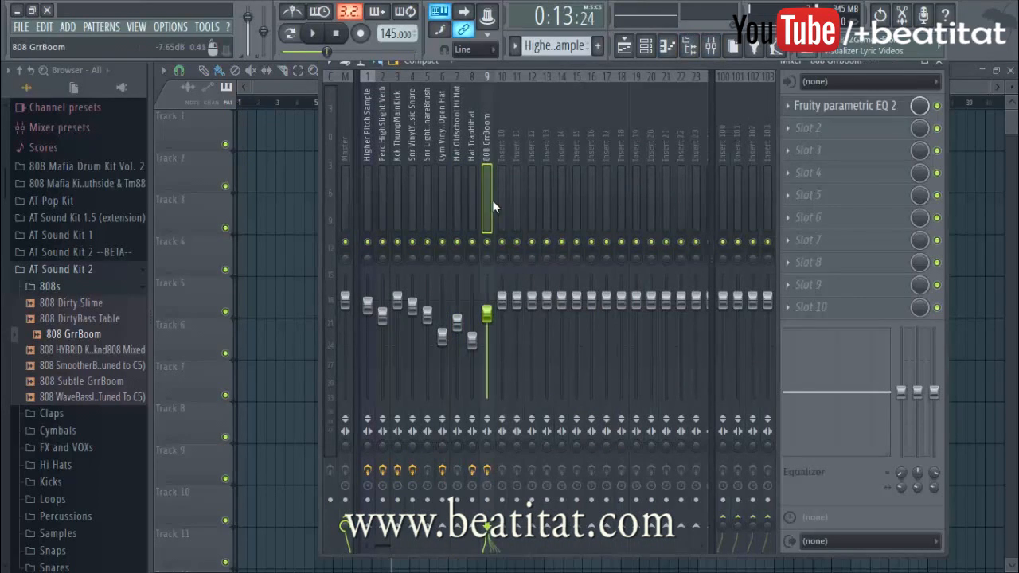
left_click(387, 166)
left_click(411, 166)
left_click(397, 192)
right_click(301, 227)
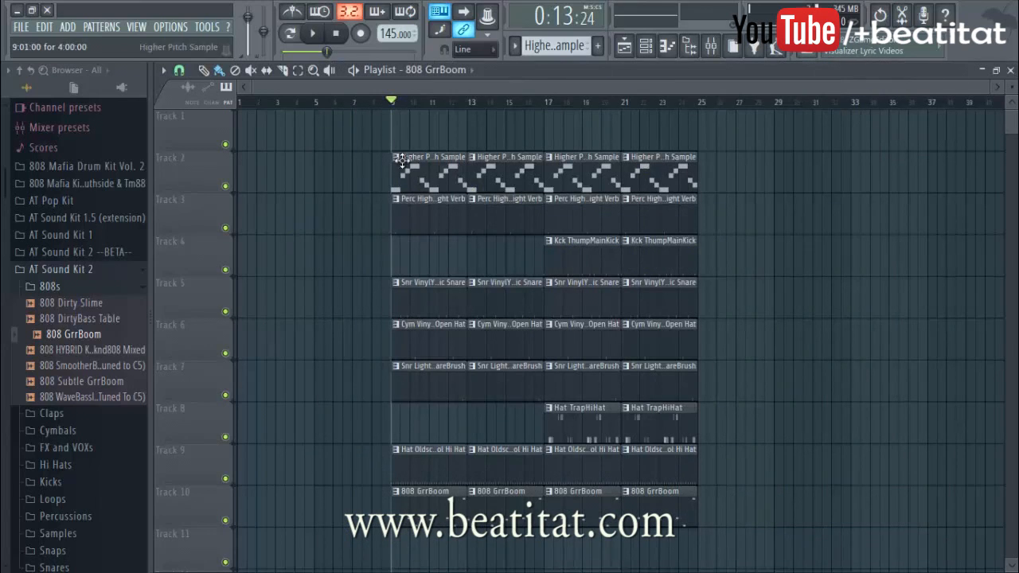
Step: Add a new empty pattern named INtri
left_click(597, 46)
type("INtri")
key("Return")
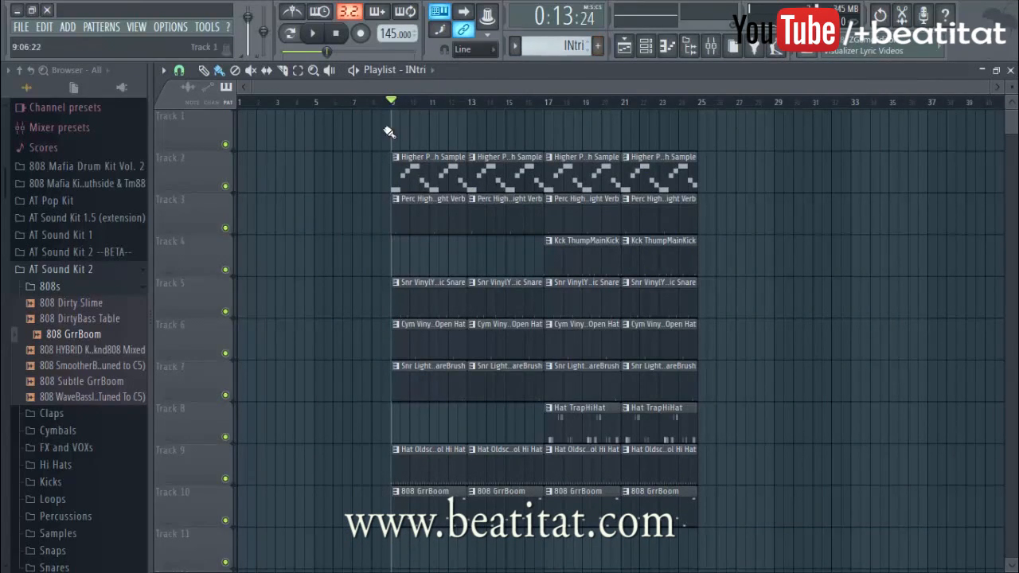
Step: Place the INtri clip at bar 1 on Track 1 and stretch it to fill the eight bars up to bar 9
left_click_drag(388, 130, 173, 141)
left_click_drag(255, 132, 303, 131)
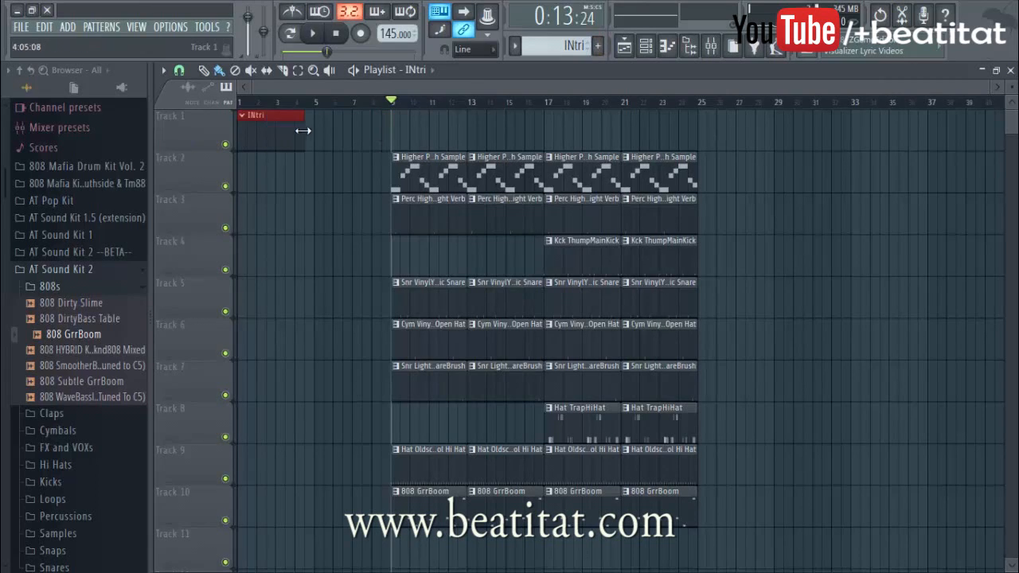
left_click(318, 136)
left_click(320, 138)
right_click(350, 121)
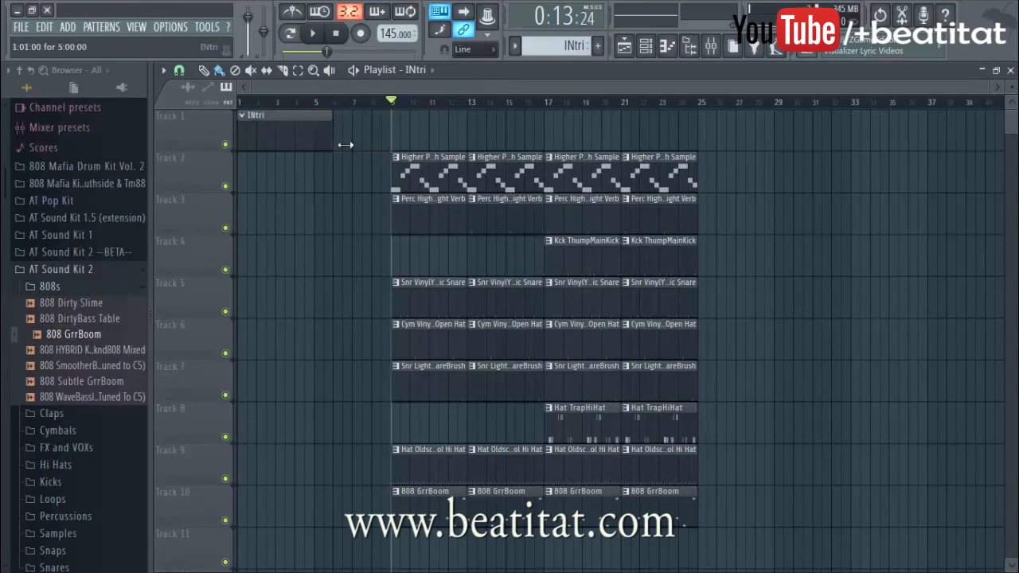
left_click_drag(345, 144, 388, 141)
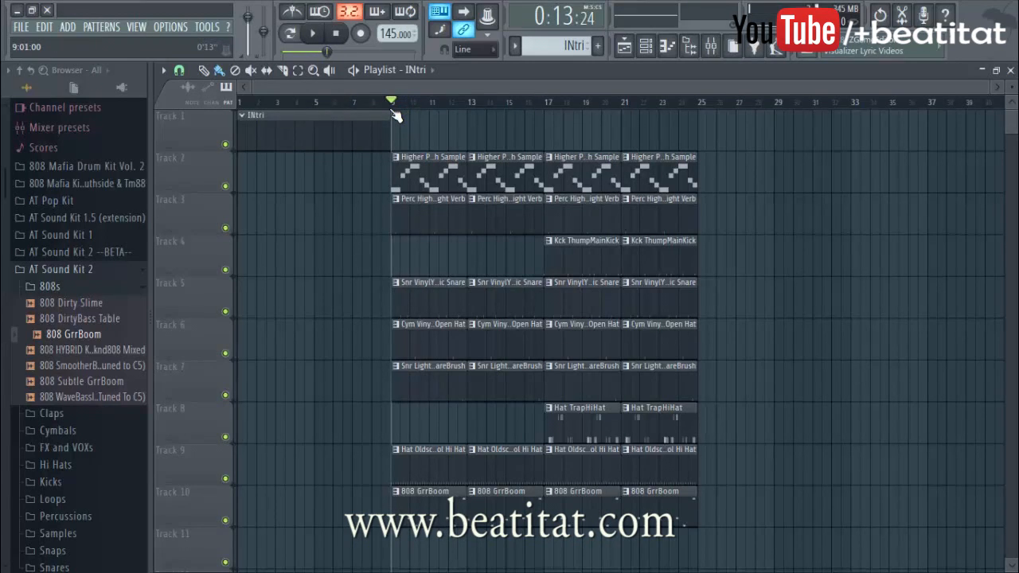
Step: Play the arrangement from bar 9 through the trap hi-hat and kick section to review it
left_click_drag(391, 109, 625, 128)
left_click_drag(693, 116, 407, 172)
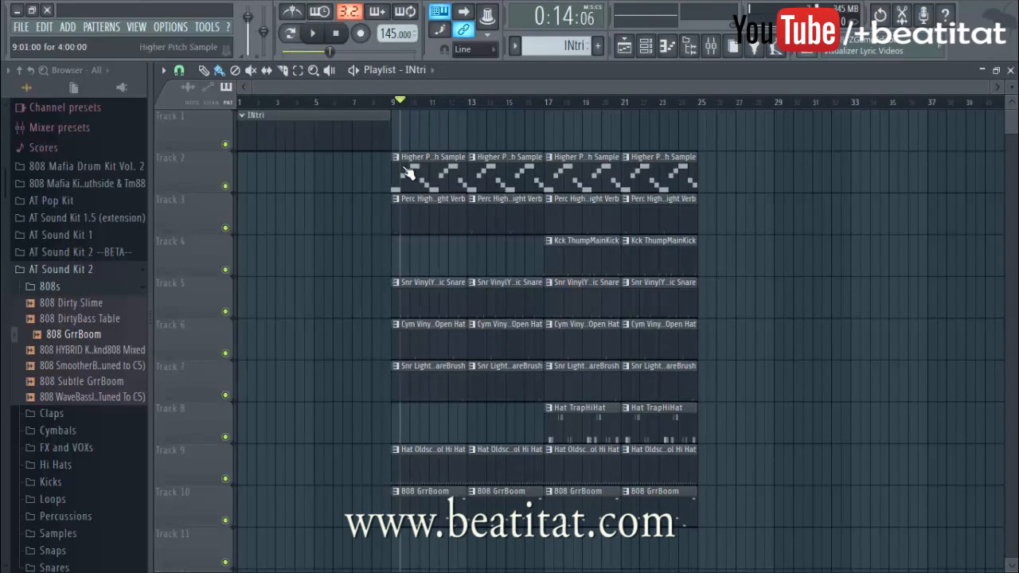
left_click_drag(396, 106, 393, 105)
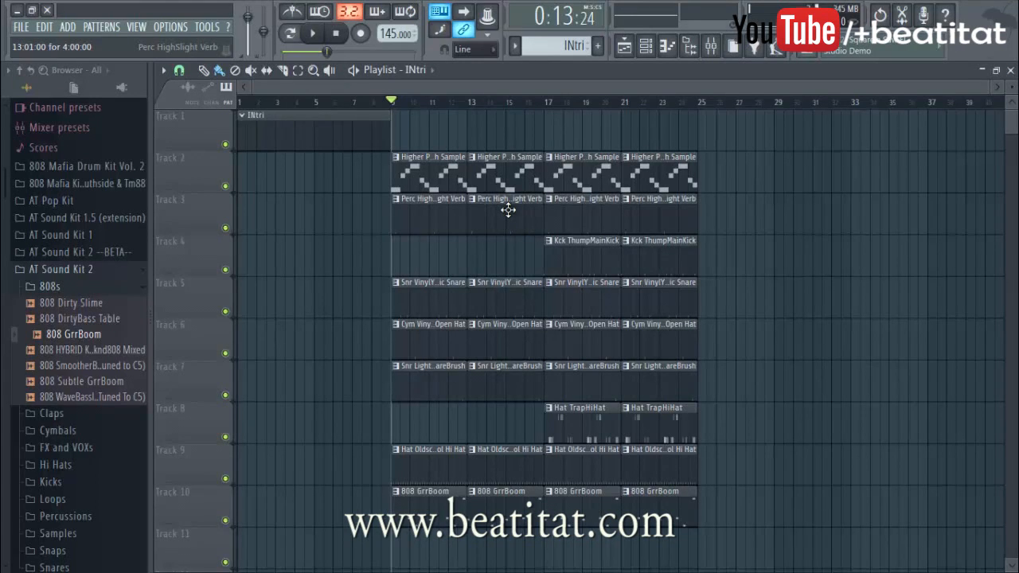
key("space")
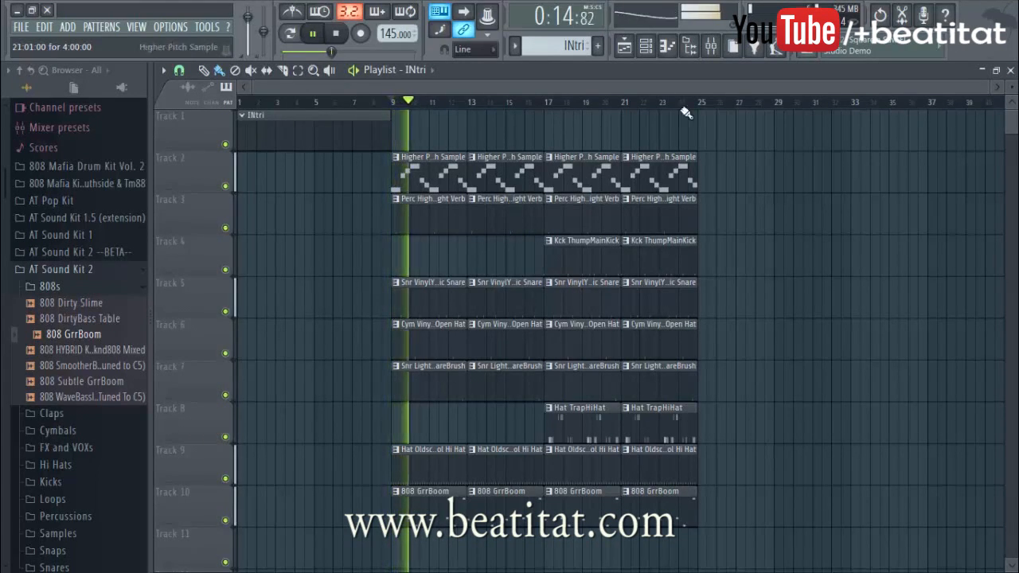
left_click(712, 47)
left_click(712, 47)
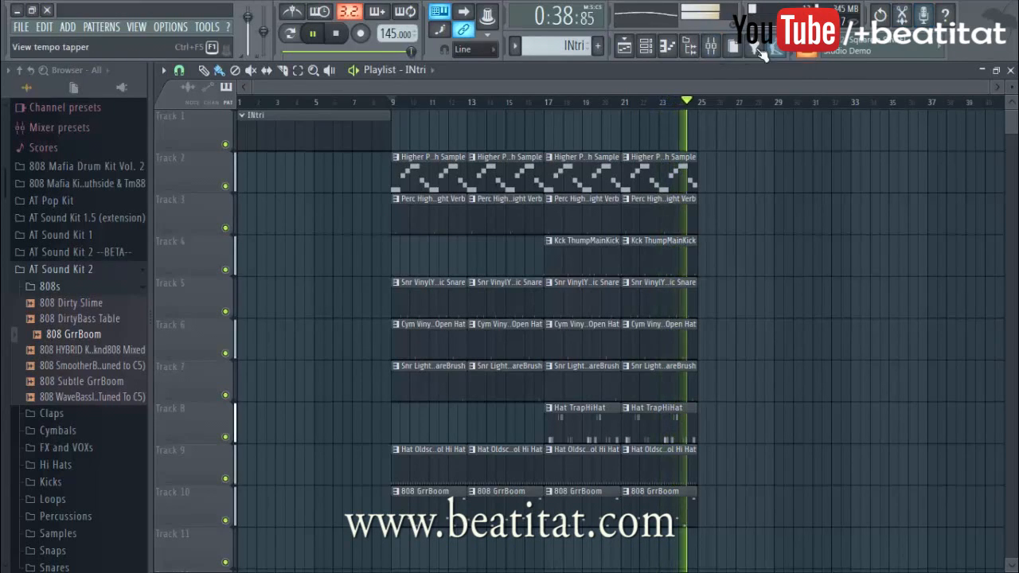
key("space")
Step: Sidechain the Kck ThumpMainKick mixer track to the 808 GrrBoom track
left_click(711, 46)
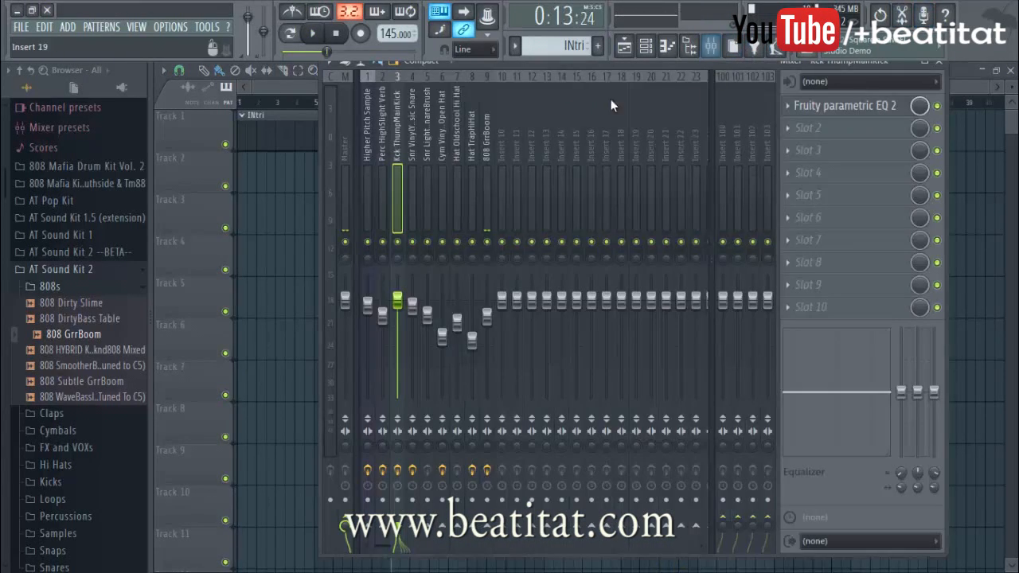
left_click(486, 163)
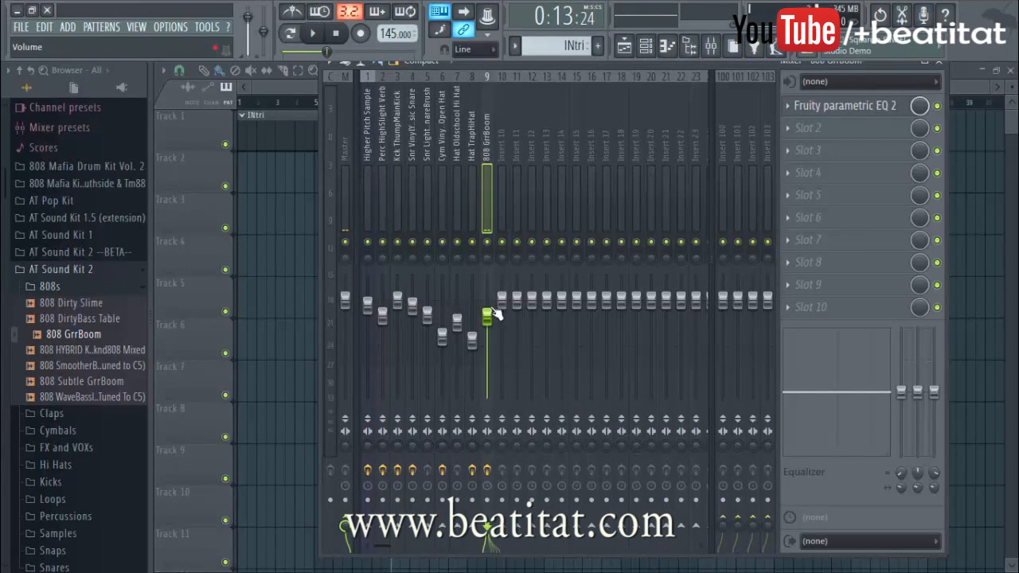
left_click(398, 191)
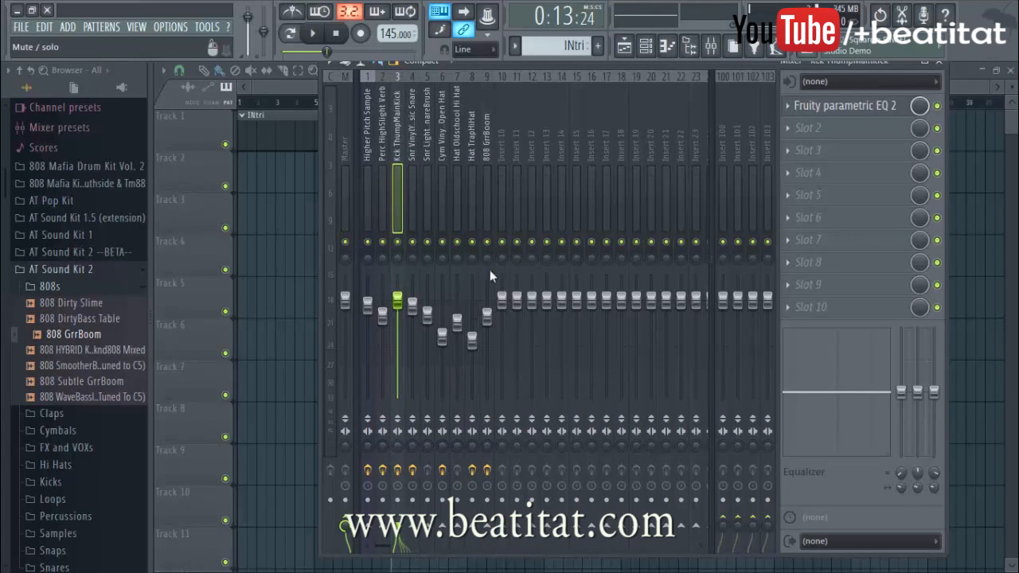
right_click(488, 500)
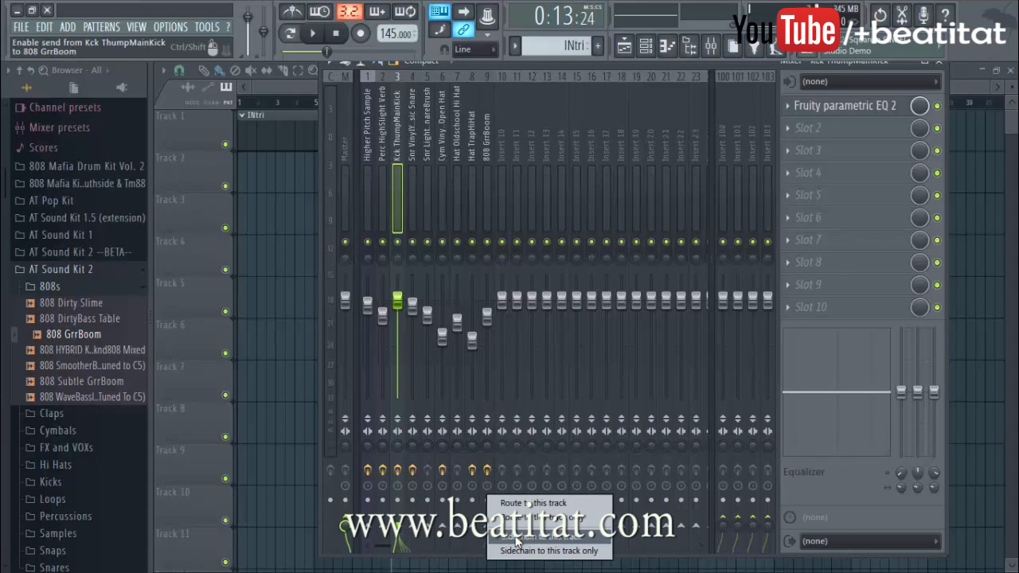
left_click(516, 539)
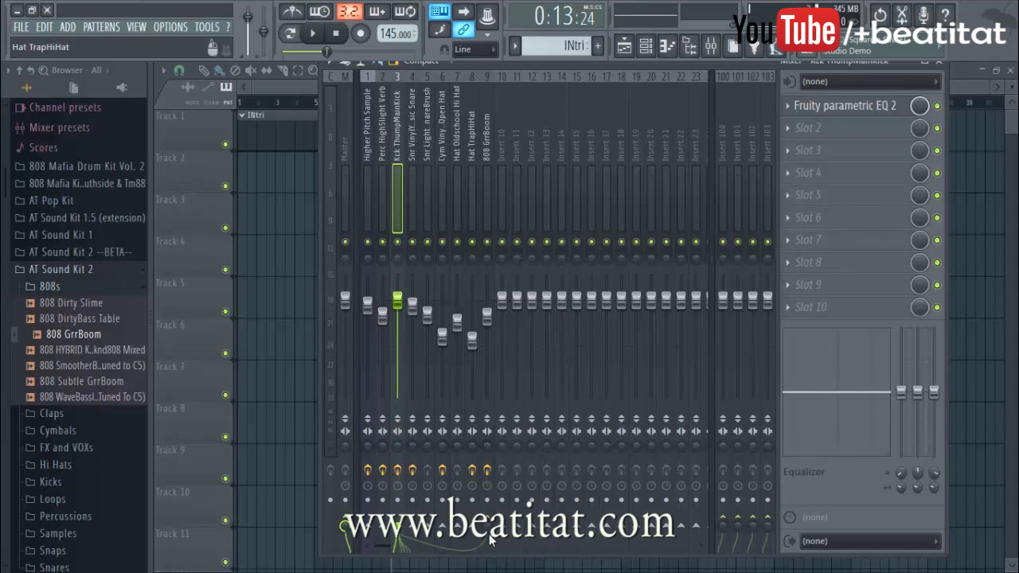
Step: Load Fruity Limiter into effect slot 3 of the 808 GrrBoom mixer track
left_click(489, 163)
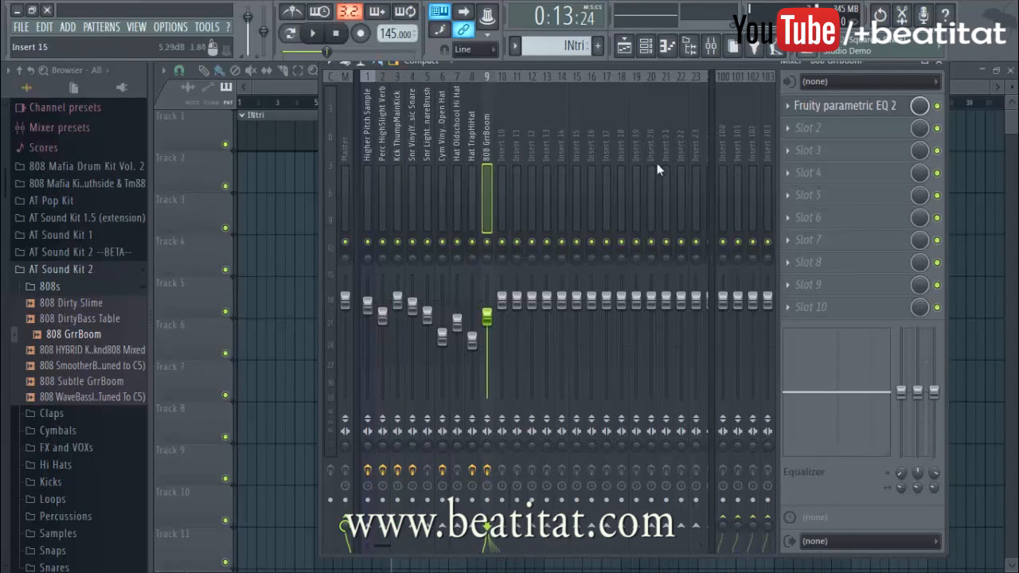
left_click(870, 155)
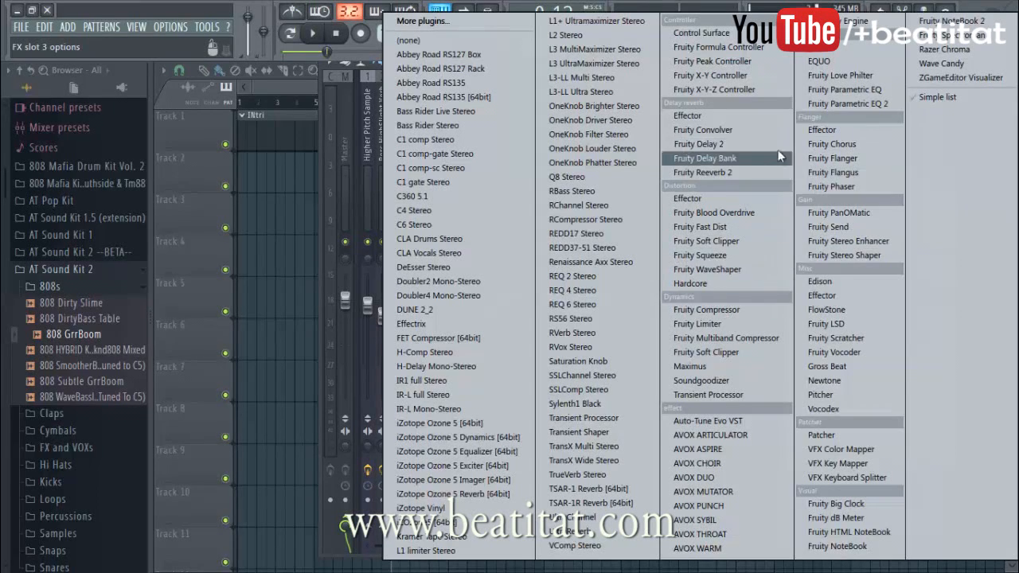
left_click(738, 326)
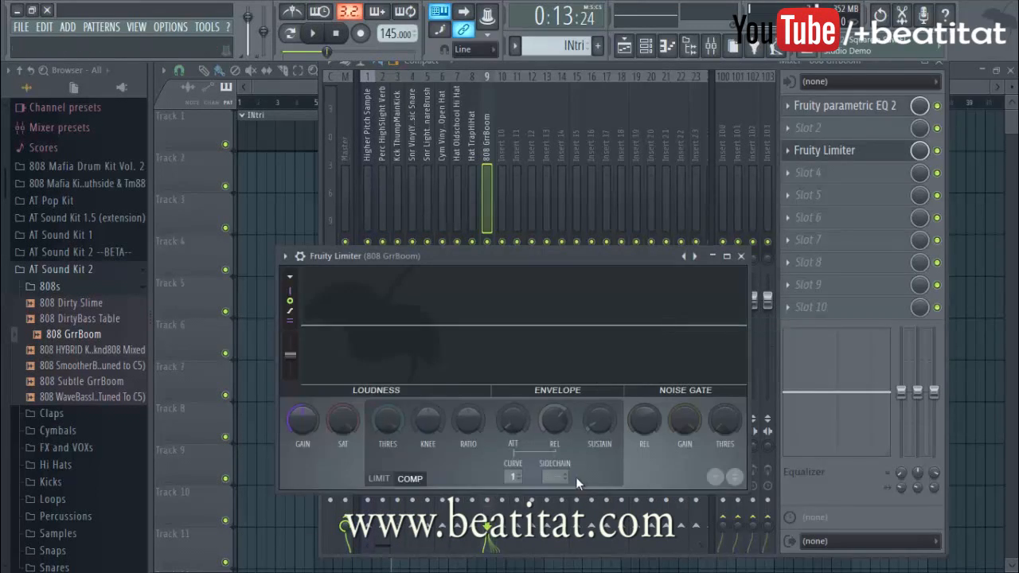
Step: Set the limiter's compressor sidechain input to Kck ThumpMainKick
left_click(557, 478)
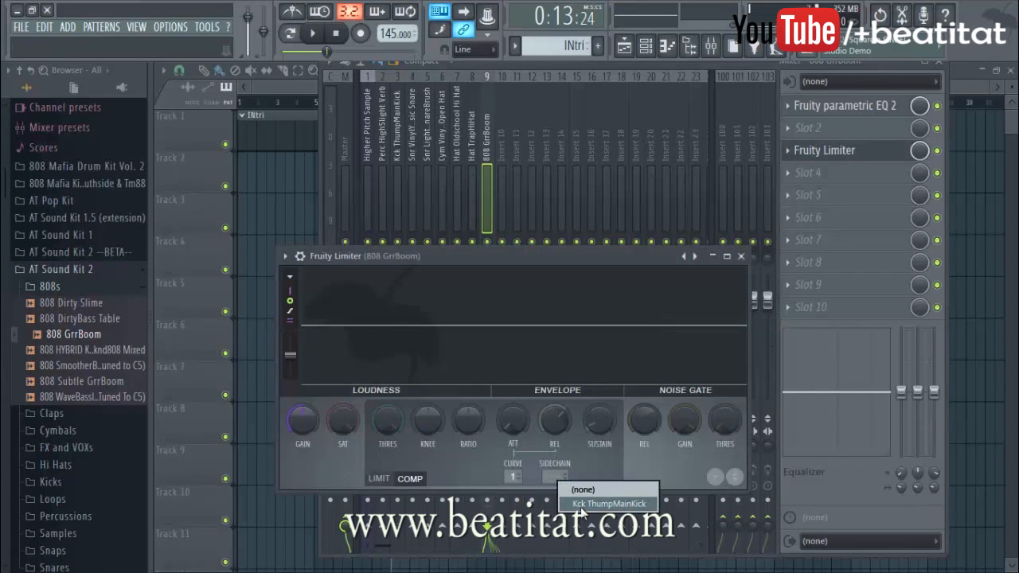
left_click(561, 475)
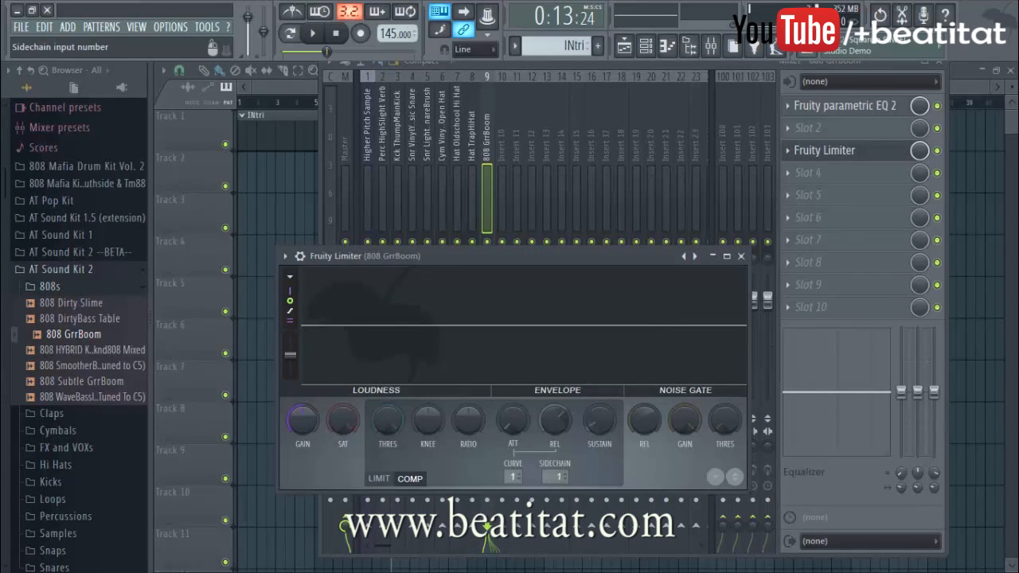
left_click(561, 476)
left_click(590, 495)
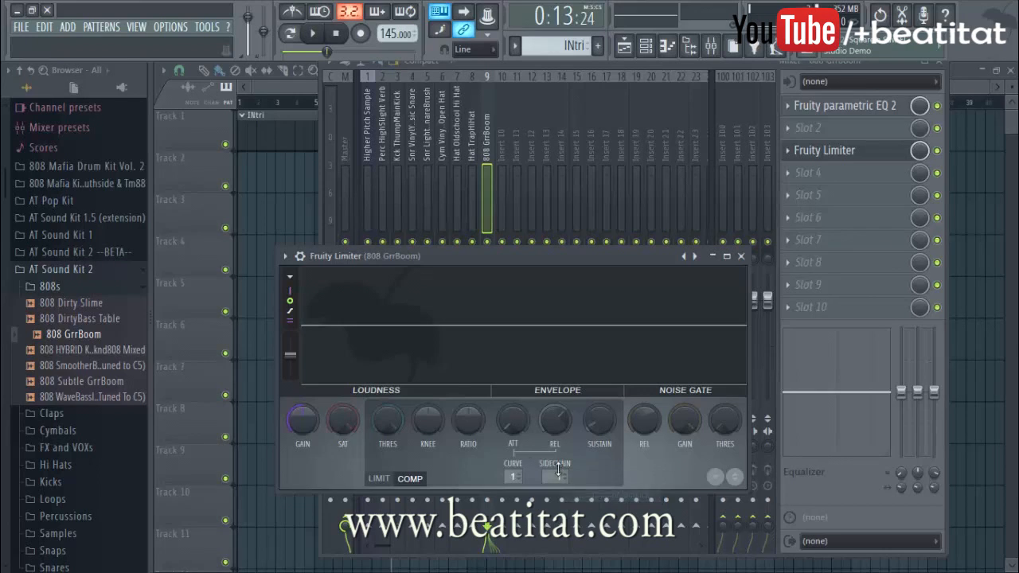
Step: During playback, lower the limiter's compression threshold and raise its knee and ratio
left_click_drag(389, 422, 389, 465)
key("space")
left_click_drag(429, 422, 461, 405)
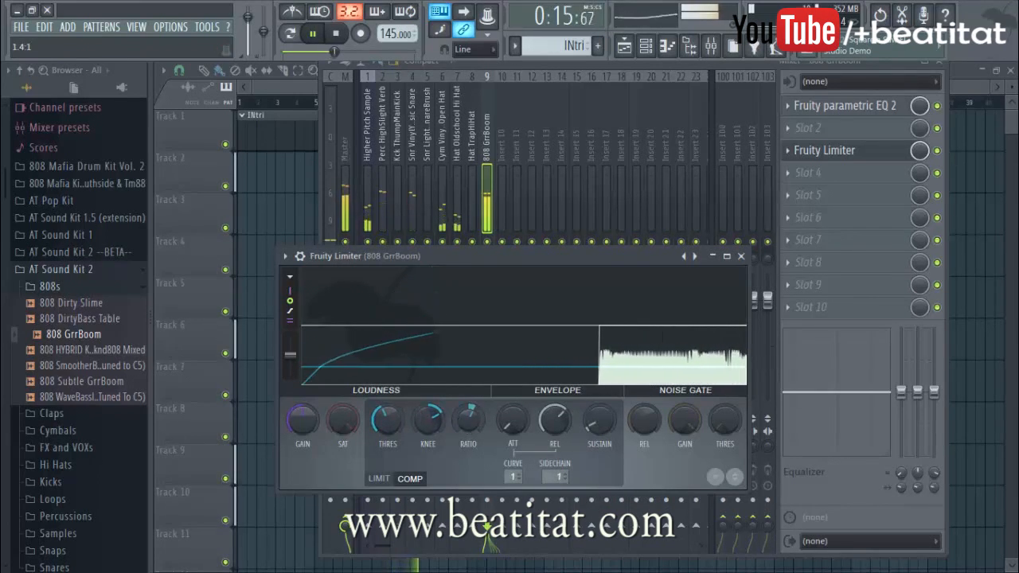
Step: Jump playback to about bar 17, where the kick enters, and reopen the 808 track's Fruity Limiter
left_click(303, 194)
left_click(548, 102)
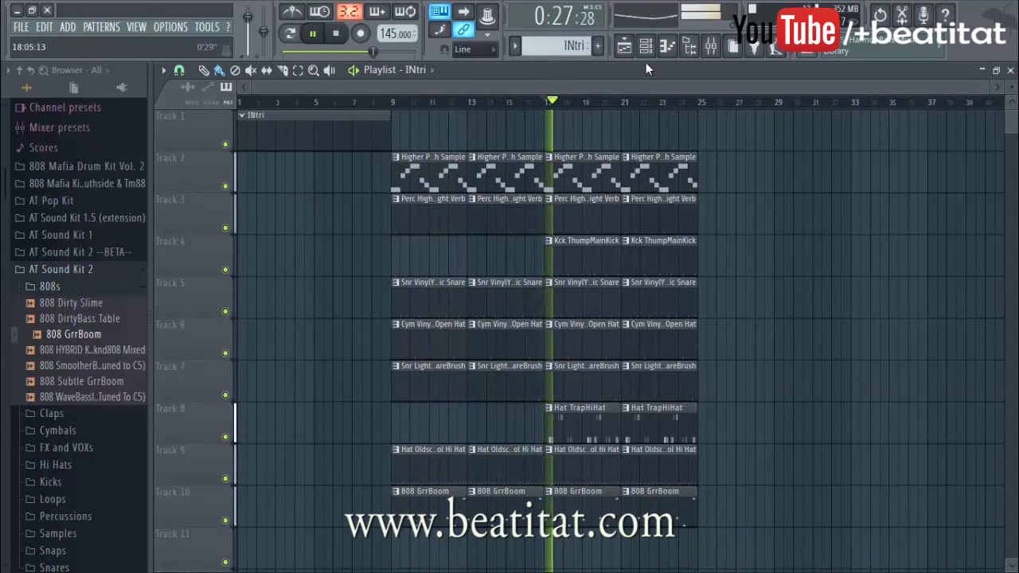
left_click(720, 46)
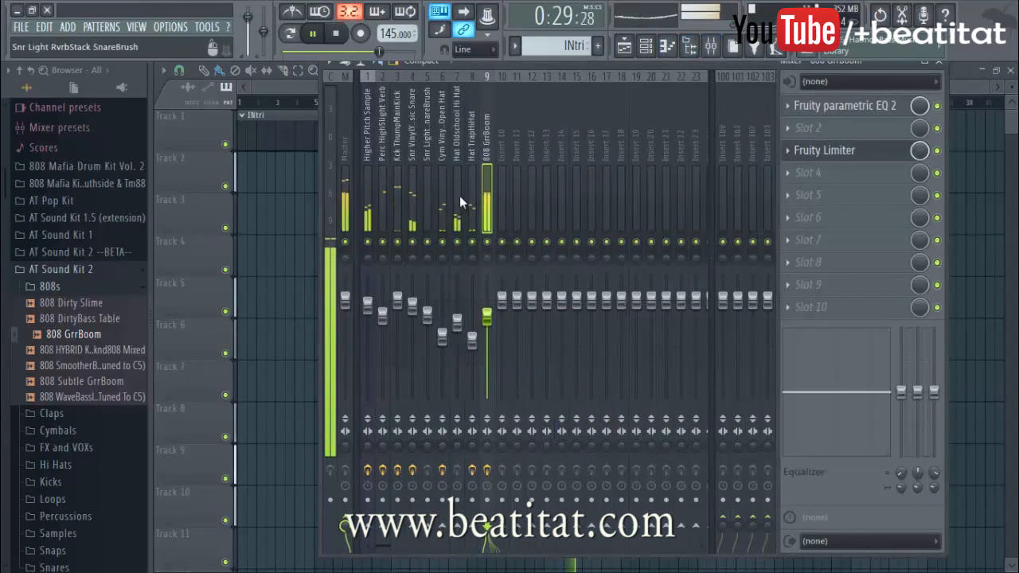
left_click(828, 152)
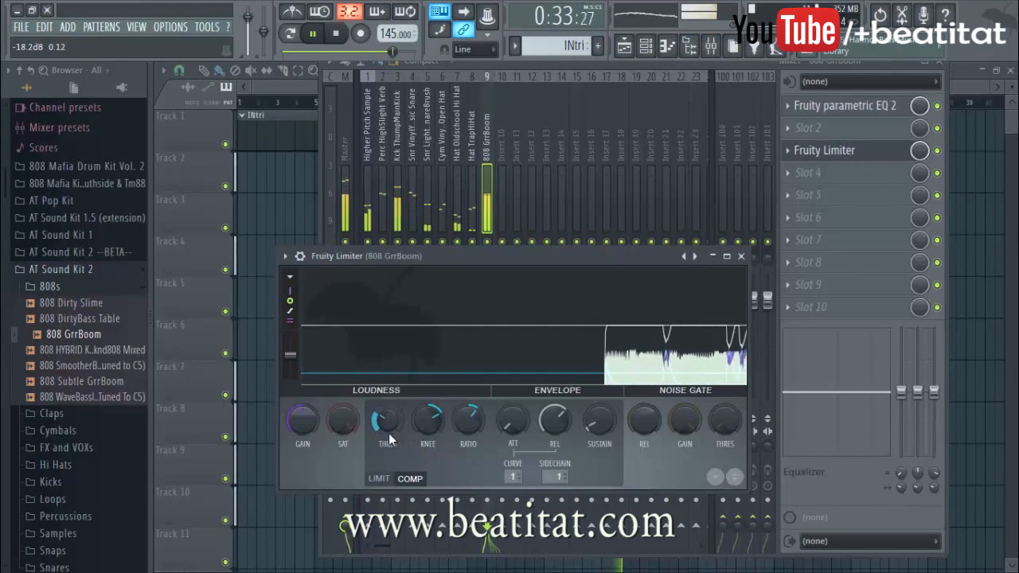
Step: Jump playback back to about bar 15 and reopen the 808 track's Fruity Limiter to check the compression as the kick enters
left_click(741, 256)
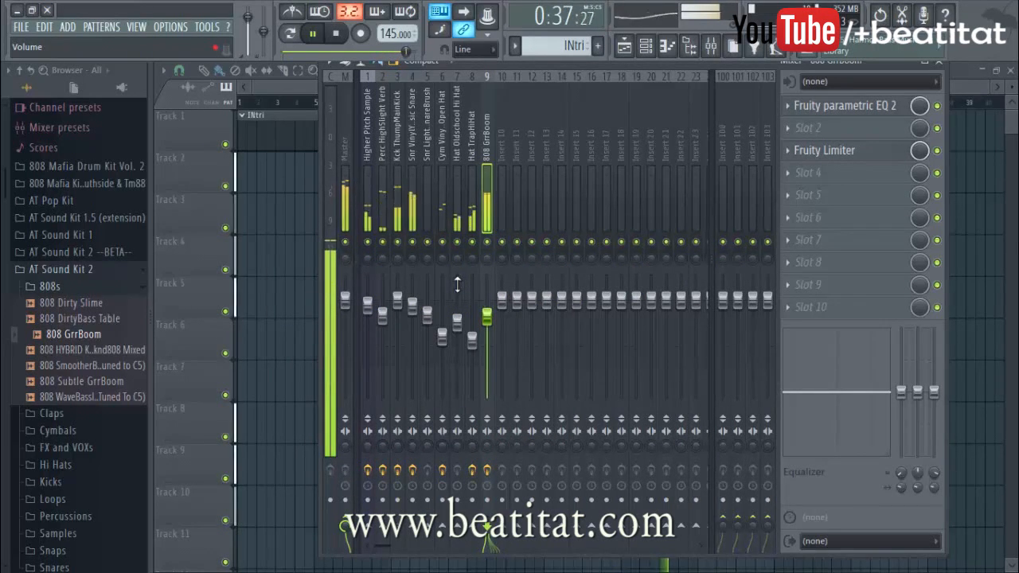
key("F9")
left_click(518, 104)
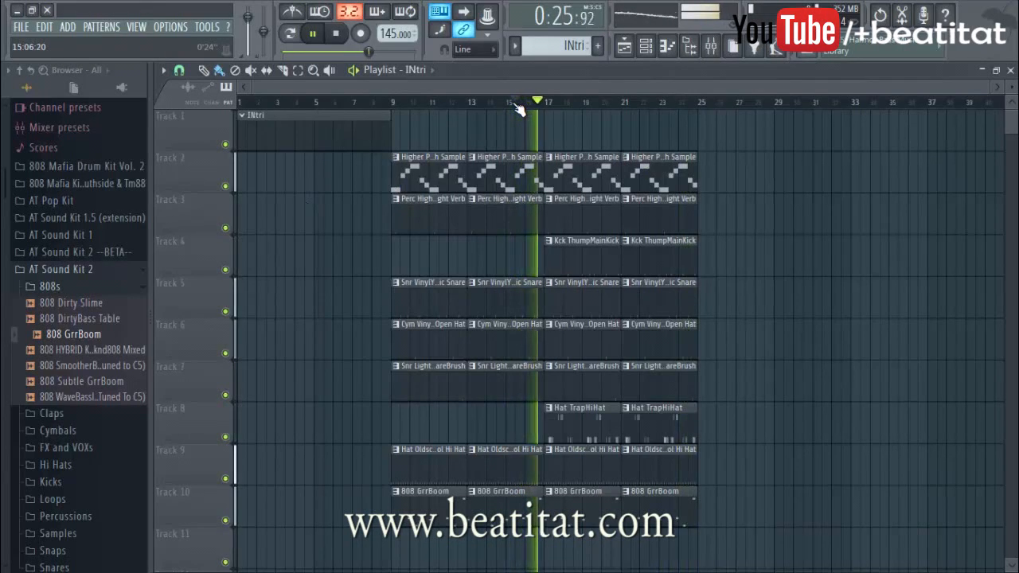
left_click(711, 45)
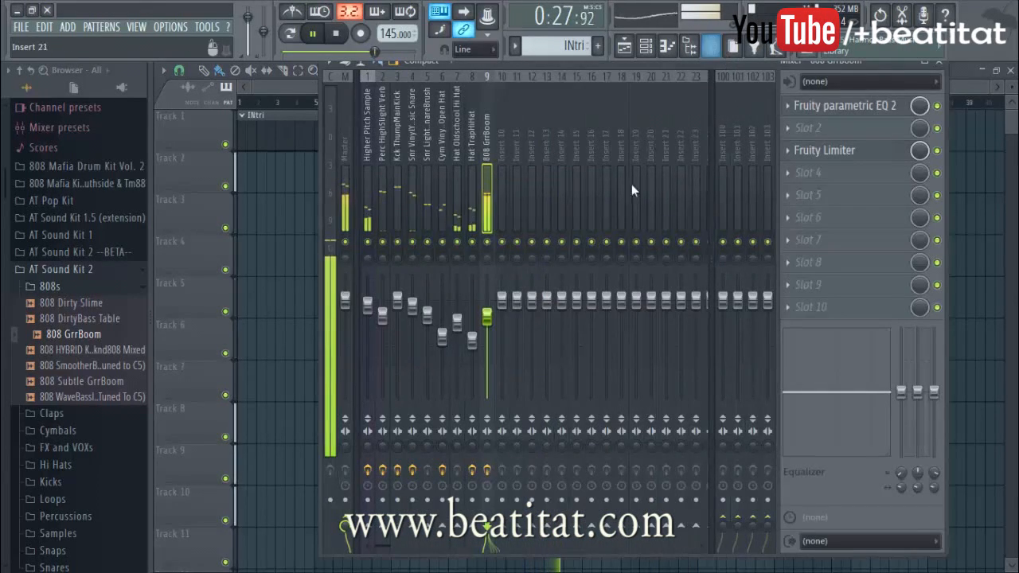
left_click(812, 153)
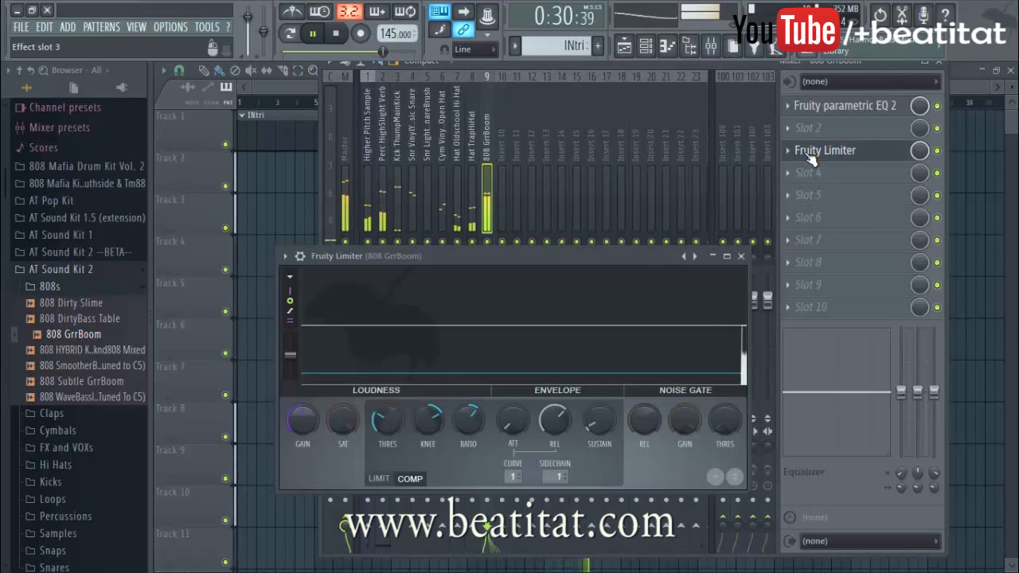
Step: Reshape the kick track's Parametric EQ 2: move band 2 up in frequency and band 7 down, boost bands 3 and 4, and set band 1 to about 23 Hz
left_click(401, 243)
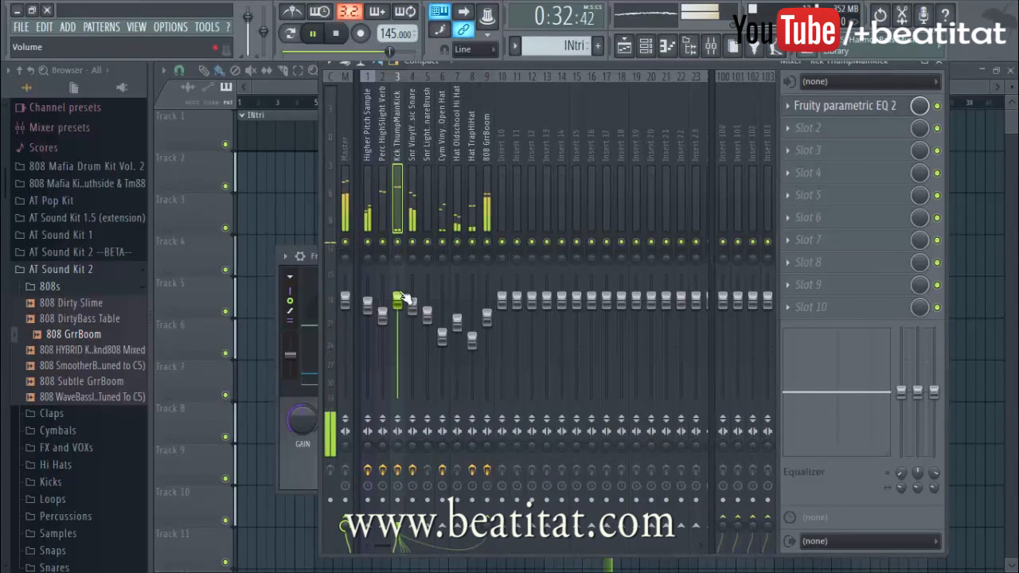
left_click(828, 107)
left_click_drag(218, 255, 242, 256)
left_click_drag(331, 260, 315, 253)
left_click_drag(426, 292, 400, 295)
left_click_drag(270, 249, 277, 251)
left_click_drag(183, 281, 188, 281)
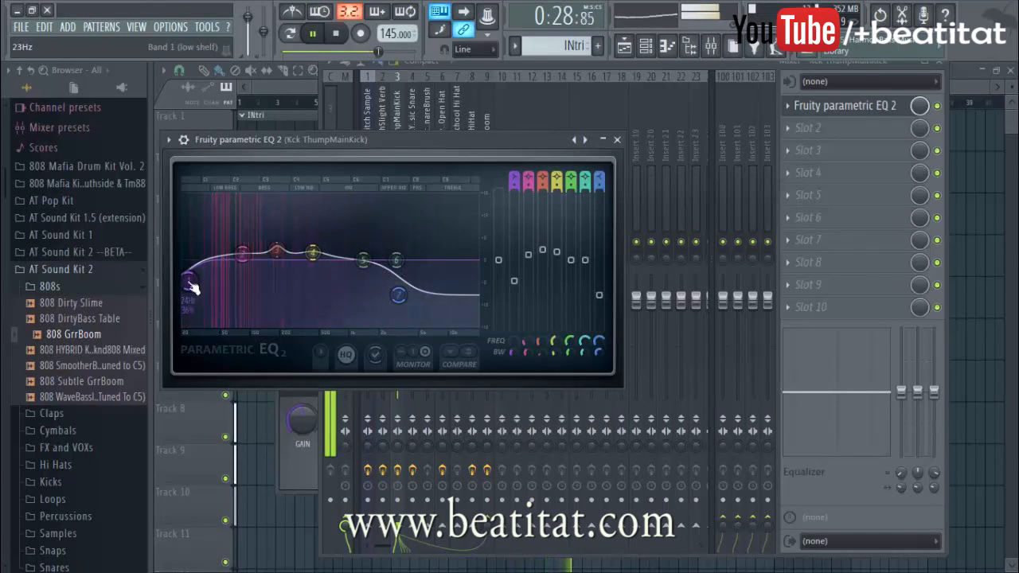
left_click(617, 140)
Step: Return to the playlist, stop playback and move the playhead to the song's start
key("F5")
key("space")
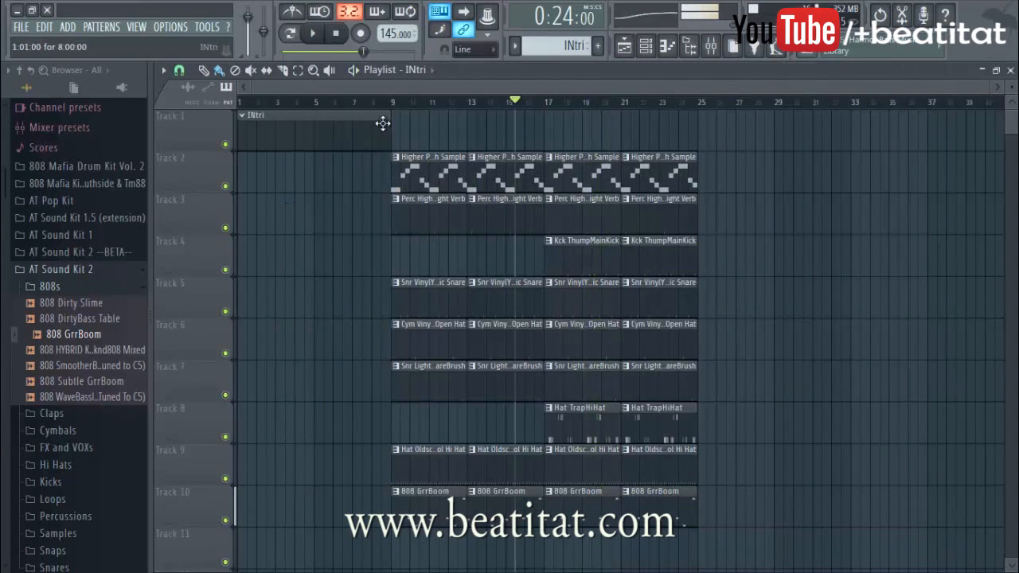
left_click_drag(392, 102, 56, 102)
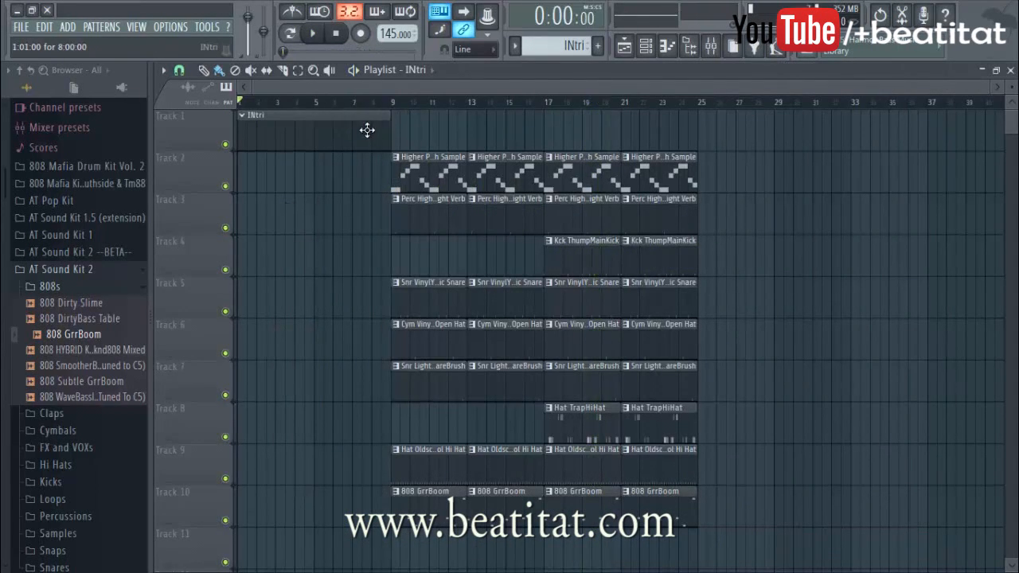
Step: Route the Low Pitch Sample channel to mixer track 10, check its empty piano roll, and return to the playlist
key("F6")
left_click(317, 170)
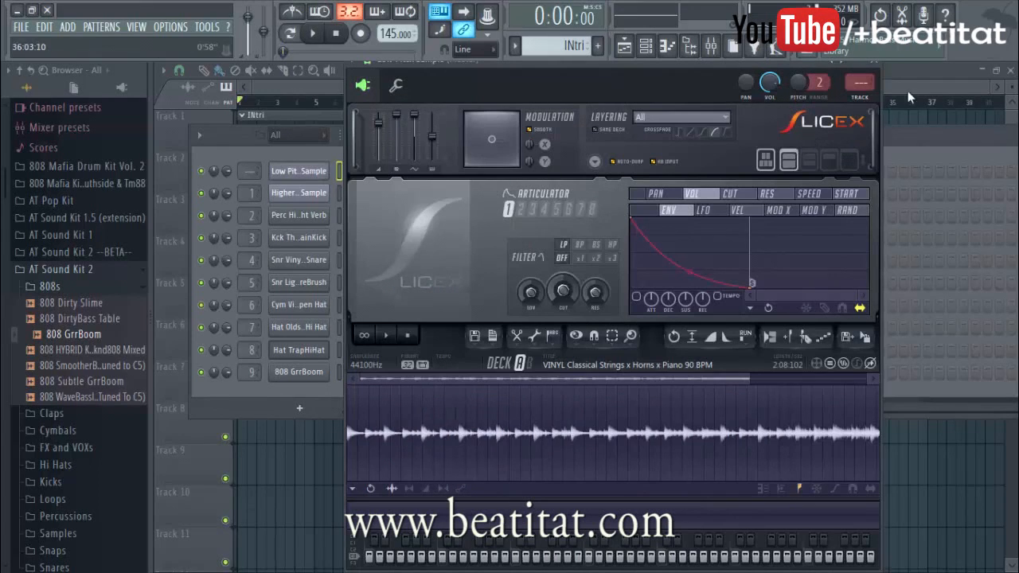
left_click(876, 102)
right_click(307, 172)
left_click(359, 171)
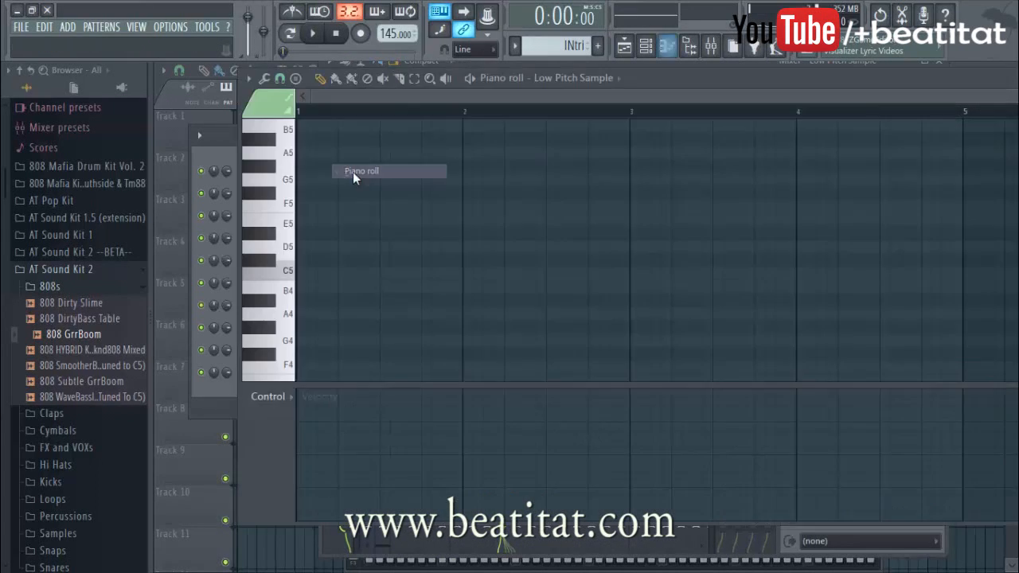
key("Escape")
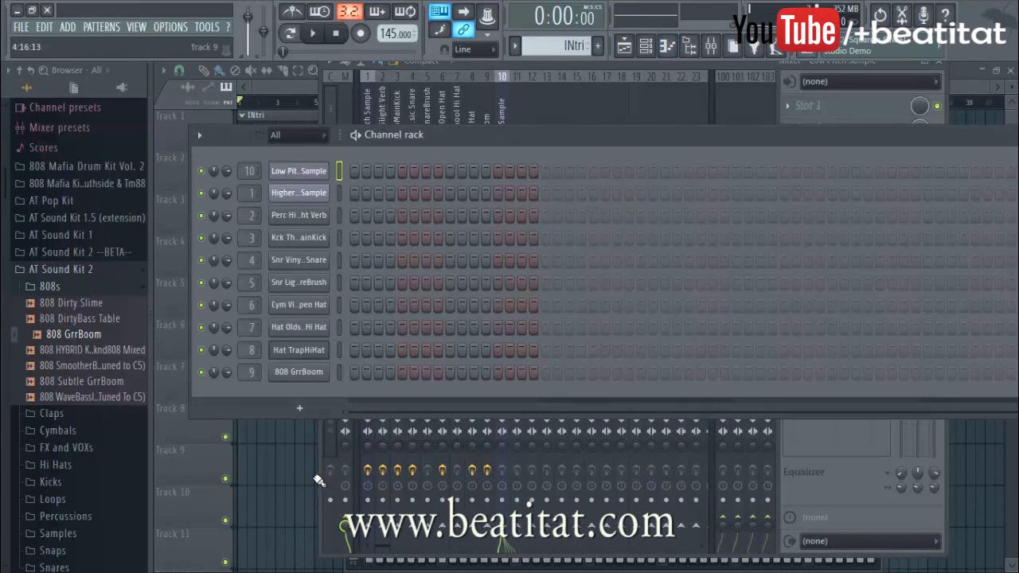
left_click(298, 90)
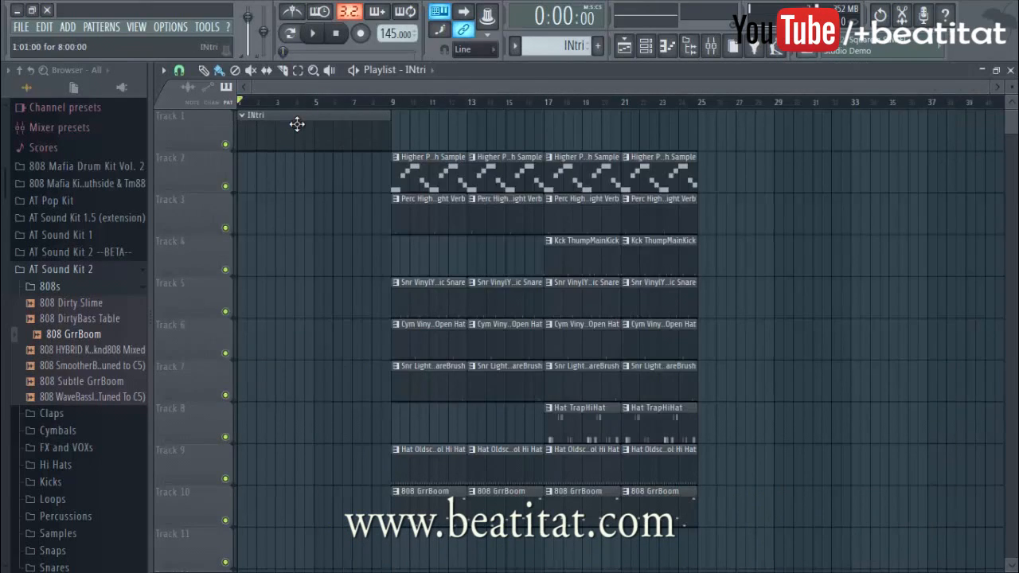
Step: In the Low Pitch Sample's Slicex, mark the passage from 20:754 to 24:236 as a region named Sample 1
key("F6")
right_click(302, 172)
left_click(316, 172)
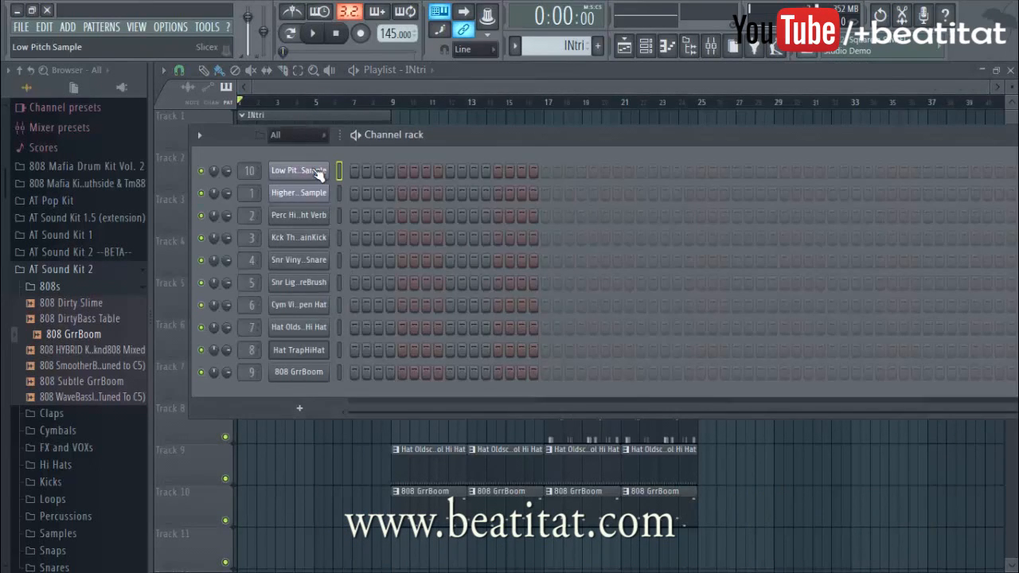
left_click(319, 173)
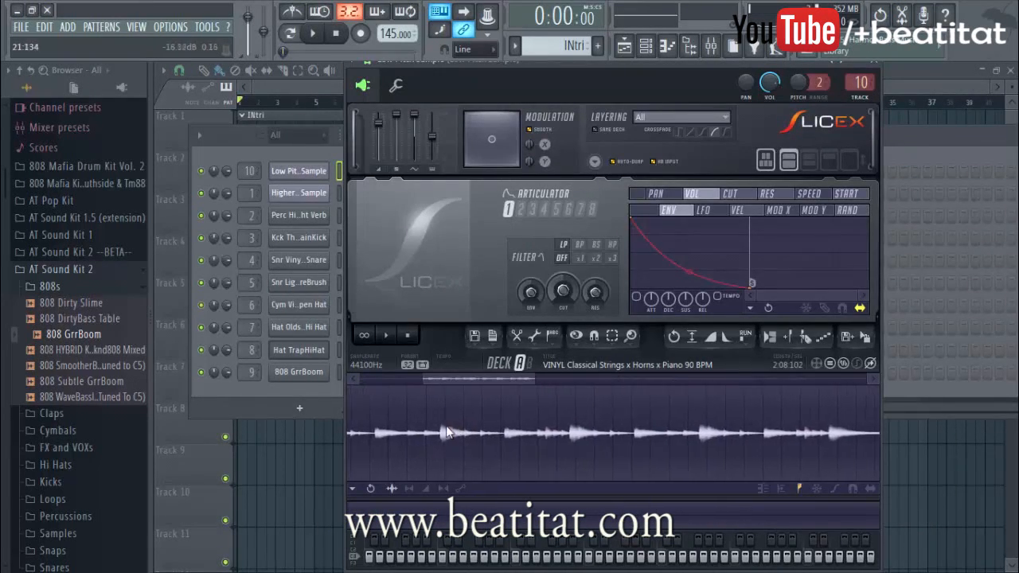
left_click_drag(440, 445, 580, 457)
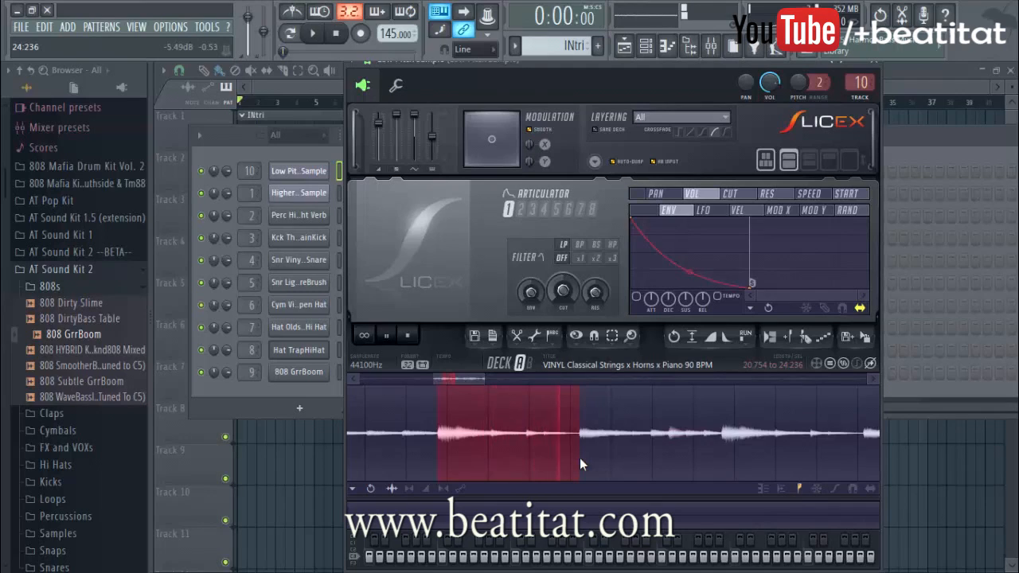
key("alt+Insert")
type("Sample 1")
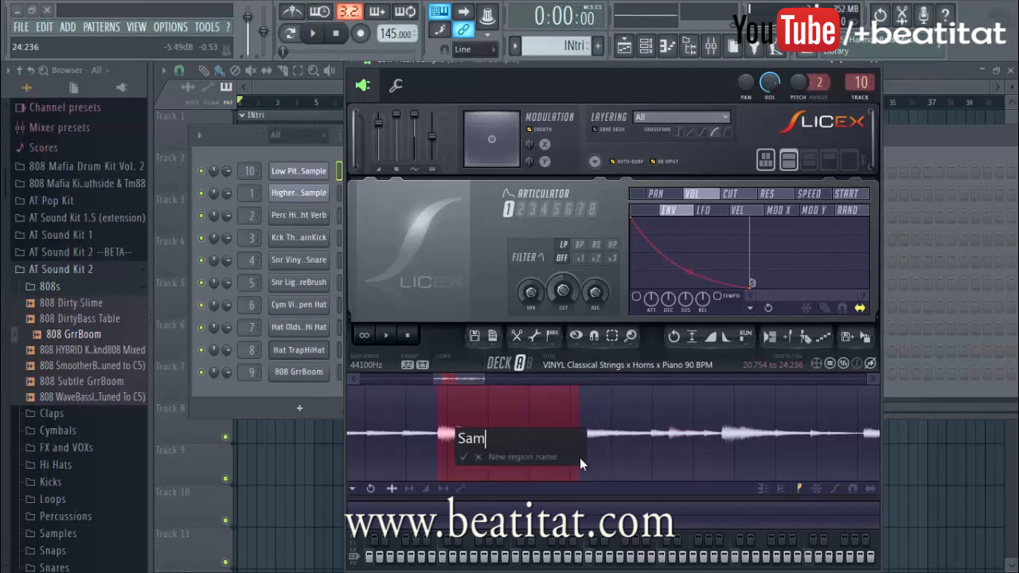
key("Return")
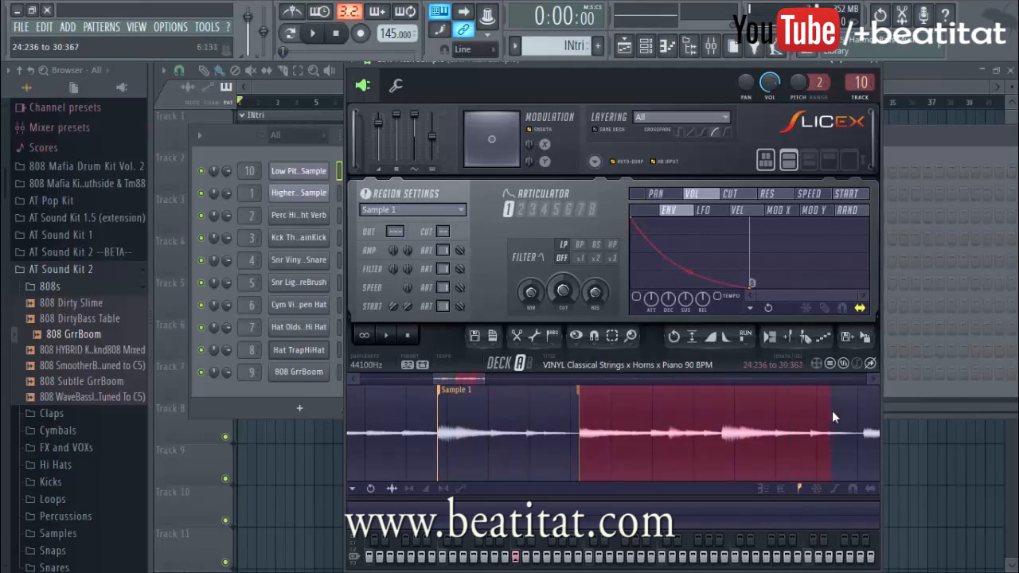
Step: Select and audition the passage from 24:236 to 27:701, and add it as a region named Sample 2
left_click_drag(720, 452, 702, 450)
scroll(728, 452, "up", 4)
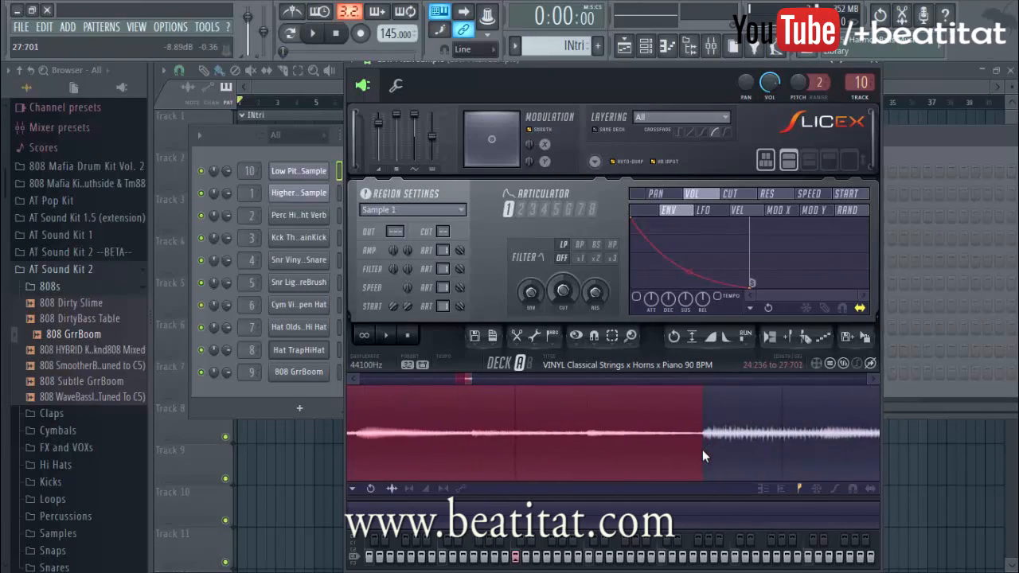
key("space")
scroll(703, 453, "down", 4)
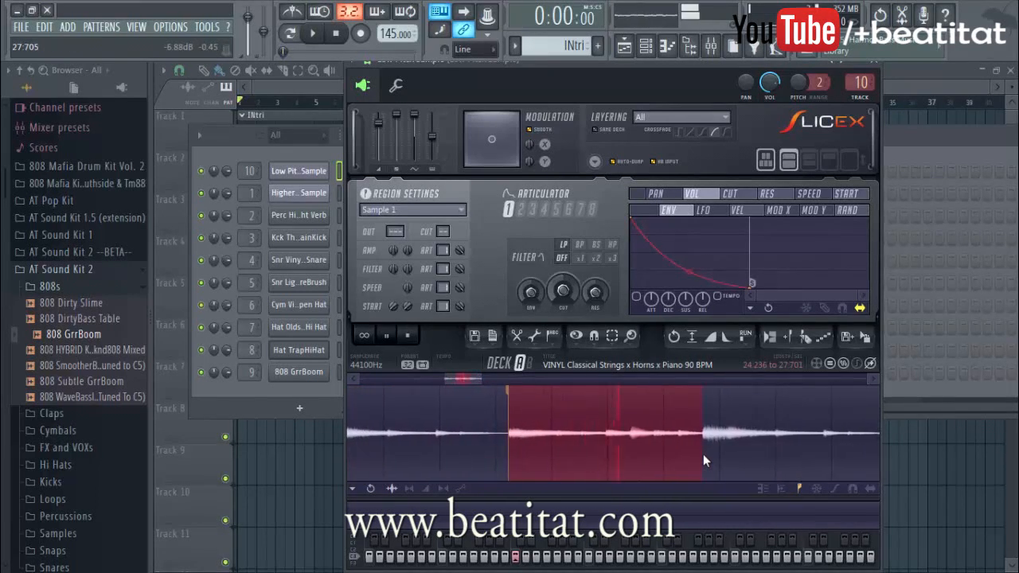
key("alt+r")
type("Sample 2")
key("Return")
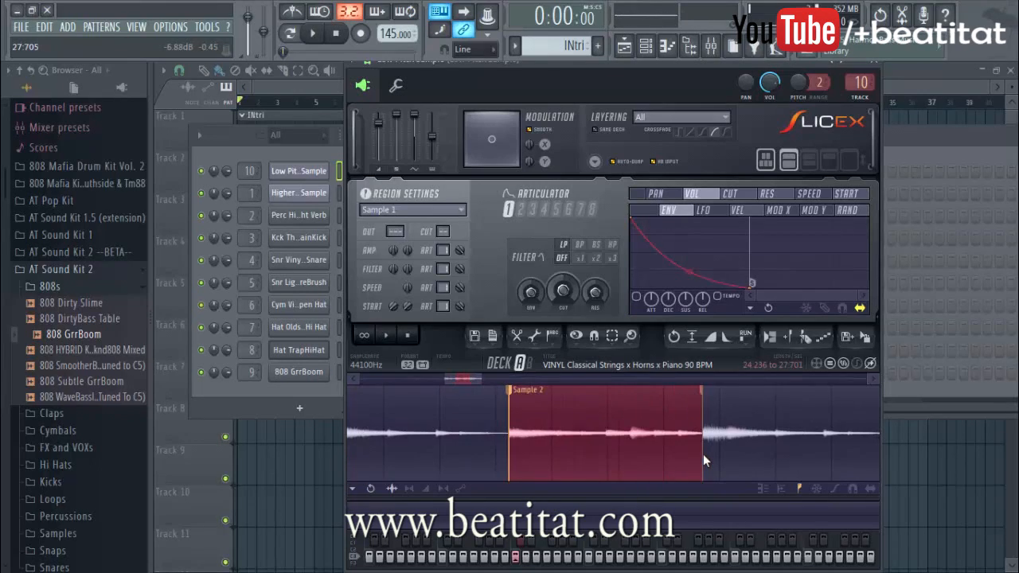
Step: Select the passage from 27:701 to 31:147, add it as a region named Sample 3, and check the region's edges
mouse_move(702, 458)
left_mouse_down()
mouse_move(903, 453)
mouse_move(671, 460)
mouse_move(703, 449)
left_mouse_up()
scroll(689, 448, "up", 3)
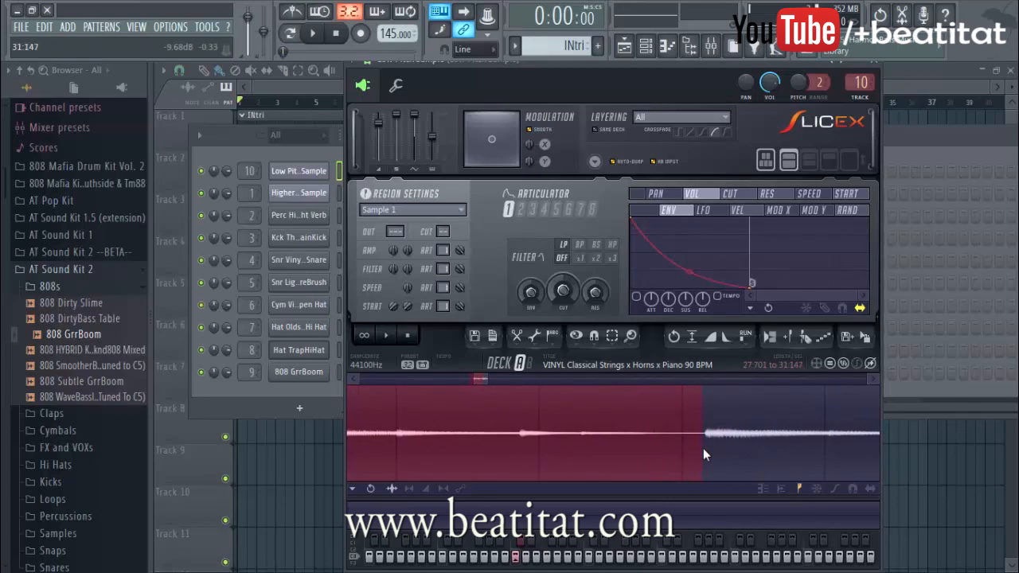
scroll(621, 453, "down", 3)
scroll(481, 454, "up", 3)
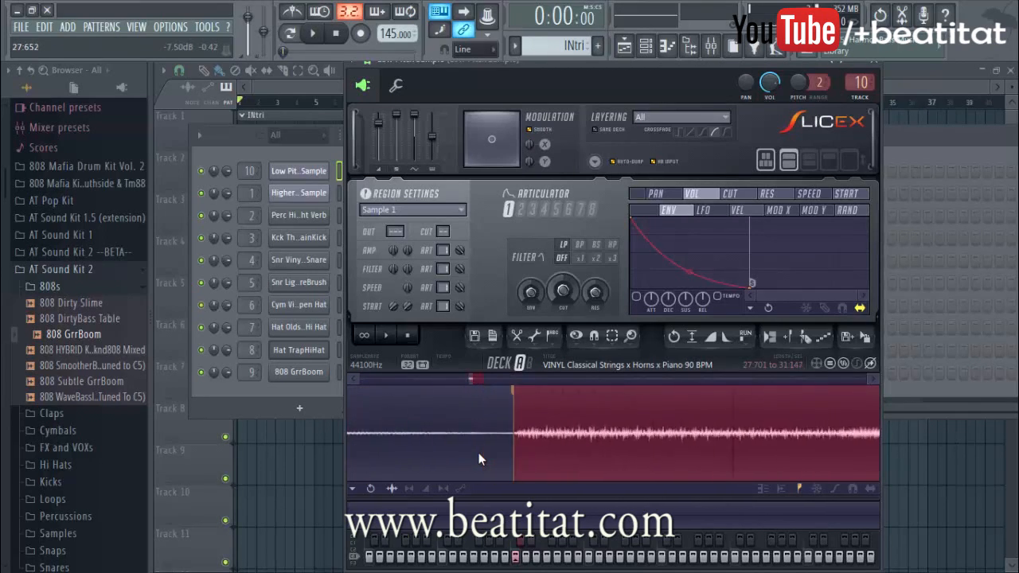
scroll(474, 454, "down", 2)
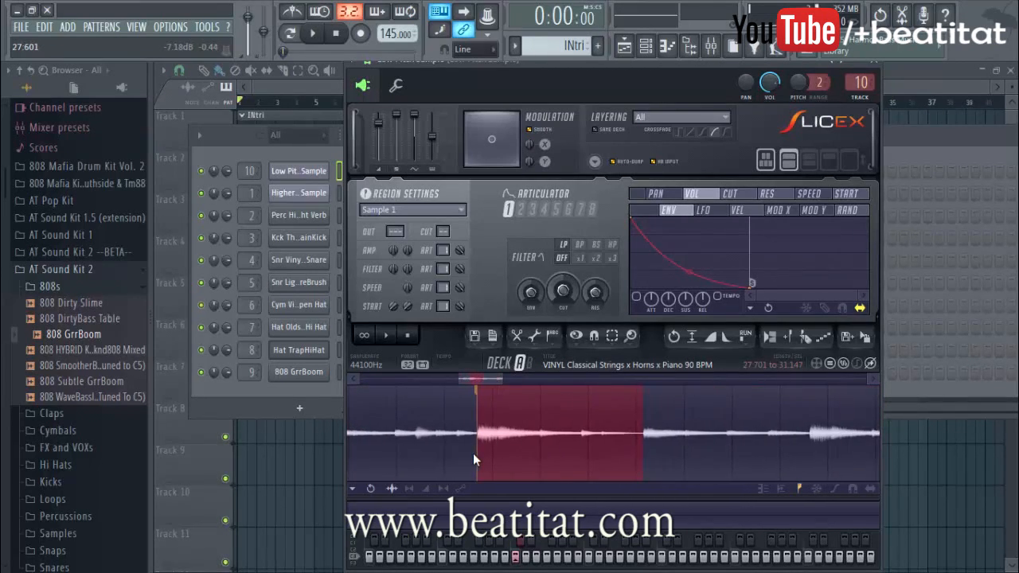
key("alt+r")
type("Sample 3")
key("Return")
scroll(480, 452, "up", 3)
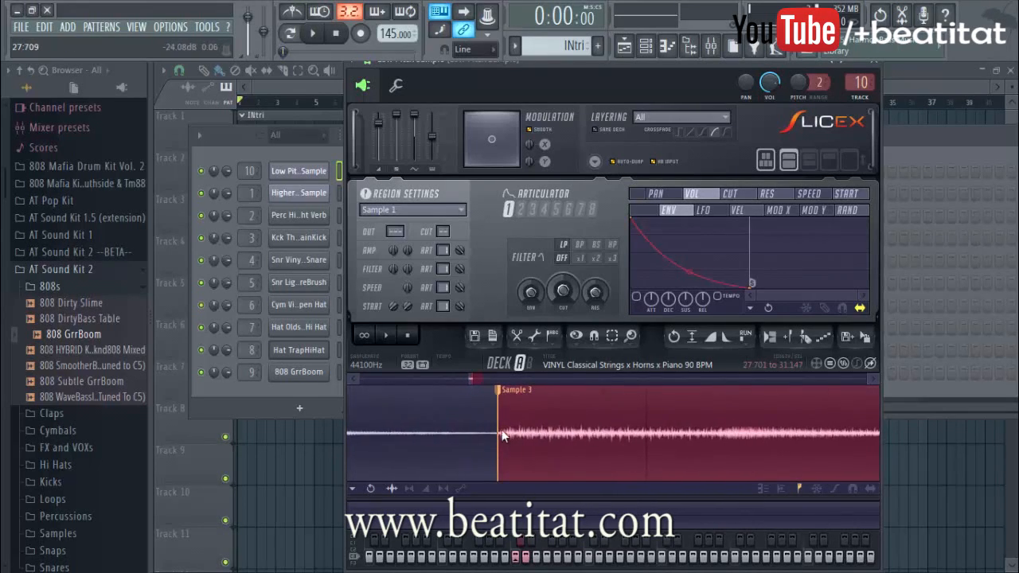
scroll(517, 434, "down", 3)
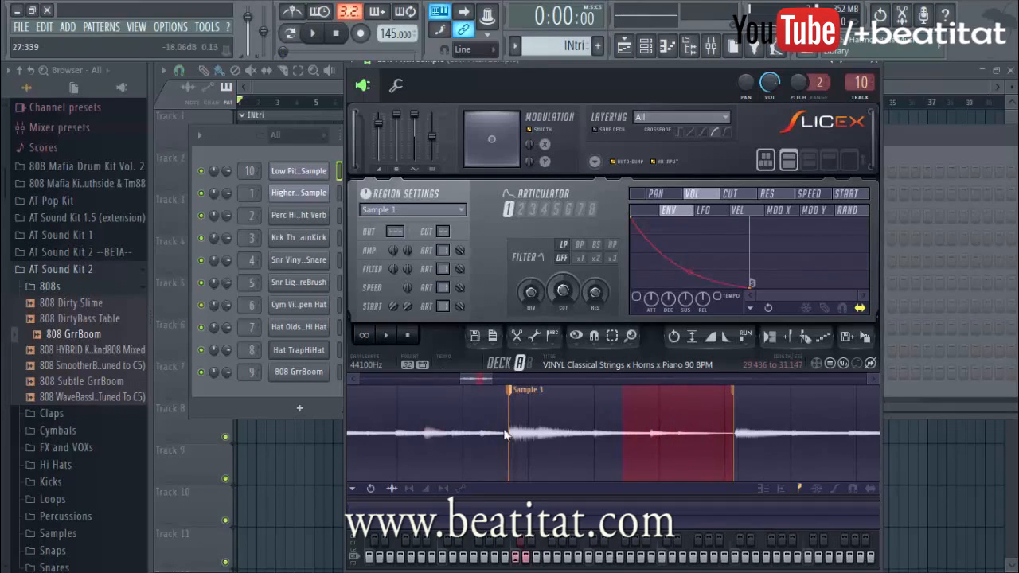
scroll(649, 438, "up", 2)
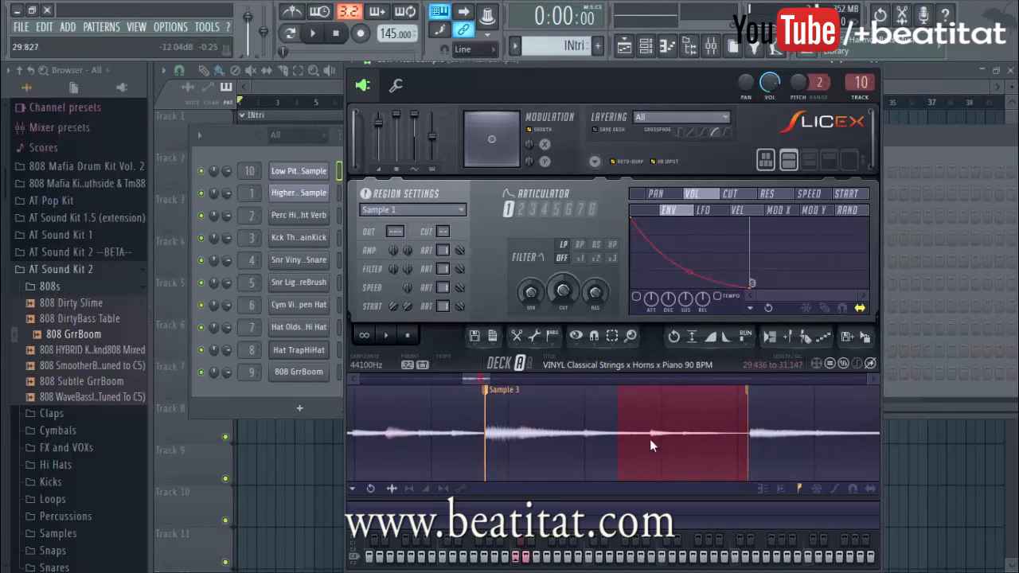
Step: Select the passage from 34:625 to 36:783 in the waveform and audition it looped
left_click_drag(475, 383, 488, 380)
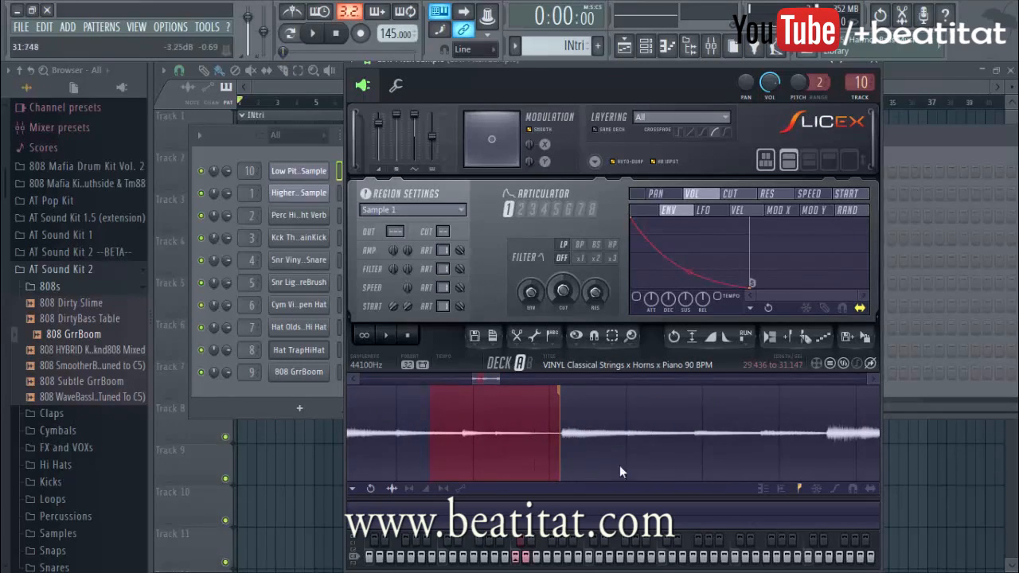
left_click(827, 437)
scroll(817, 435, "up", 2)
scroll(677, 420, "down", 3)
mouse_move(493, 380)
left_mouse_down()
mouse_move(541, 377)
mouse_move(503, 388)
left_mouse_up()
scroll(517, 428, "up", 4)
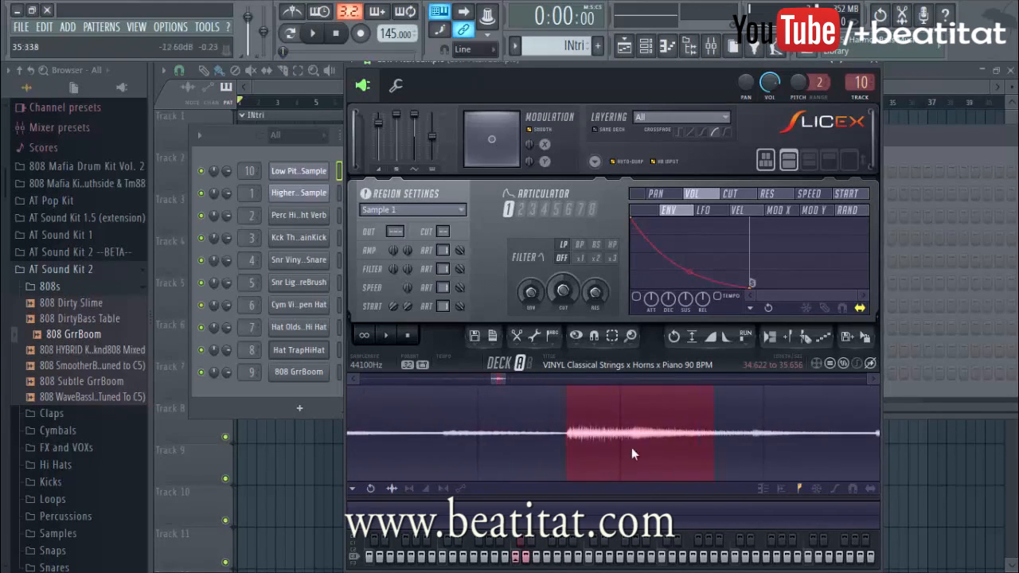
scroll(631, 454, "up", 3)
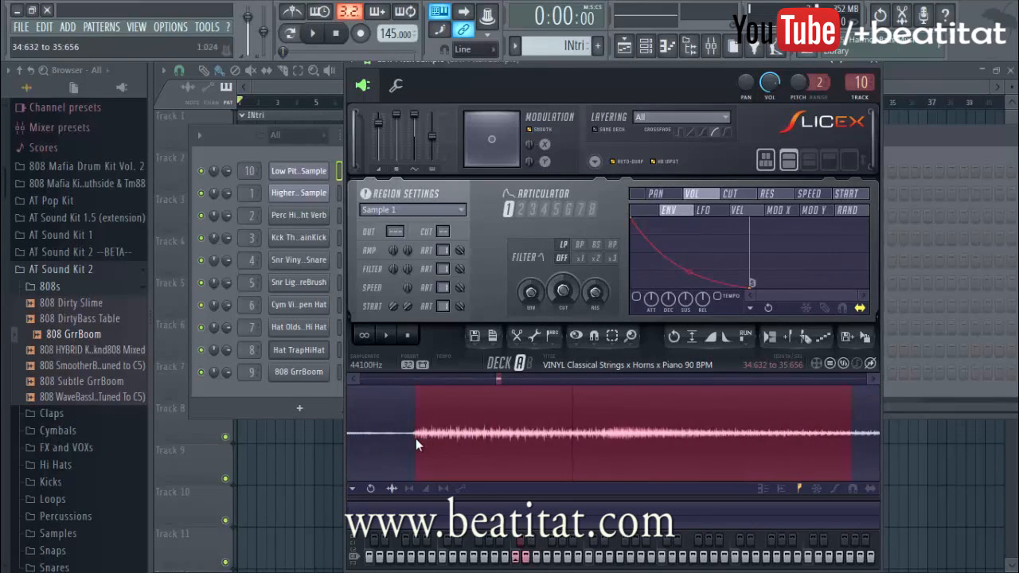
scroll(584, 451, "down", 3)
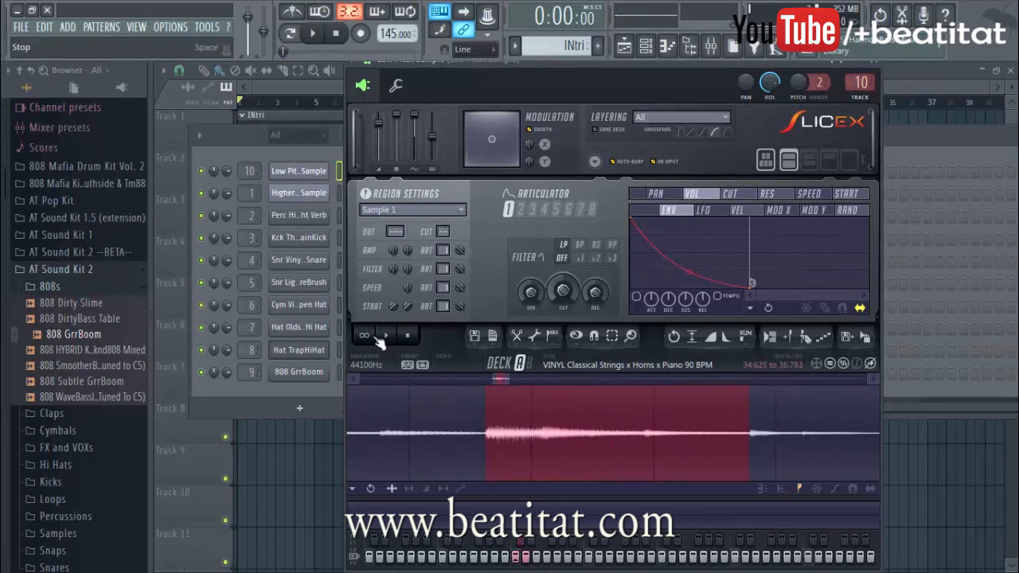
left_click(387, 337)
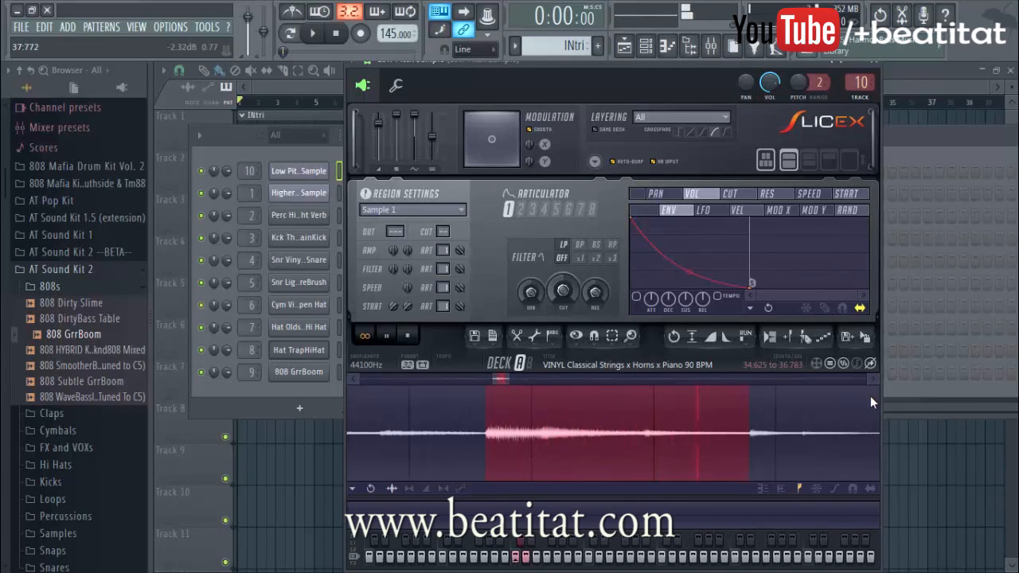
Step: Add the selected passage as a region named Sample 4
key("alt+r")
type("Sample 3")
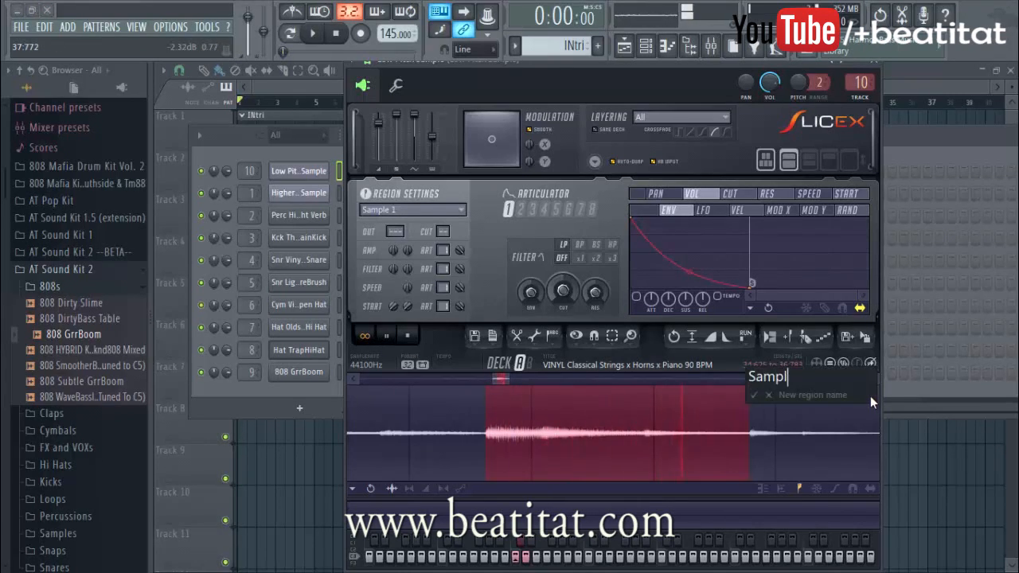
key("BackSpace")
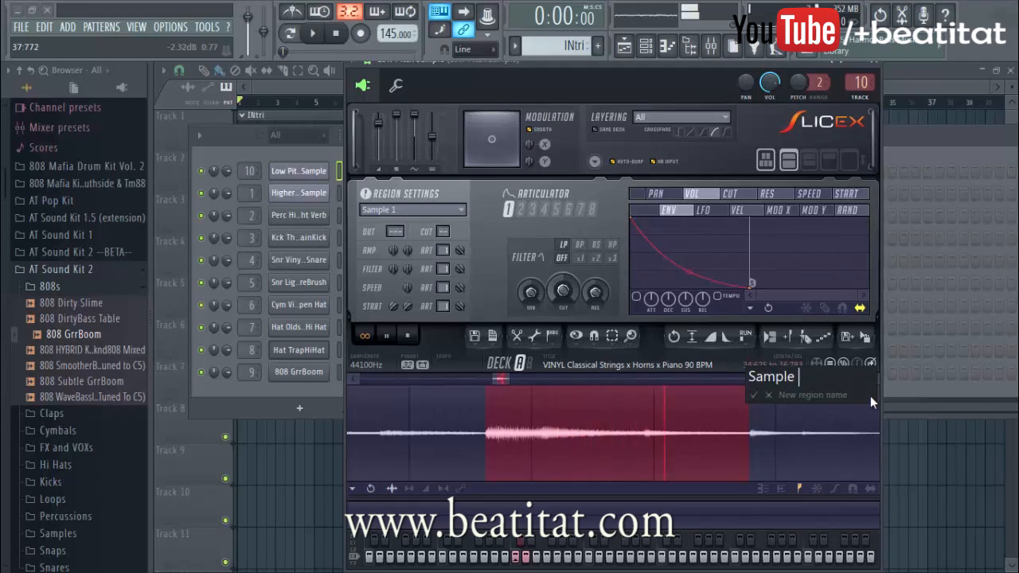
type("4")
key("Return")
Step: Select the passage from 41:550 to 45:001 in the waveform and check both of its edges
left_click(512, 462)
scroll(512, 463, "down", 5)
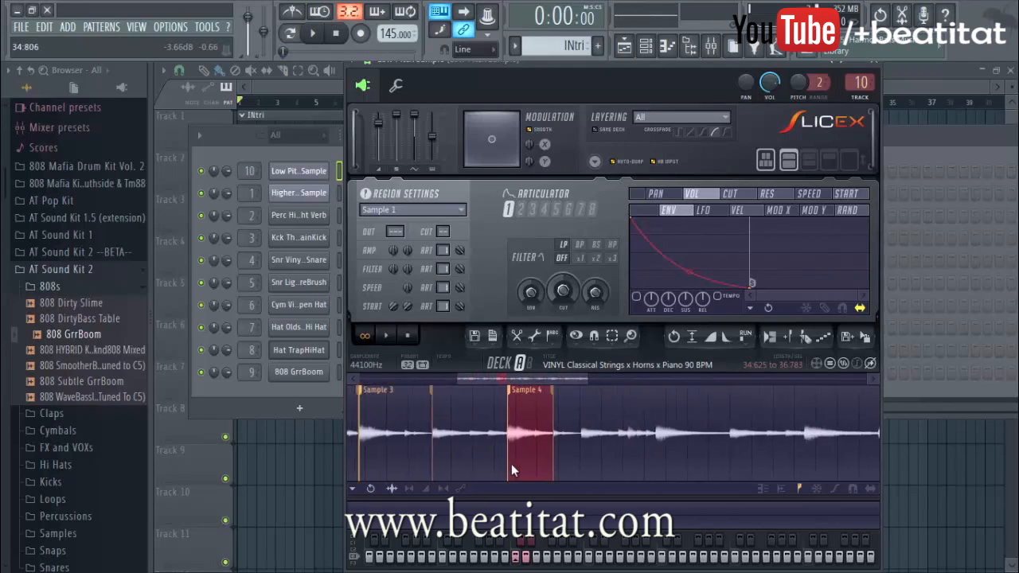
scroll(618, 433, "up", 3)
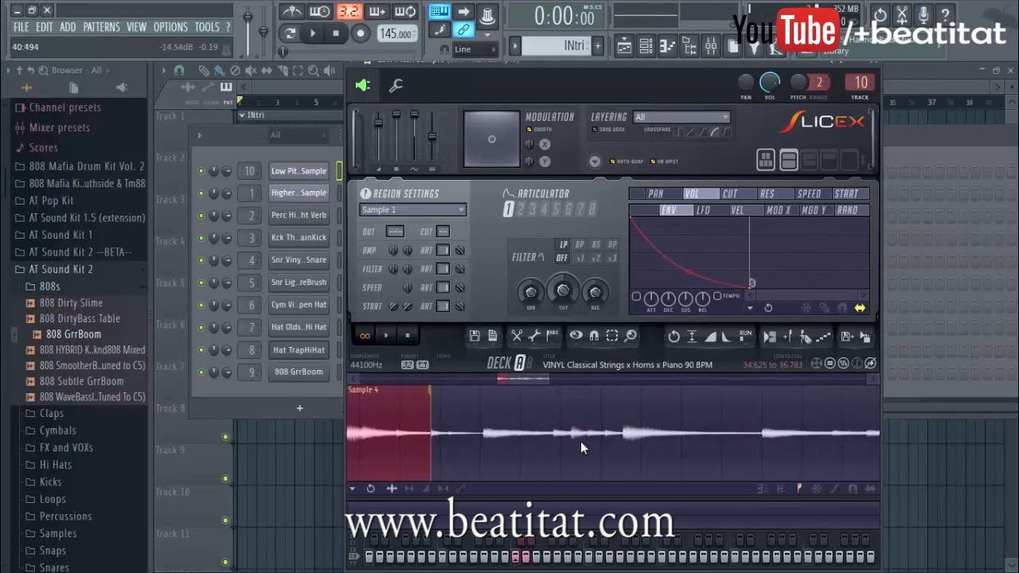
left_click(630, 433)
left_click_drag(622, 436, 798, 431)
scroll(643, 425, "down", 2)
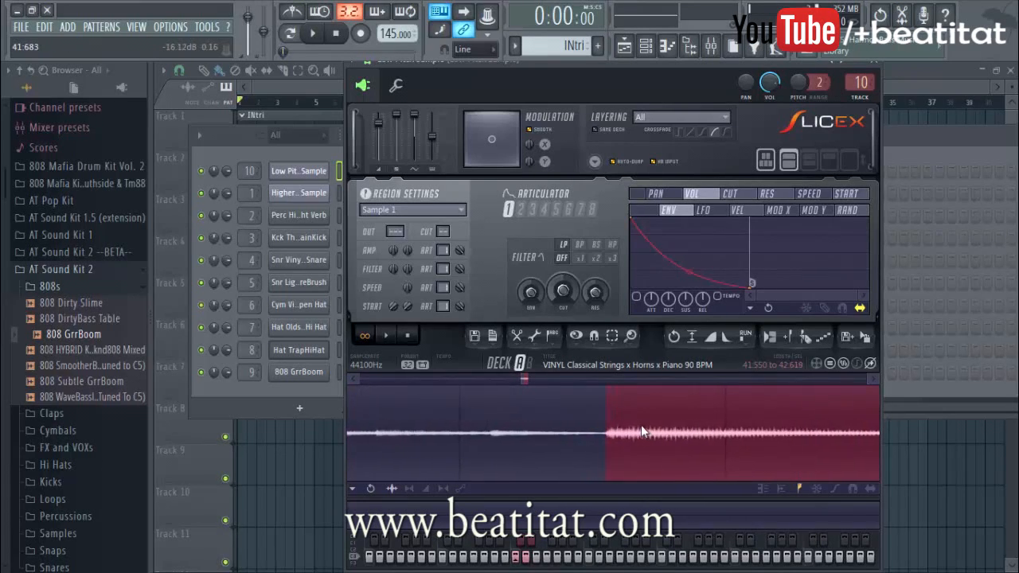
scroll(635, 446, "down", 3)
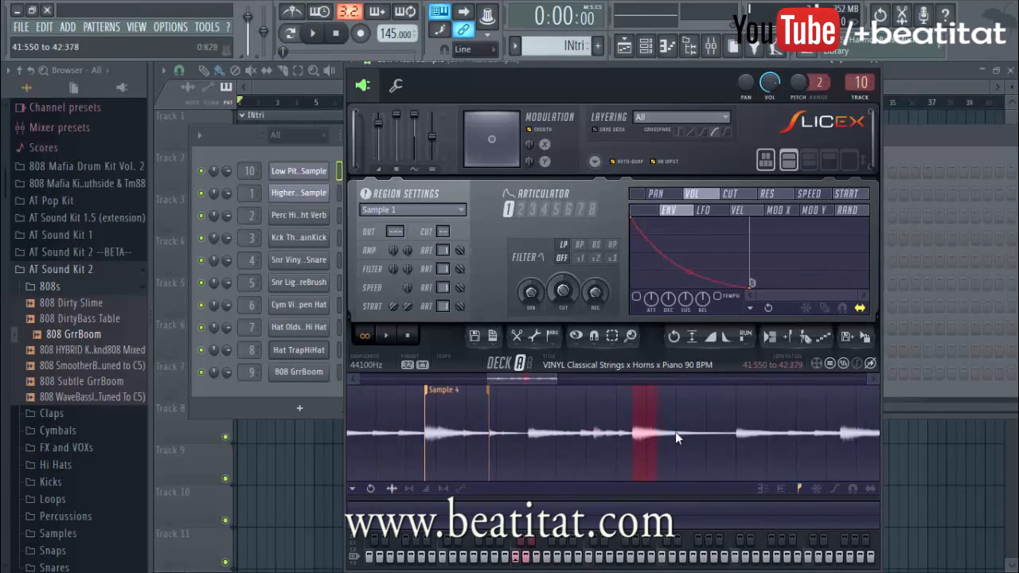
left_click_drag(739, 435, 736, 433)
scroll(736, 433, "up", 4)
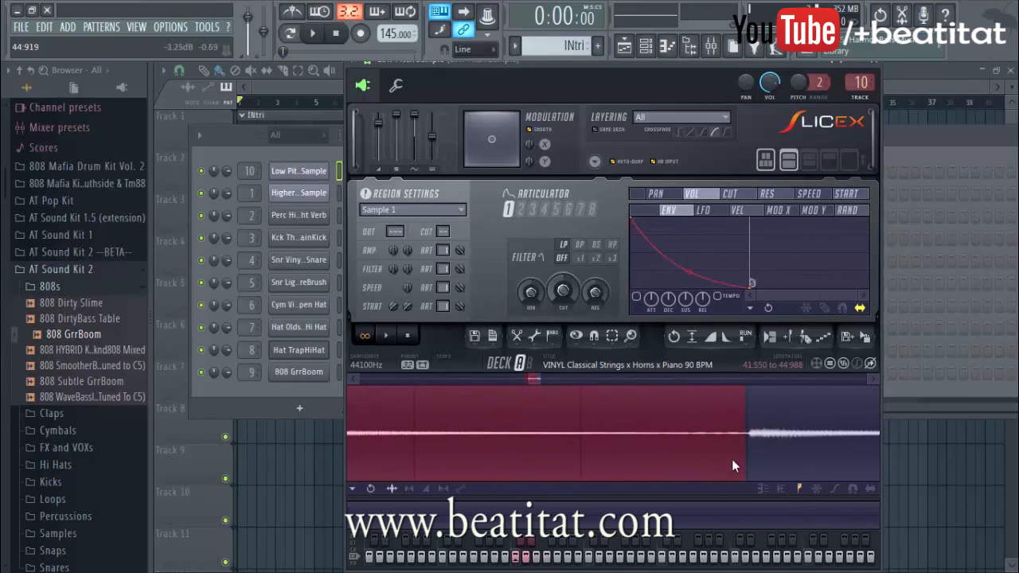
scroll(629, 430, "down", 4)
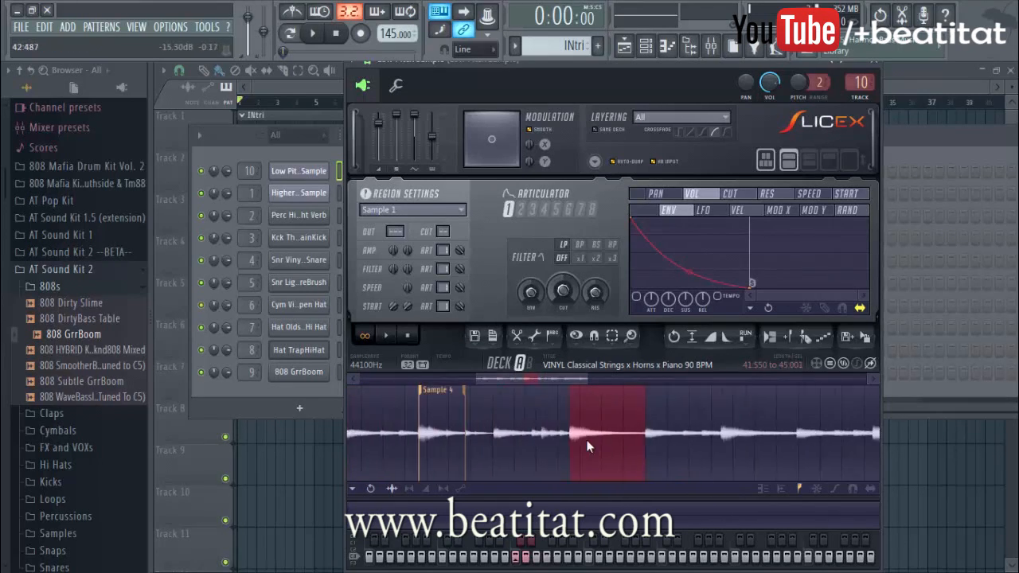
scroll(565, 434, "up", 4)
scroll(548, 448, "down", 5)
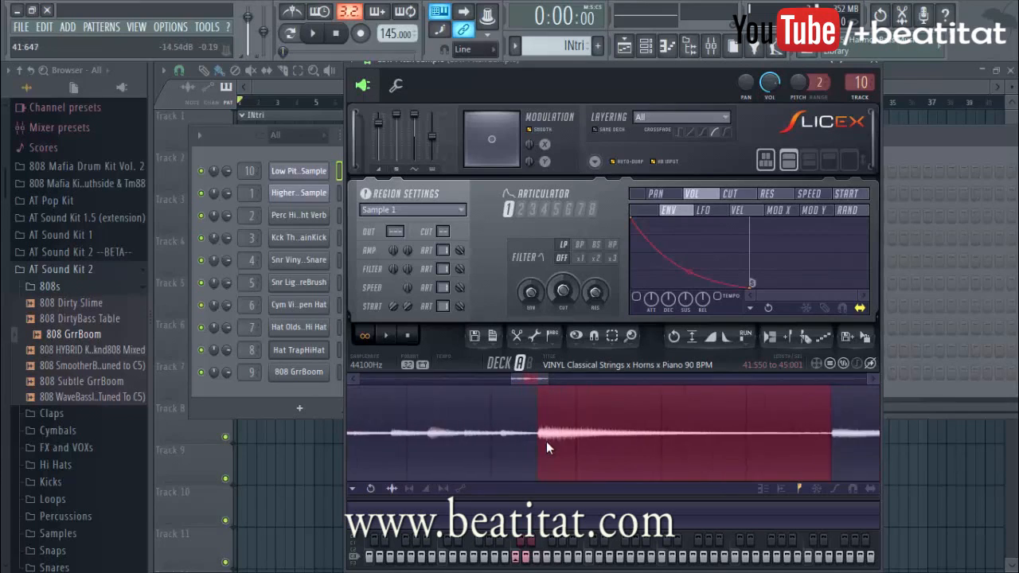
Step: Add the selected passage as a region named Sample 5
key("alt+r")
type("Sa")
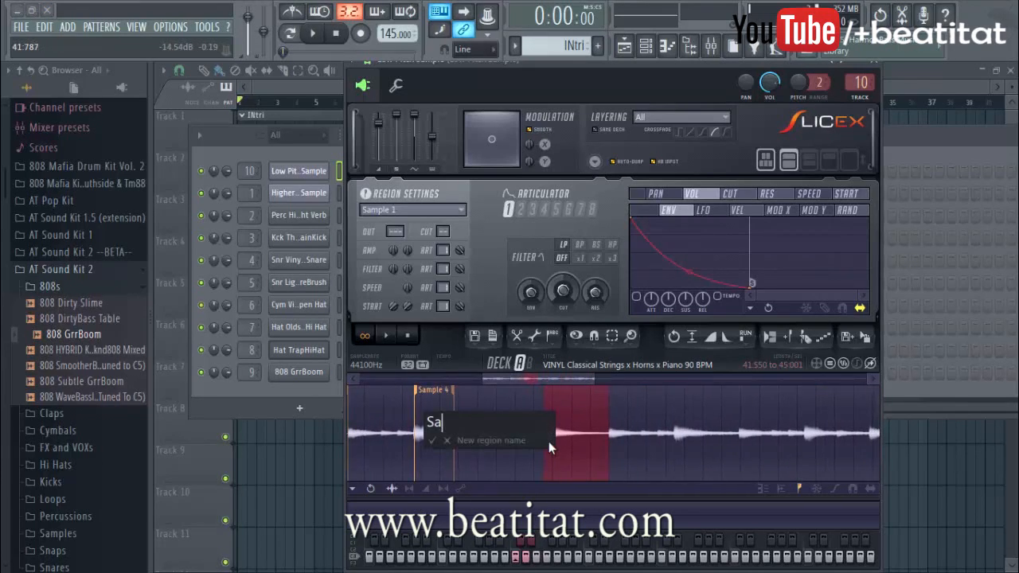
key("Return")
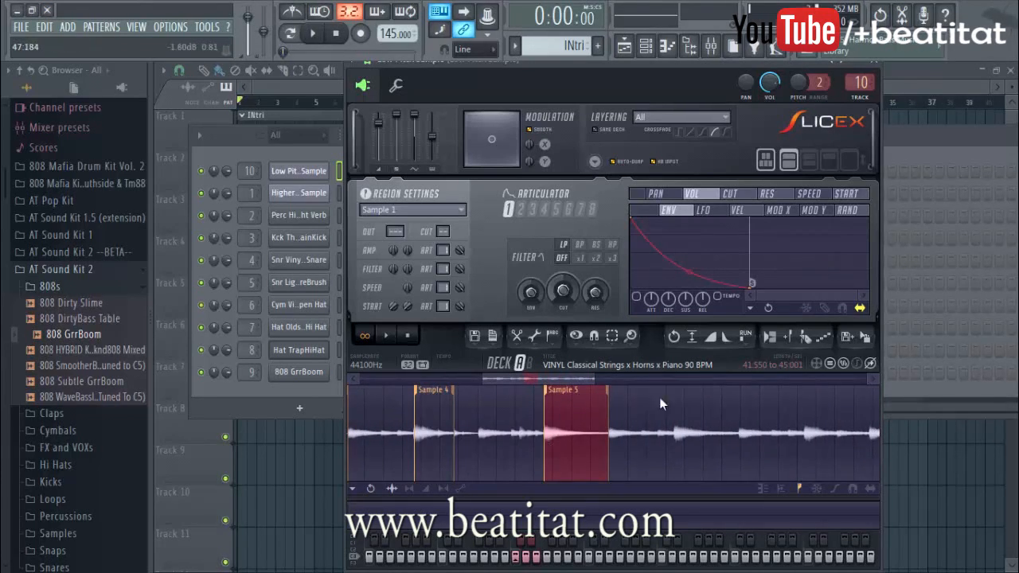
Step: Select the passage from 1:16:169 to 1:18:342 further along the waveform and add it as a region named Sample 6
scroll(713, 417, "down", 4)
left_click_drag(572, 376, 375, 420)
left_click_drag(446, 375, 655, 382)
left_click(641, 439)
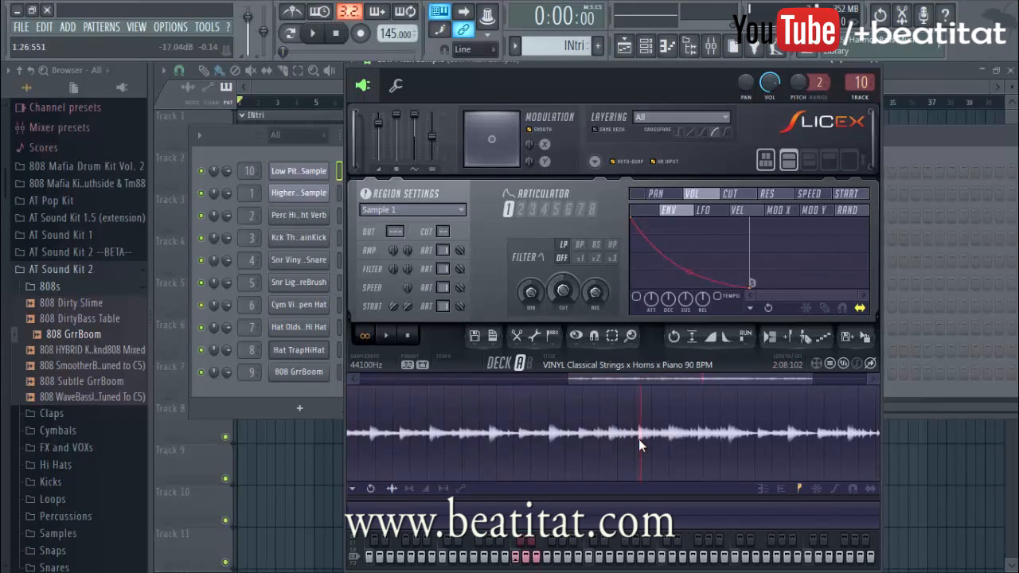
scroll(544, 443, "up", 4)
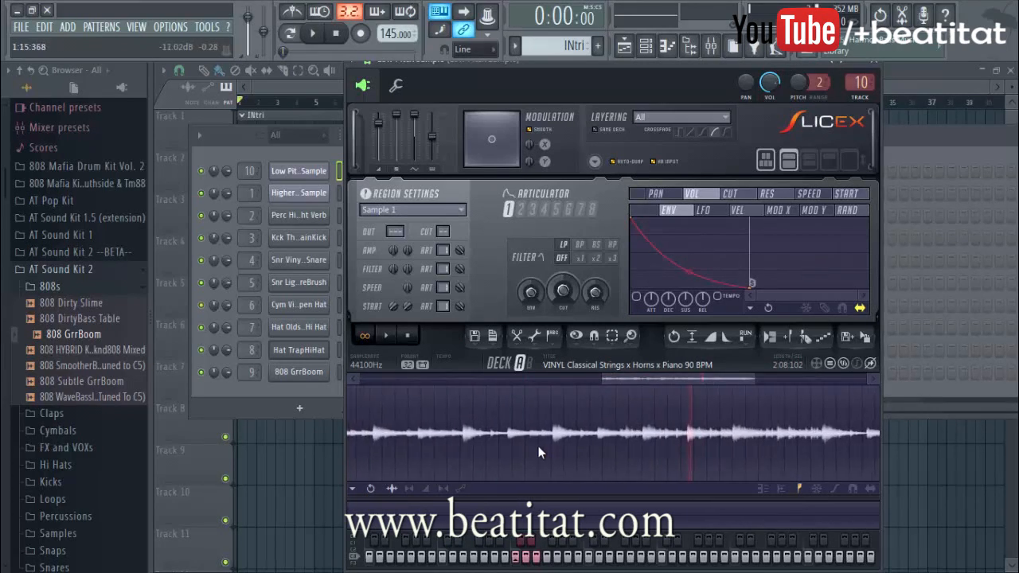
scroll(549, 433, "up", 1)
left_click_drag(559, 437, 591, 442)
scroll(555, 446, "up", 4)
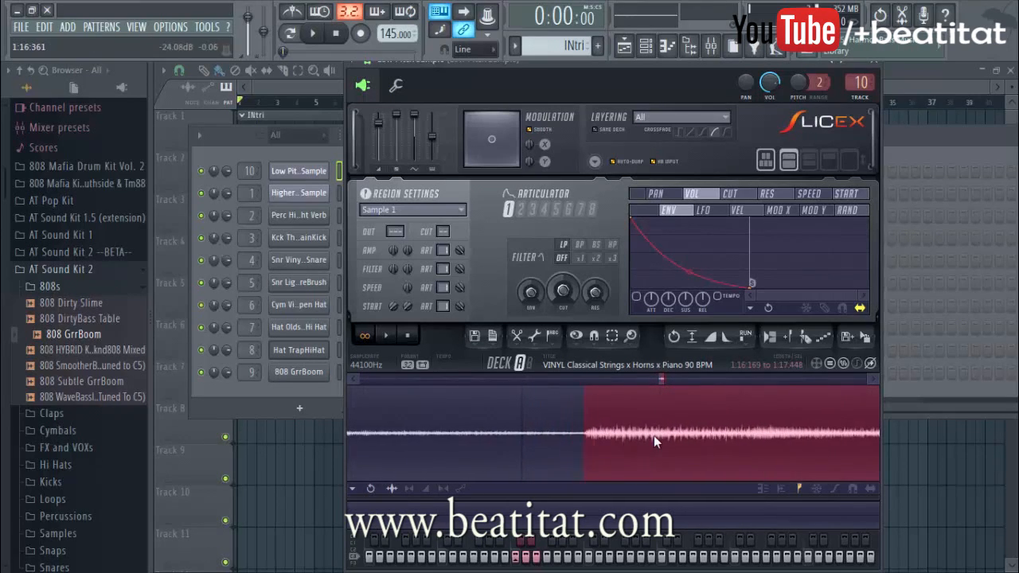
scroll(654, 436, "down", 4)
left_click_drag(658, 436, 733, 454)
scroll(735, 441, "up", 3)
scroll(736, 451, "up", 2)
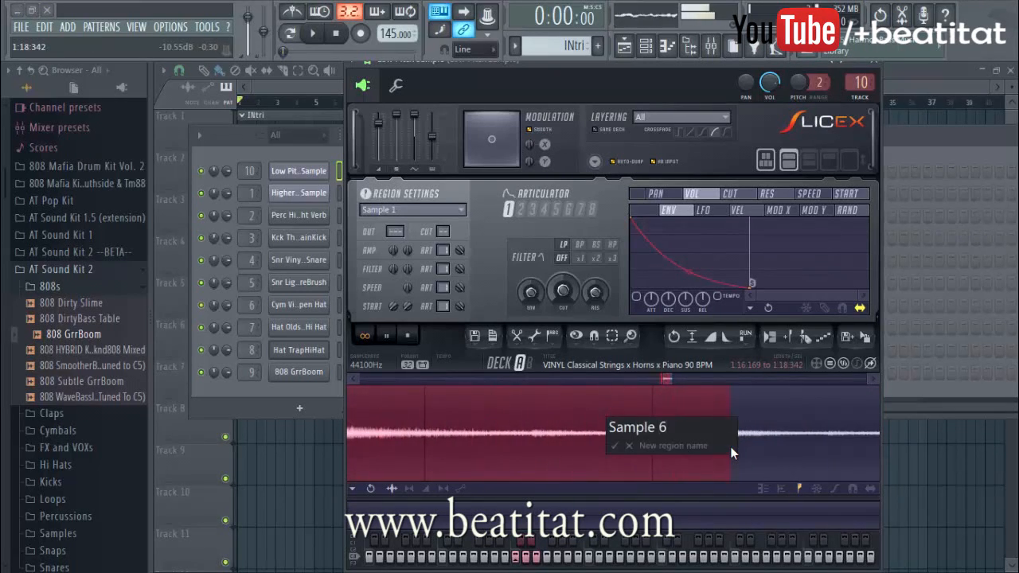
key("Return")
Step: Select the passage from 1:19:636 to 1:21:371 and align its edges with the waveform
scroll(718, 440, "down", 4)
left_click(879, 428)
scroll(754, 439, "up", 6)
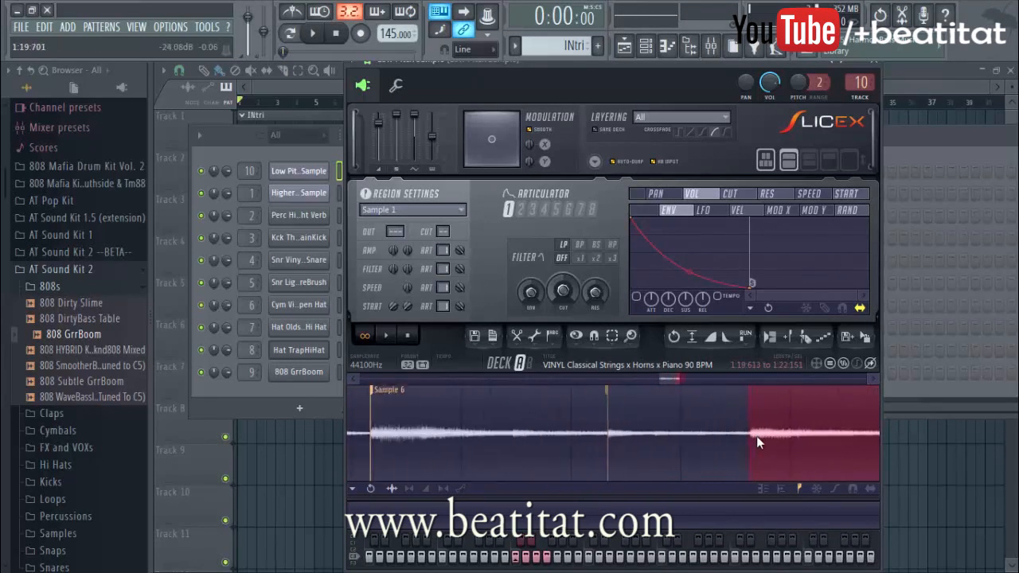
left_click_drag(692, 439, 706, 439)
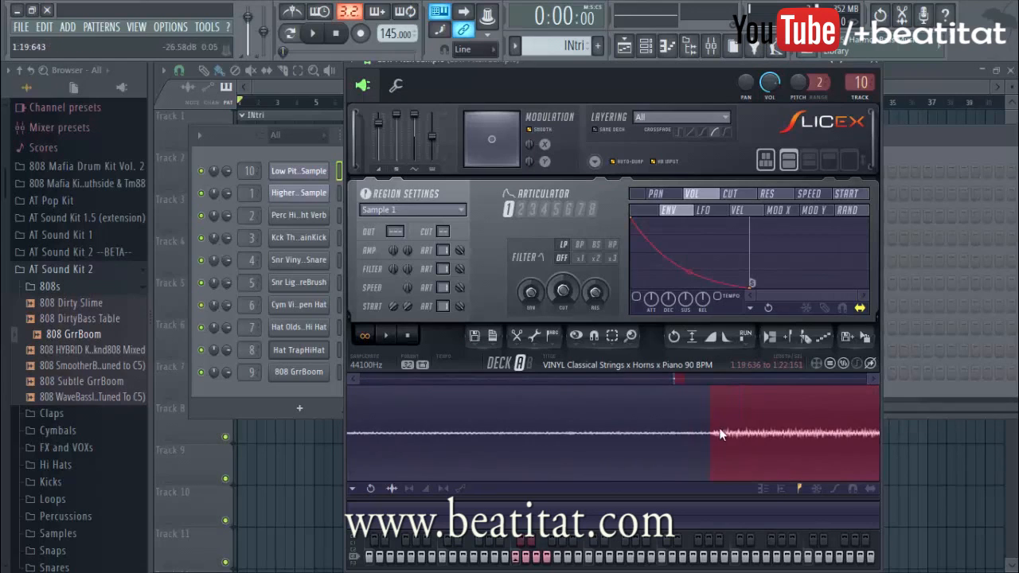
scroll(740, 445, "down", 5)
left_click_drag(818, 440, 778, 447)
scroll(778, 447, "up", 5)
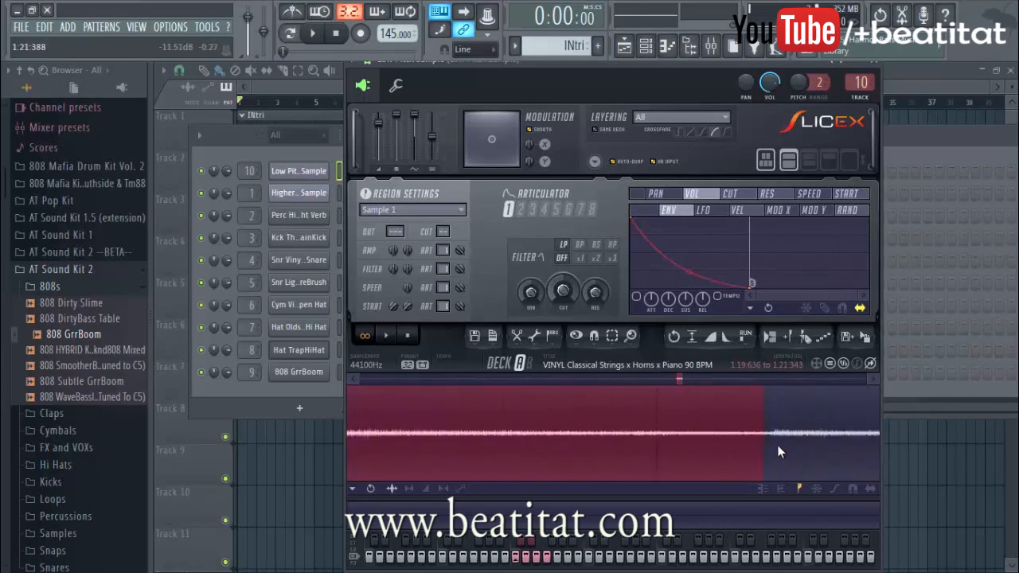
left_click(771, 446)
scroll(770, 445, "down", 5)
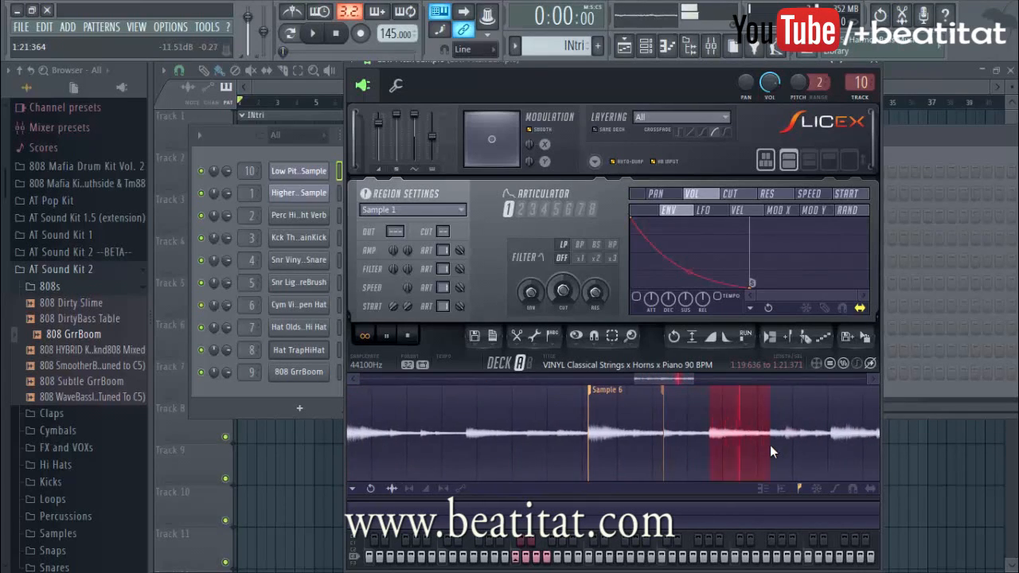
Step: Add the selected passage as a region named Sample 7
key("Insert")
type("Sample 7")
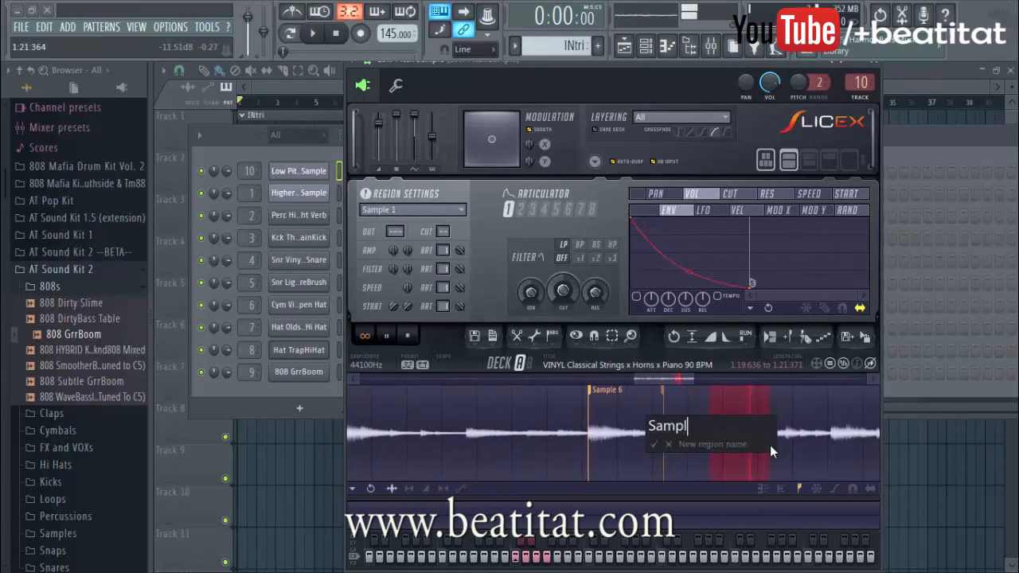
key("Return")
Step: Select the passage from 1:23:099 to 1:26:555 and add it as a region named Sample 8
left_click_drag(771, 443, 555, 438)
scroll(581, 443, "up", 4)
scroll(621, 434, "down", 3)
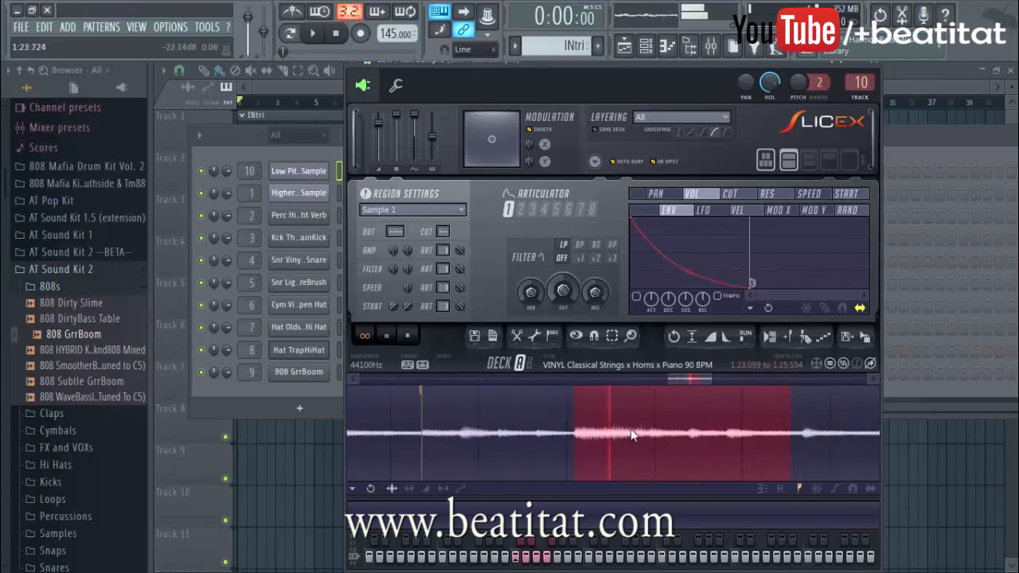
left_click_drag(737, 449, 744, 450)
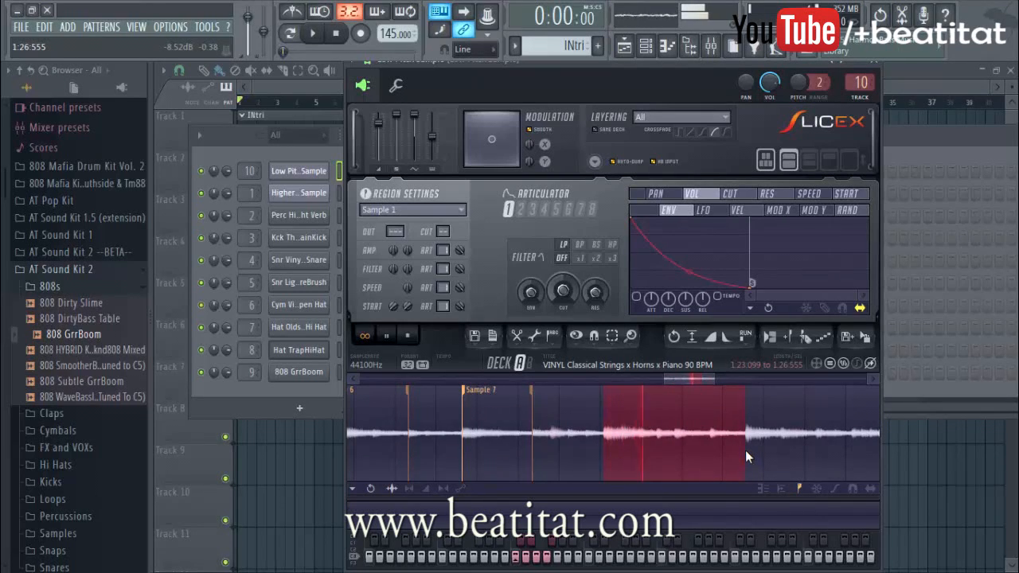
key("ctrl+Insert")
type("Sample 8")
key("Return")
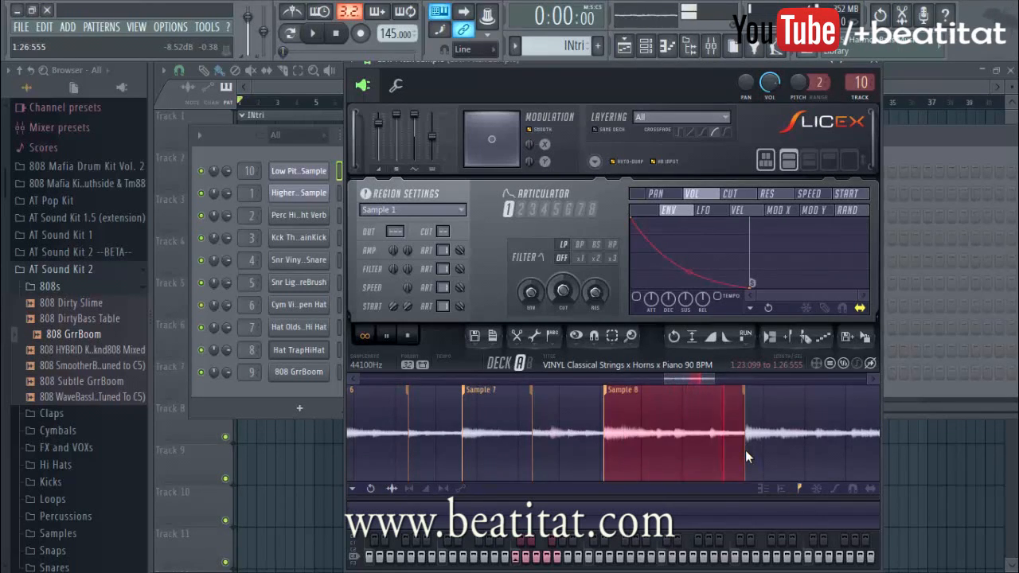
Step: Open the piano roll for the Low Pitch Sample channel and place a half-bar Sample 2 note at the start of bar 1
right_click(330, 172)
left_click(355, 167)
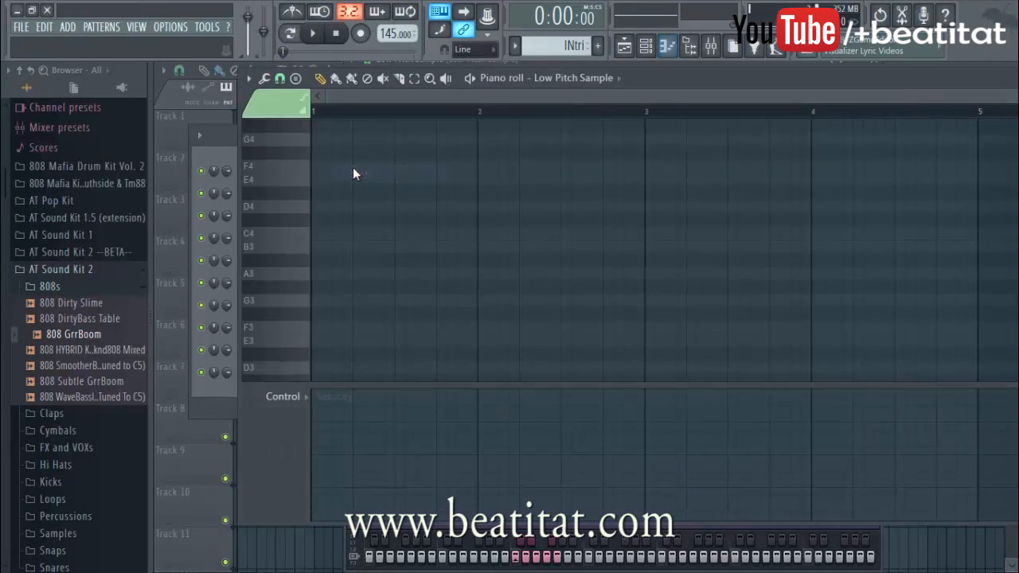
scroll(379, 317, "up", 15)
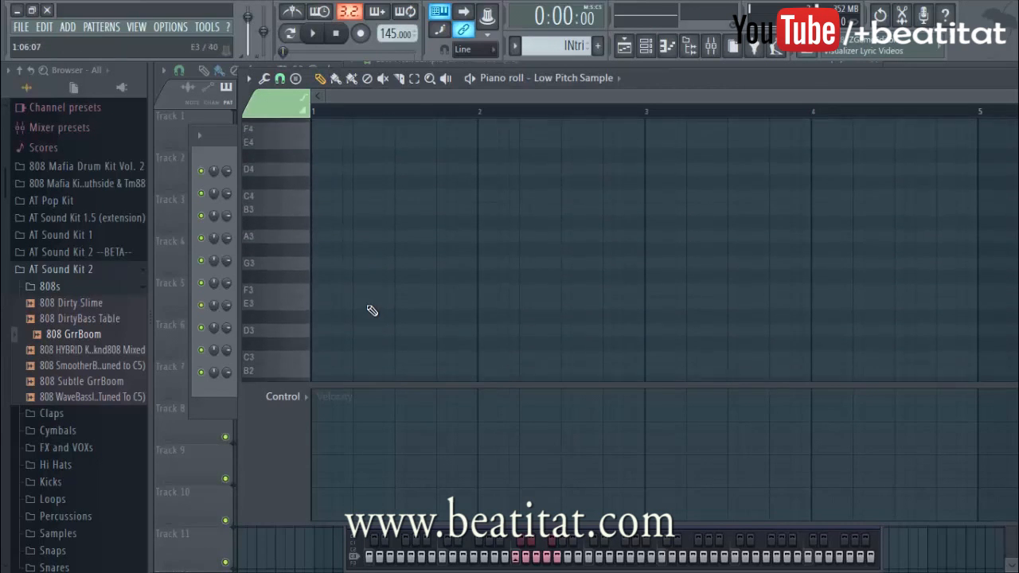
scroll(342, 279, "down", 2)
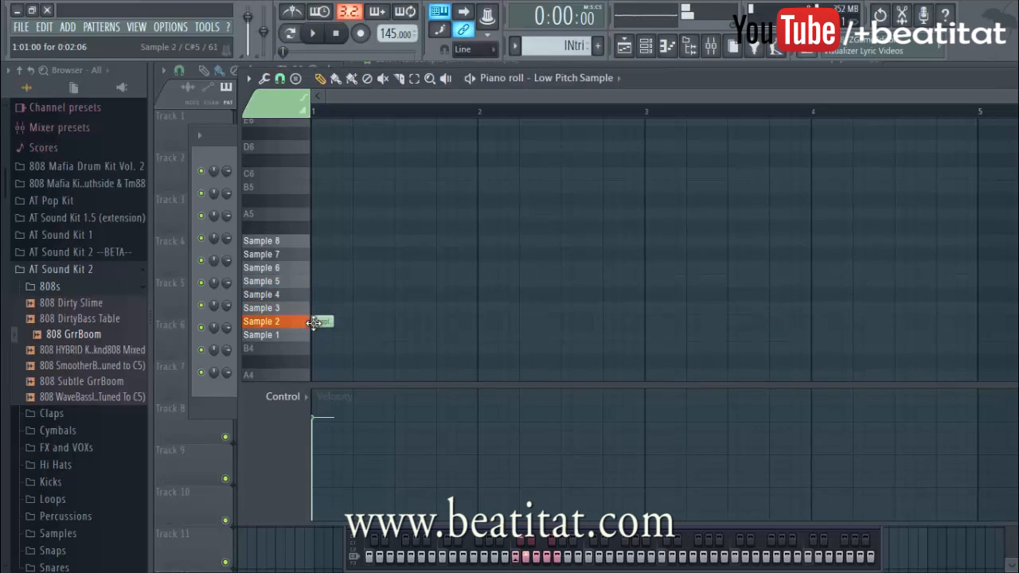
key("space")
key("space")
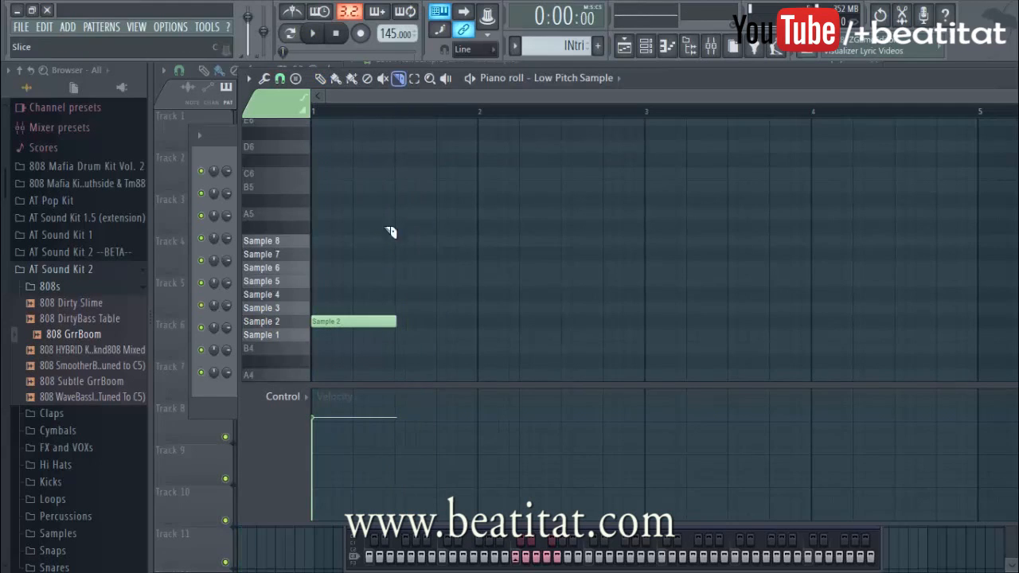
Step: Place a half-bar Sample 3 note in the second half of bar 1 and play the pattern
left_click(400, 311)
key("space")
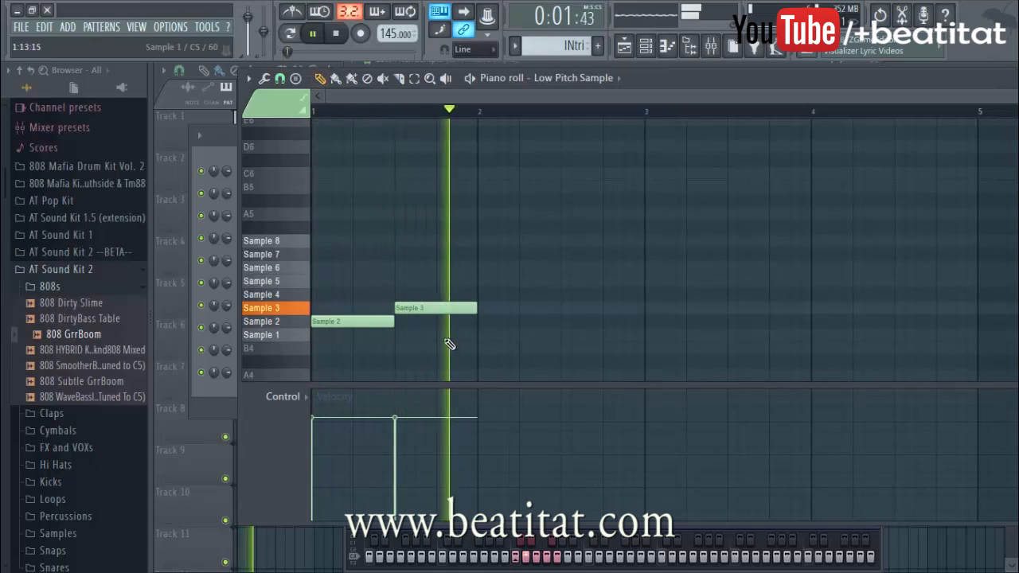
key("space")
key("space")
Step: Fill bar 2 with a half-bar Sample 1 note followed by a half-bar Sample 7 note, and play the sequence
left_click(478, 336)
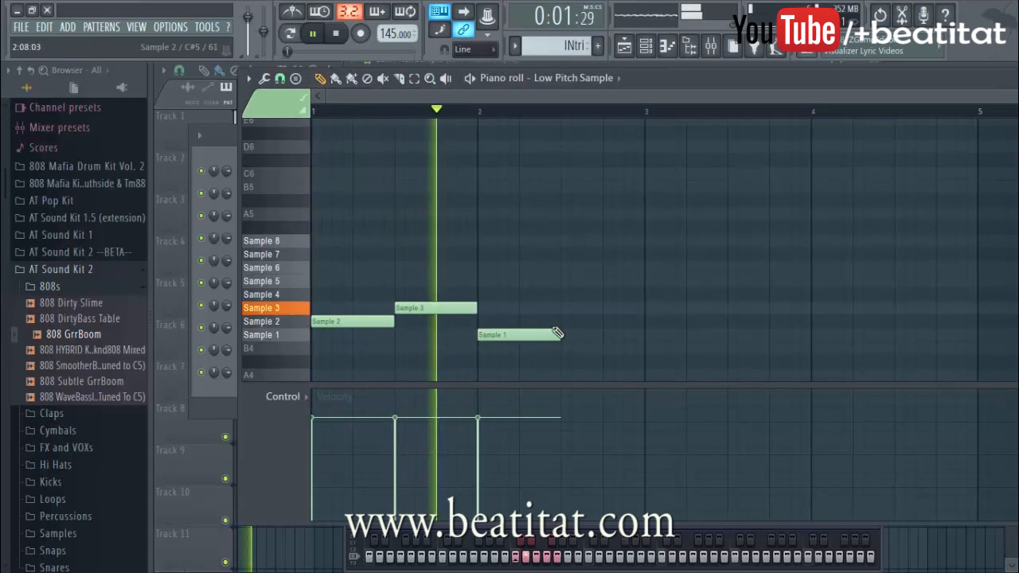
left_click(561, 266)
key("space")
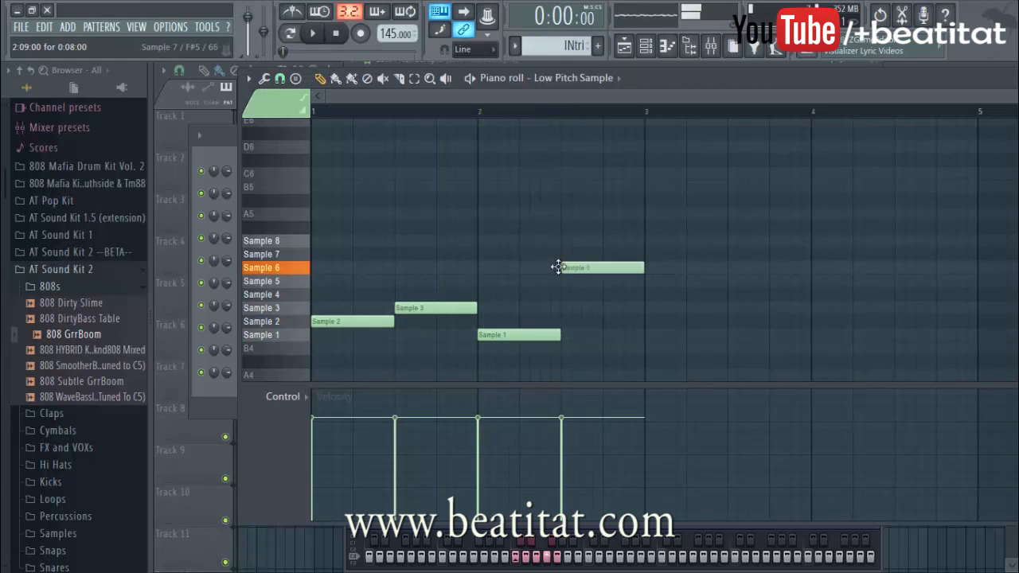
mouse_move(558, 267)
left_mouse_down()
mouse_move(558, 296)
mouse_move(565, 254)
left_mouse_up()
key("space")
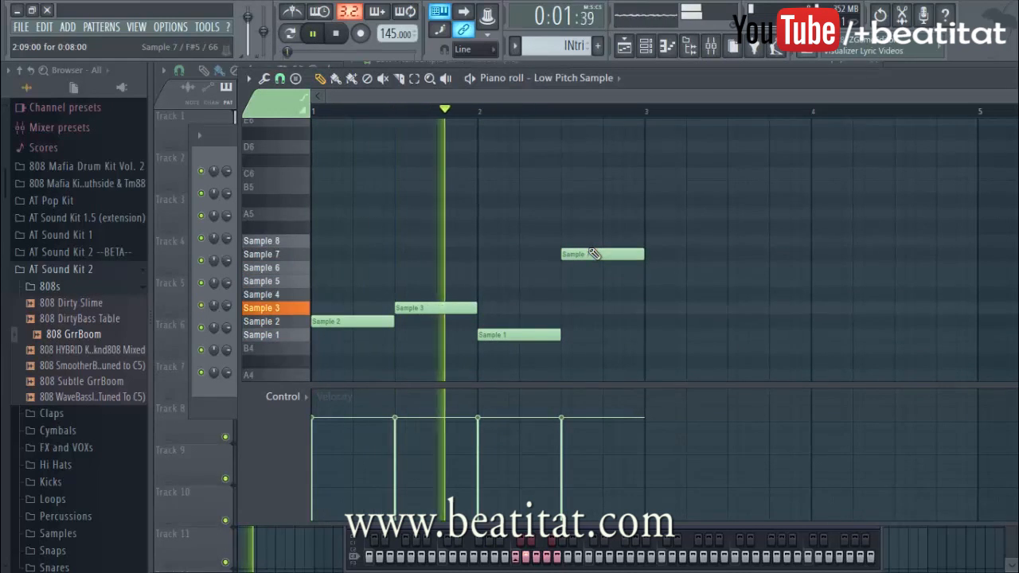
key("space")
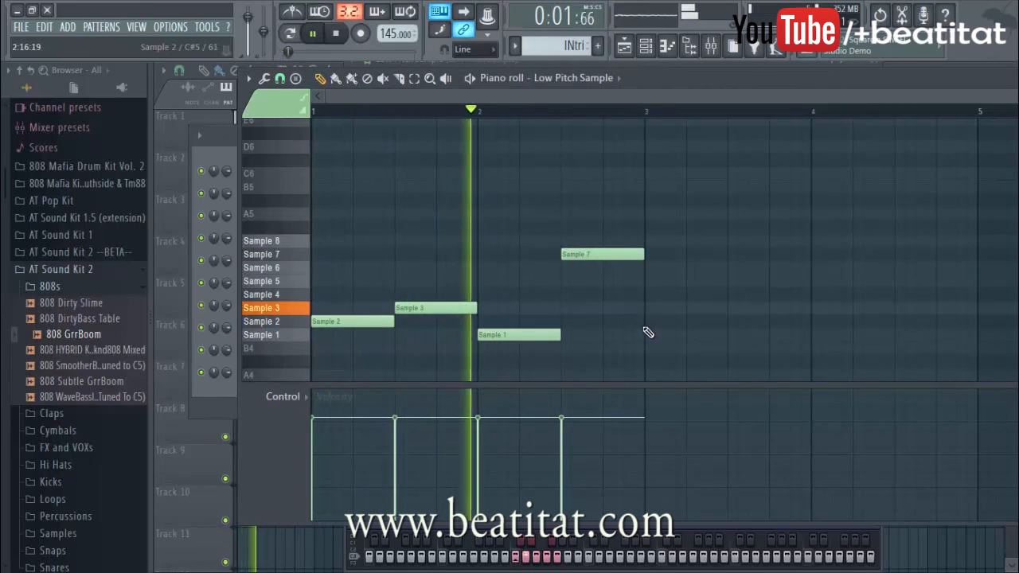
key("space")
Step: Shift all four notes two bars later so the sequence starts at bar 3, and deselect them
key("ctrl+a")
scroll(431, 255, "up", 2)
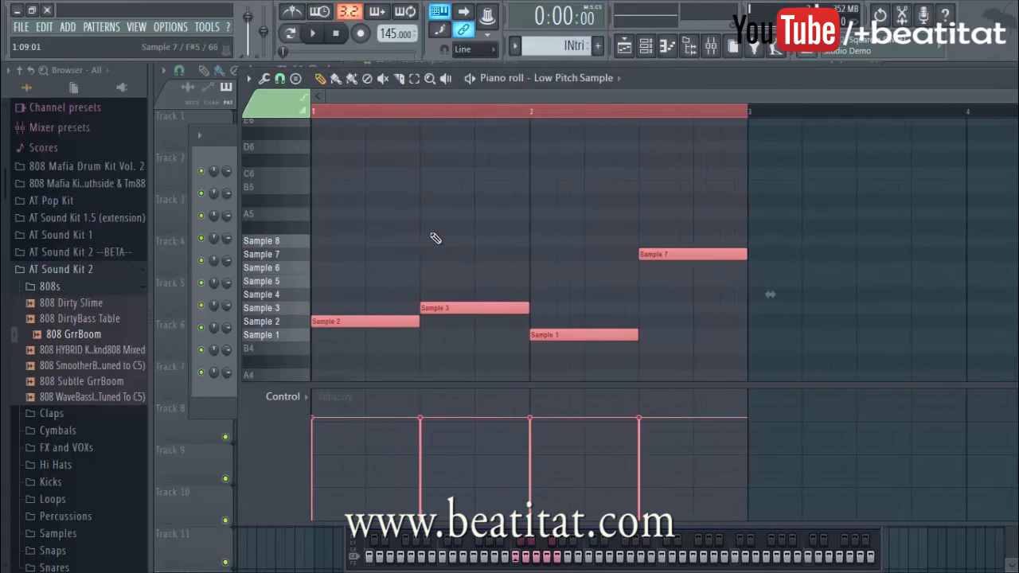
left_click_drag(403, 100, 641, 96)
left_click_drag(562, 96, 320, 96)
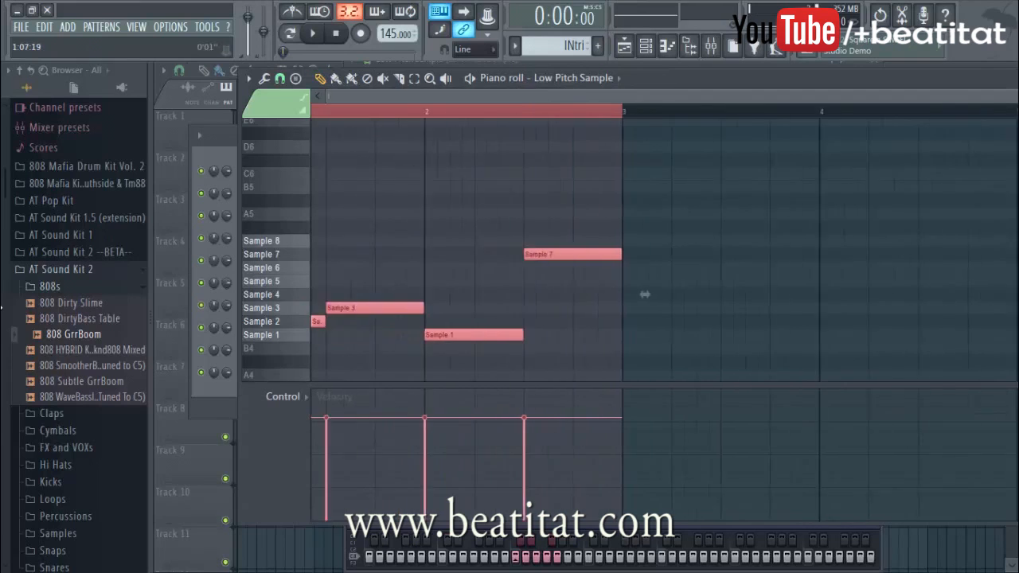
left_click_drag(365, 322, 735, 325)
left_click(478, 298, "ctrl")
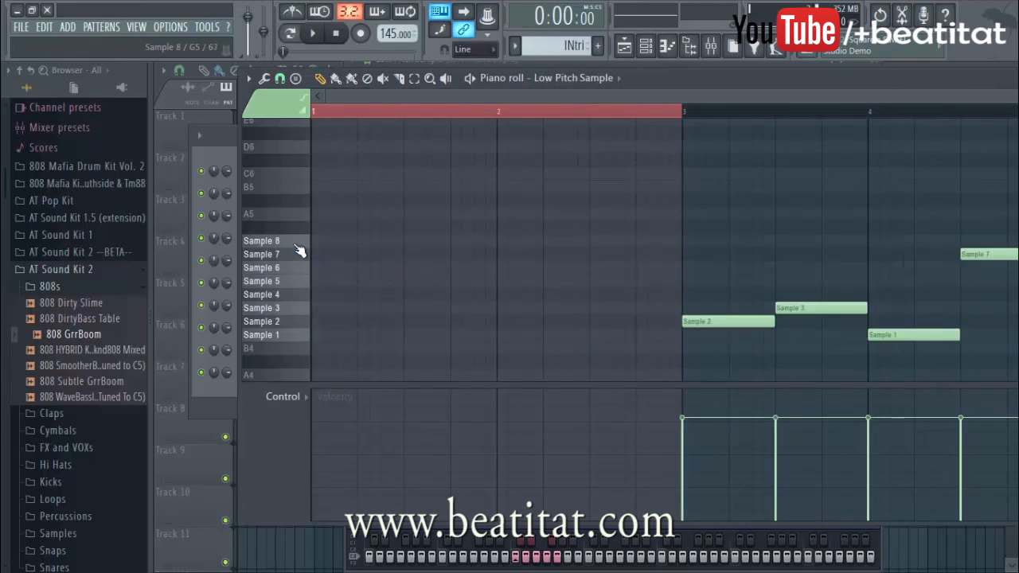
Step: Place one-bar Sample 7 notes in bars 1 and 2 and play the pattern
key("space")
left_click_drag(395, 256, 491, 266)
key("space")
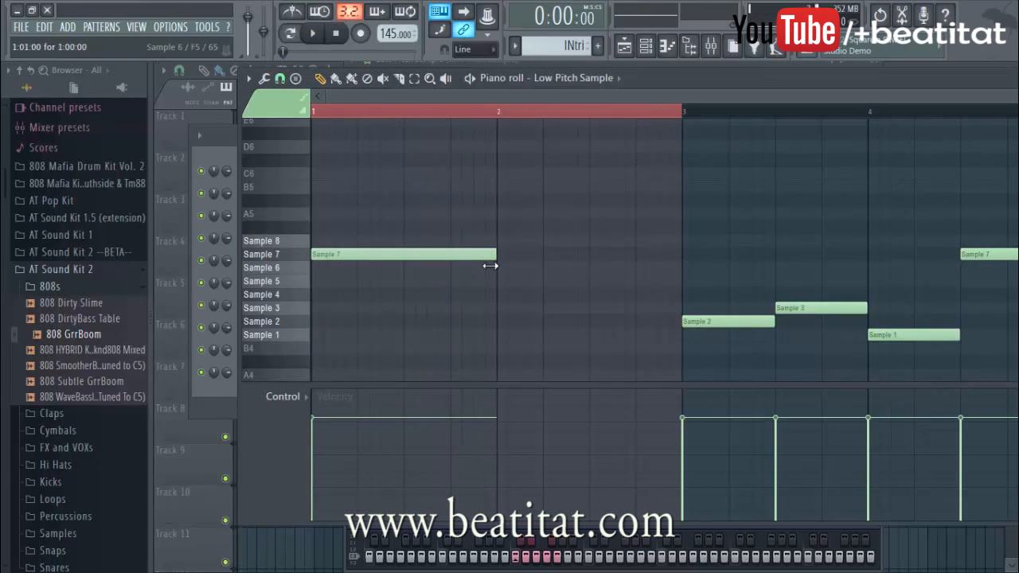
key("space")
left_click(505, 256)
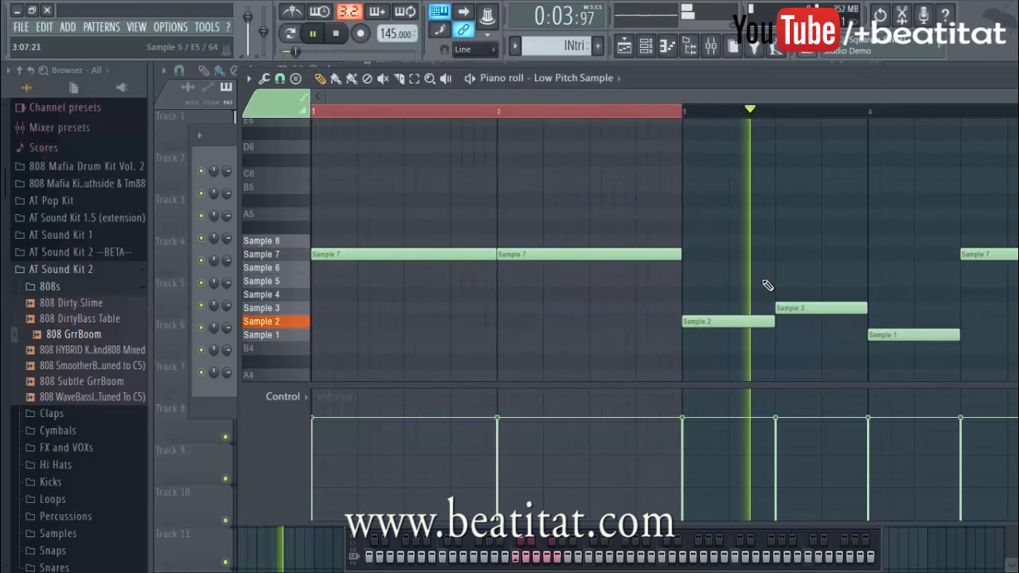
Step: Shift all the Low Pitch Sample notes four bars later so the sequence starts at bar 5
key("Escape")
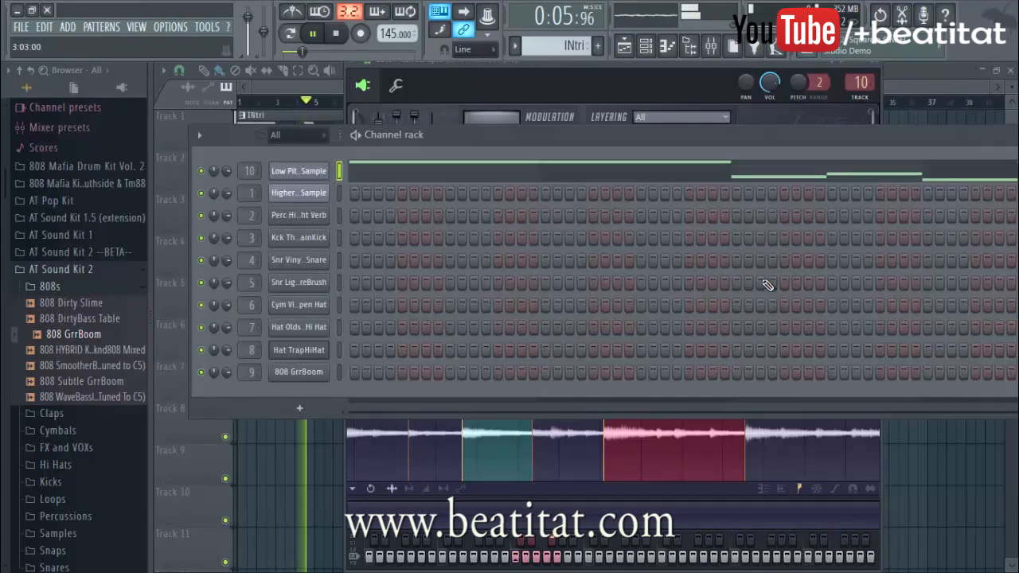
left_click(323, 91)
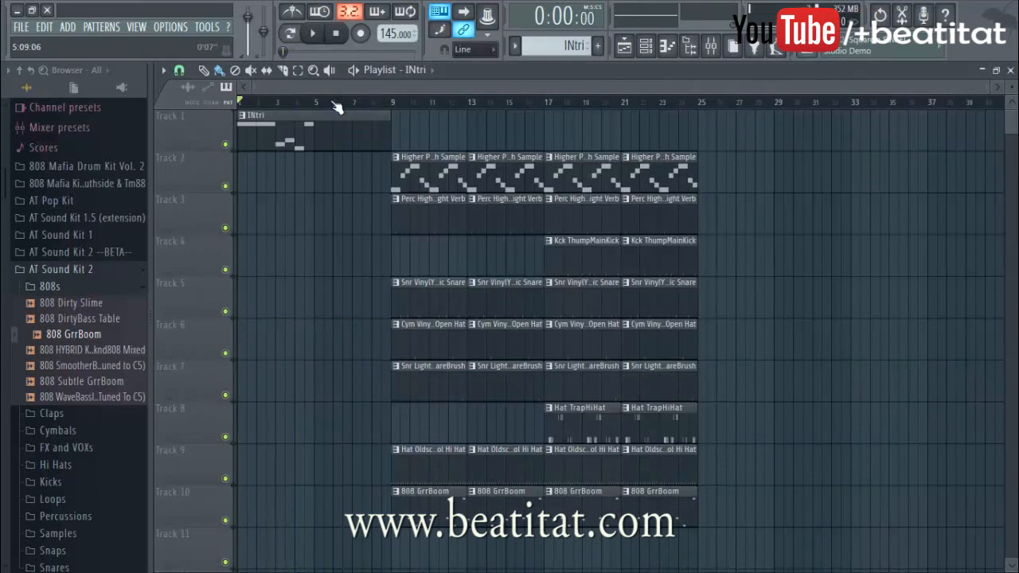
double_click(313, 128)
scroll(416, 248, "down", 3)
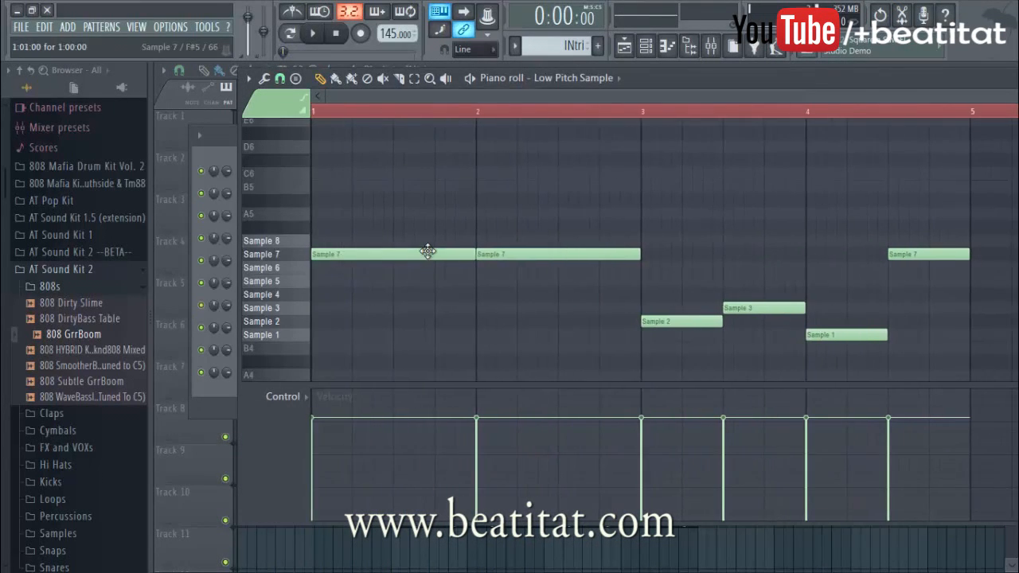
key("ctrl+a")
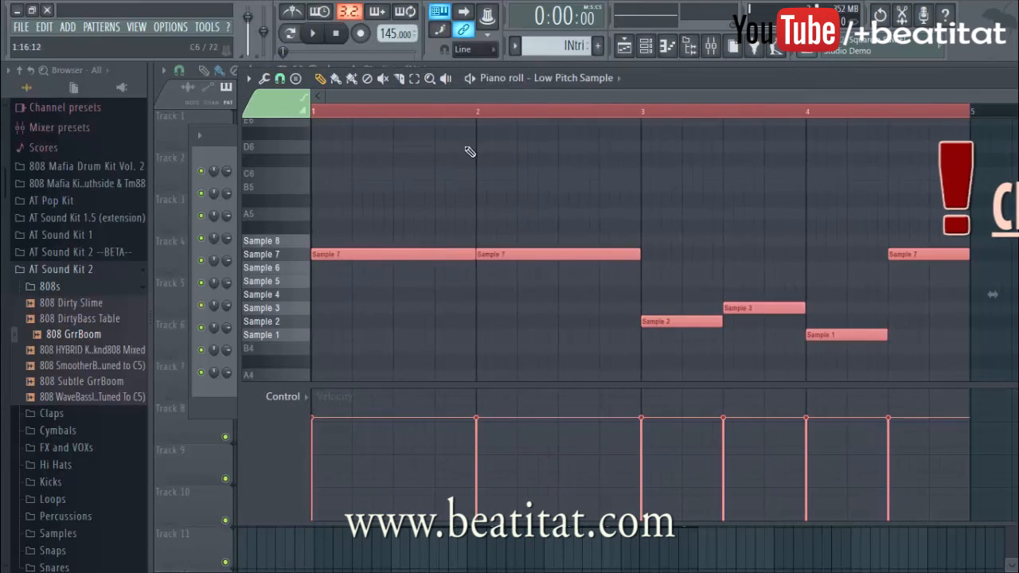
left_click_drag(383, 250, 1018, 253)
scroll(720, 294, "down", 2)
left_click_drag(756, 255, 768, 254)
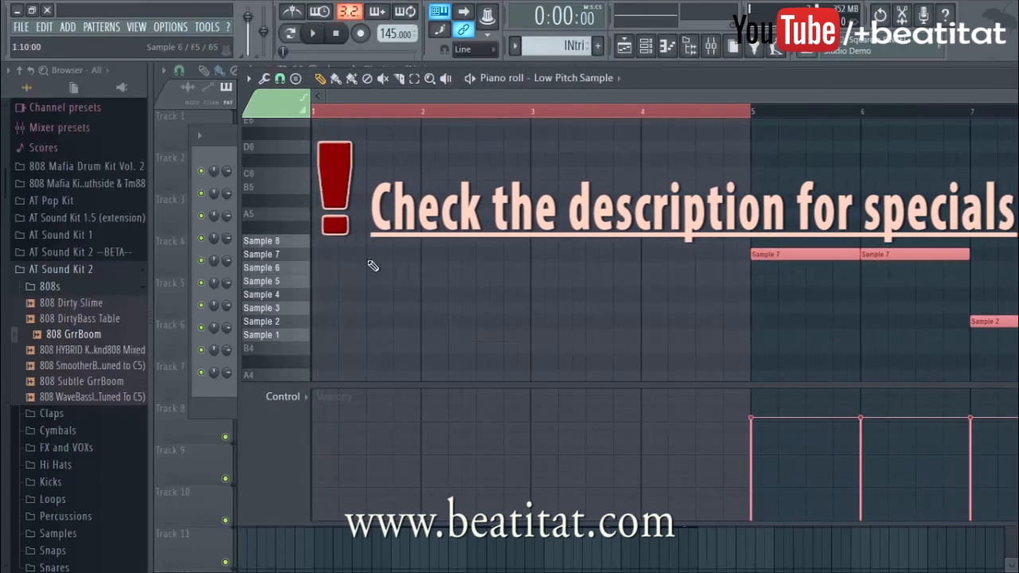
Step: Fill bars 1 to 4 with alternating one-bar Sample 8 and Sample 7 notes, and play through into the playlist's drum section
left_click(322, 241)
key("space")
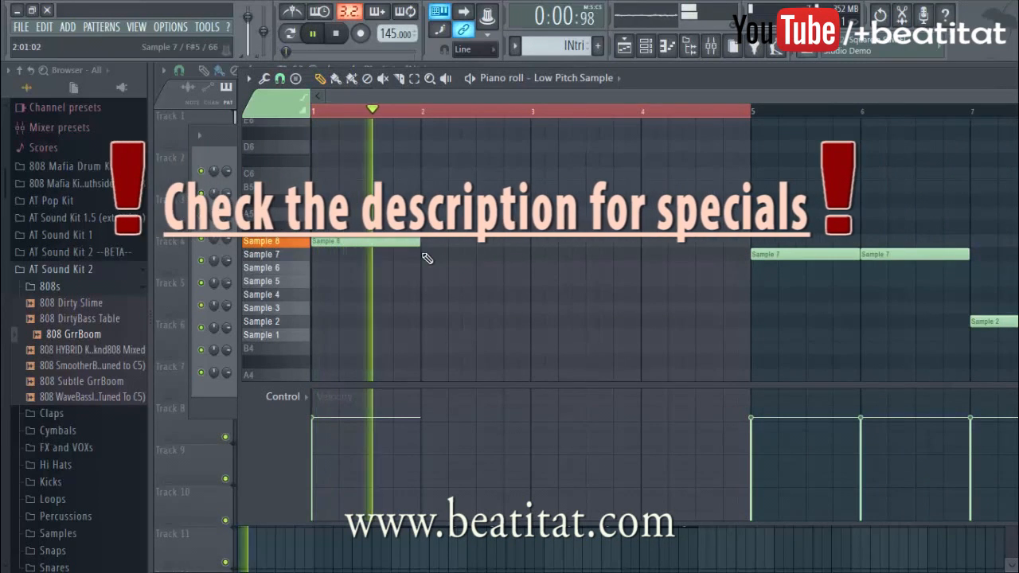
left_click(425, 254)
left_click(542, 241)
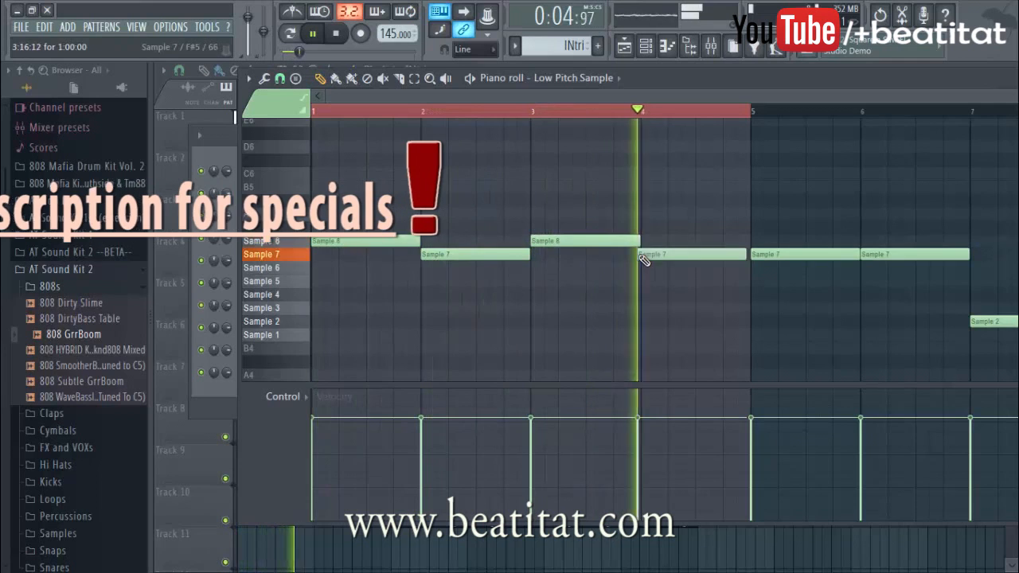
left_click(646, 254)
key("Escape")
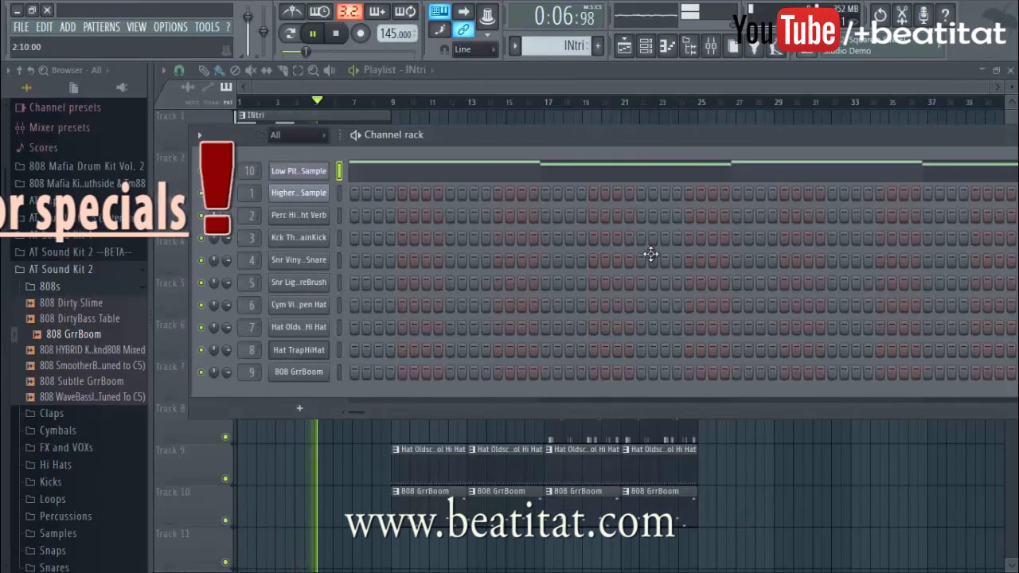
key("Escape")
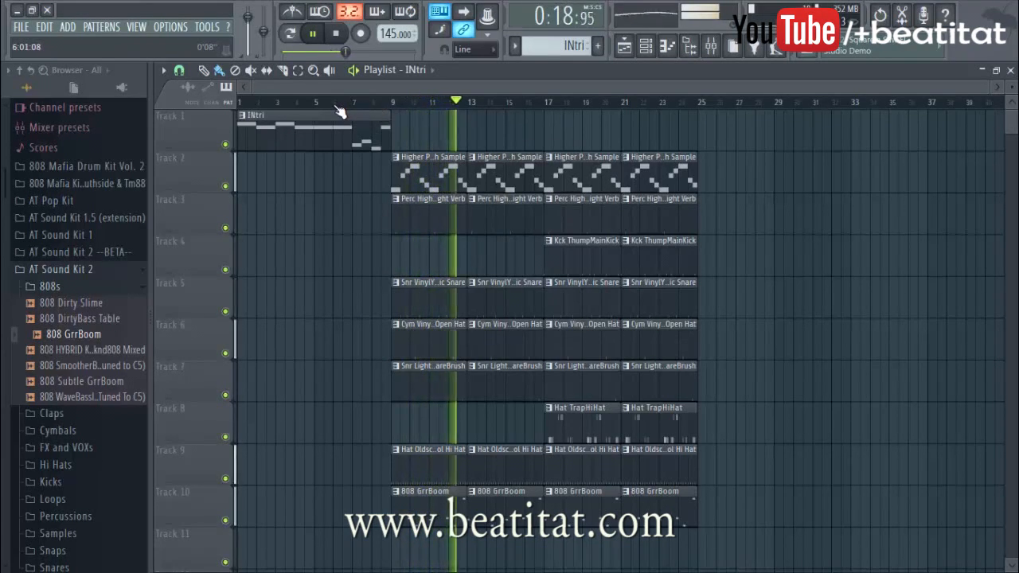
Step: Replay the intro and audition the closing chops in bars 7 and 8 of the Low Pitch Sample piano roll
left_click(343, 46)
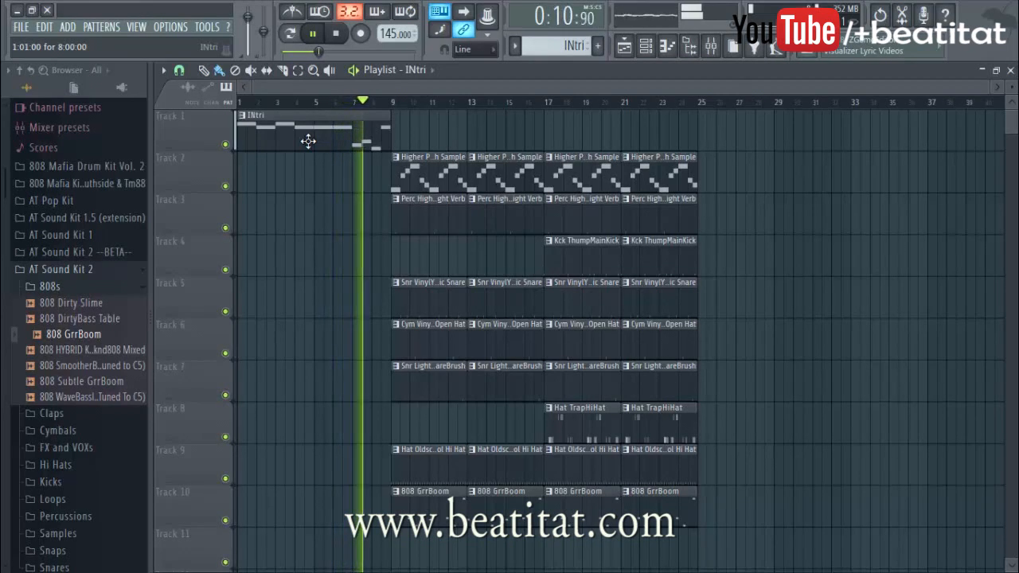
double_click(386, 139)
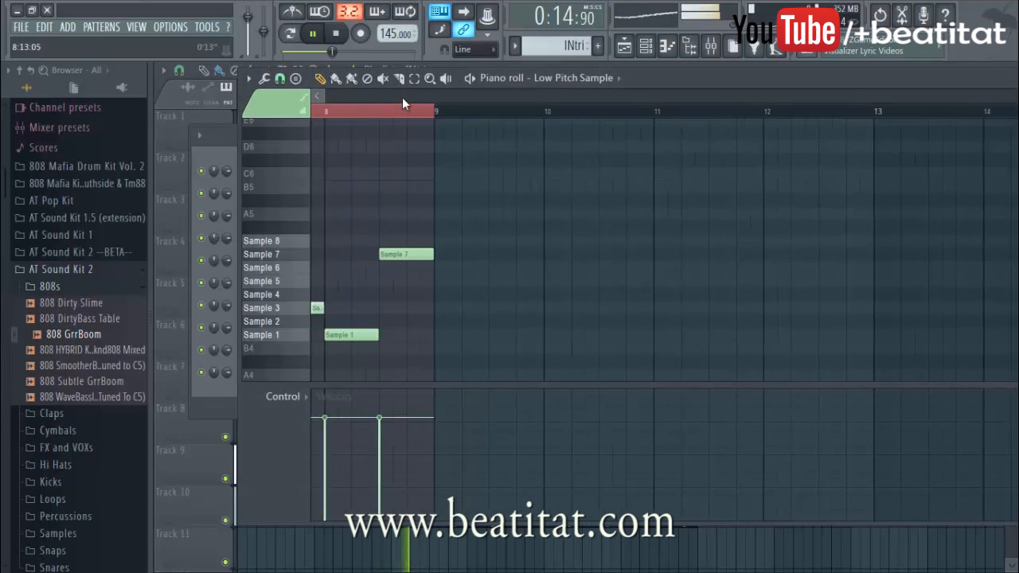
key("space")
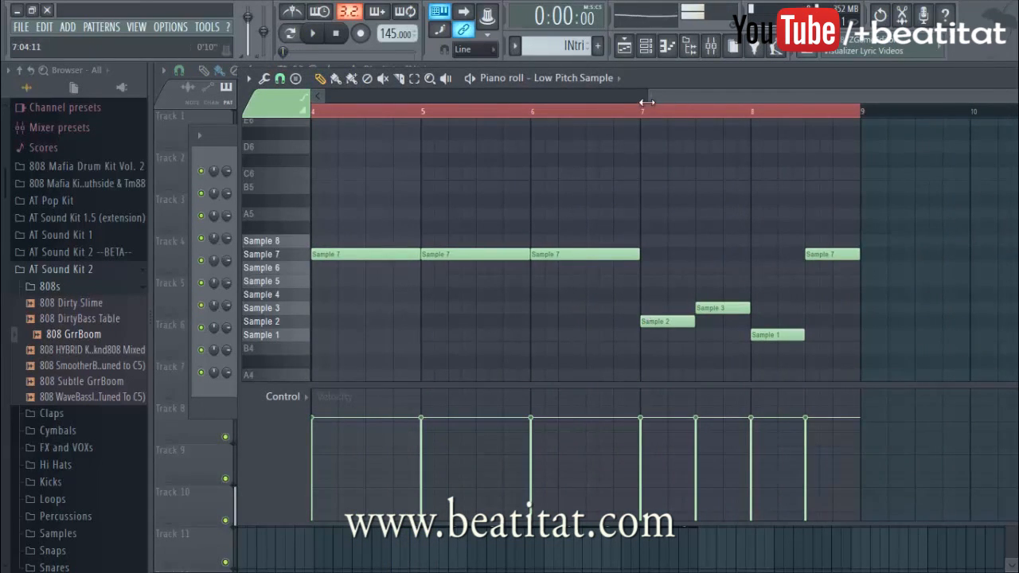
key("space")
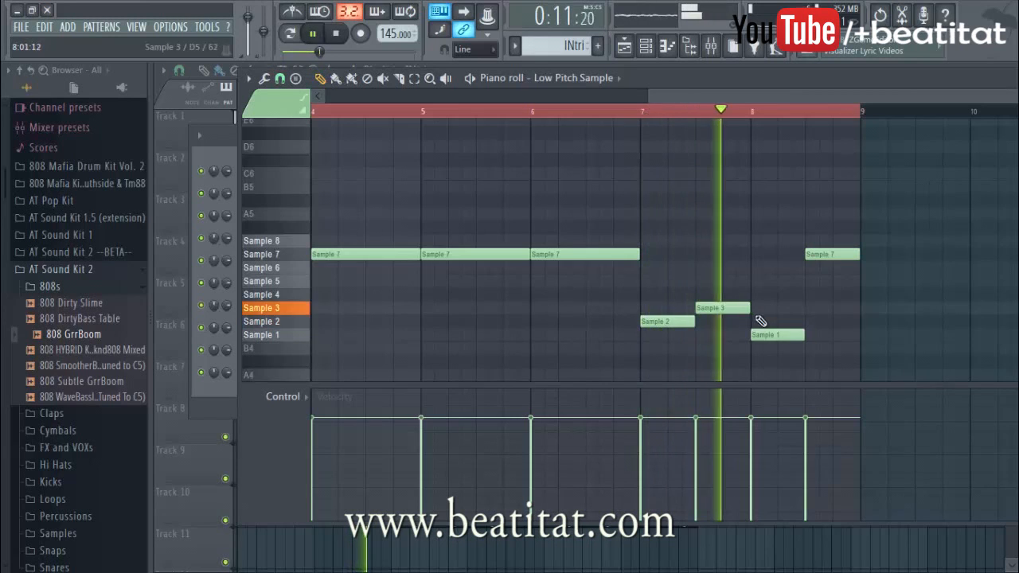
key("space")
key("space")
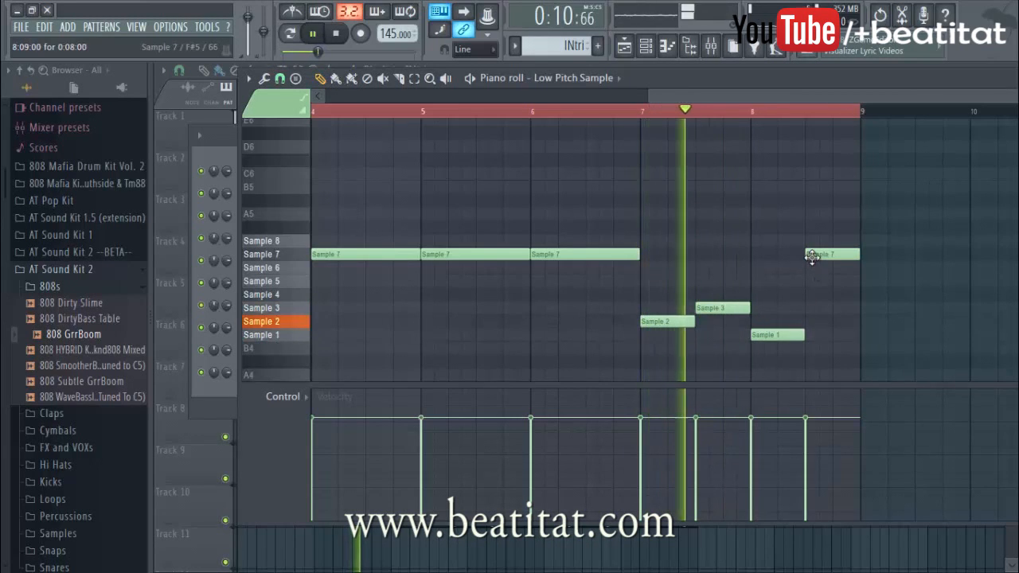
left_click(532, 112)
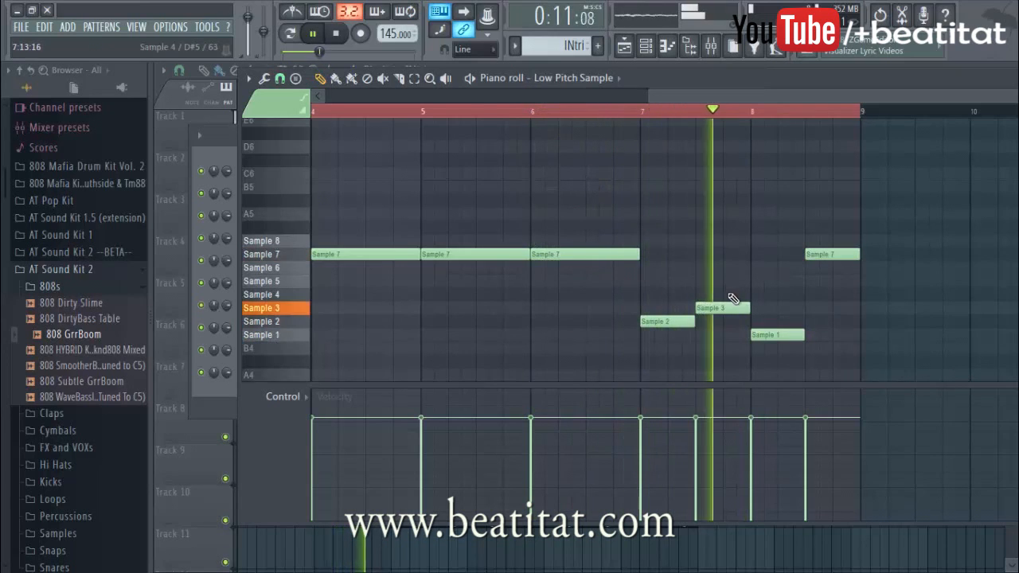
Step: Move the Sample 3 and Sample 1 notes in bars 7 and 8 to Sample 2, and delete the closing Sample 7 note
key("space")
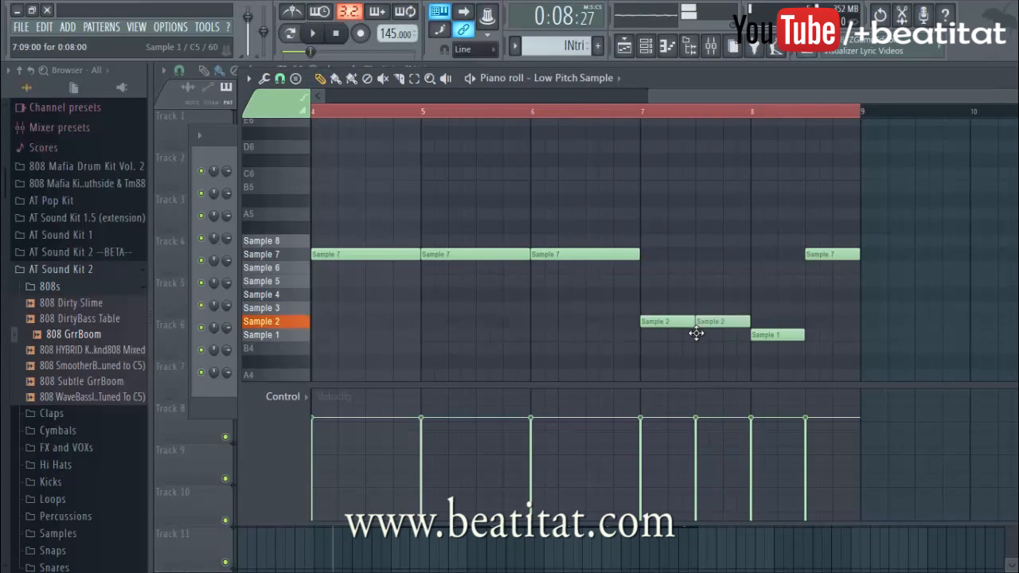
key("space")
mouse_move(755, 339)
left_mouse_down()
mouse_move(749, 321)
mouse_move(759, 321)
left_mouse_up()
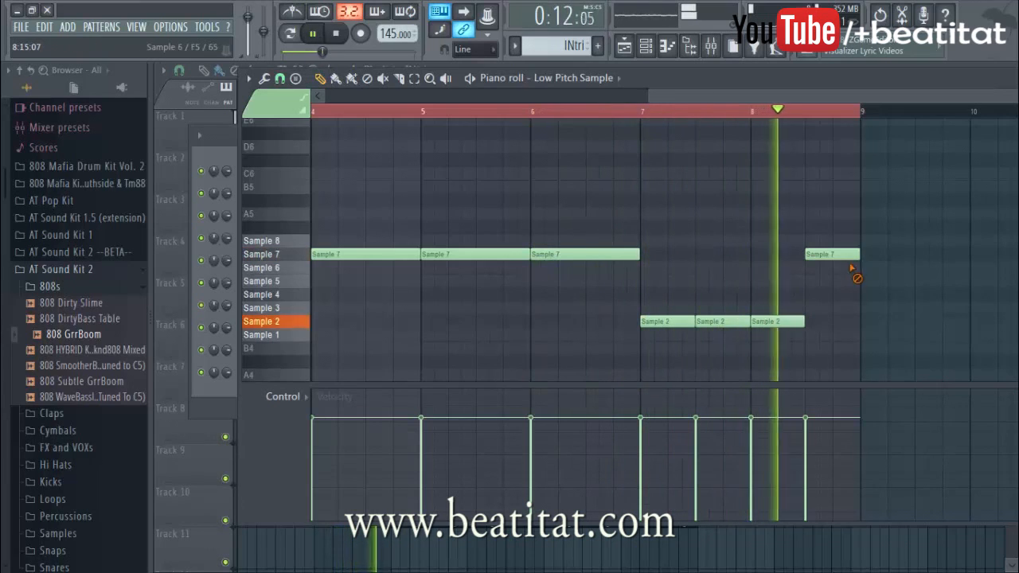
right_click(849, 257)
key("space")
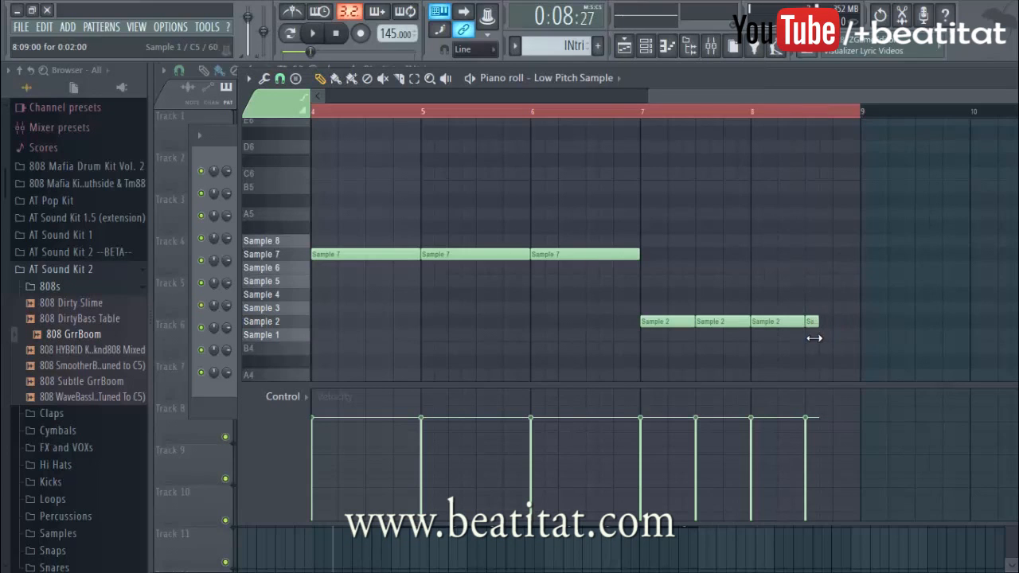
Step: Fill the second half of bar 8 with a Sample 2 roll of two two-step notes followed by one-step notes
left_click(835, 320)
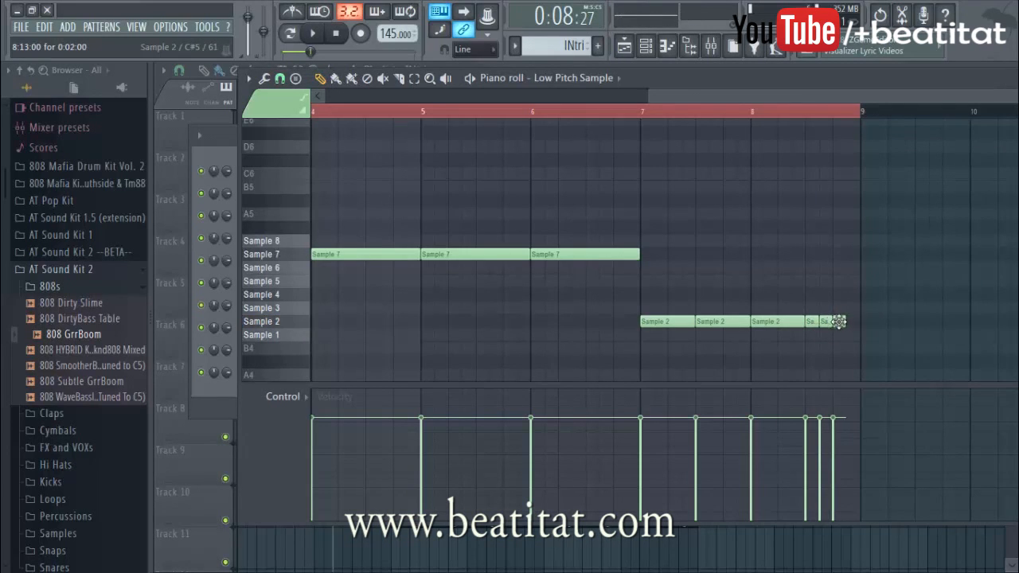
scroll(834, 322, "up", 4)
left_click_drag(826, 96, 951, 91)
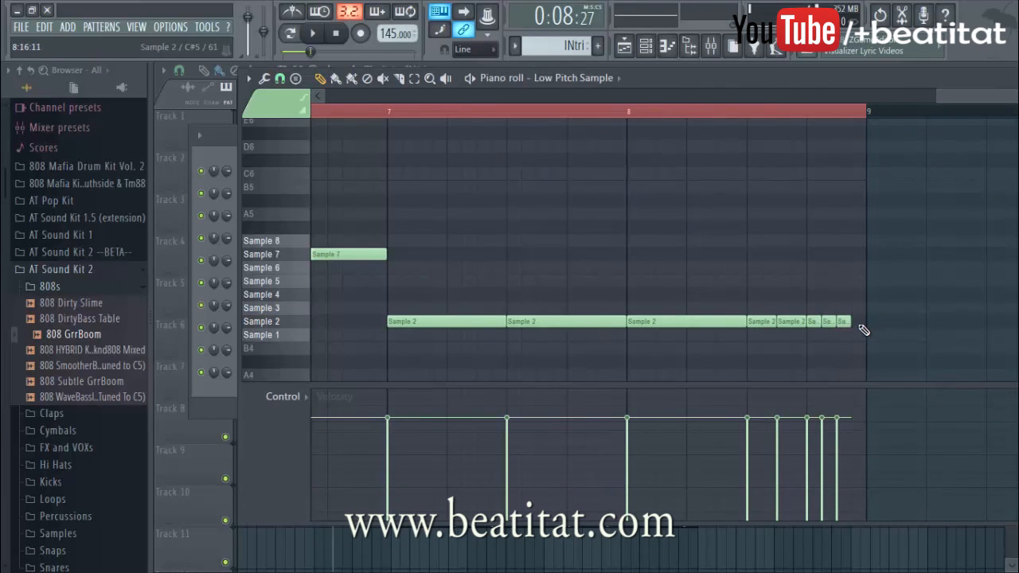
key("Escape")
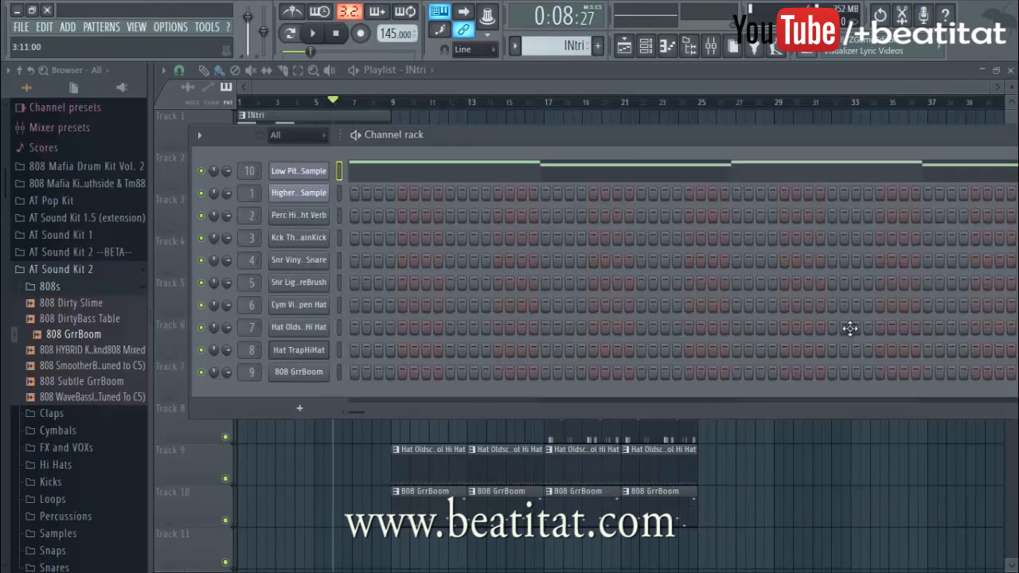
Step: Play the arrangement from the end of the intro and check the mixer levels as the drums enter
left_click(472, 82)
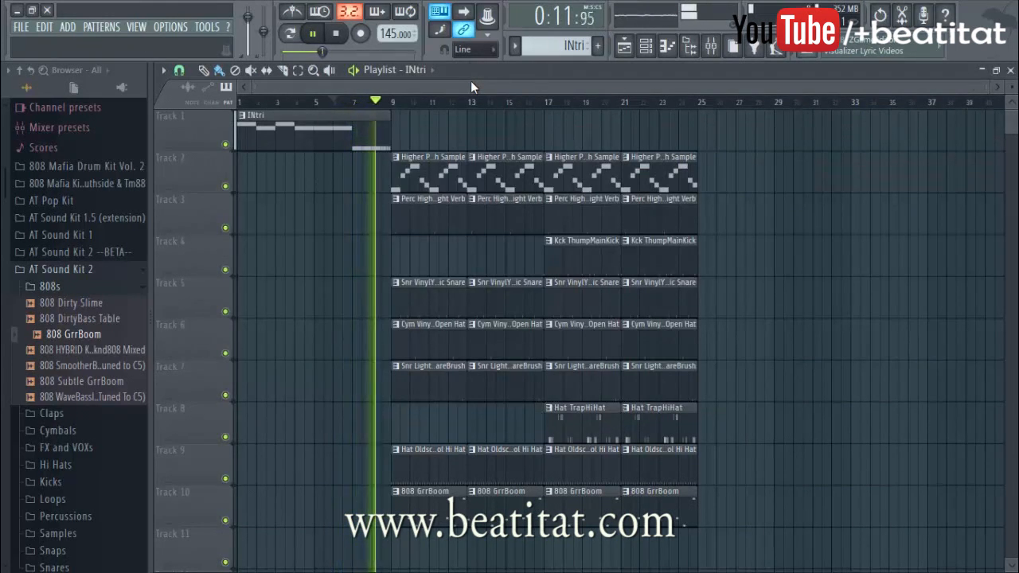
left_click(711, 47)
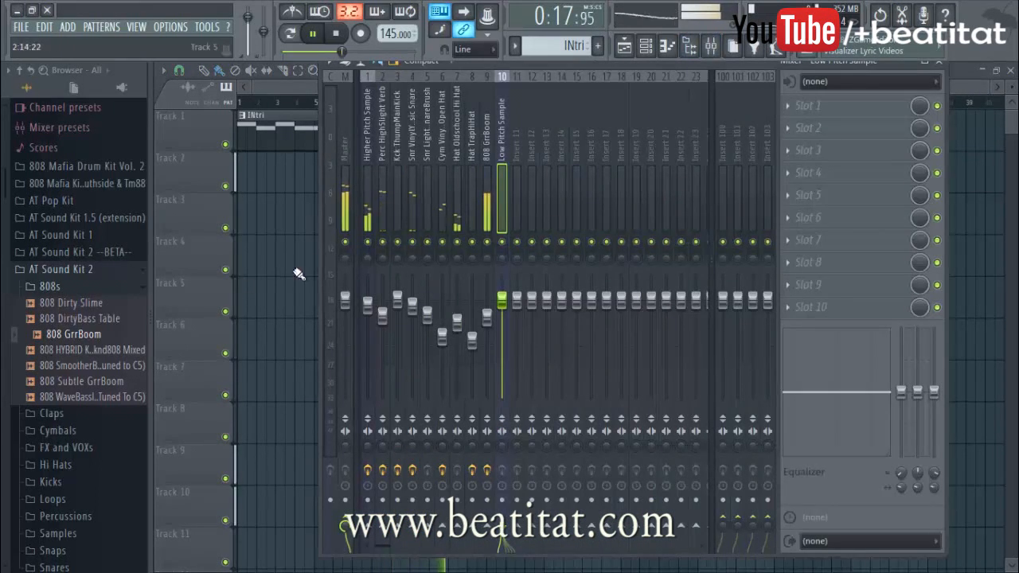
key("F9")
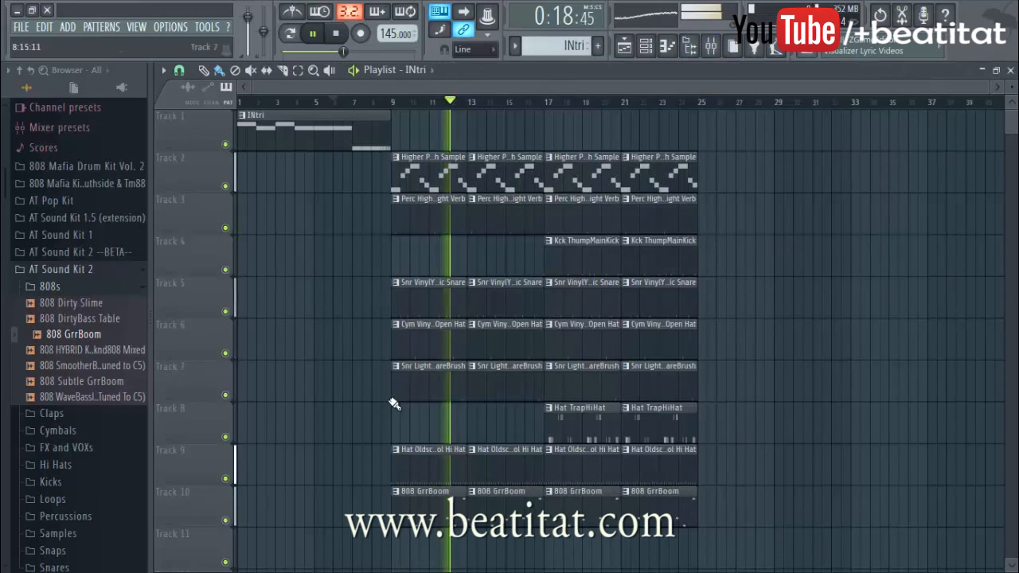
Step: Delete the two open hat clips between bars 9 and 17, keeping a snare brush clip in place at bar 13
right_click(439, 353)
right_click(490, 355)
right_click(512, 382)
left_click(462, 385)
left_click(475, 386)
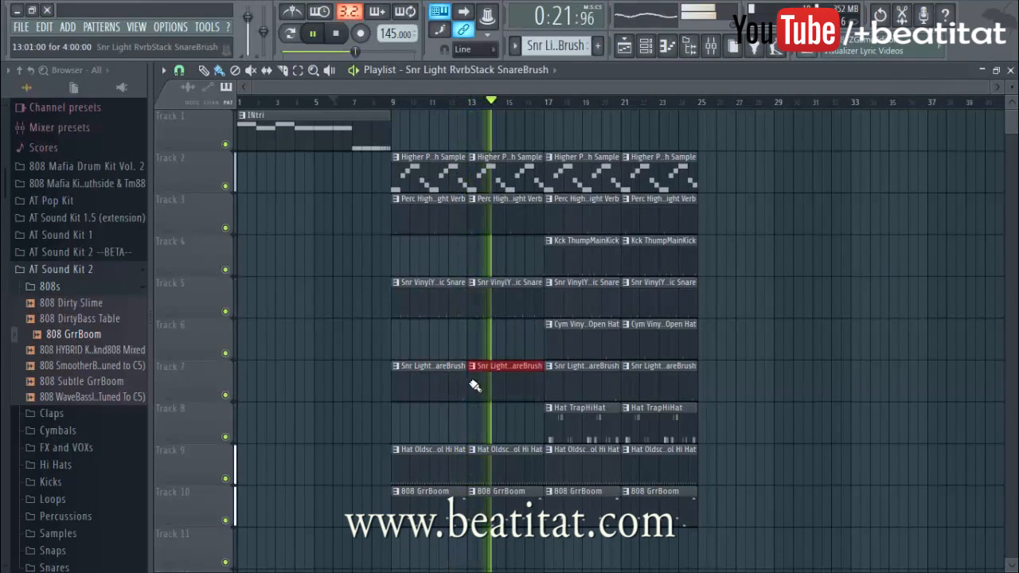
Step: Load Fruity parametric EQ 2 into the first effect slot of the Low Pitch Sample mixer track
left_click(713, 43)
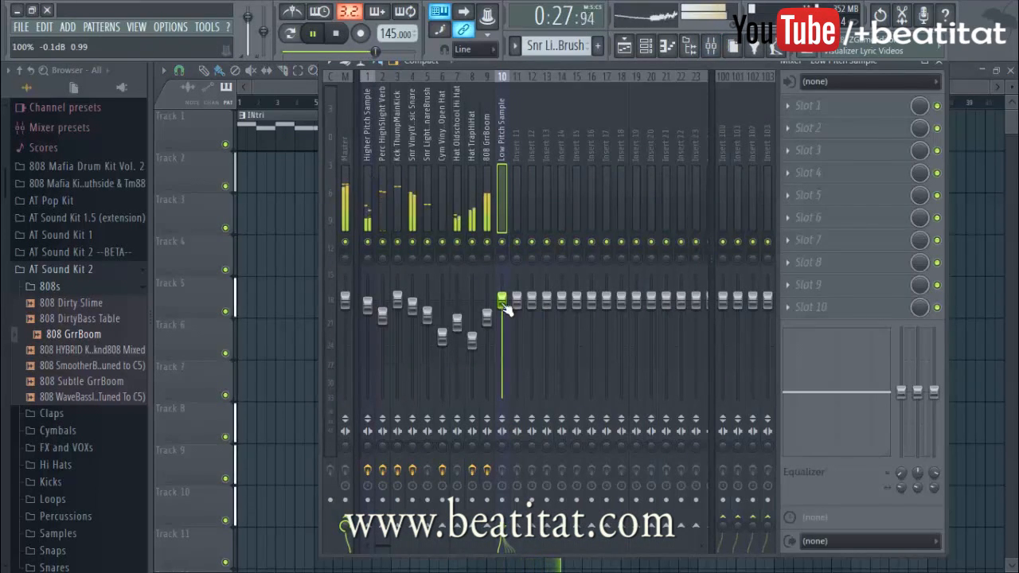
left_click(808, 108)
left_click(882, 100)
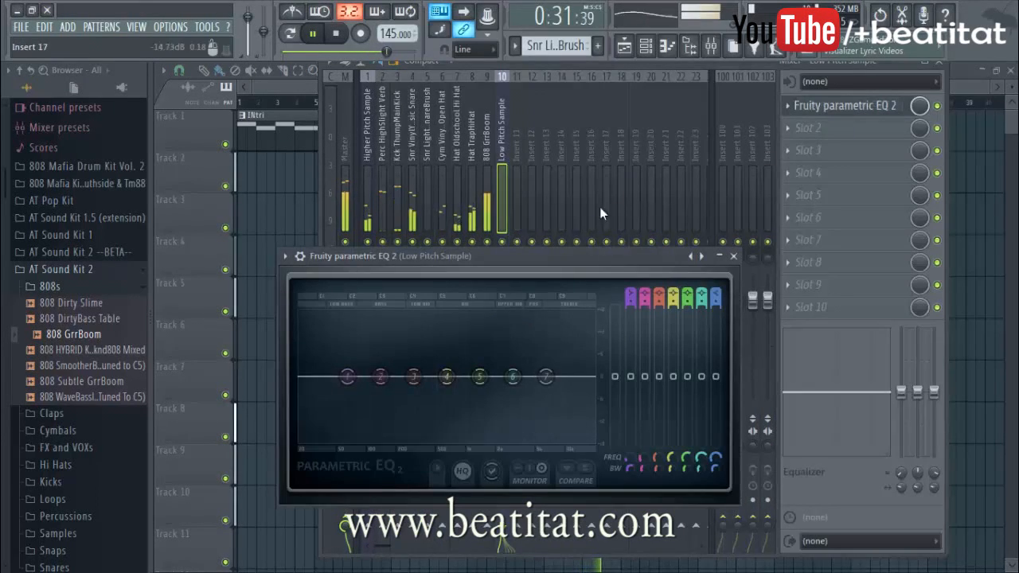
Step: Apply the Radio preset to the EQ and slightly lower the Low Pitch Sample mixer fader while the intro plays
left_click(284, 256)
mouse_move(329, 286)
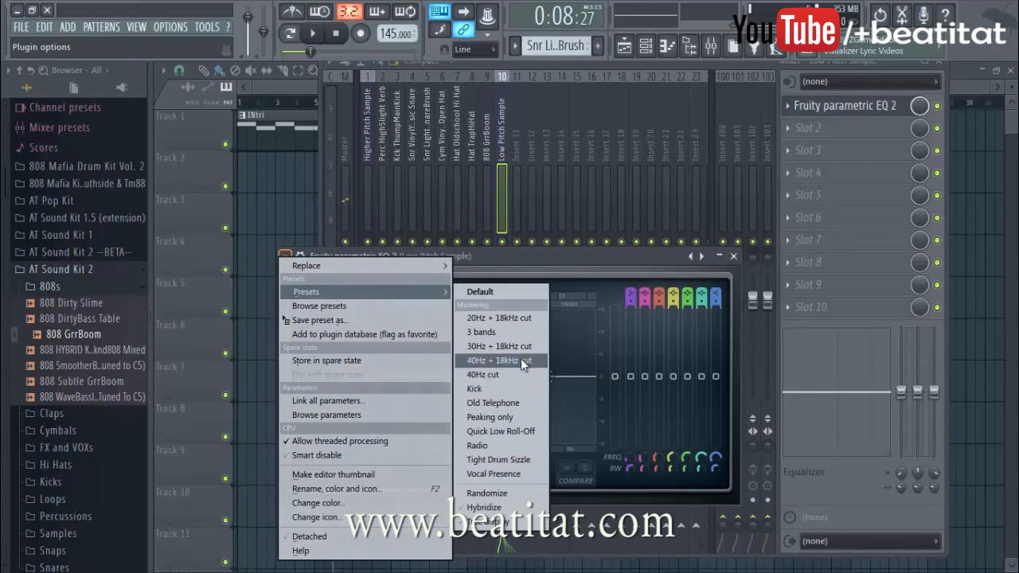
left_click(508, 446)
key("space")
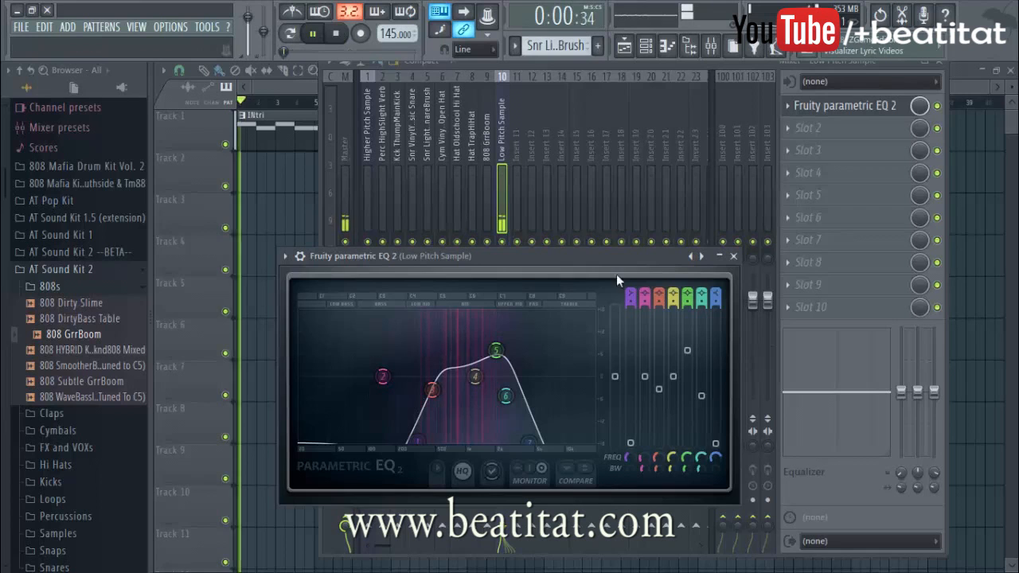
left_click(733, 257)
Step: Create an automation clip for the mix level of the Low Pitch Sample's EQ
right_click(920, 107)
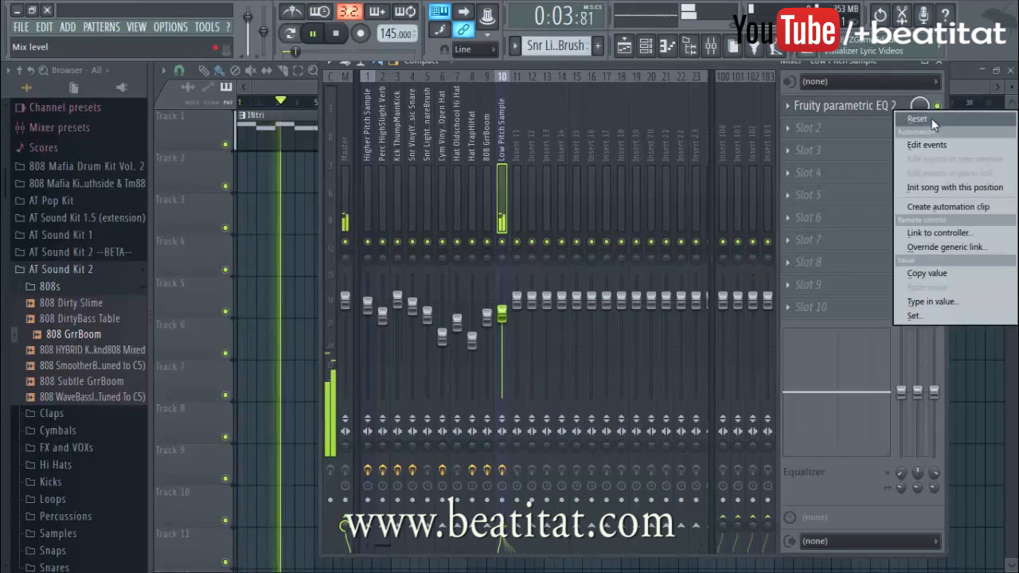
left_click(950, 204)
key("space")
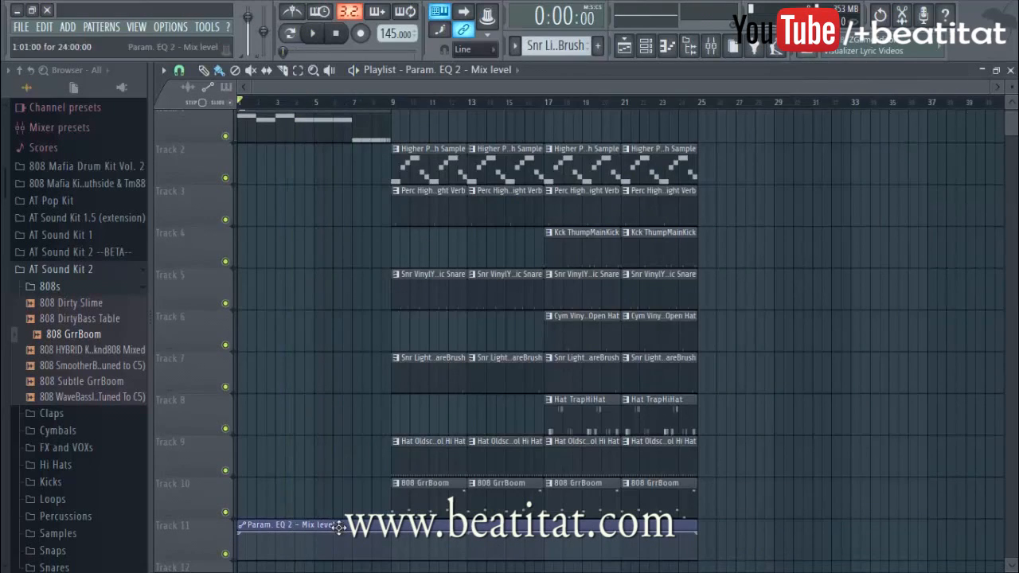
Step: Shape the EQ mix automation to stay high until bar 7, curve down to zero by bar 9 and remain there
left_click_drag(391, 535, 391, 568)
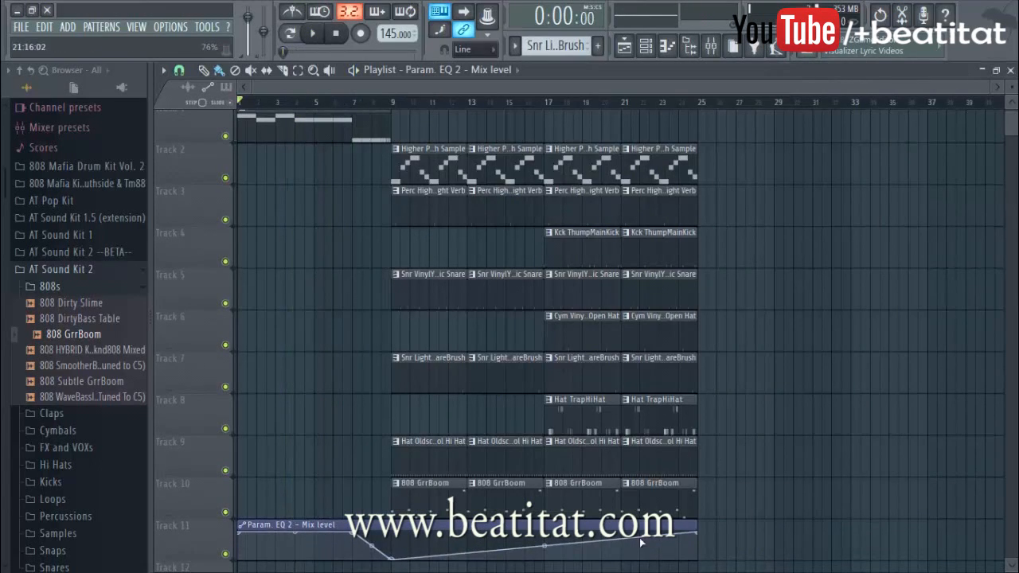
key("space")
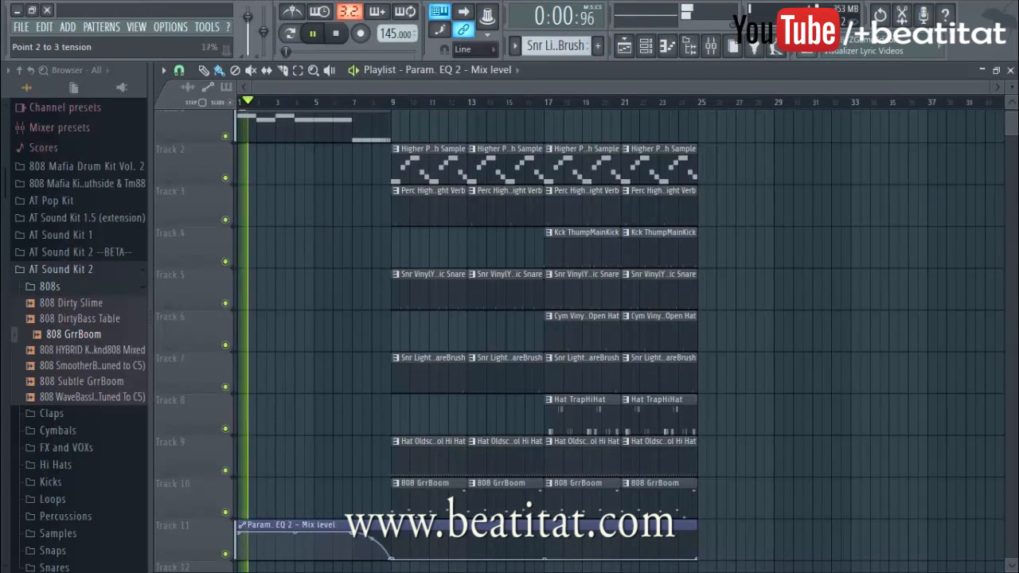
scroll(480, 330, "down", 1)
scroll(479, 318, "up", 2)
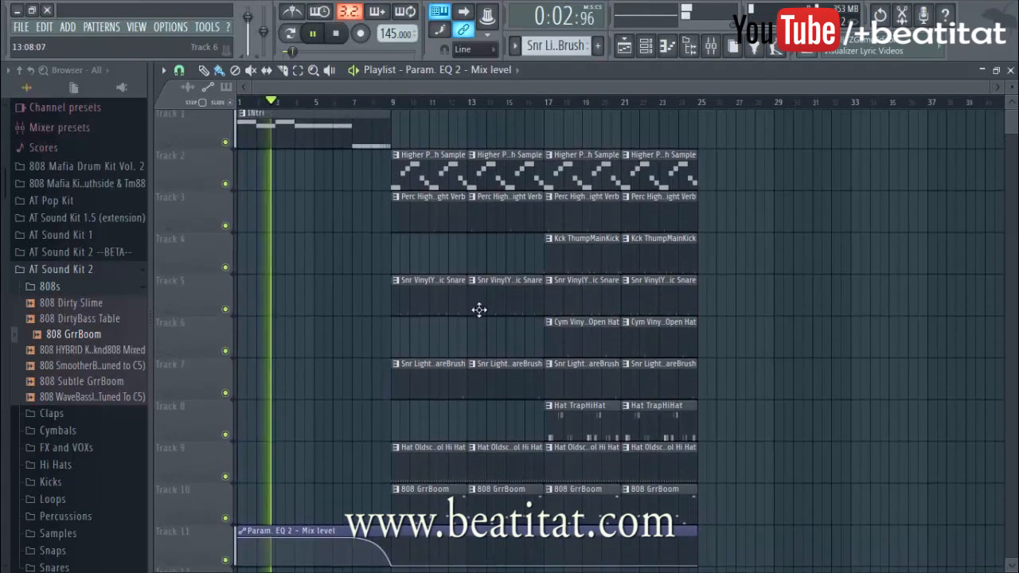
key("space")
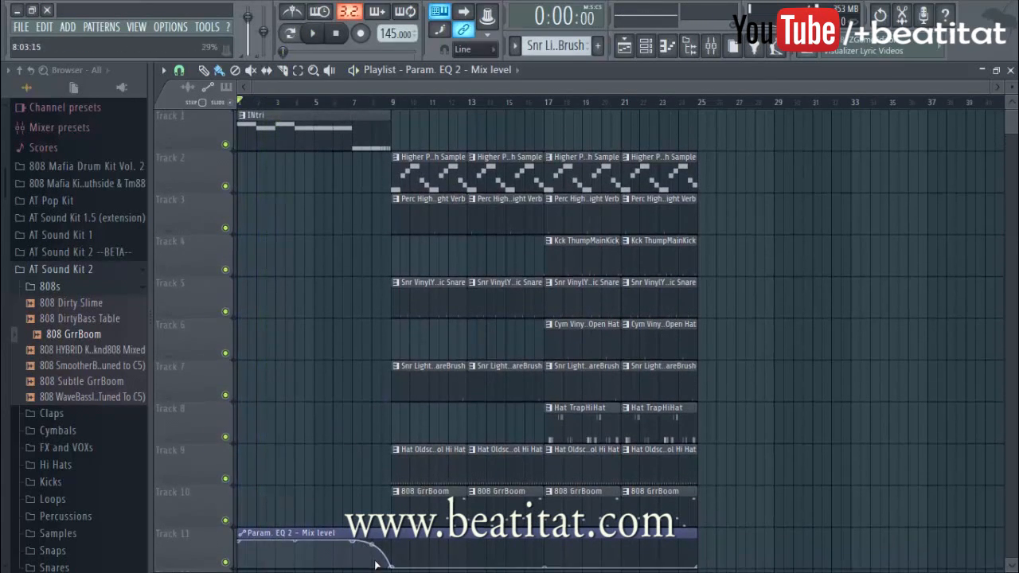
Step: Delete the extra control point between bars 9 and 17 from the EQ mix level automation
right_click(460, 557)
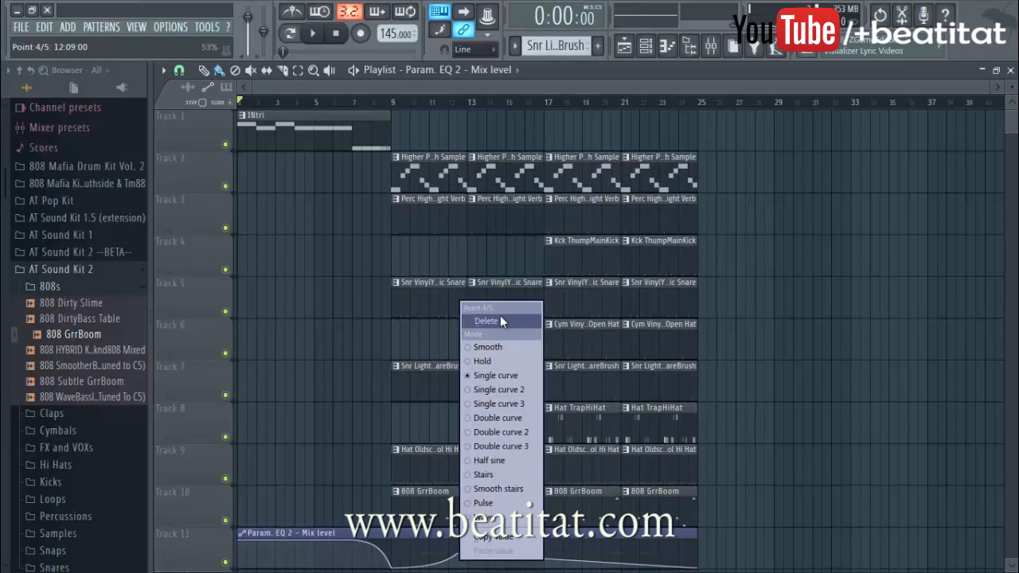
left_click(500, 321)
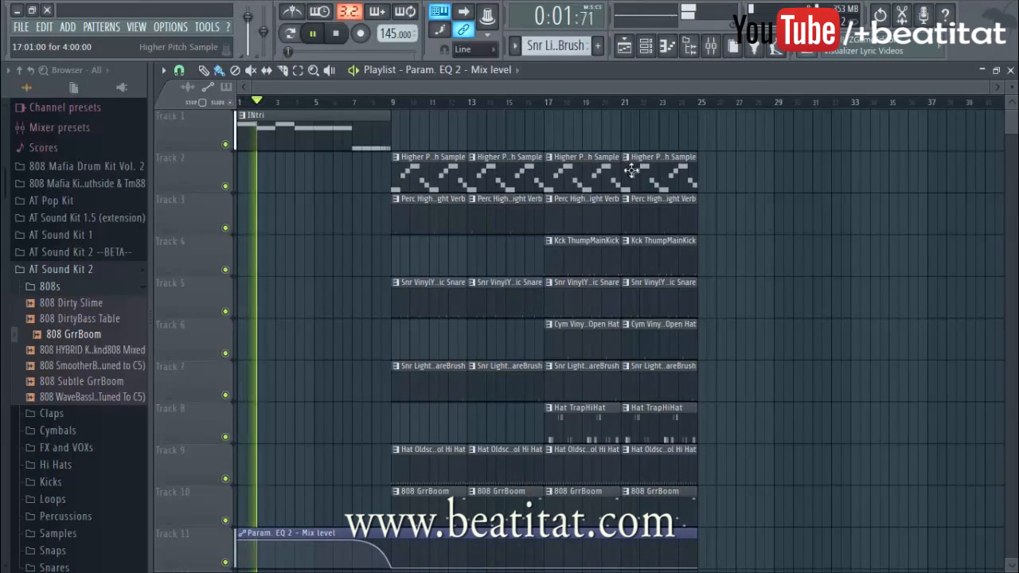
Step: Audition the Riser Wave In and Out, Riser 1 and Riser Space OUT samples from AT Sound Kit 2's FX and VOXs folder
left_click(711, 45)
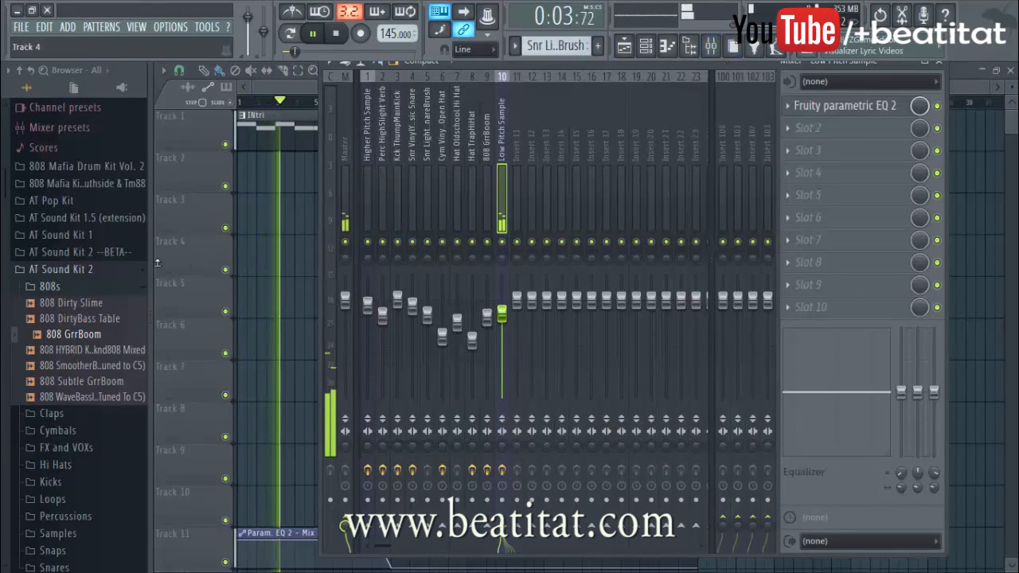
left_click(118, 288)
left_click(111, 337)
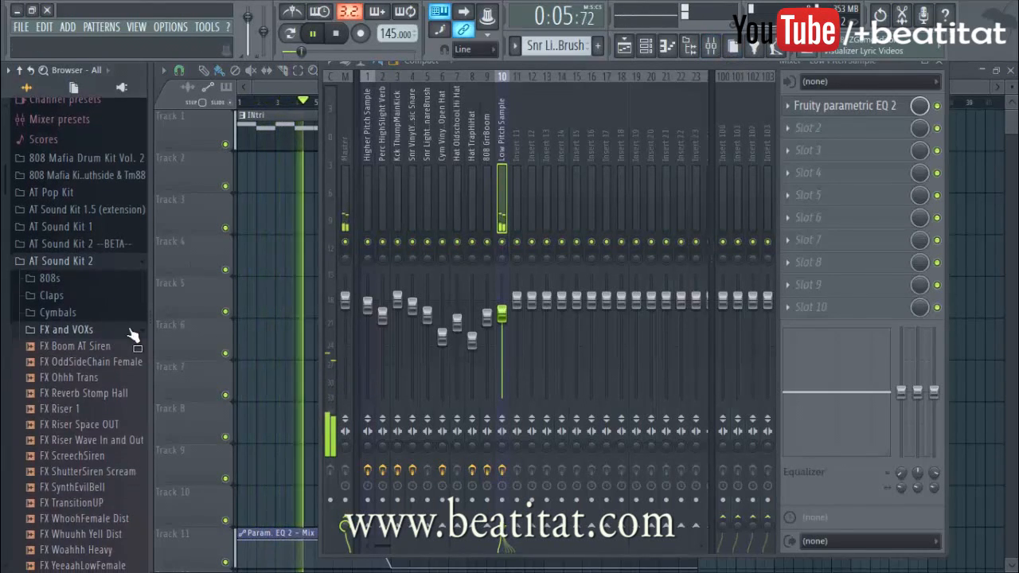
scroll(130, 354, "down", 3)
left_click(126, 351)
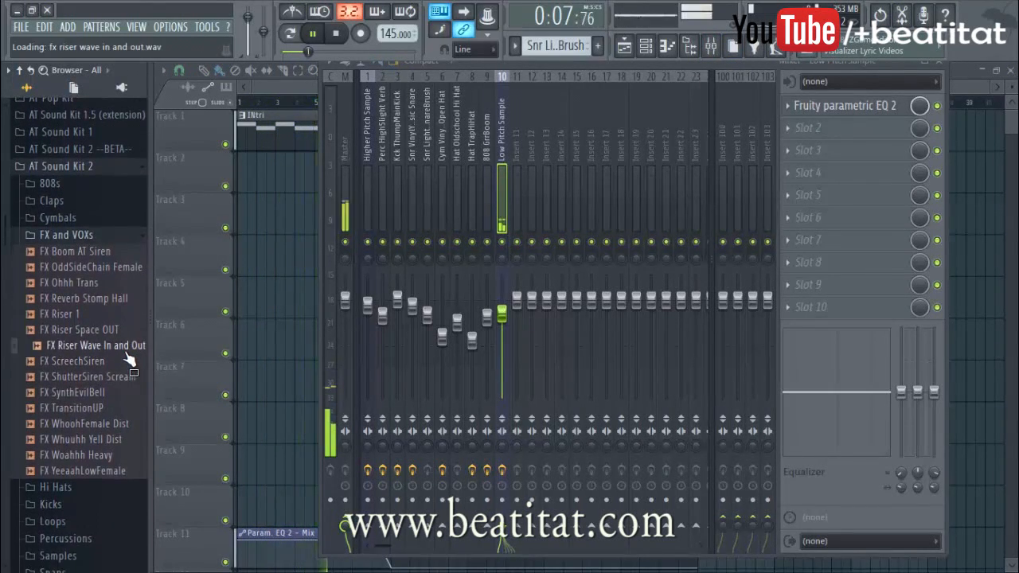
left_click(97, 315)
left_click(97, 330)
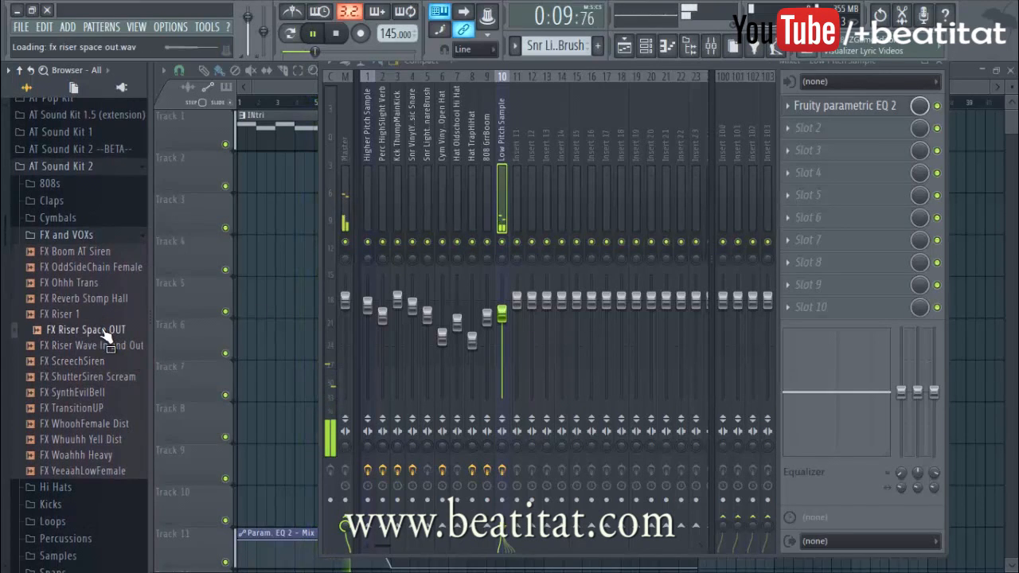
Step: Stop playback and place the FX Riser Wave In and Out sample on playlist Track 12, starting at bar 8
key("space")
key("F9")
left_click_drag(88, 346, 376, 343)
scroll(415, 328, "down", 4)
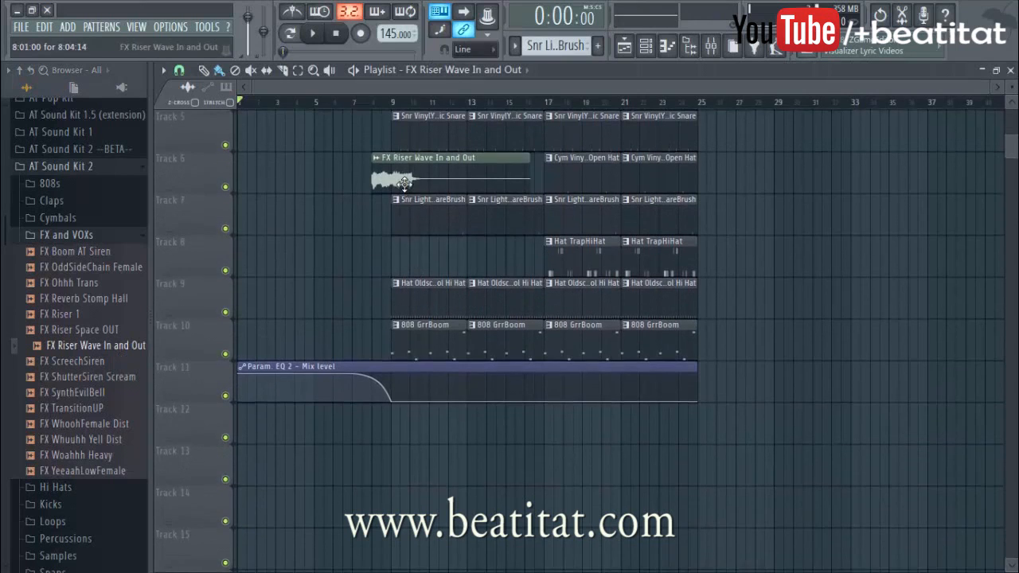
left_click_drag(402, 184, 393, 470)
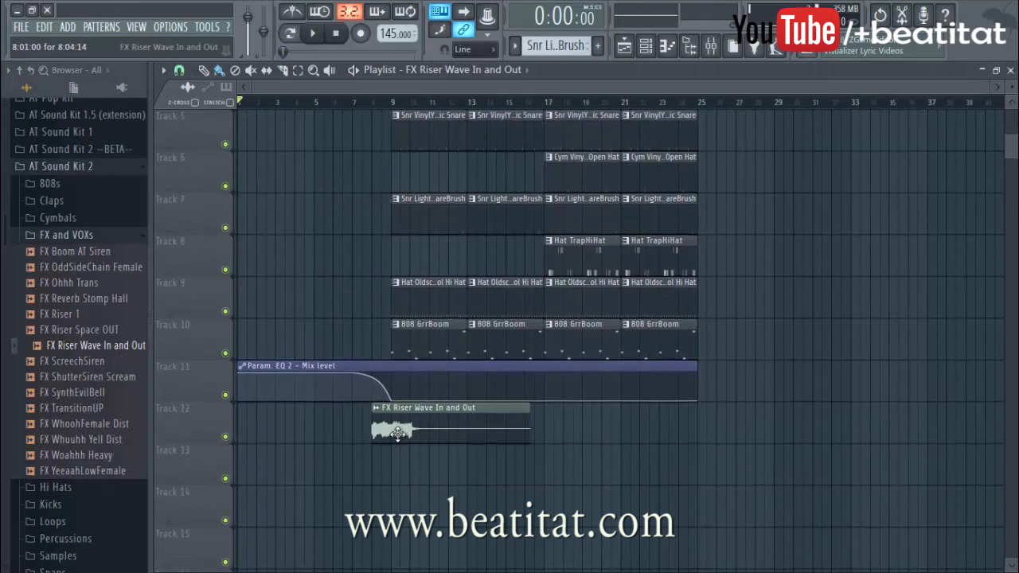
Step: Set the time stretching of the FX Riser Wave In and Out sample to 4 bars and play the transition
double_click(434, 420)
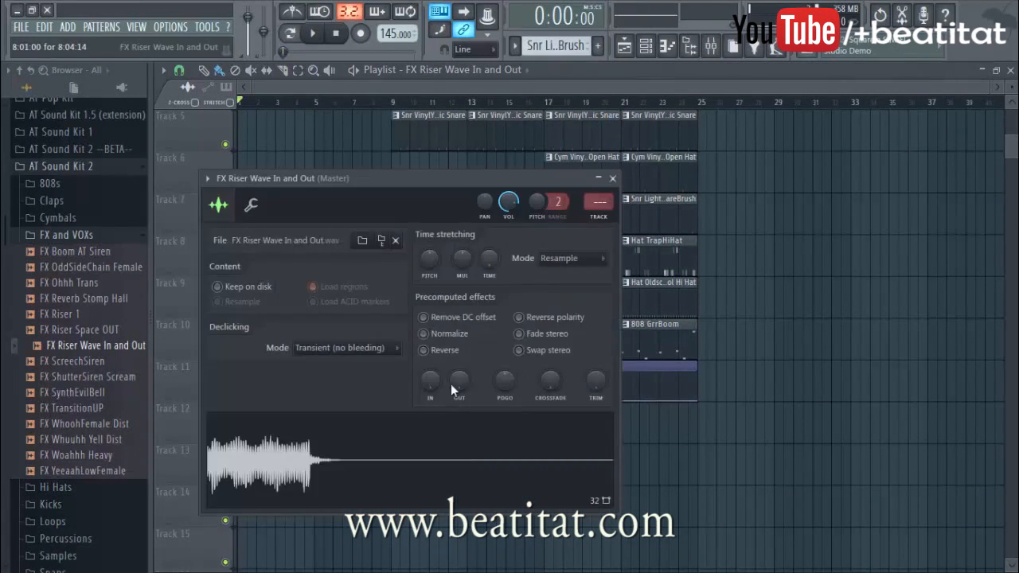
right_click(488, 263)
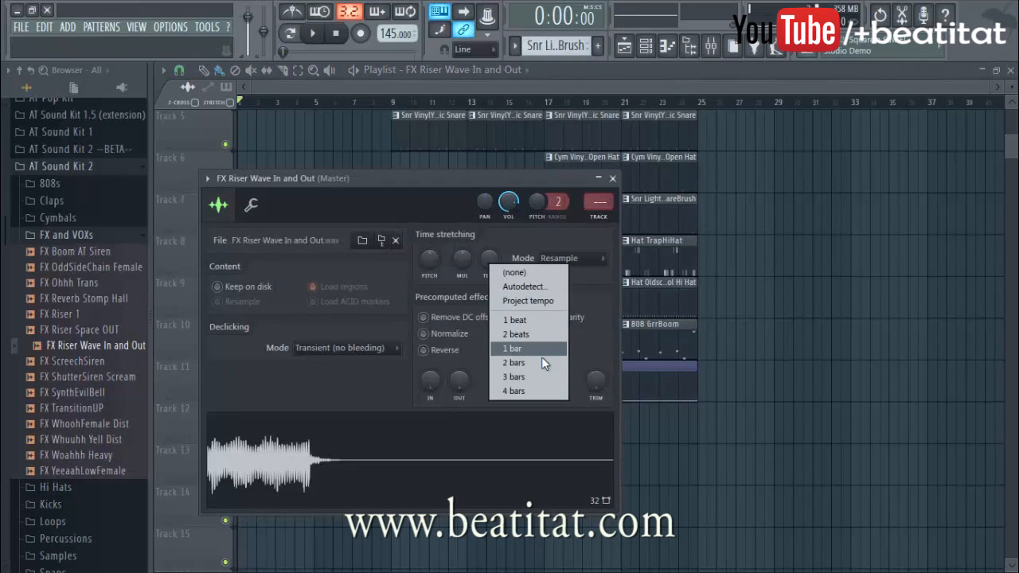
left_click(542, 335)
left_click_drag(511, 176, 861, 136)
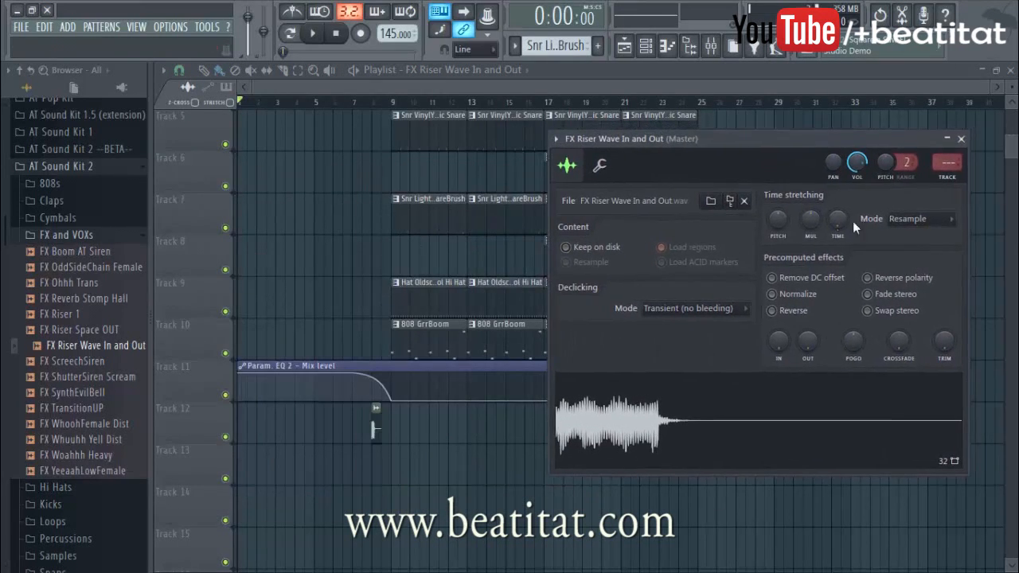
right_click(833, 227)
left_click(878, 324)
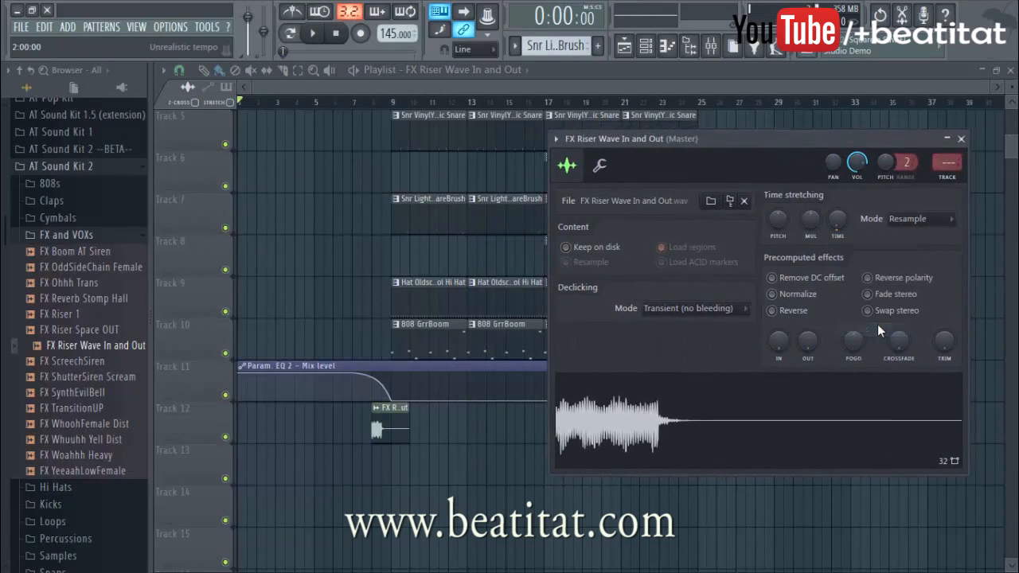
right_click(838, 220)
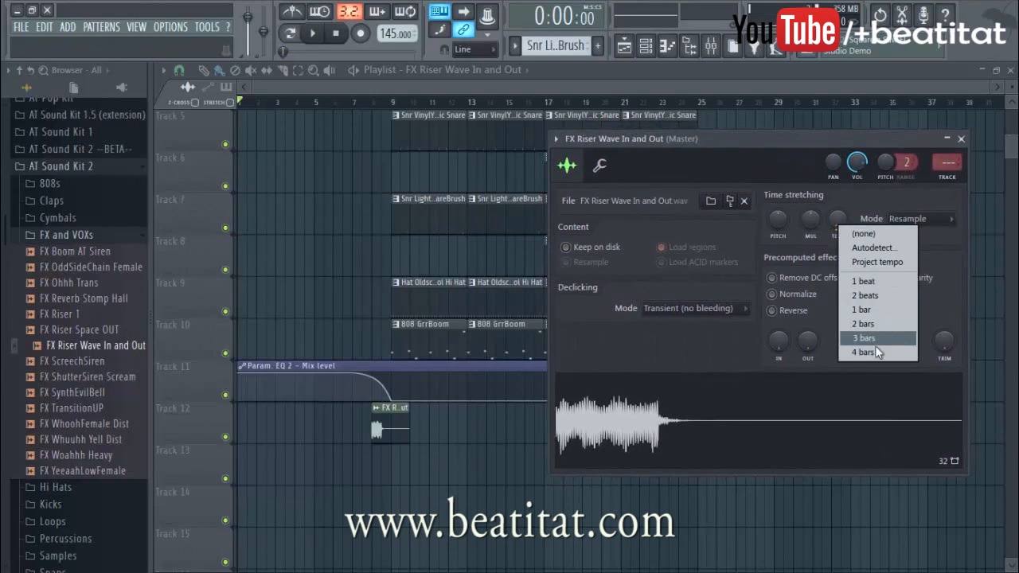
left_click(876, 347)
left_click(386, 116)
key("space")
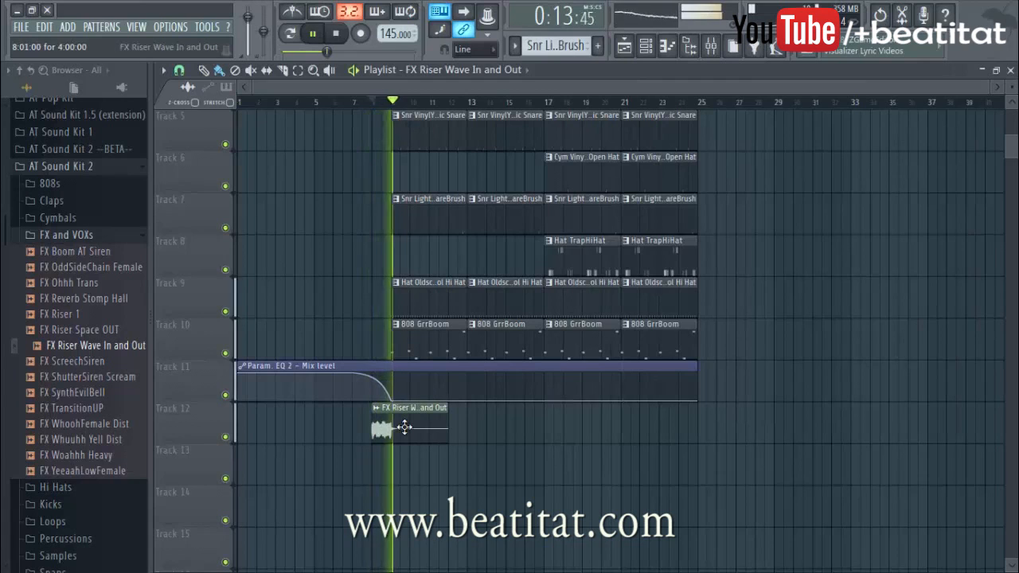
Step: Route the riser sample to free mixer track 11 and lower that track's fader to about -8.4 dB
double_click(405, 428)
key("space")
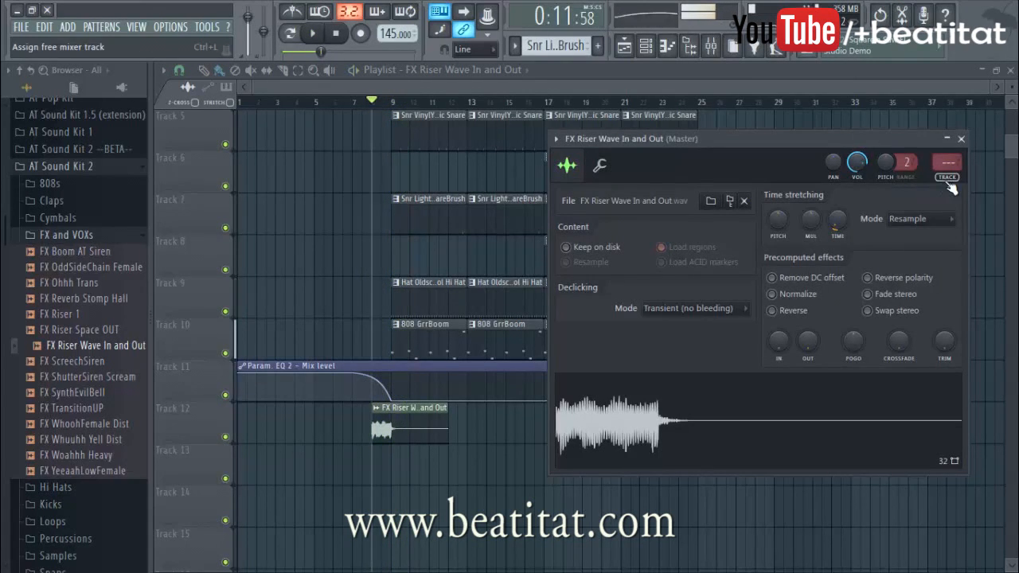
left_click(948, 182)
left_click_drag(525, 312, 526, 348)
key("space")
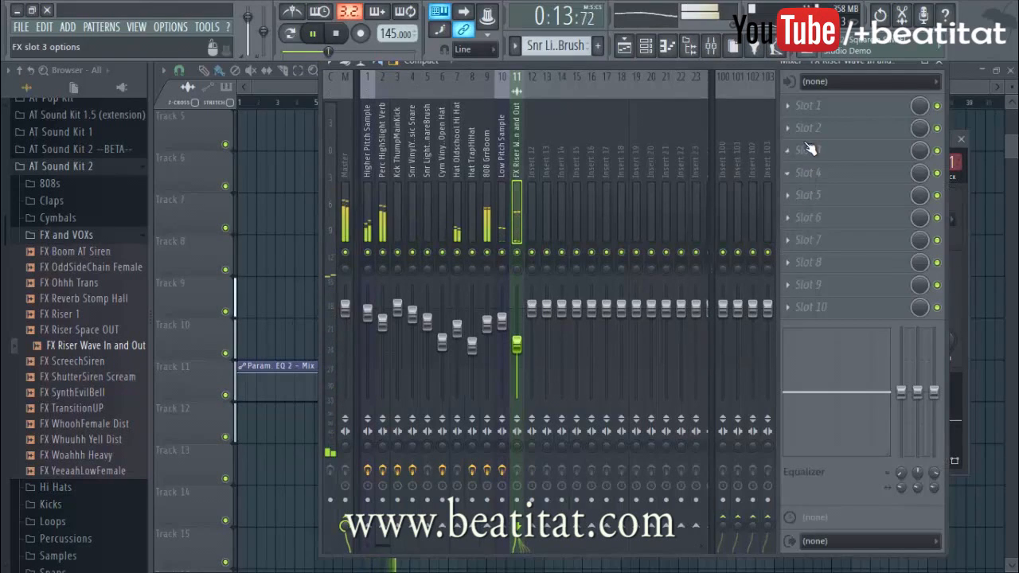
Step: Load Effectrix into the Master track's first effect slot and add a Reverse block over steps 25 to 32
left_click(844, 107)
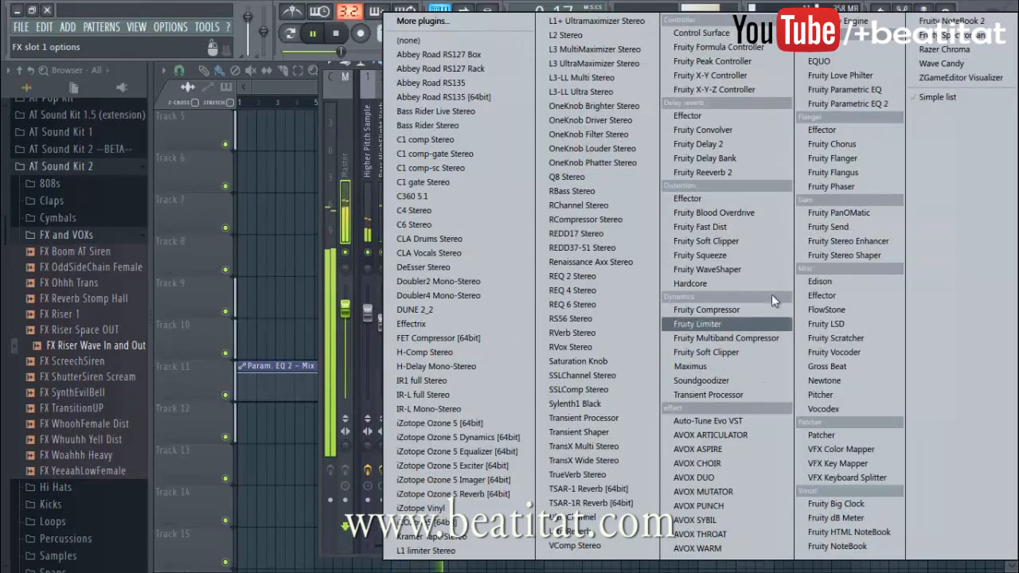
left_click(446, 325)
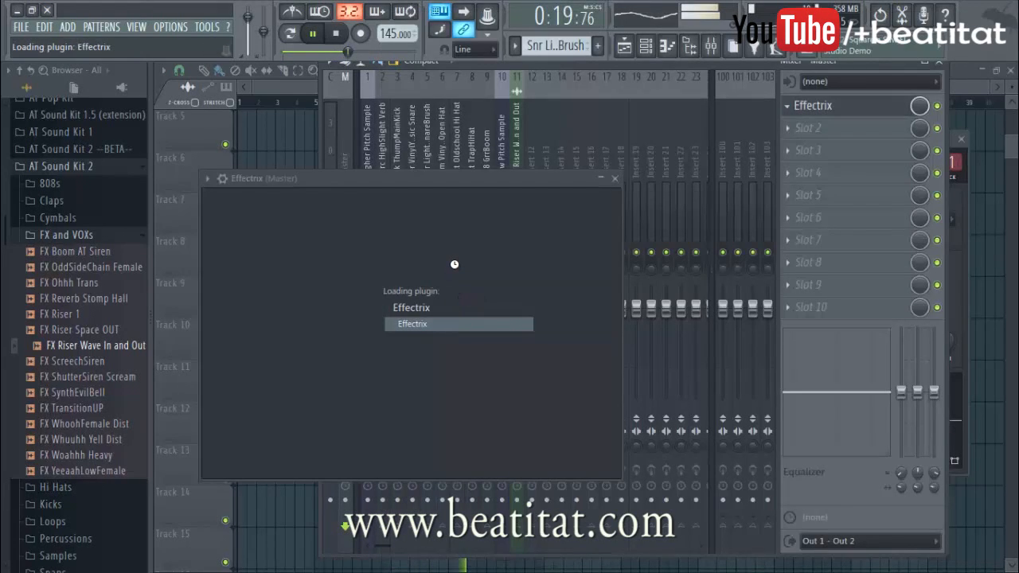
key("space")
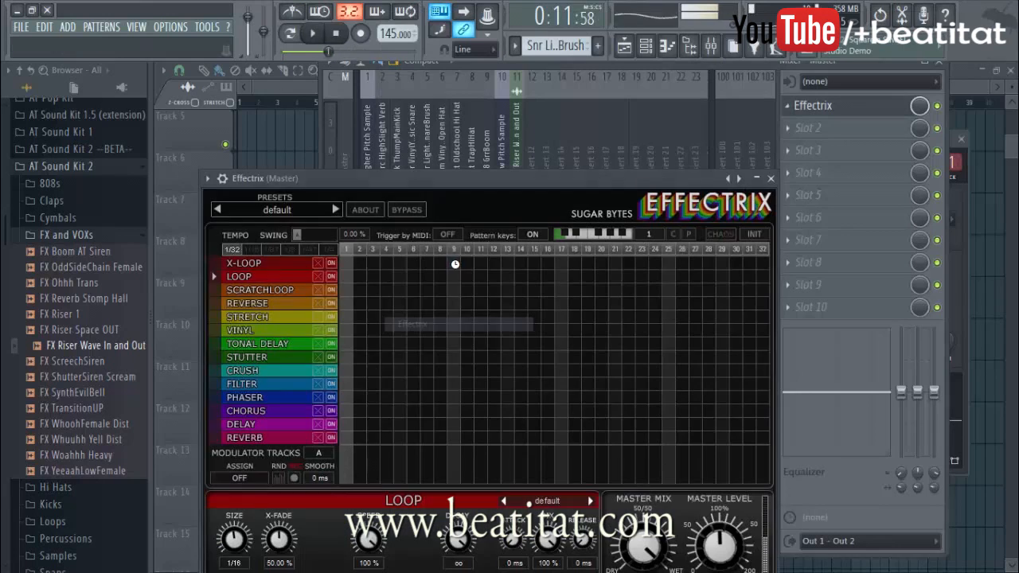
left_click(274, 304)
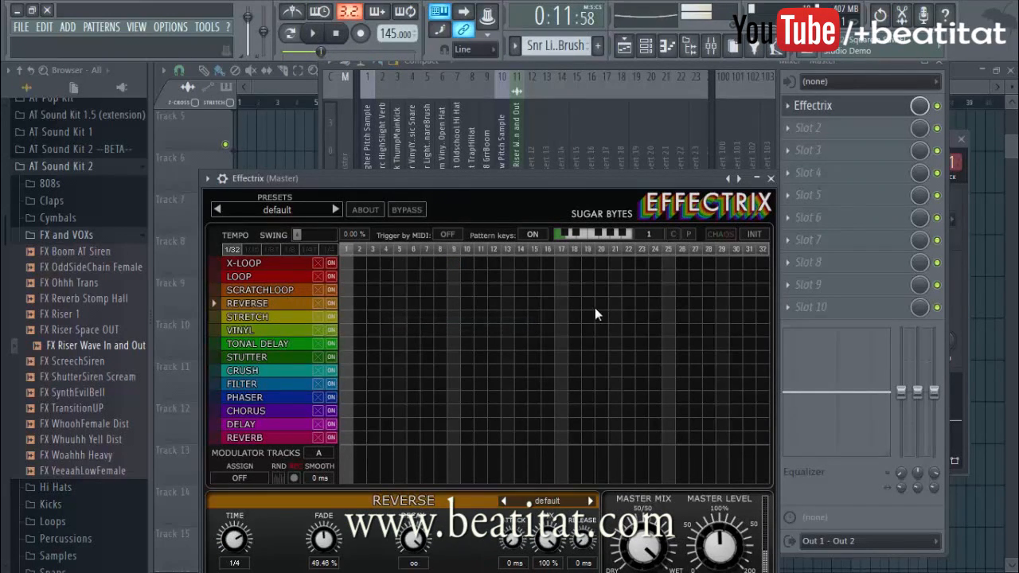
left_click(771, 178)
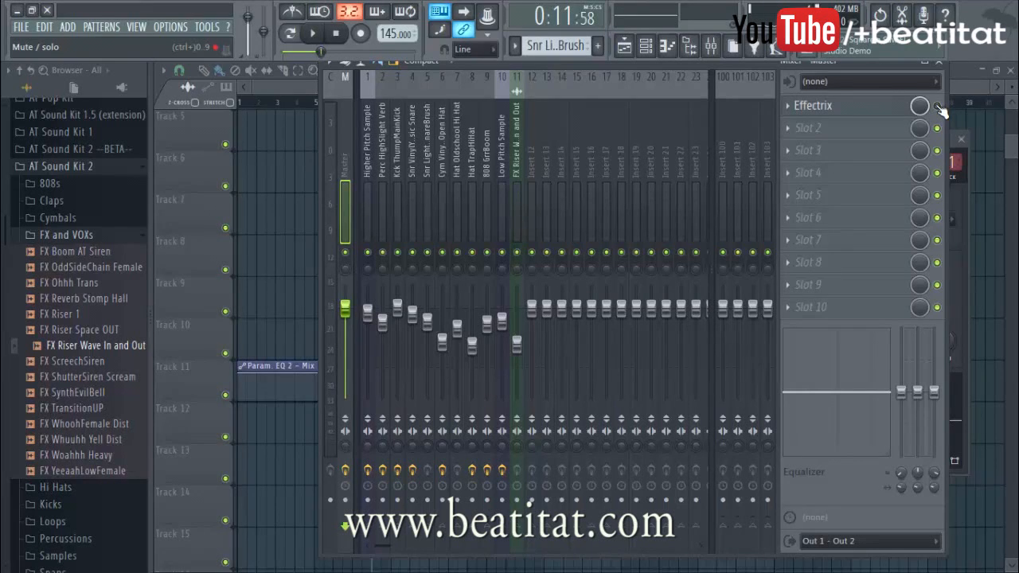
Step: Create an automation clip for the on/off state of Effectrix on the Master track
right_click(938, 108)
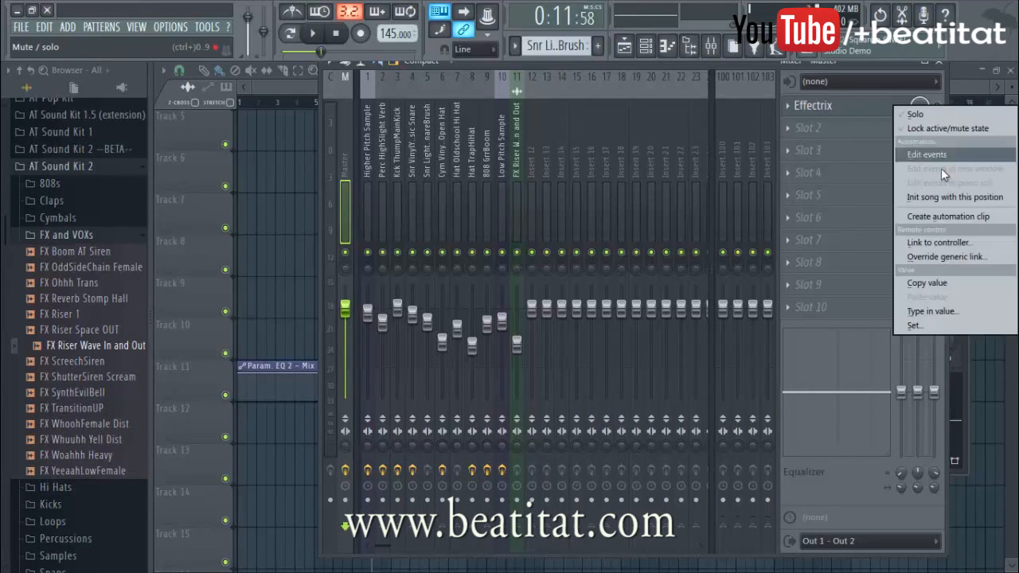
left_click(970, 217)
left_click(261, 201)
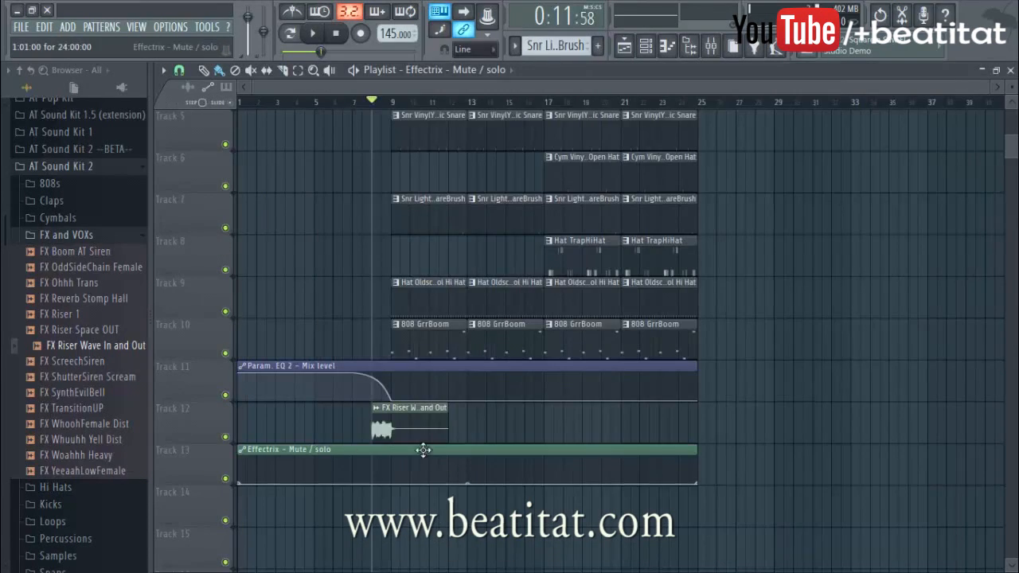
Step: Shape the Effectrix mute automation to switch fully on at 8:13 and drop back to zero at 9:01
scroll(399, 482, "up", 8)
scroll(365, 490, "up", 1)
right_click(352, 483)
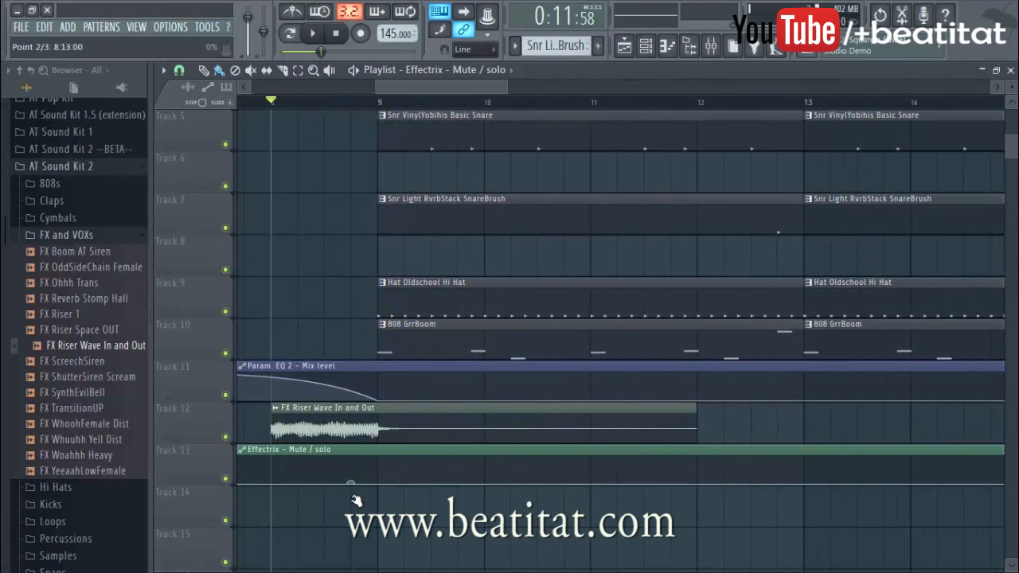
right_click(354, 463)
right_click(381, 465)
right_click(381, 470)
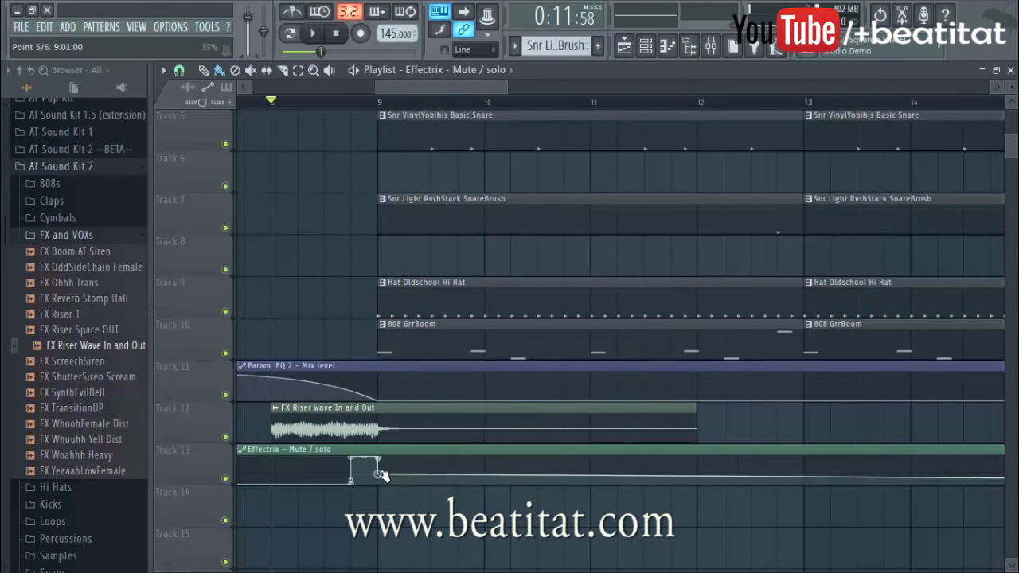
scroll(348, 303, "down", 1)
scroll(348, 303, "down", 4)
scroll(350, 428, "up", 4)
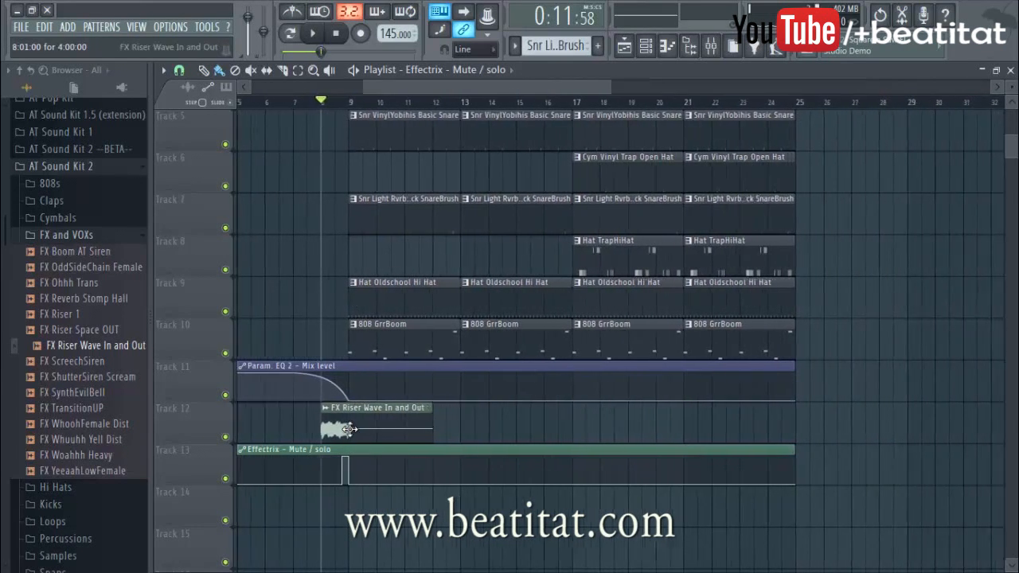
scroll(342, 476, "up", 3)
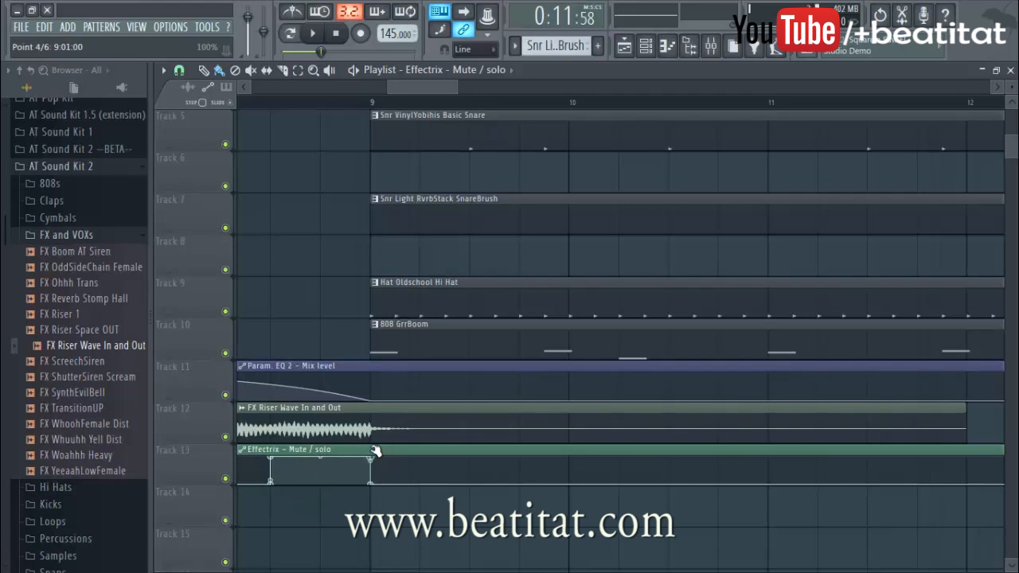
scroll(382, 273, "down", 4)
Step: Play the transition from bar 8 and check the Reverse pattern in the Master track's Effectrix
key("space")
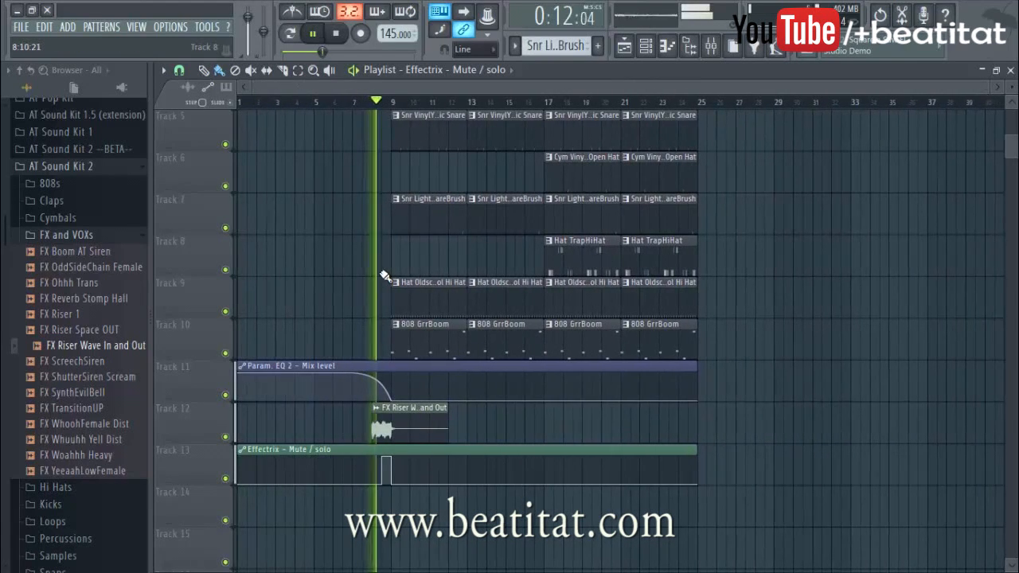
left_click(715, 48)
left_click(871, 112)
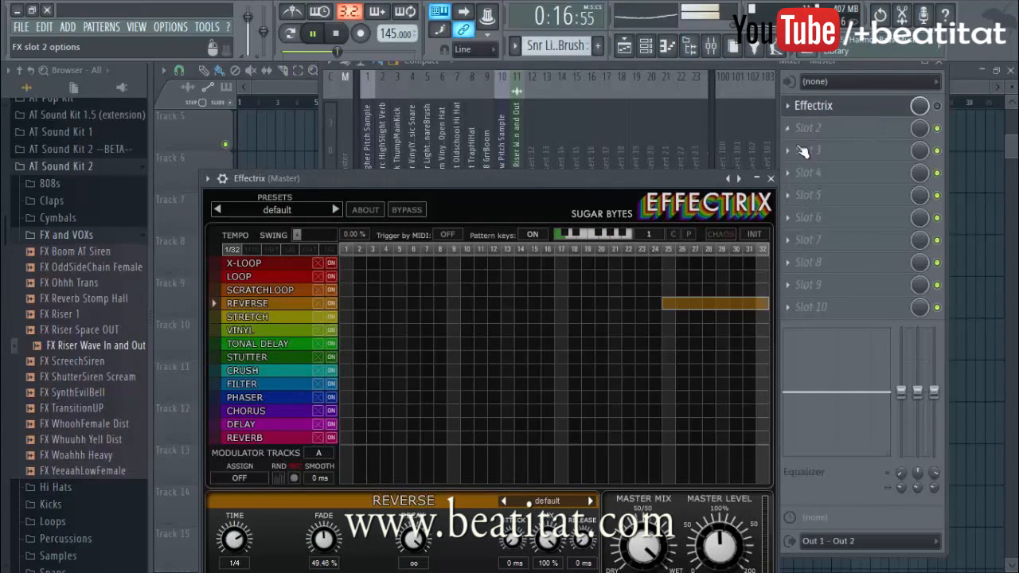
left_click(771, 180)
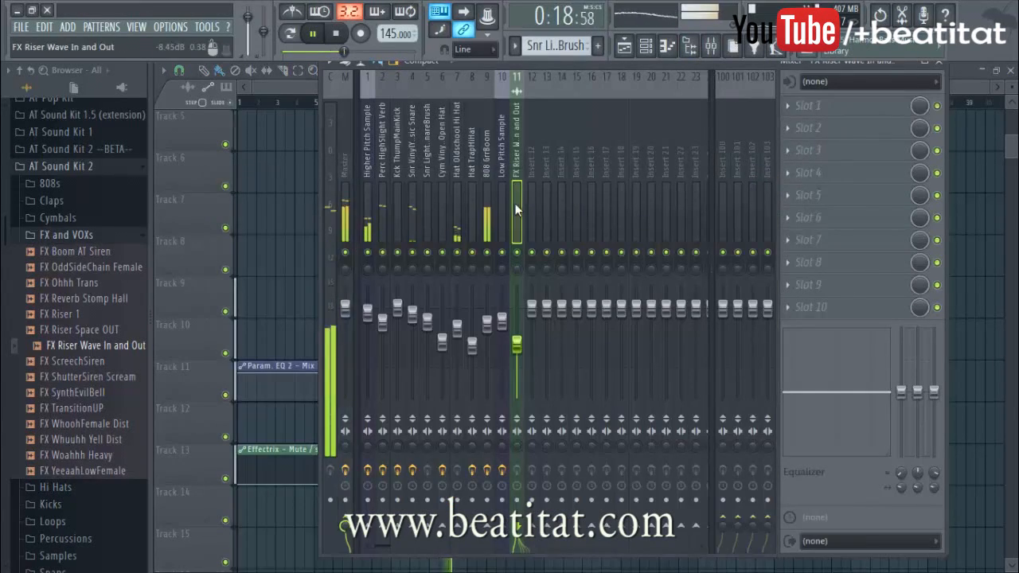
Step: Load Fruity parametric EQ 2 on the riser's mixer track, apply the Radio preset and play the transition
left_click(832, 116)
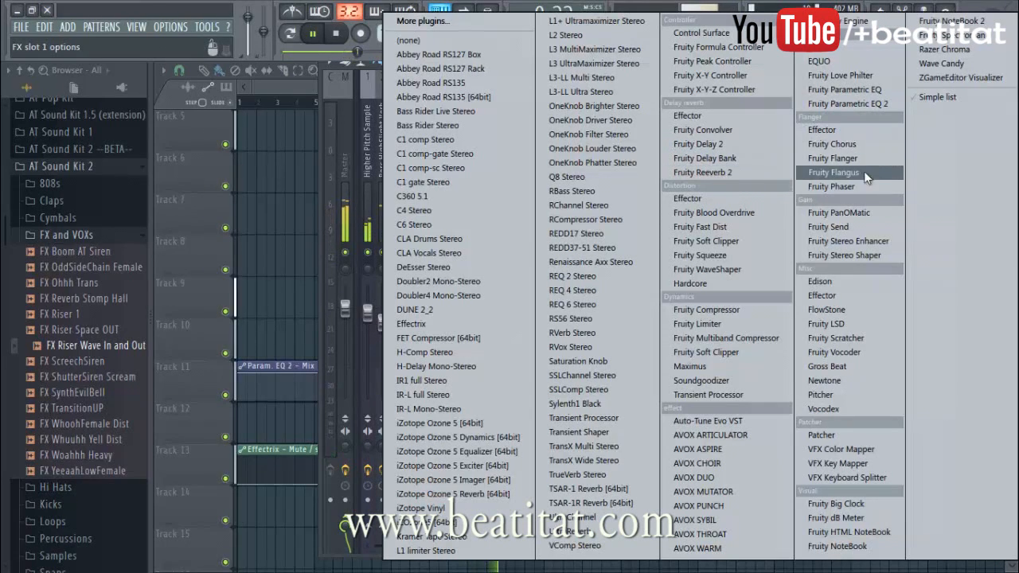
left_click(877, 105)
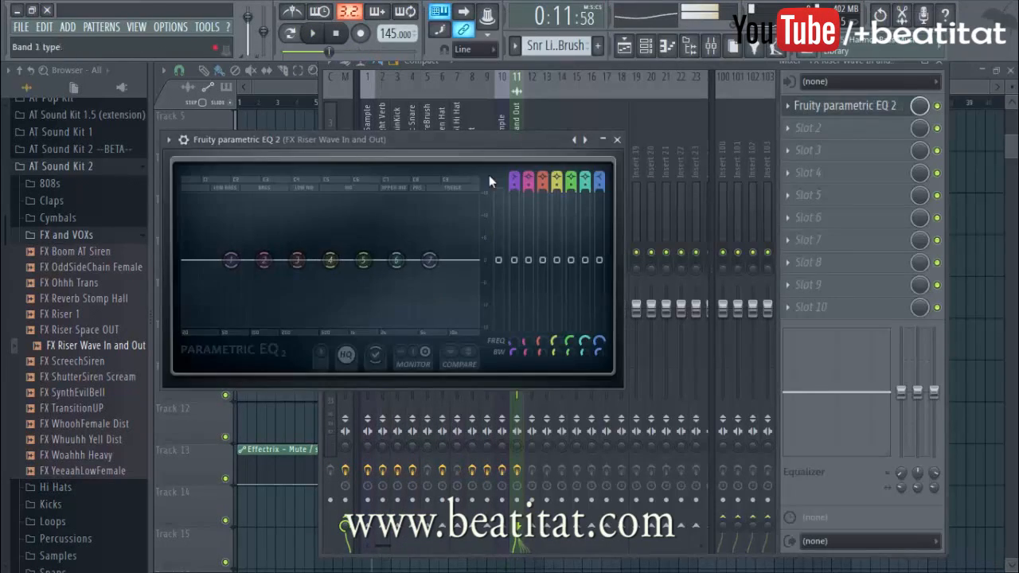
left_click(172, 141)
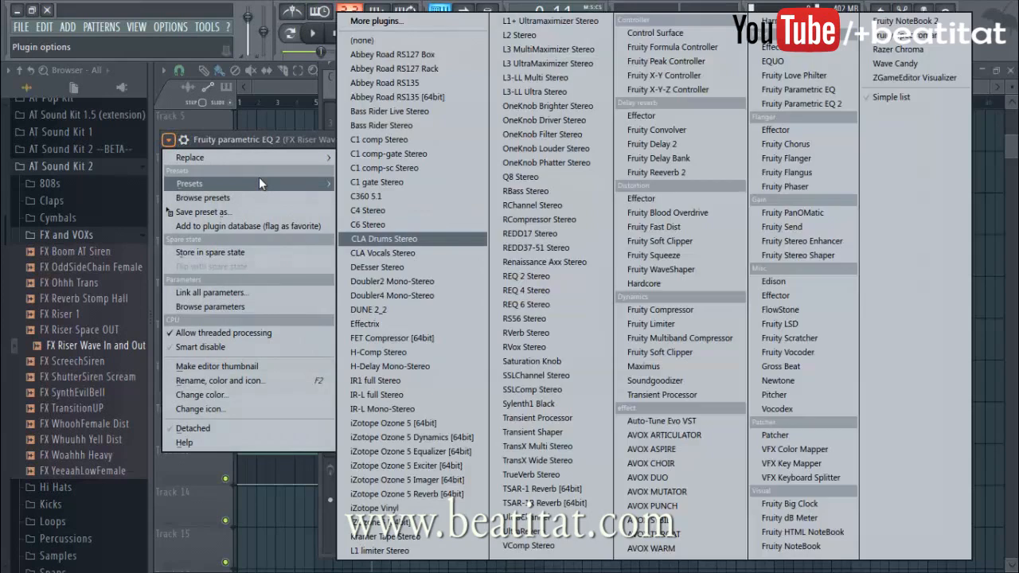
mouse_move(258, 181)
left_click(400, 336)
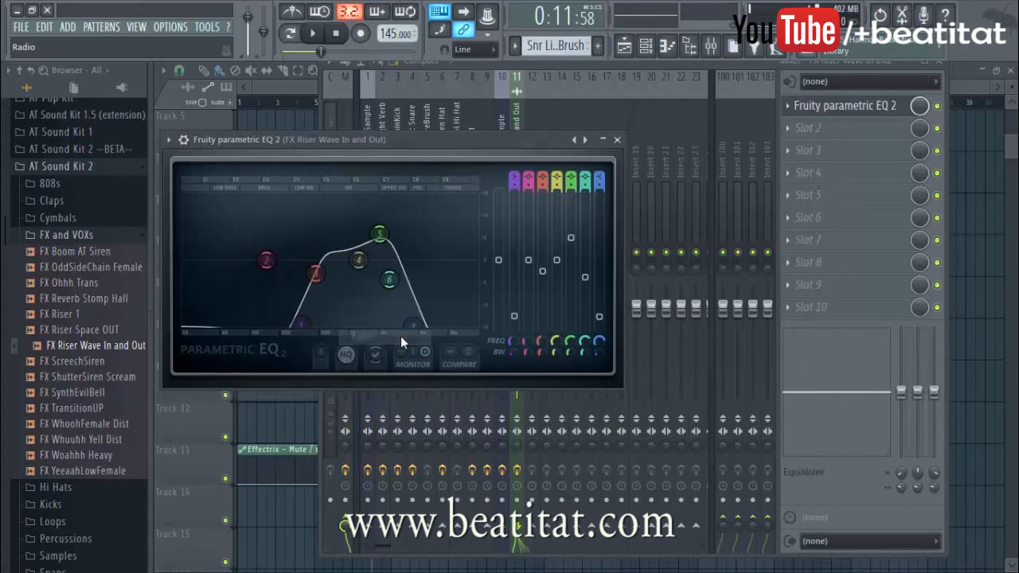
key("space")
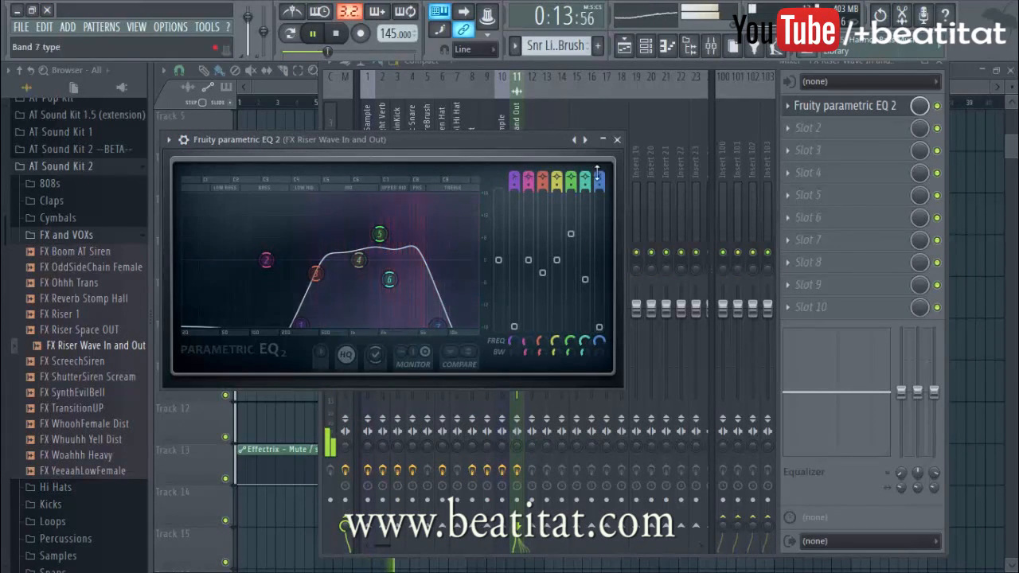
Step: Load Fruity Reeverb 2 in slot 3 of the riser's mixer track and restart playback from the beginning
left_click(617, 140)
left_click(806, 151)
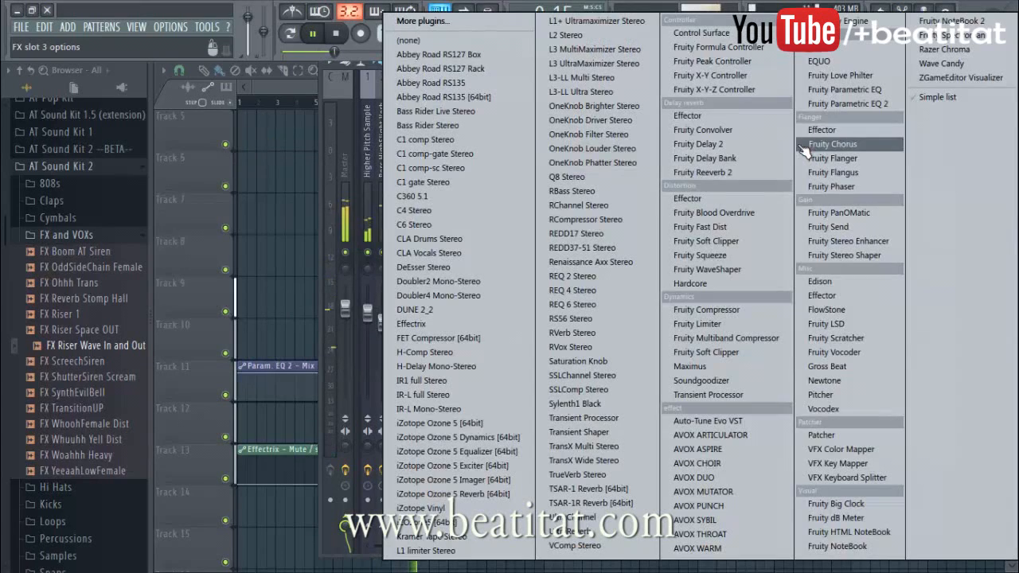
left_click(765, 174)
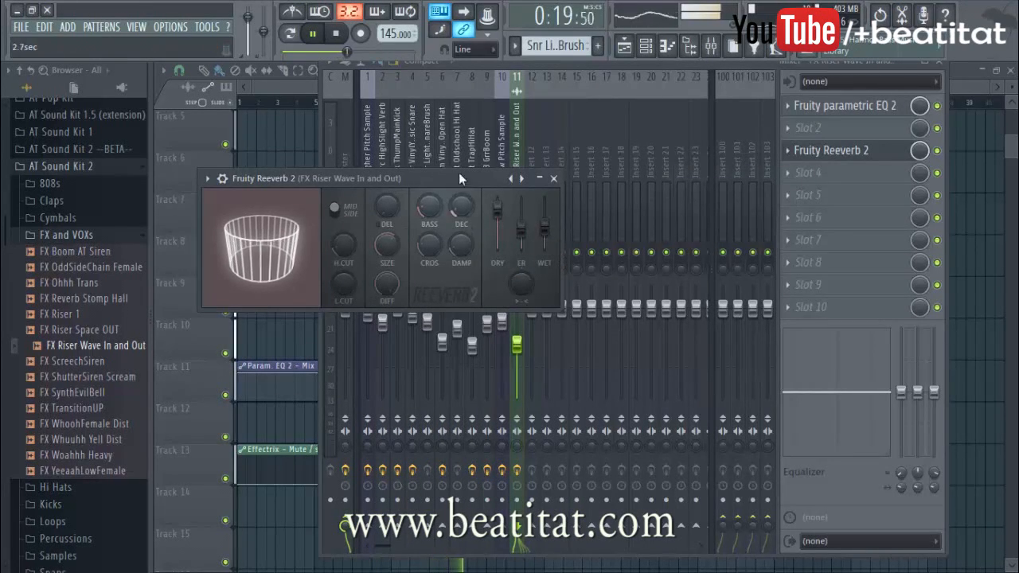
left_click(338, 35)
key("space")
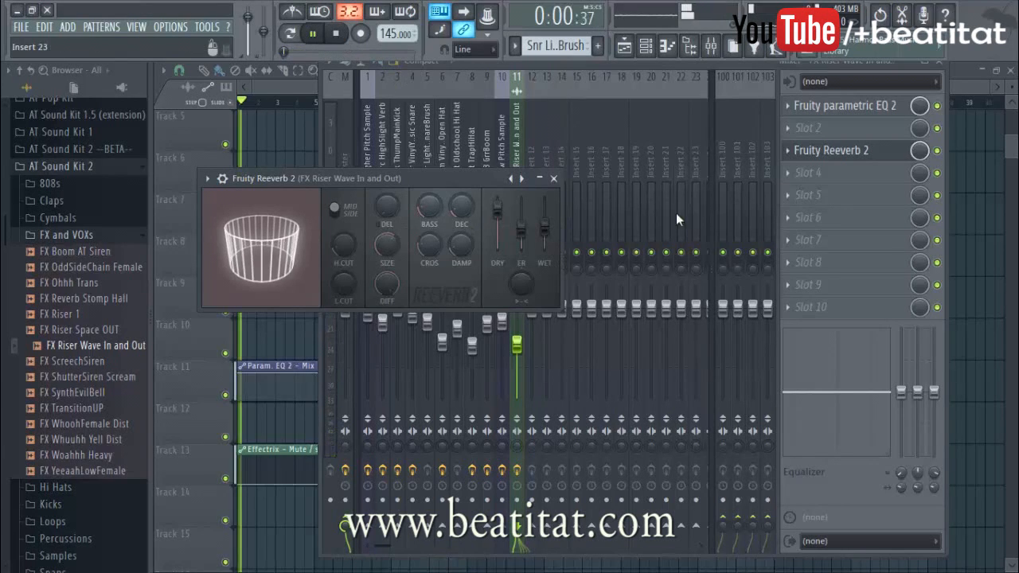
left_click(553, 178)
Step: Return to the playlist, fit the whole arrangement in view, hide the browser and briefly check the mixer levels
left_click(314, 111)
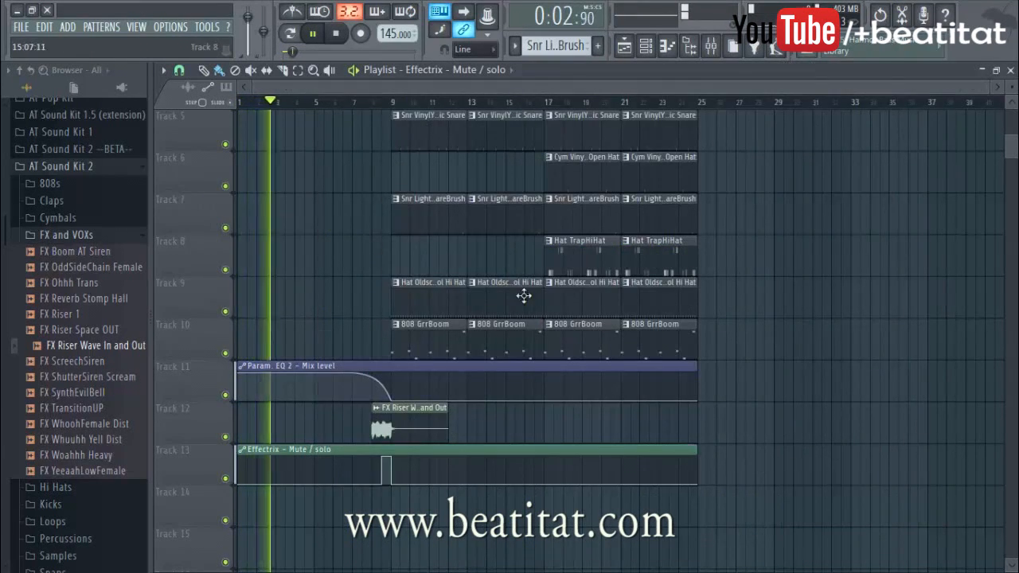
scroll(541, 282, "up", 4)
left_click(999, 88)
left_click_drag(1011, 87, 1011, 94)
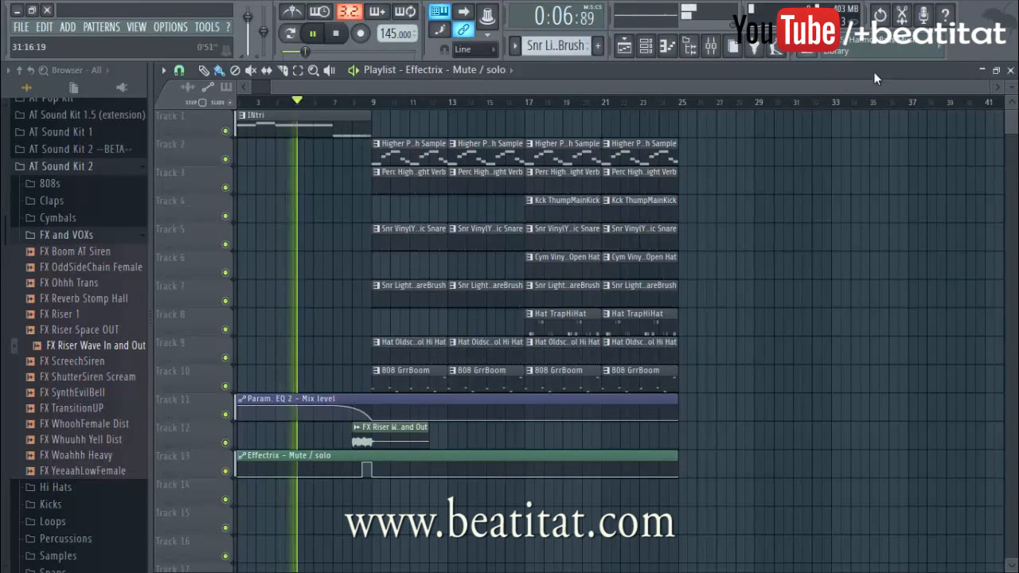
left_click_drag(307, 88, 2, 131)
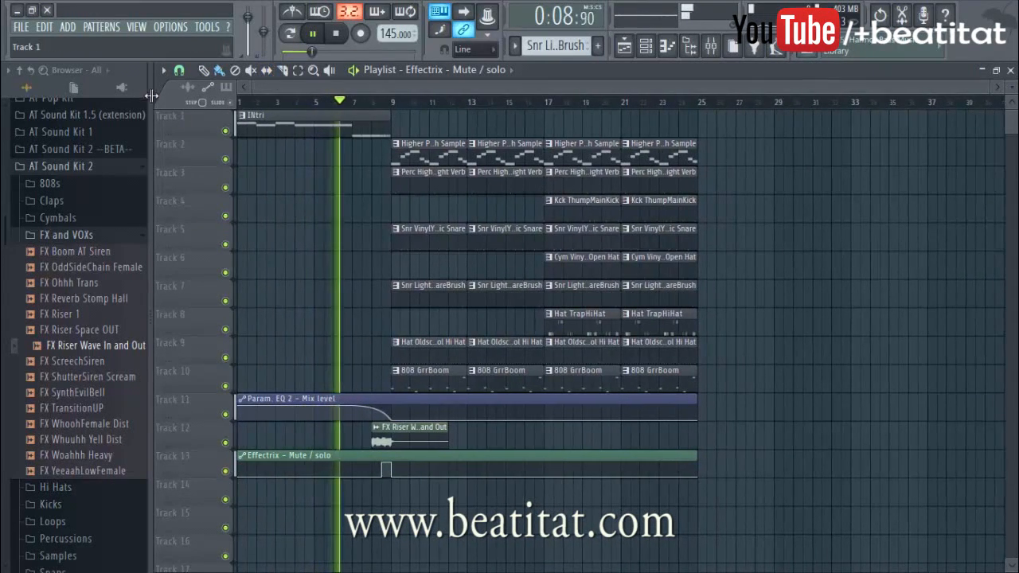
left_click(691, 46)
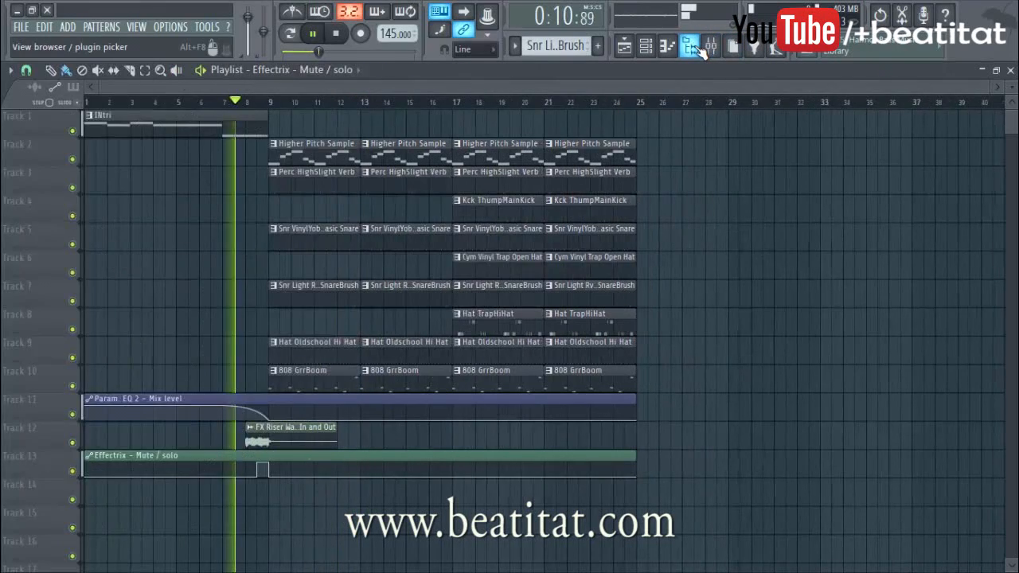
left_click(691, 46)
left_click(690, 47)
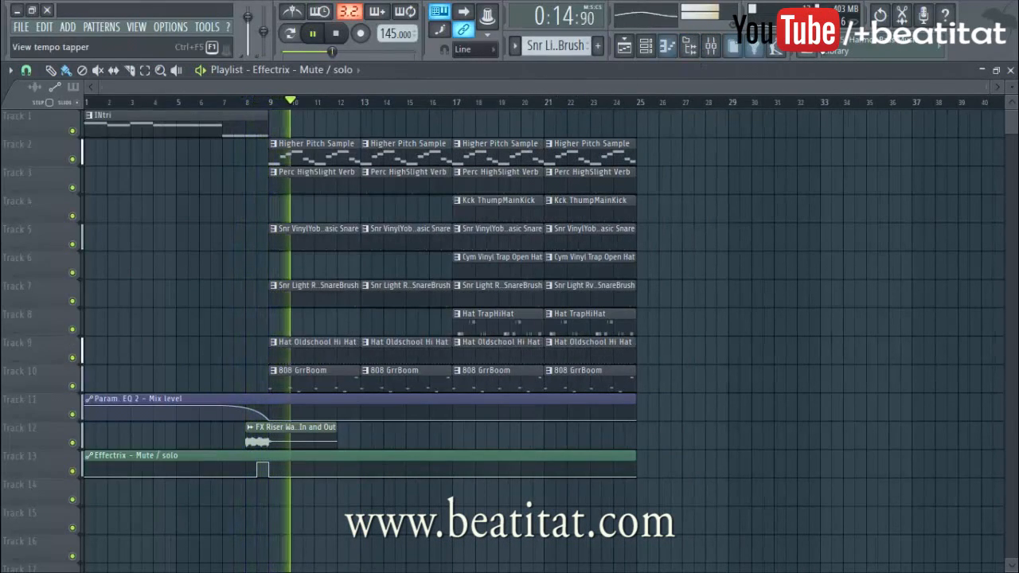
left_click(711, 46)
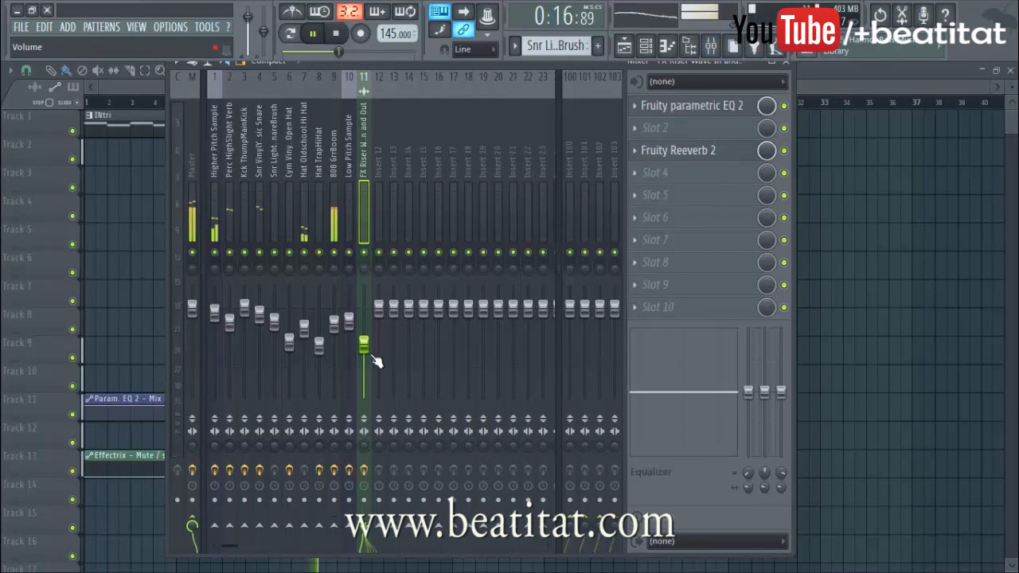
key("F9")
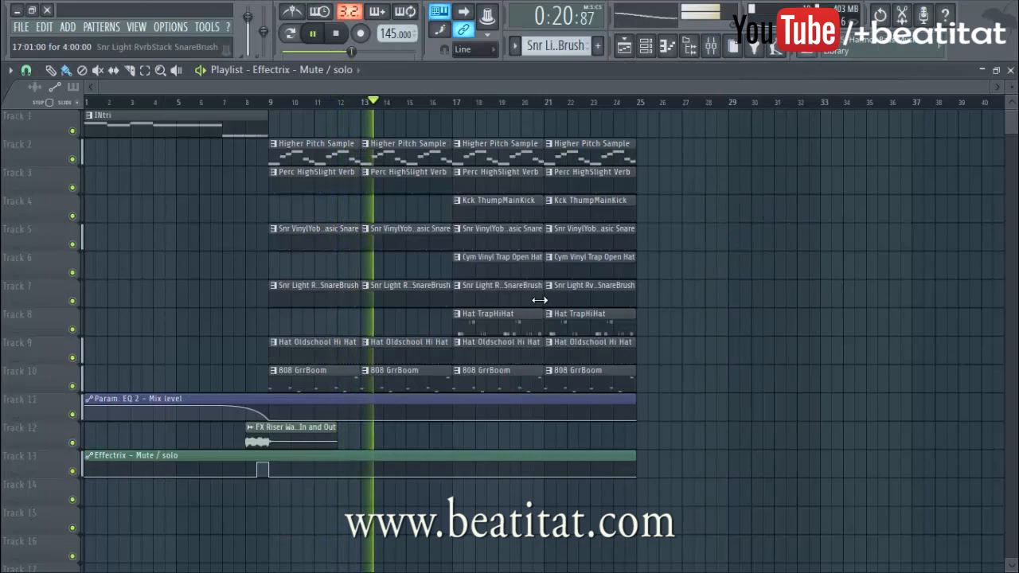
Step: Place two INtri clips on Track 1 at bars 25 and 27, each shortened to two bars
left_click(113, 132)
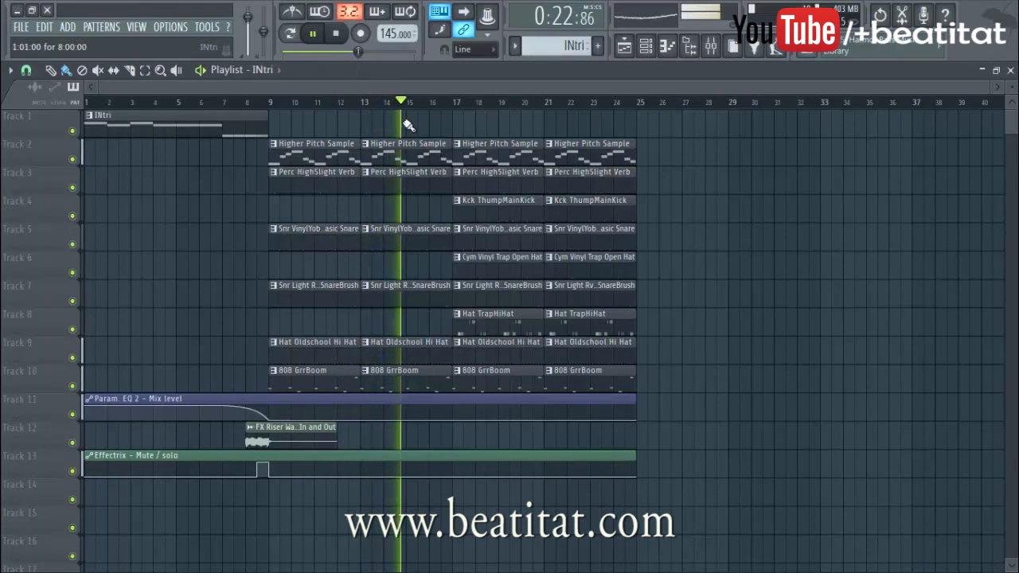
left_click(649, 127)
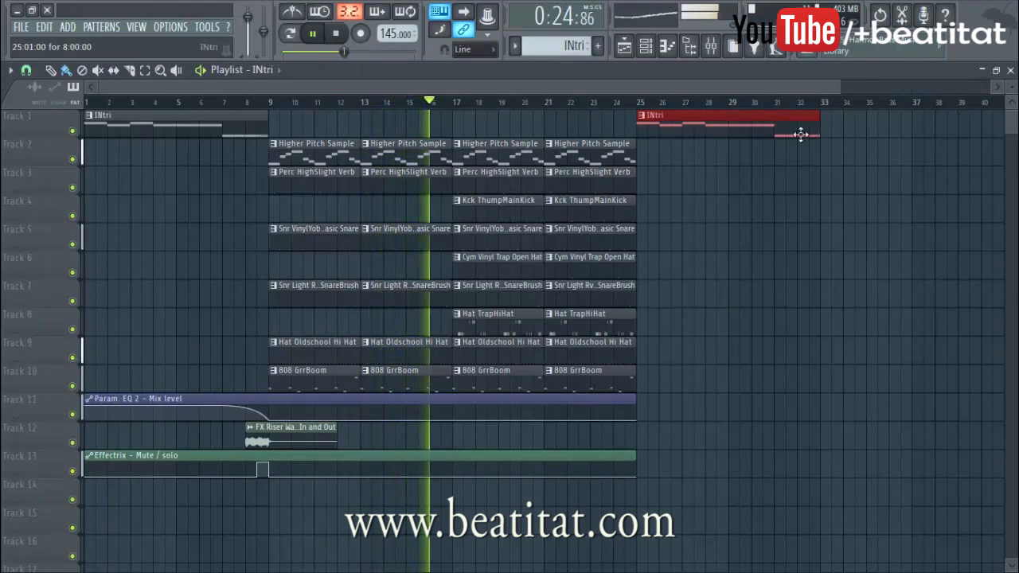
left_click_drag(827, 132, 676, 137)
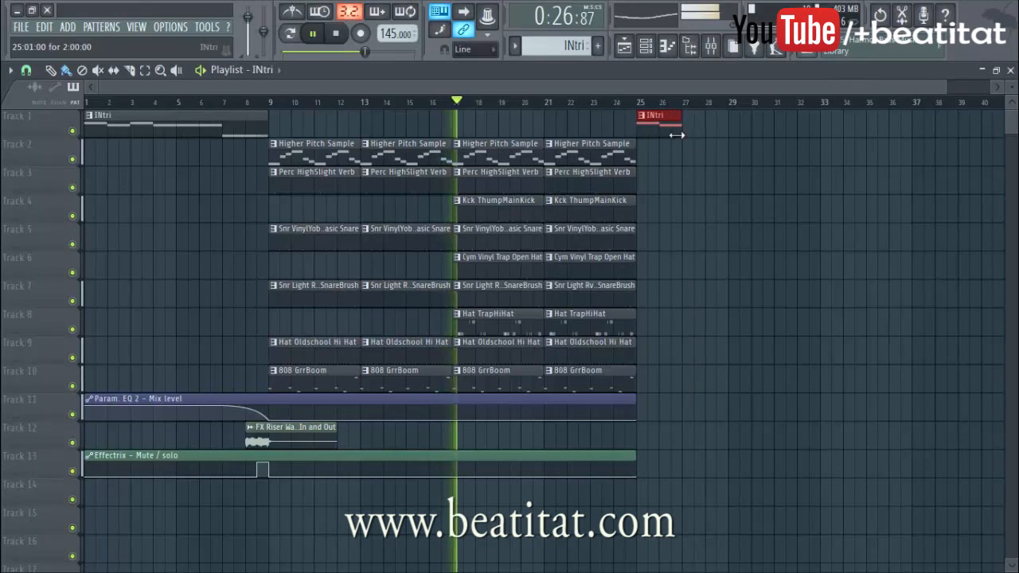
left_click(690, 133)
right_click(716, 129)
left_click(694, 127)
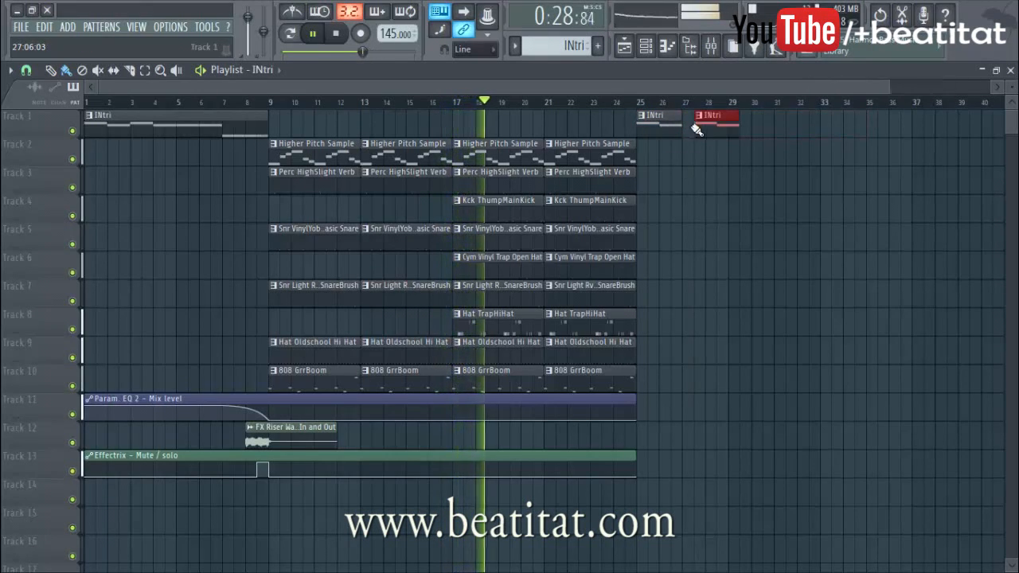
Step: Place an 808 GrrBoom clip on Track 10 at bar 25
left_click(416, 375)
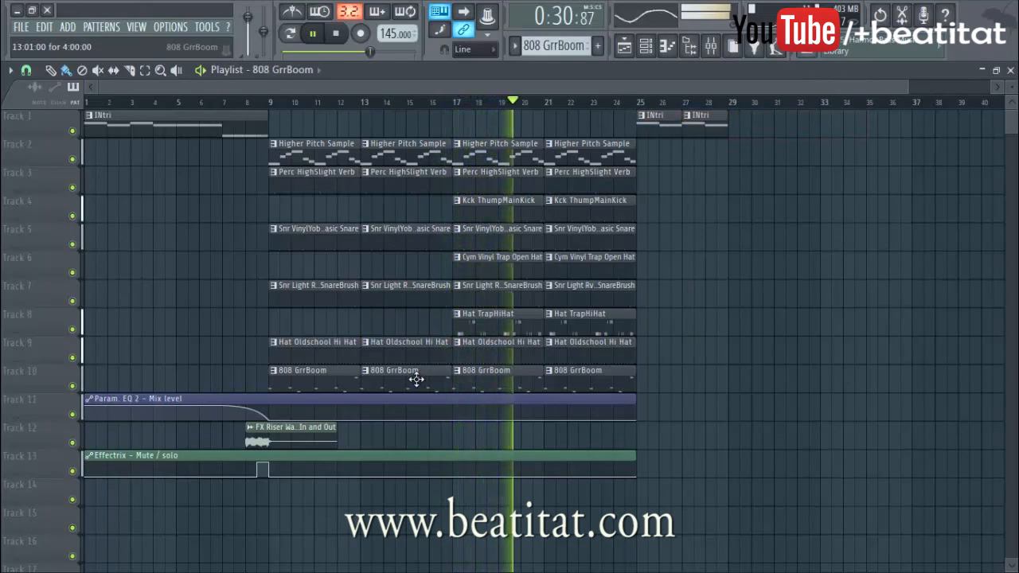
left_click(669, 380)
left_click_drag(665, 383, 653, 382)
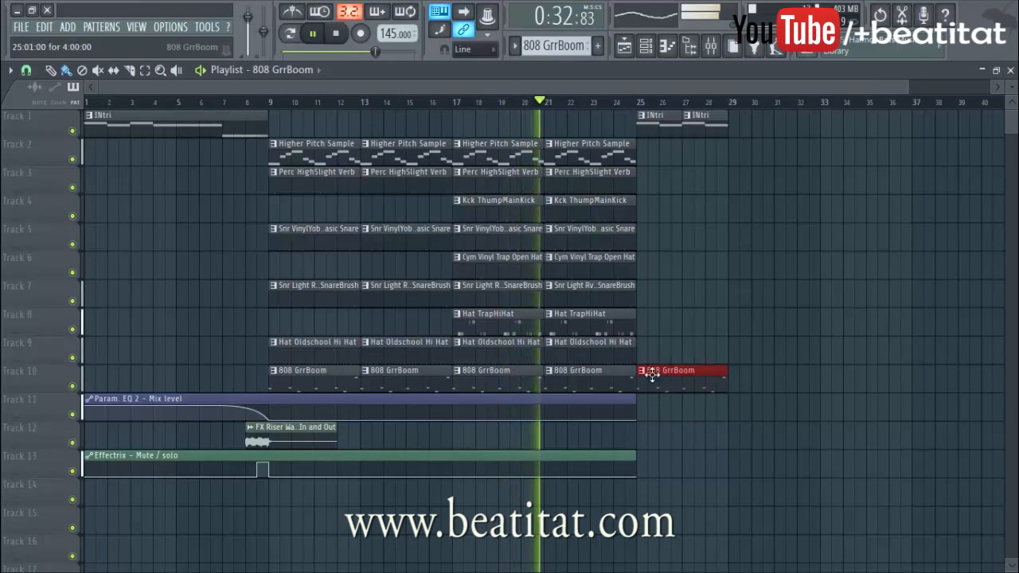
Step: Place Snr VinylYobihis Basic Snare clips on Track 5 at bars 25 and 29, plus an 808 GrrBoom clip on Track 10 at bar 29
left_click(636, 237)
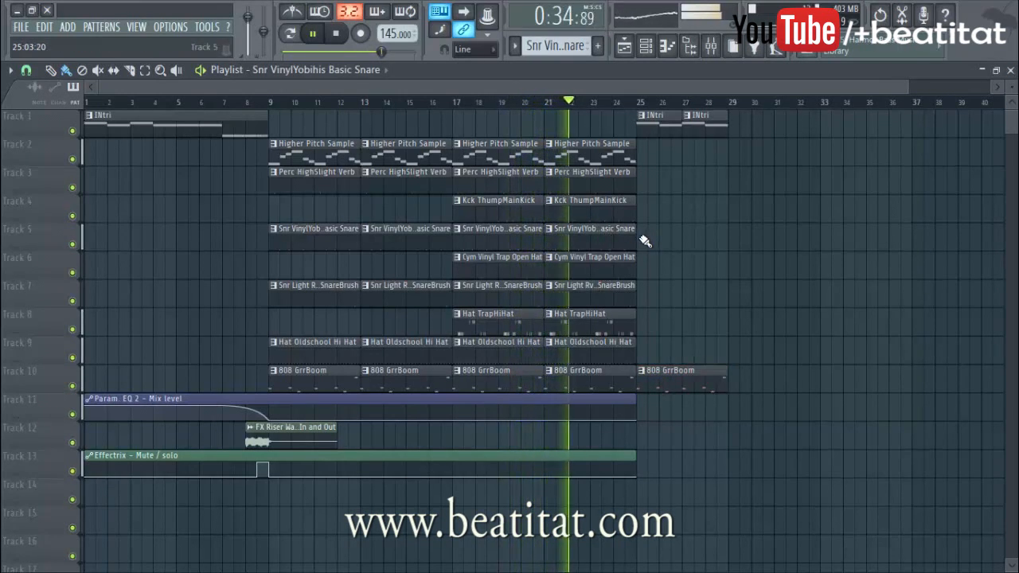
left_click(651, 238)
double_click(729, 244)
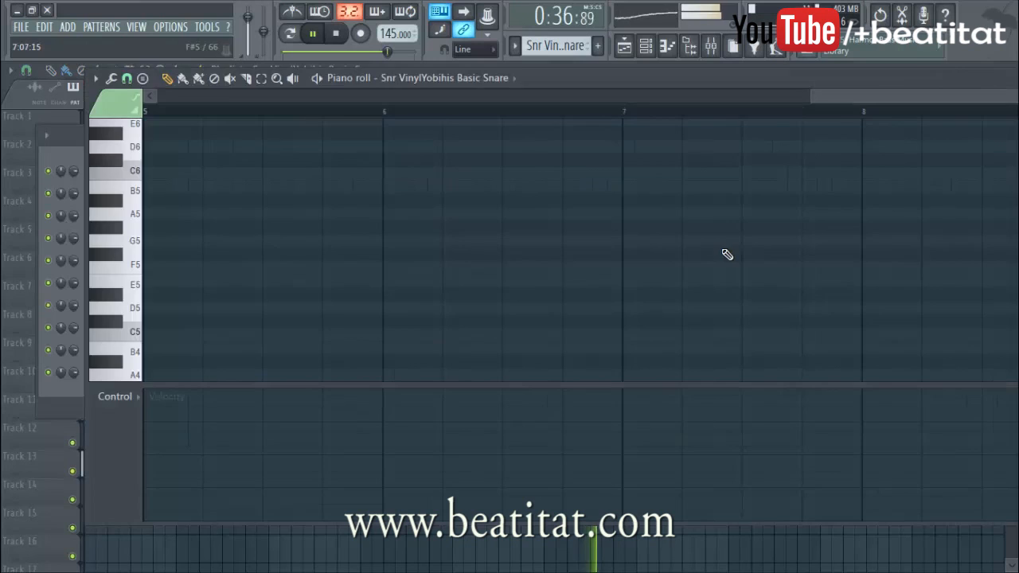
key("Escape")
key("Escape")
left_click(739, 239)
left_click(719, 372)
left_click(737, 374)
Step: Add INtri clips on Track 1 at bars 29 and 31 and a Hat Oldschool Hi Hat clip on Track 9 at bar 29
left_click(674, 135)
left_click(736, 129)
left_click(792, 127)
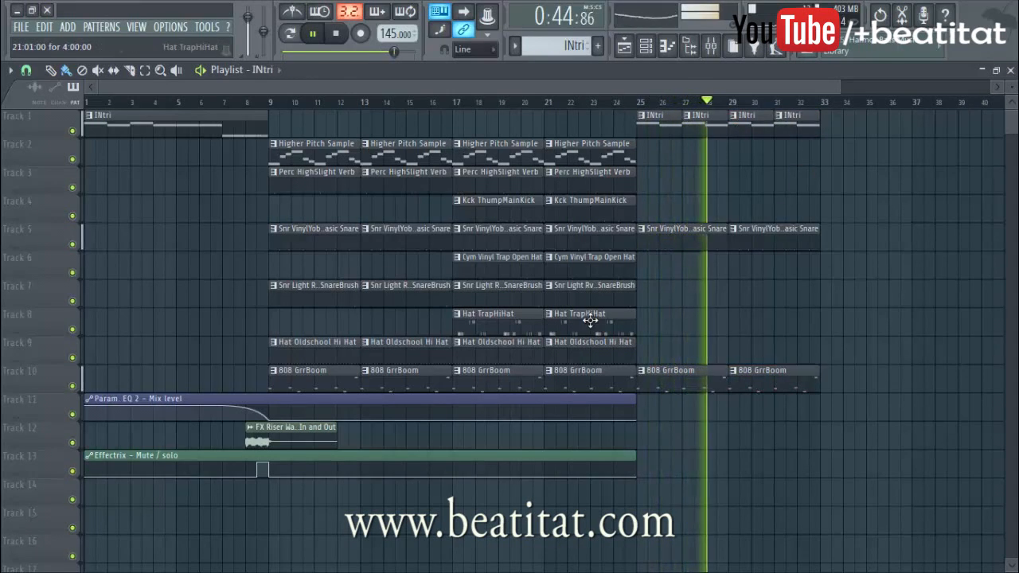
left_click(744, 352)
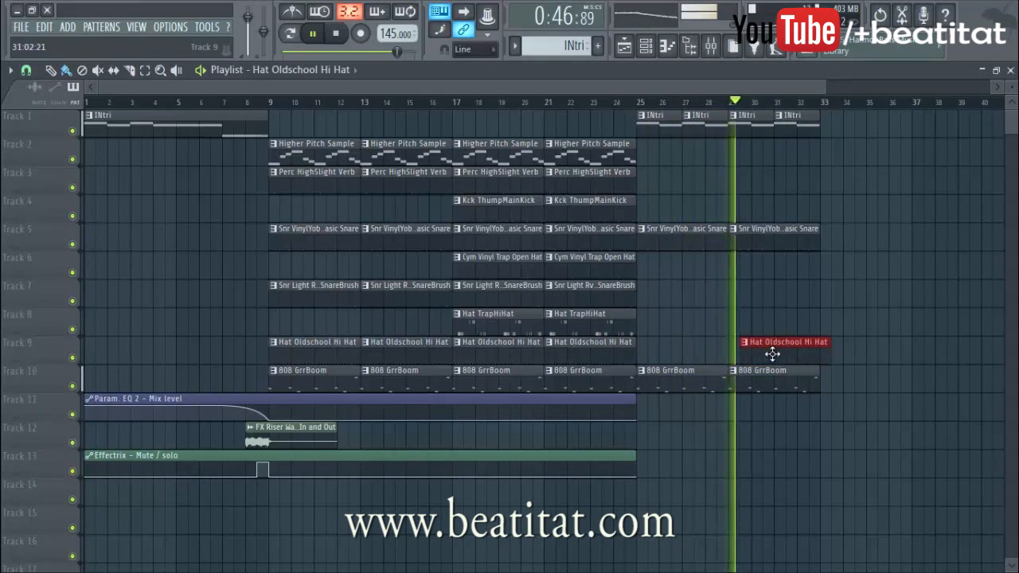
scroll(776, 318, "down", 1)
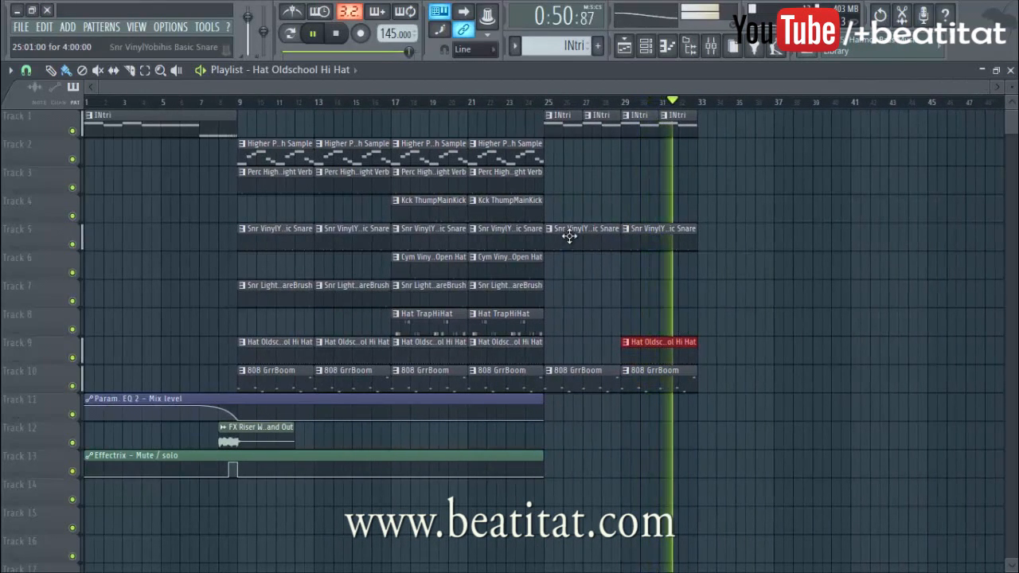
left_click_drag(250, 156, 359, 148)
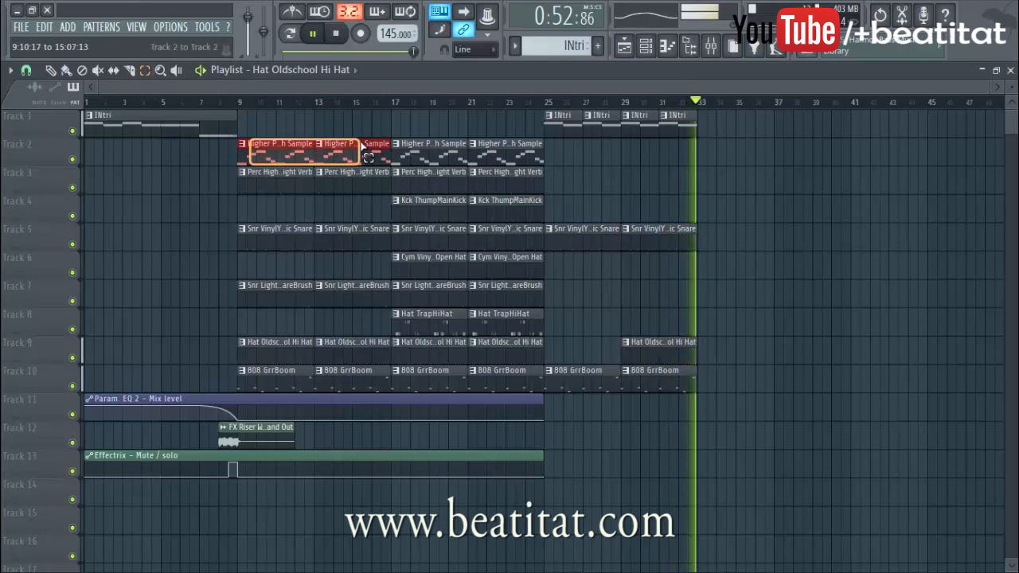
key("space")
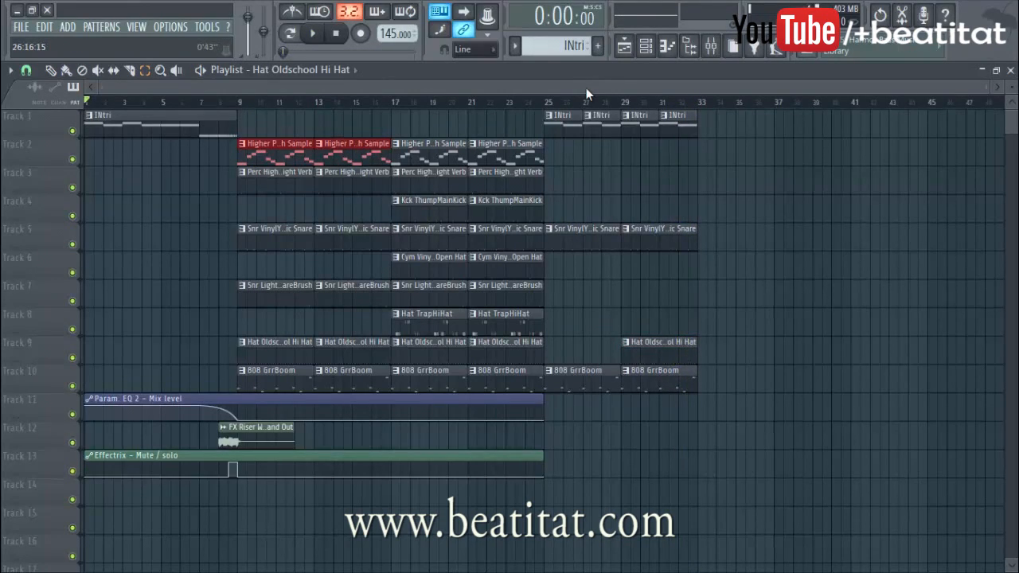
left_click(683, 188, "ctrl")
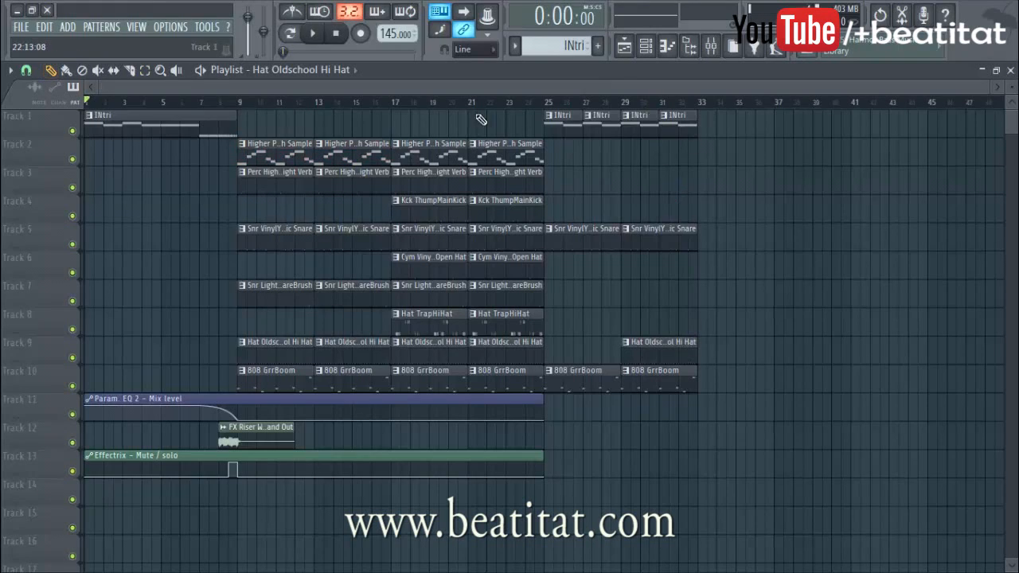
Step: Add playlist markers named INtro at bar 1 and Chorus at bar 9
key("alt+t")
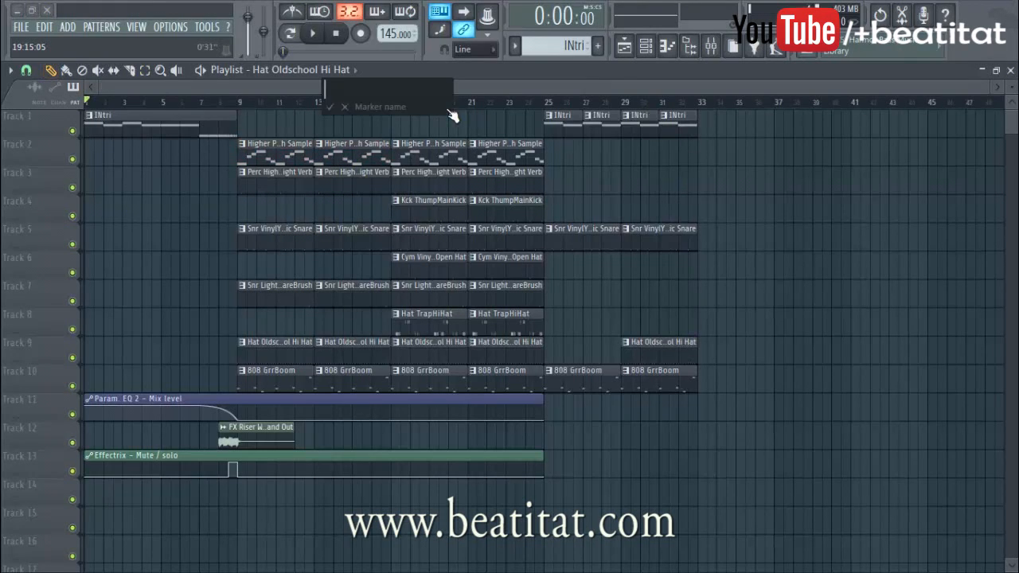
key("Return")
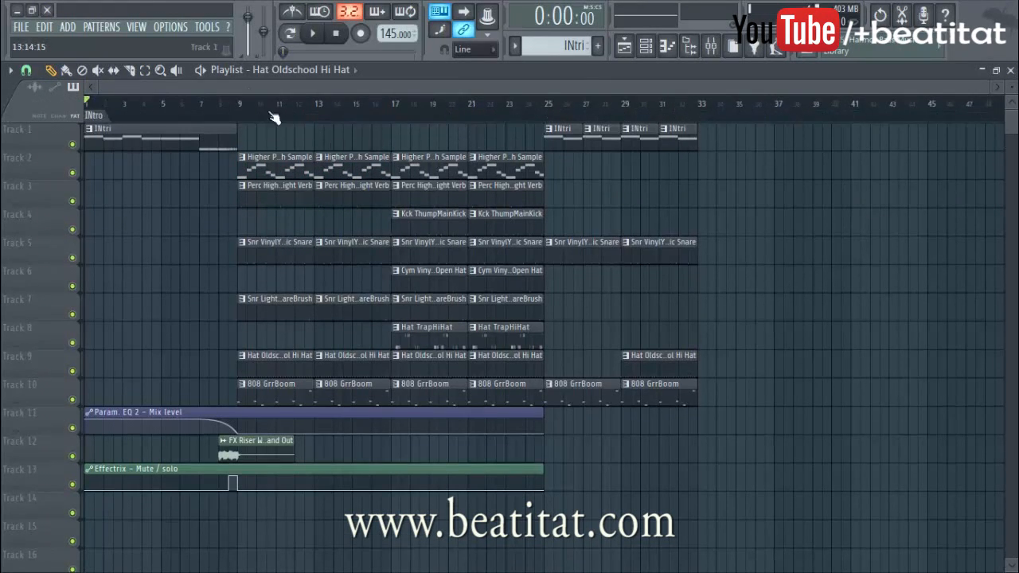
key("alt+t")
type("Cho")
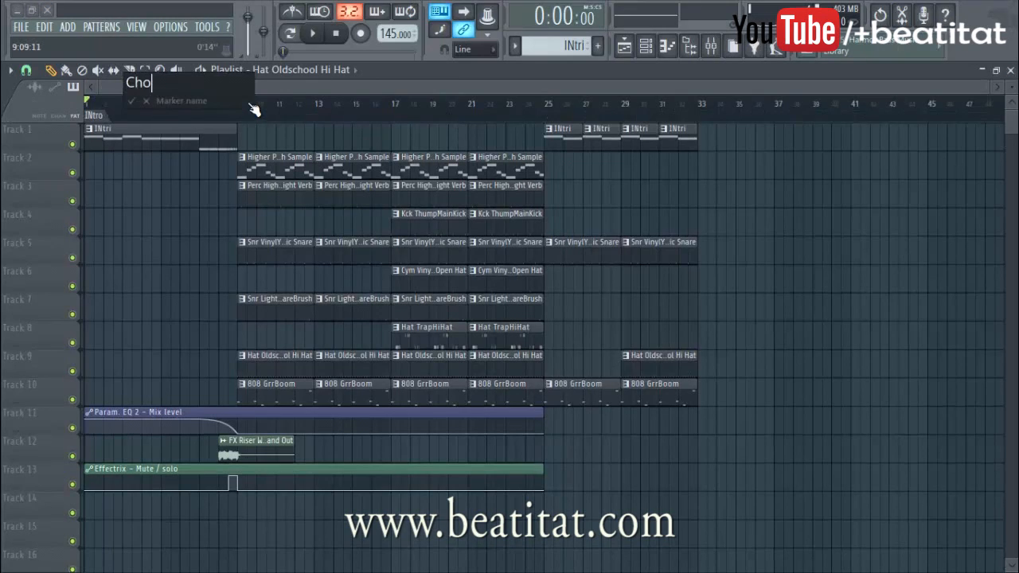
type("rus")
key("Return")
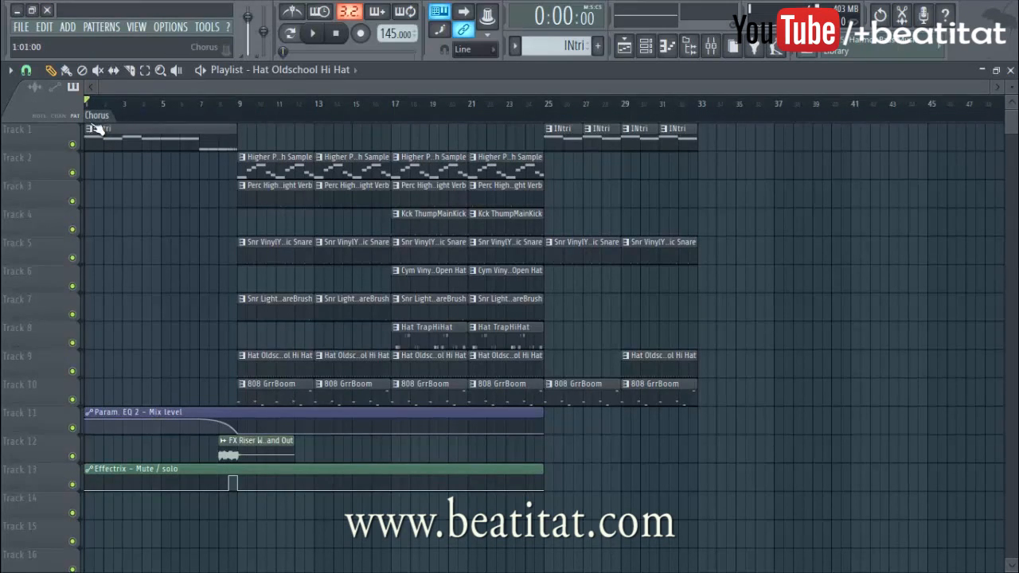
left_click_drag(144, 139, 254, 158)
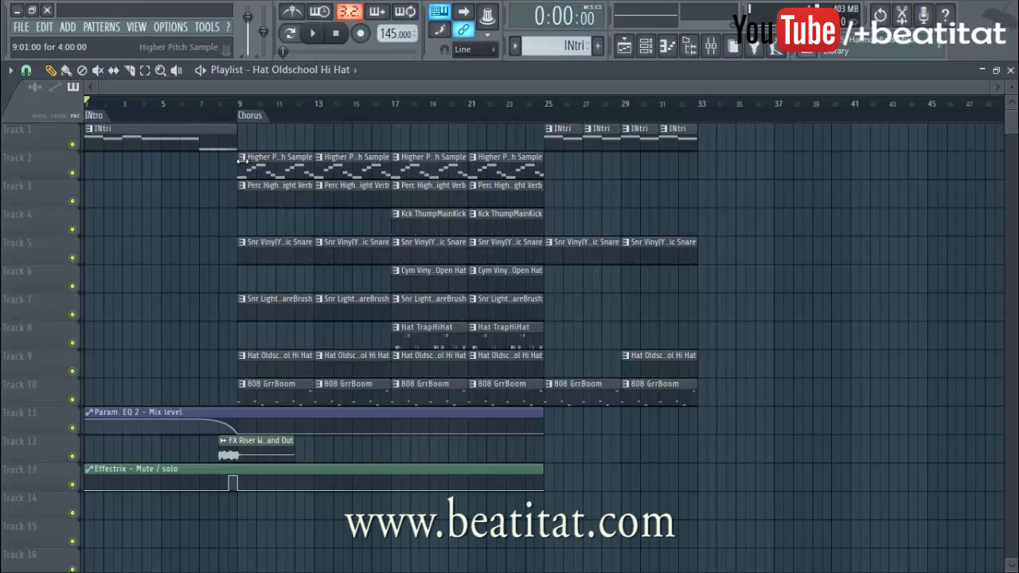
Step: Add a playlist marker named Verse at bar 25
key("alt+t")
type("Verse")
key("Return")
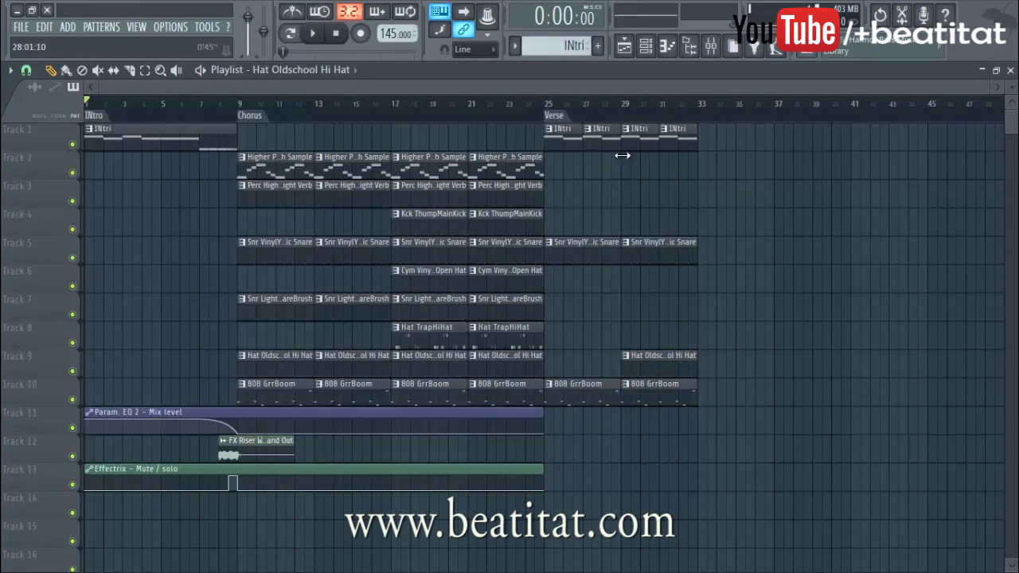
Step: Place four Higher Pitch Sample clips on Track 2 at bars 33, 37, 41 and 45
left_click_drag(660, 90, 911, 107)
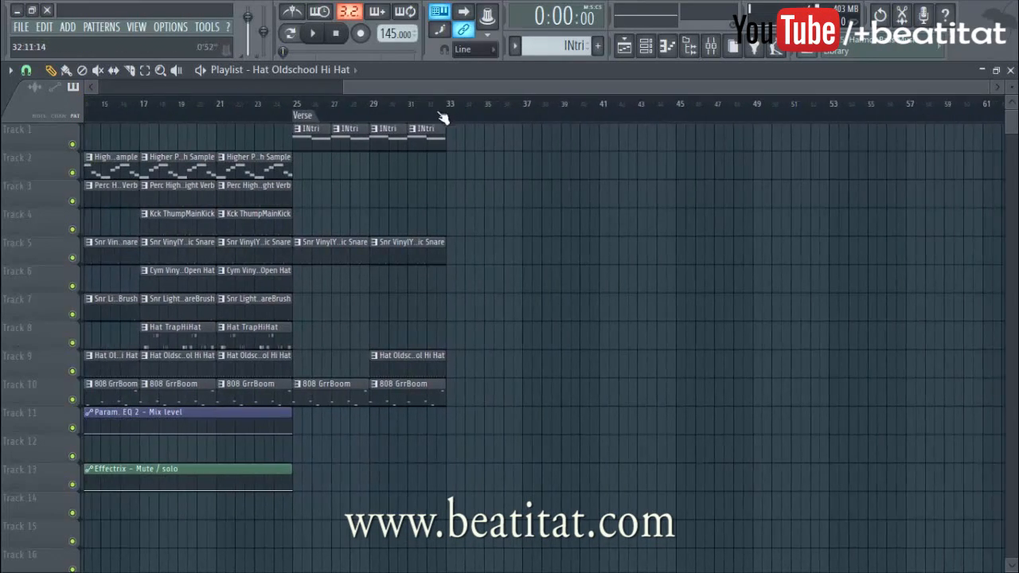
left_click(195, 171)
left_click(444, 167)
left_click(532, 174)
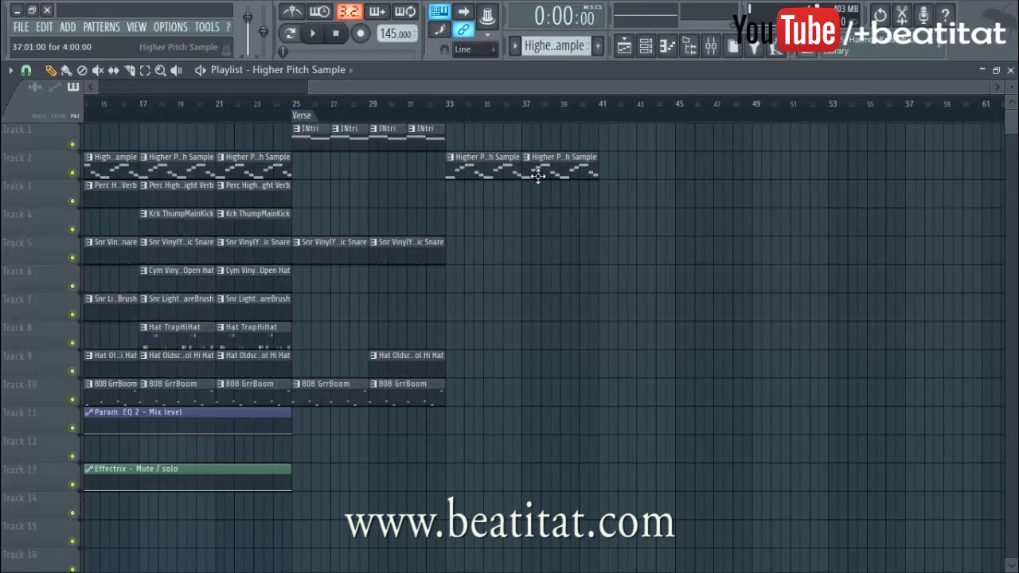
scroll(586, 199, "down", 3)
left_click_drag(784, 184, 736, 182)
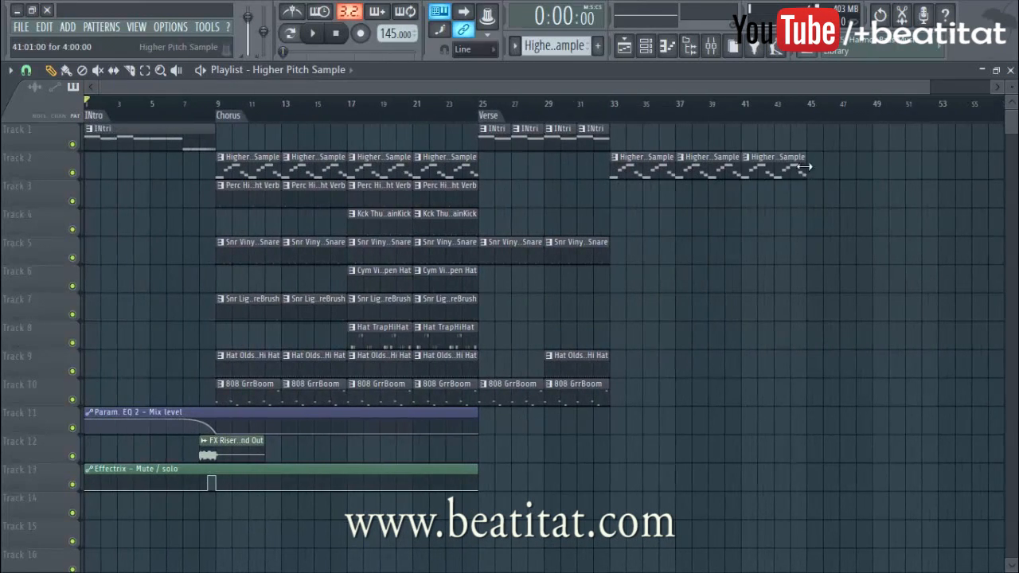
left_click(833, 173)
Step: Add a playlist marker named Chorus 2 at bar 49, where the last Higher Pitch Sample clip ends
left_click_drag(842, 110, 854, 114)
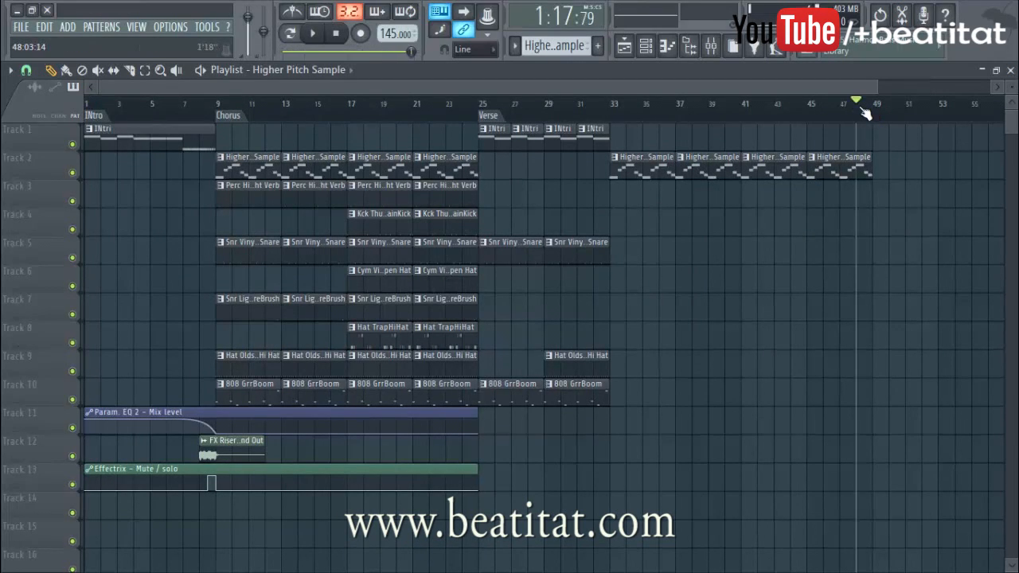
key("alt+t")
type("Chorus 2")
key("Return")
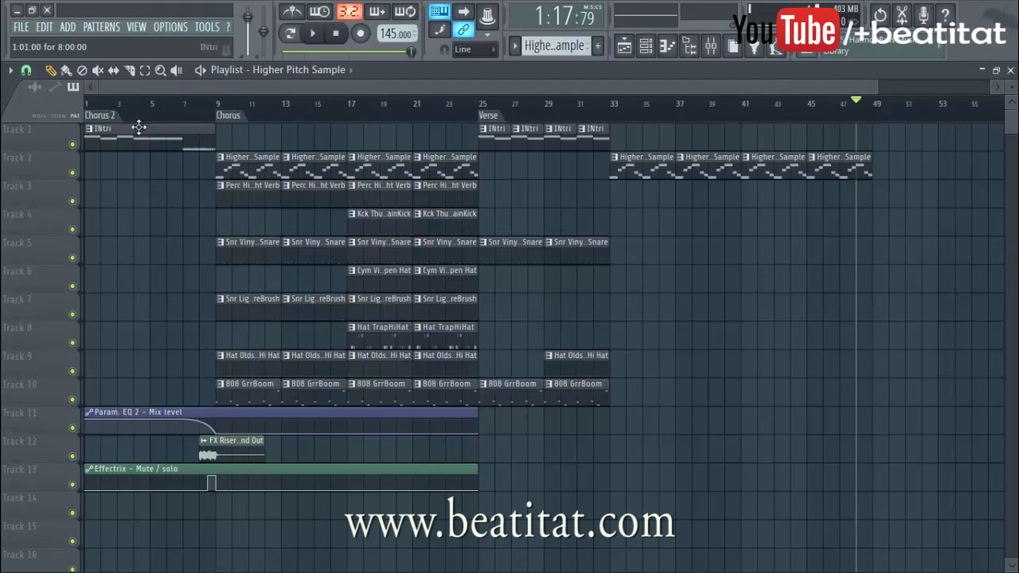
left_click_drag(660, 94, 984, 89)
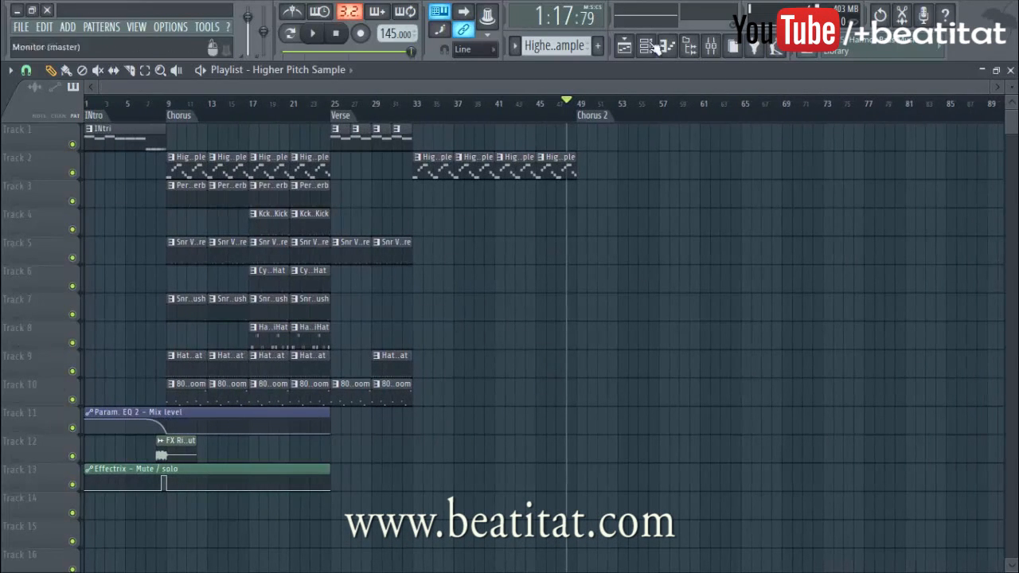
left_click_drag(984, 88, 956, 89)
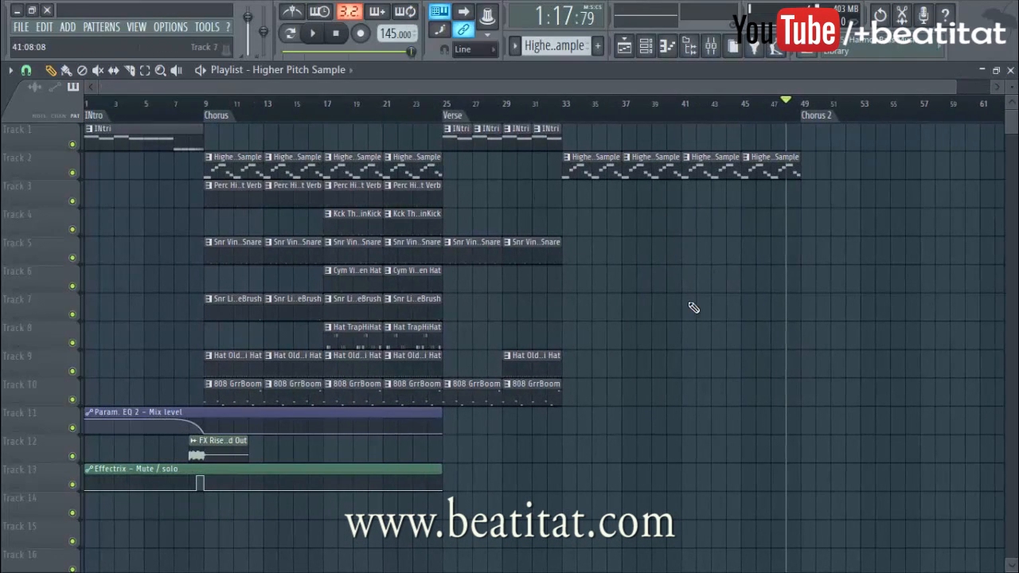
left_click(567, 103)
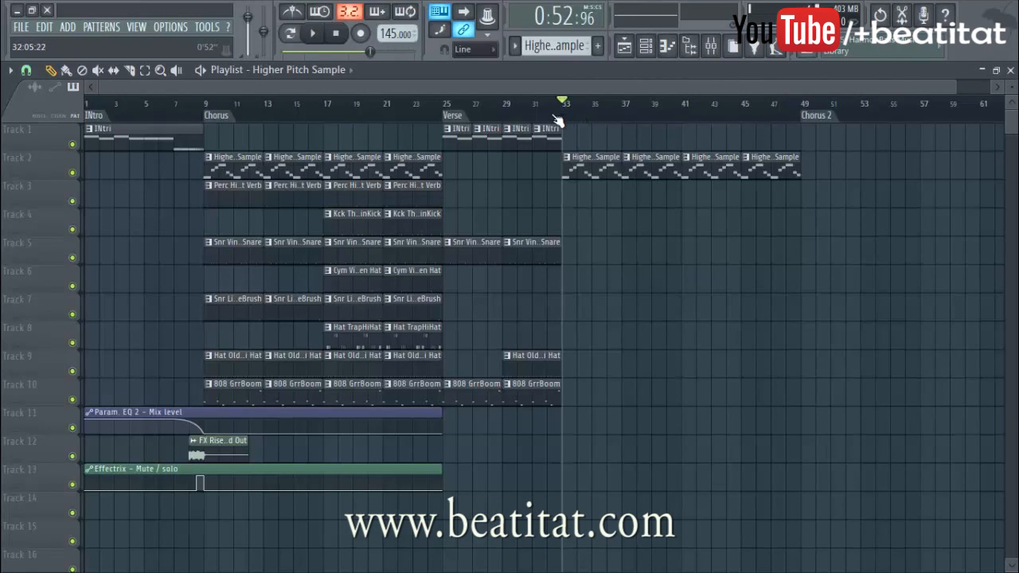
left_click(338, 36)
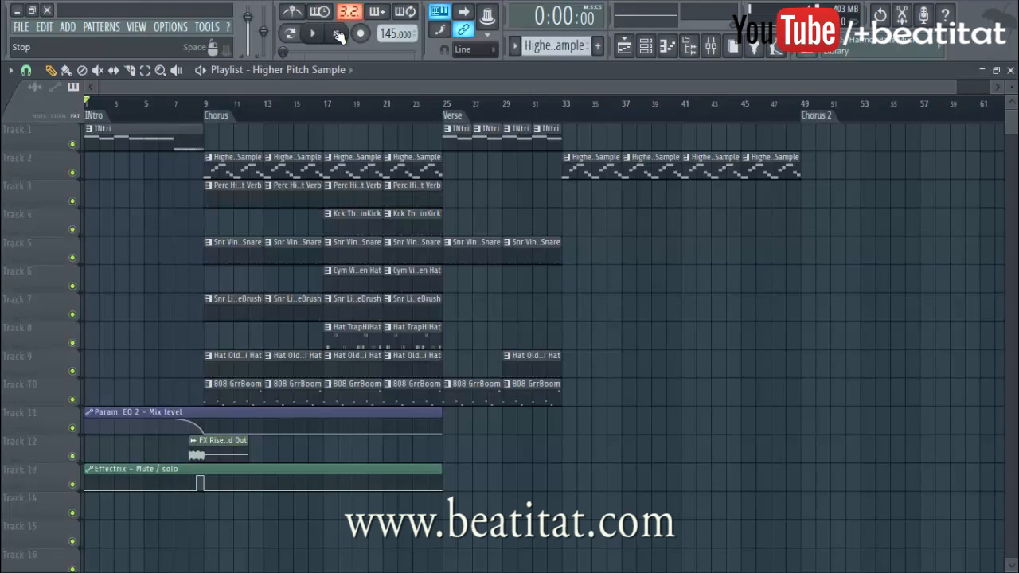
Step: Place four Snr VinylYobihis Basic Snare clips on Track 5 at bars 33, 37, 41 and 45
left_click(419, 201)
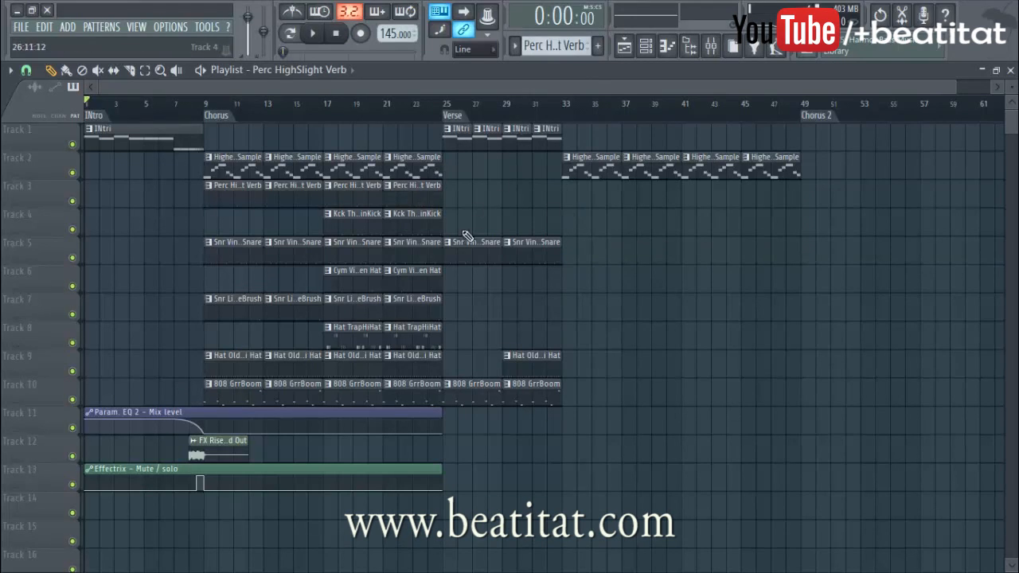
left_click(485, 250)
left_click(581, 256)
left_click(641, 262)
left_click(683, 265)
left_click(746, 262)
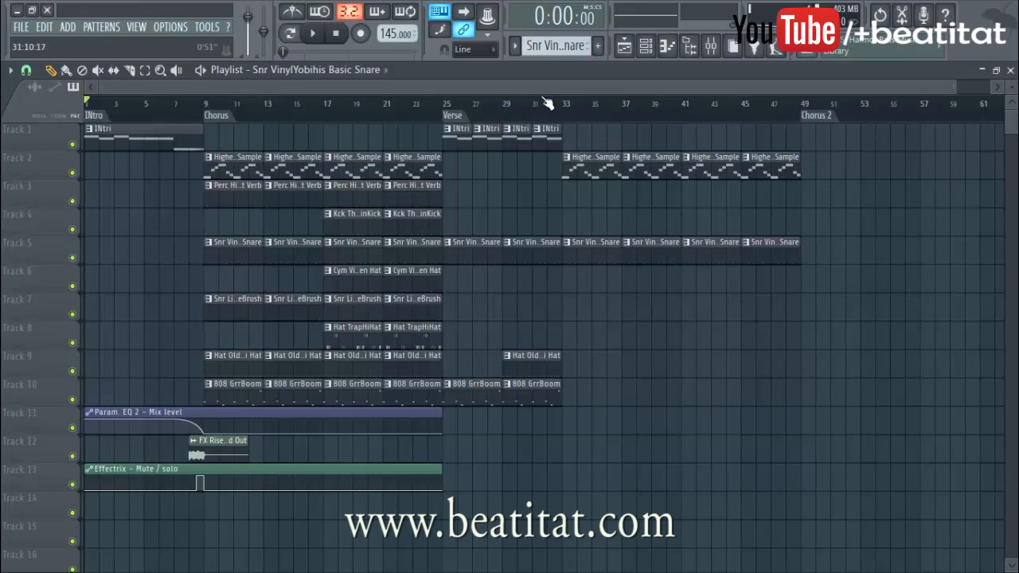
Step: Select the arrangement from bar 1 to bar 33 and play back the intro, chorus and verse
left_click_drag(564, 104, 84, 104)
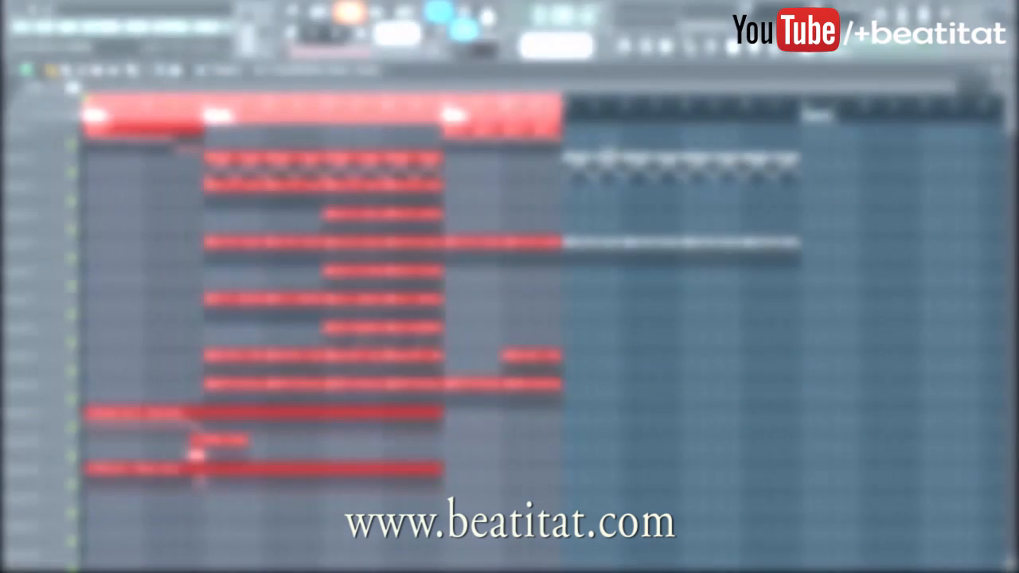
key("space")
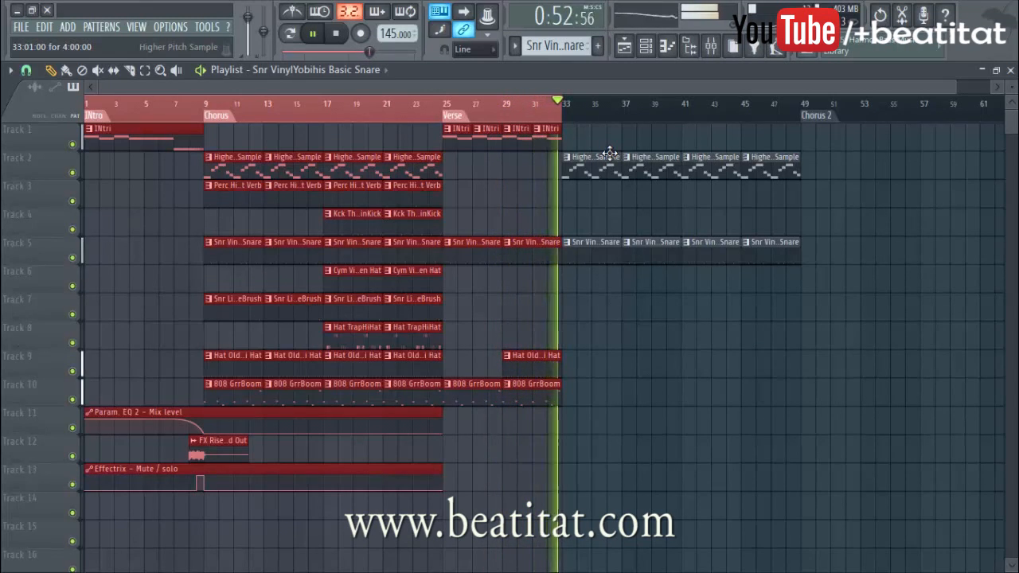
left_click(340, 39)
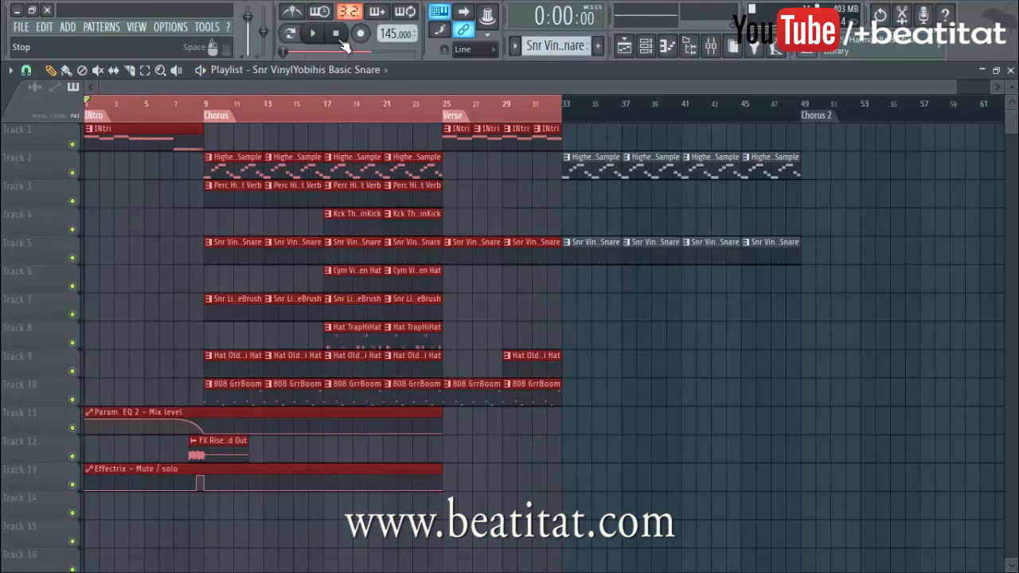